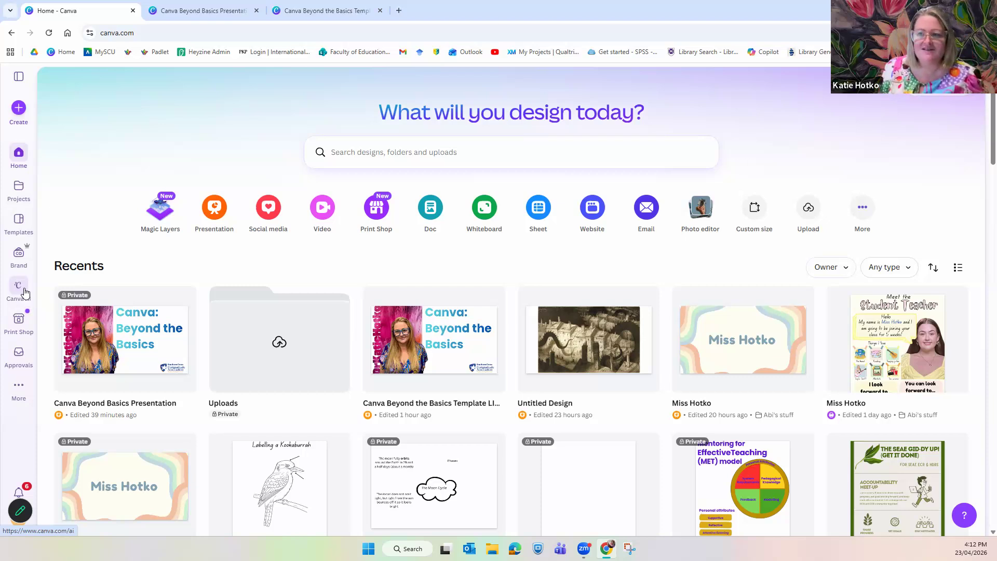
- Prompt Canva AI: "Create me a 5 page slide deck about the best ways to use canva. Use bright colours and make it interactive"
{"action": "left_click", "coordinate": [22, 288]}
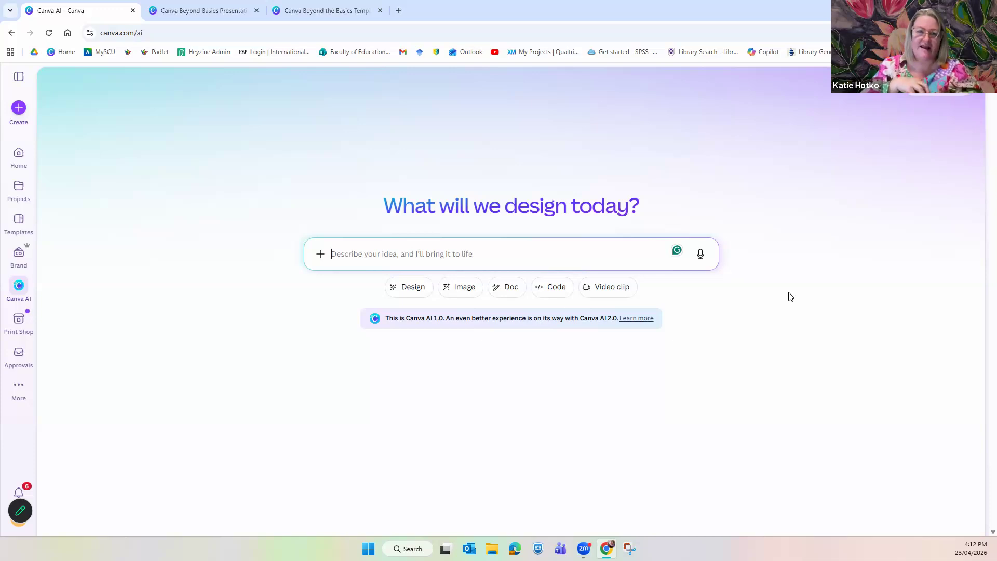
{"action": "left_click", "coordinate": [360, 250]}
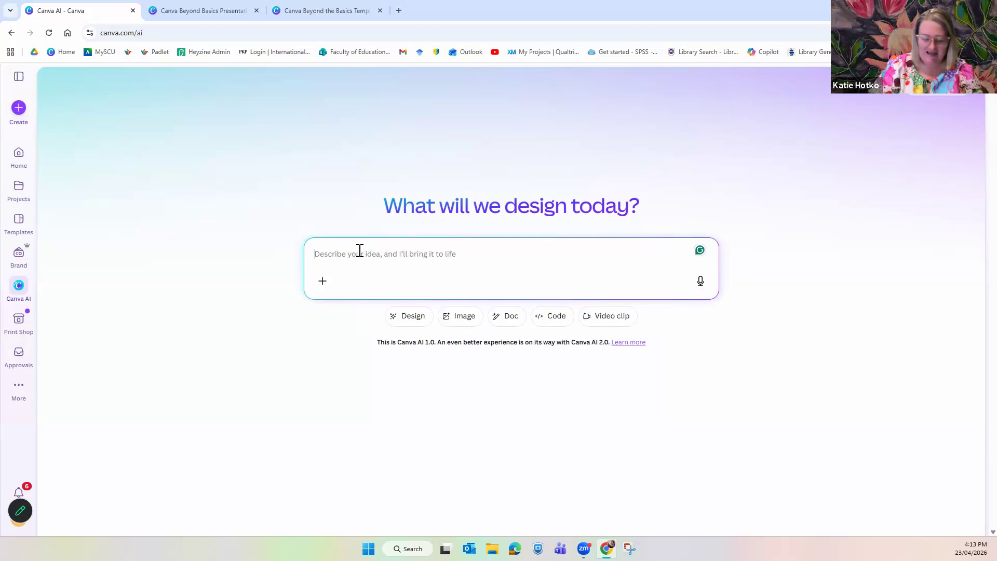
{"action": "type", "text": "Create me a"}
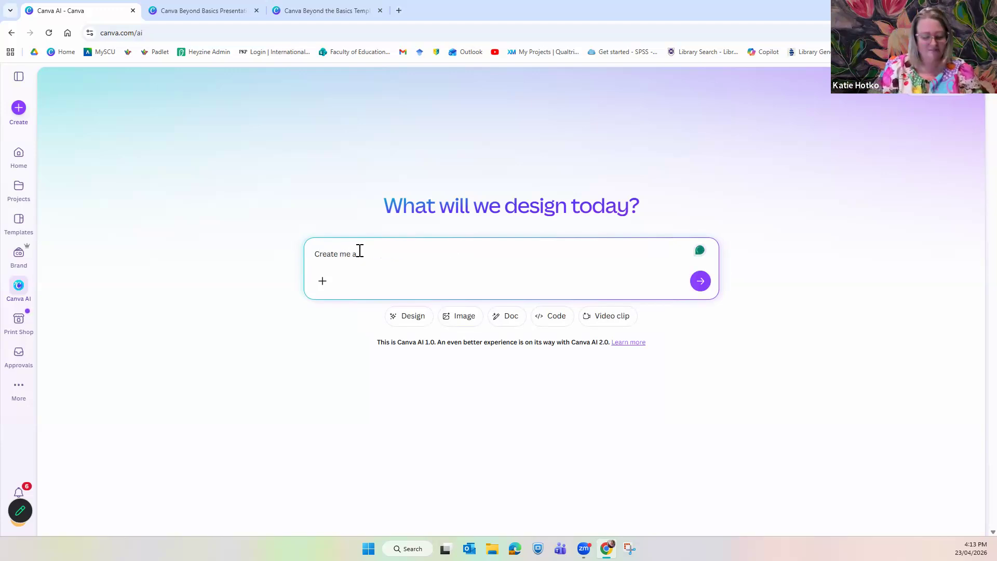
{"action": "type", "text": " 1 page slide deck about the best ways to use canva. Use brightcolou"}
{"action": "key", "text": "BackSpace"}
{"action": "key", "text": "BackSpace"}
{"action": "type", "text": "colou"}
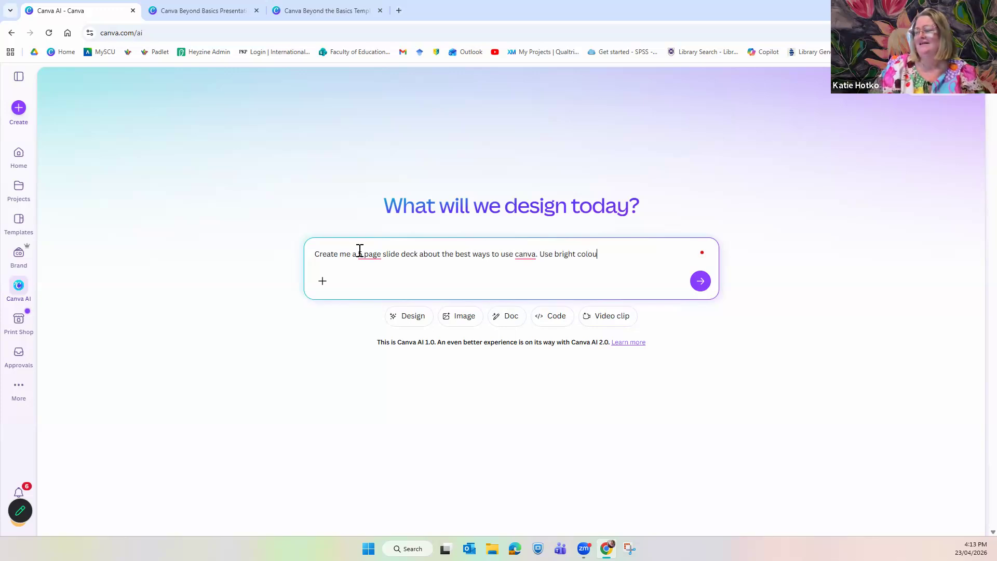
{"action": "type", "text": "rs and "}
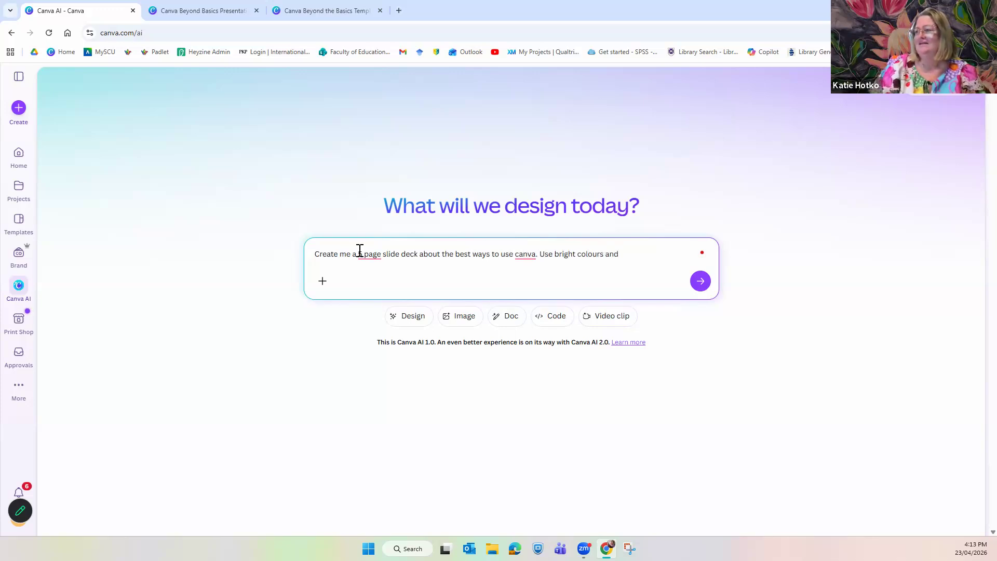
{"action": "type", "text": "make it "}
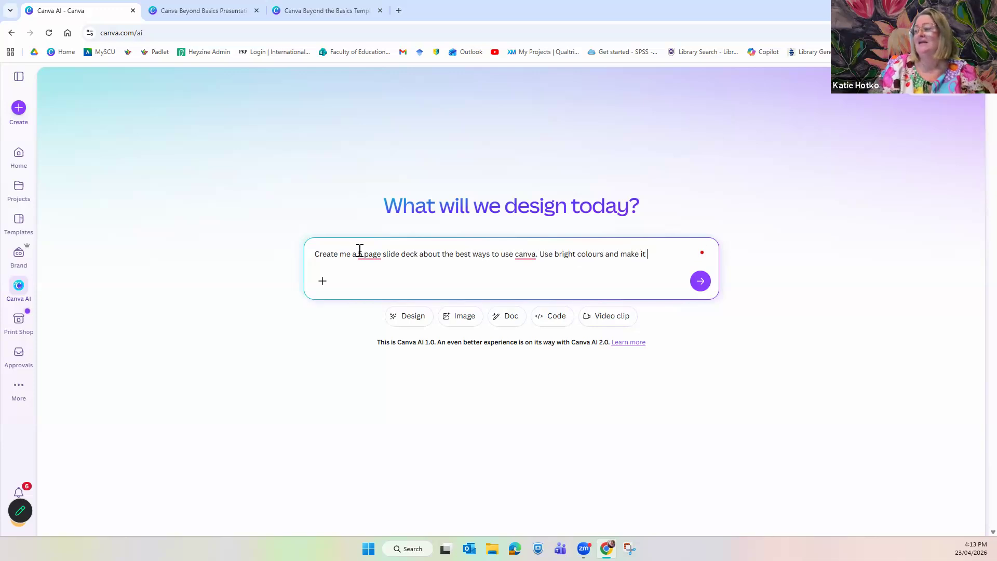
{"action": "type", "text": "interactive"}
{"action": "key", "text": "Return"}
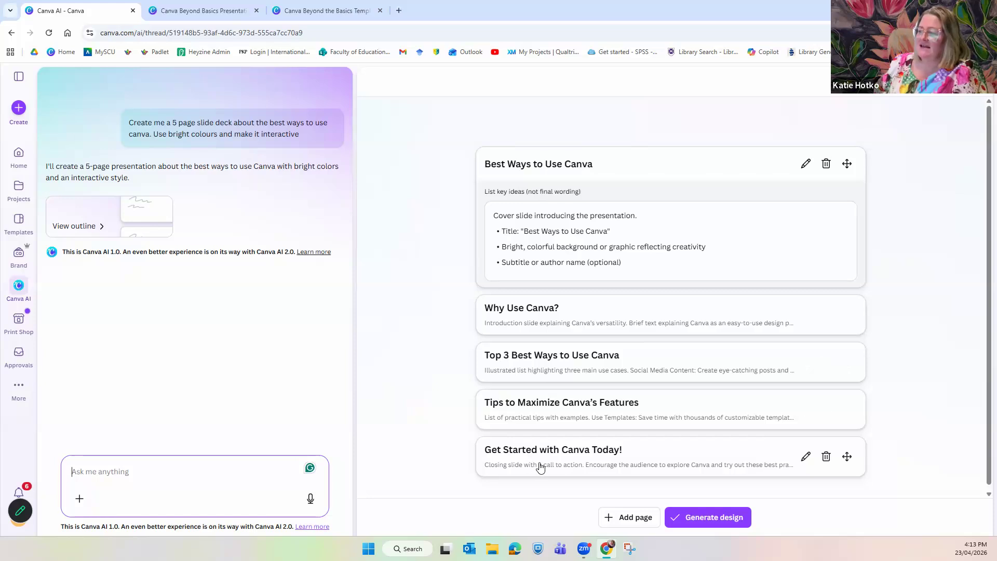
- Generate the design from the proposed outline and preview the pages of the second presentation option
{"action": "scroll", "coordinate": [539, 464], "scroll_direction": "down", "scroll_amount": 1}
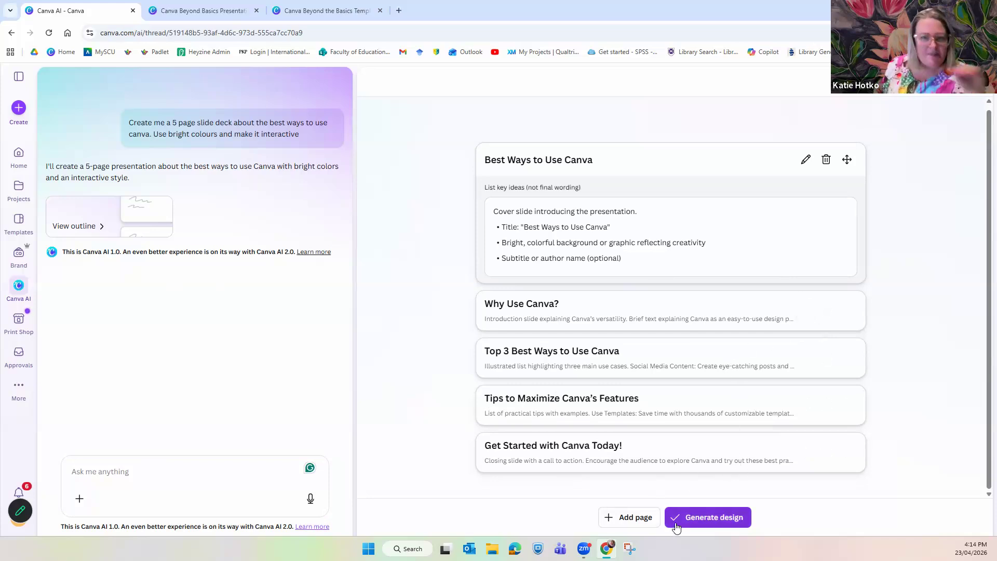
{"action": "left_click", "coordinate": [700, 518]}
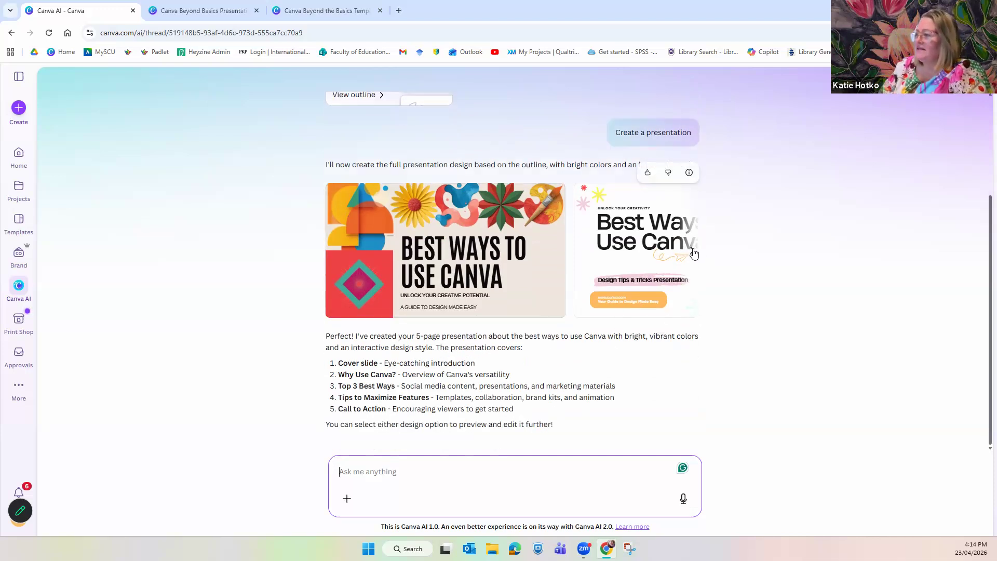
{"action": "left_click", "coordinate": [694, 253]}
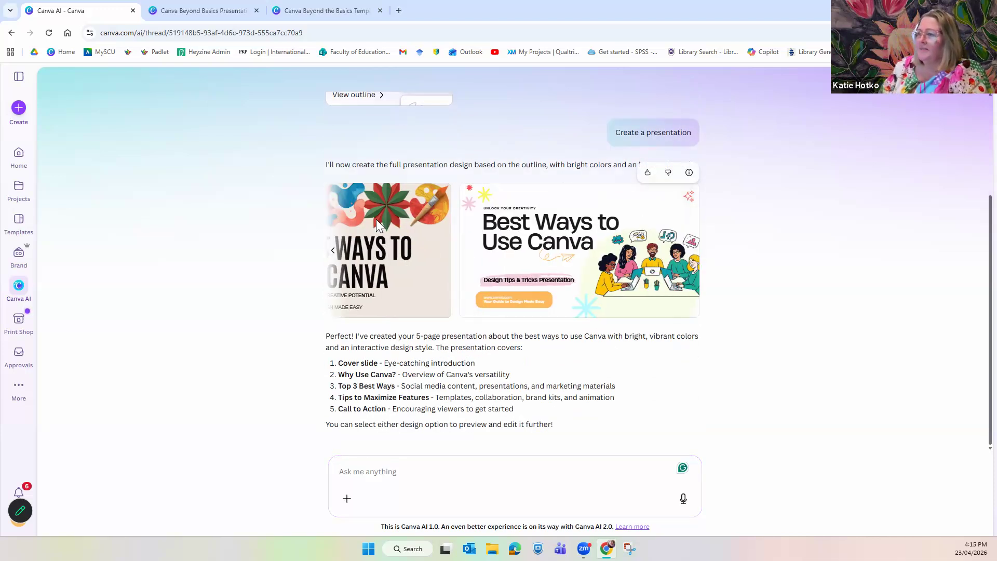
{"action": "mouse_move", "coordinate": [609, 260]}
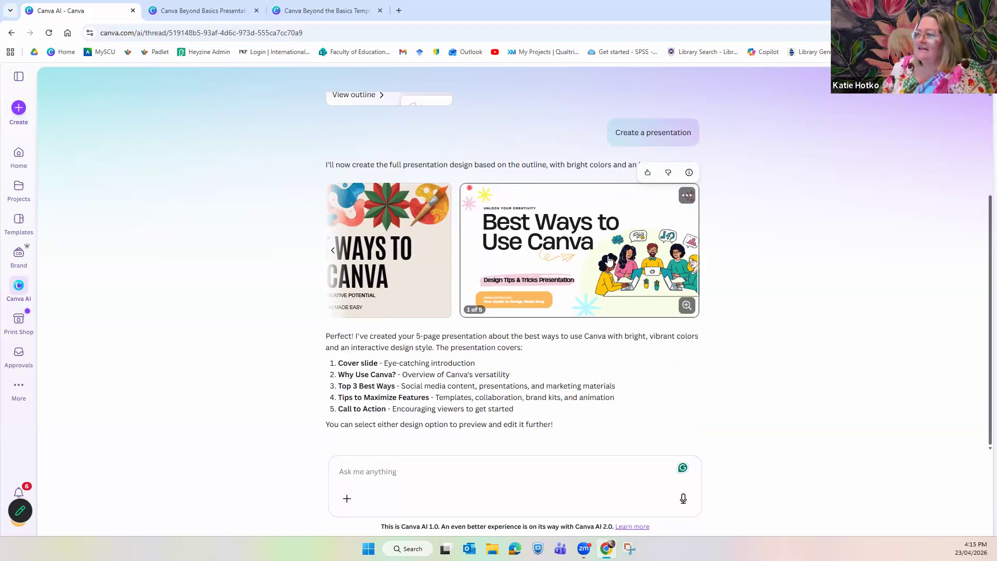
{"action": "left_click", "coordinate": [609, 261]}
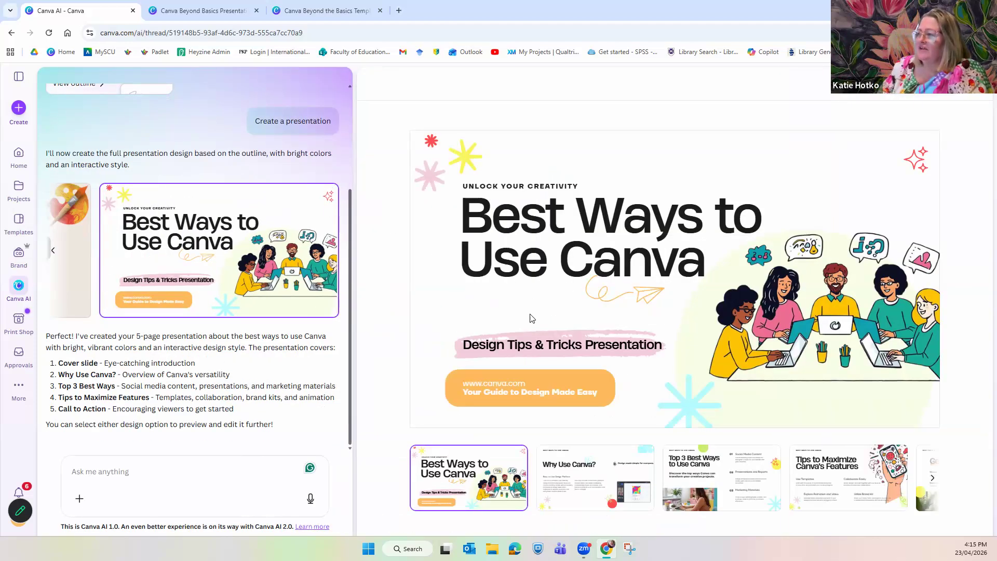
{"action": "left_click", "coordinate": [932, 478]}
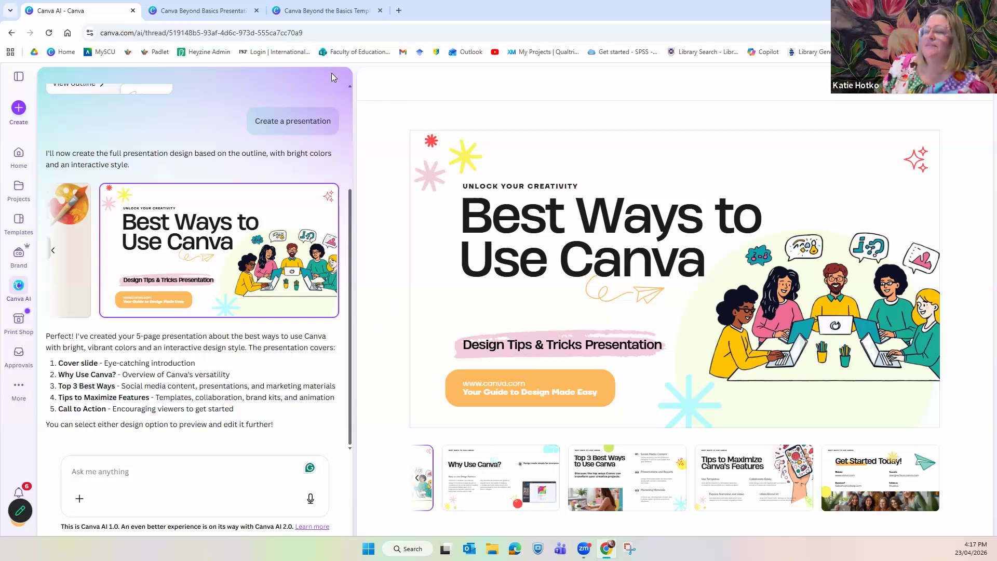
- Switch to the Canva Beyond Basics Presentation and show the "Today we will explore" page, followed by the Editing Images title page
{"action": "left_click", "coordinate": [204, 11]}
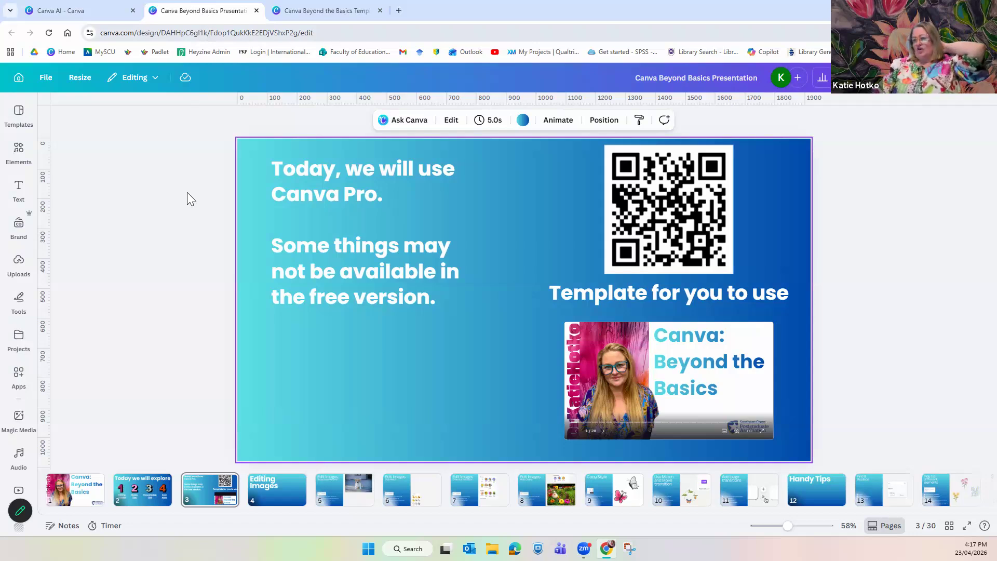
{"action": "left_click", "coordinate": [153, 502]}
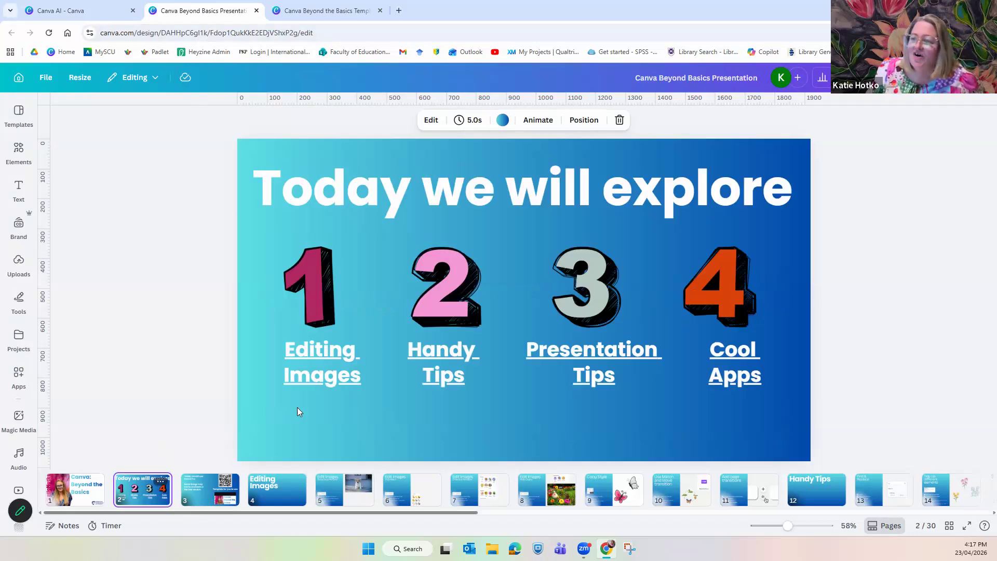
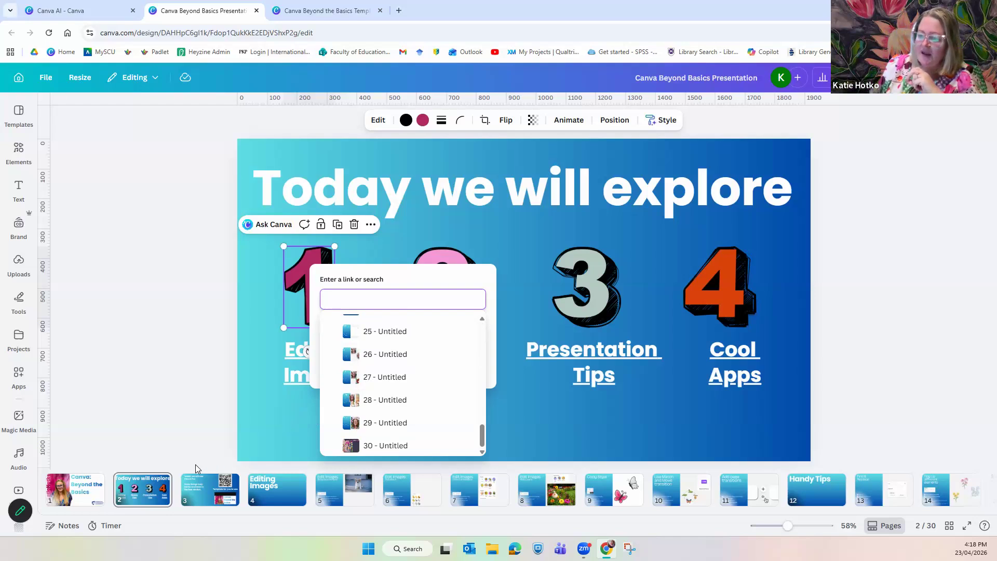
{"action": "key", "text": "Escape"}
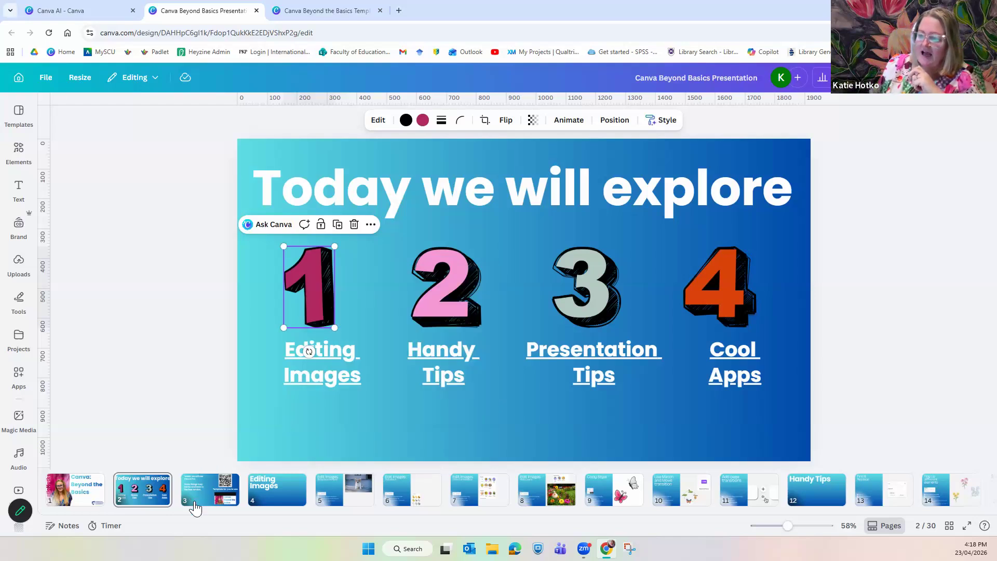
{"action": "left_click", "coordinate": [274, 500]}
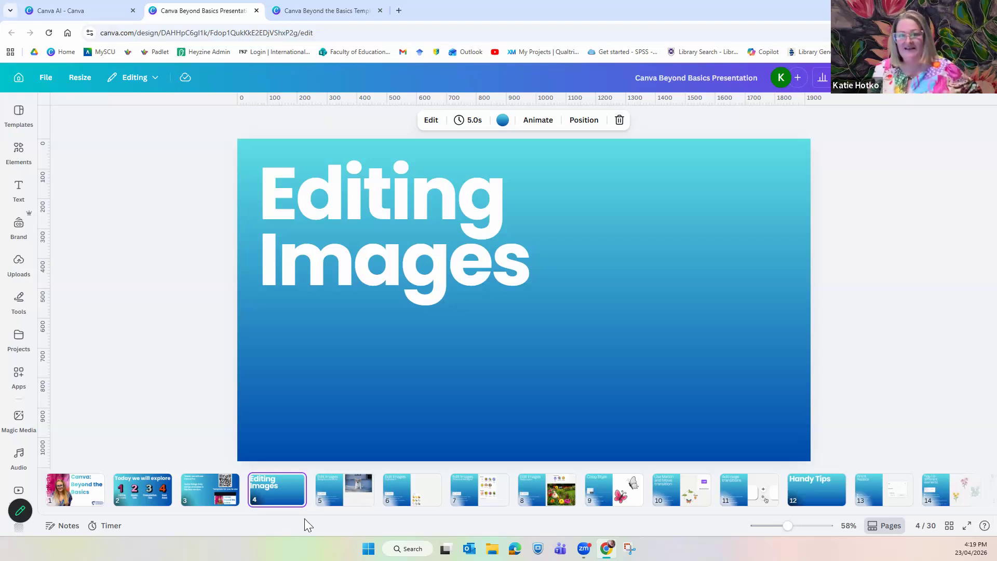
- Remove the background from the corgi photo on page 5 with BG Remover
{"action": "left_click", "coordinate": [333, 504]}
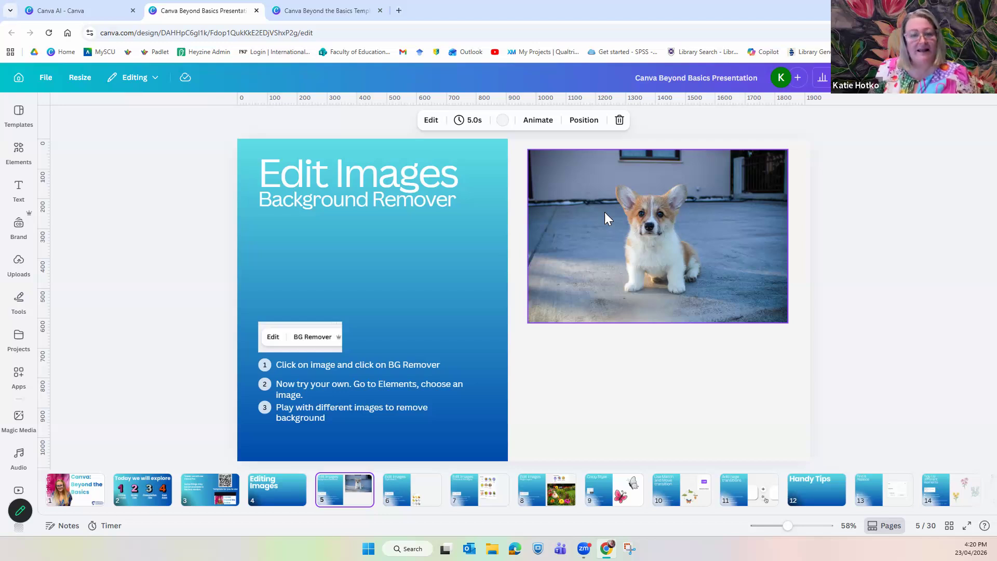
{"action": "left_click", "coordinate": [704, 220]}
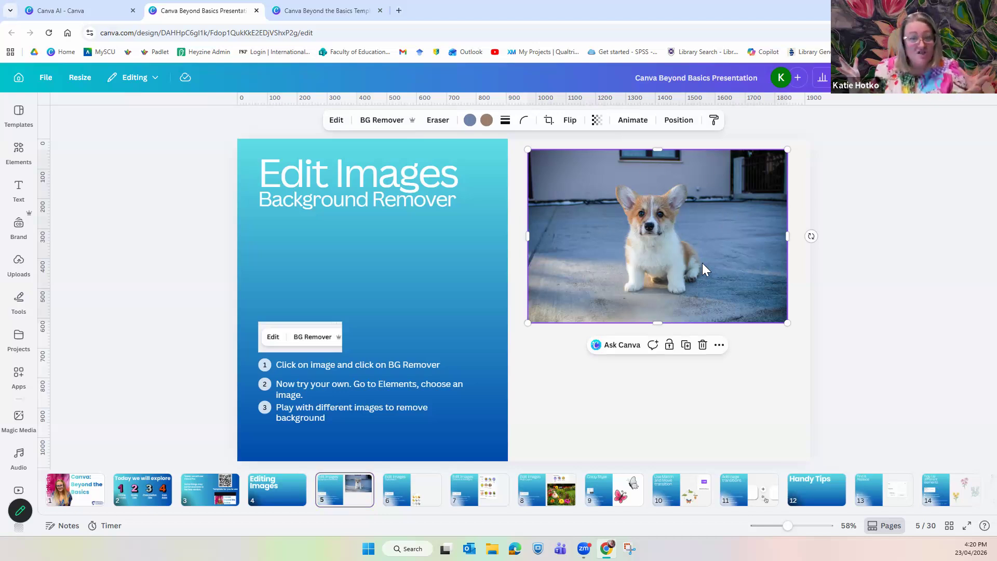
{"action": "left_click", "coordinate": [369, 123]}
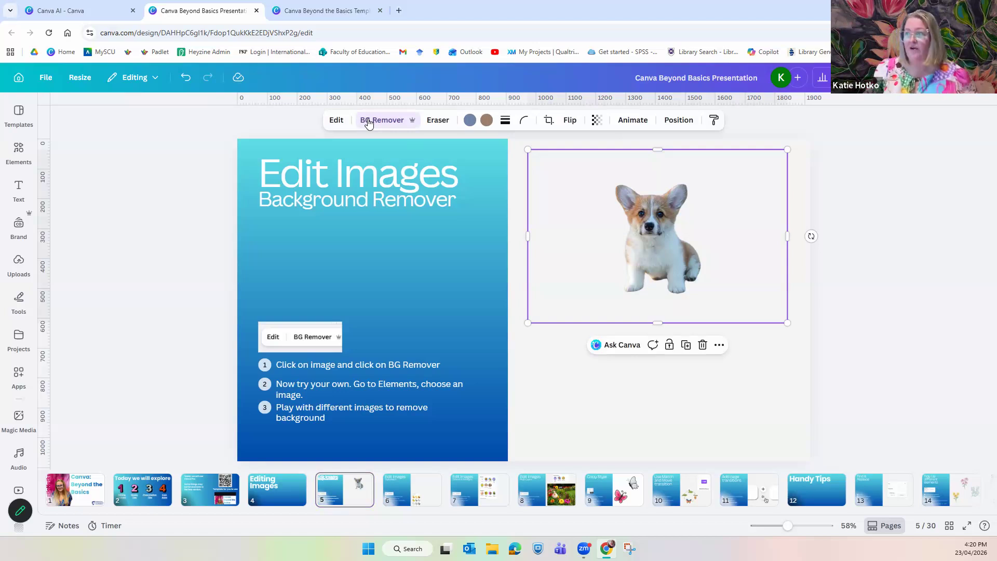
- Restore a patch of background beside the corgi's neck with the Pixel Eraser and erase that patch again at size 20
{"action": "left_click", "coordinate": [368, 120]}
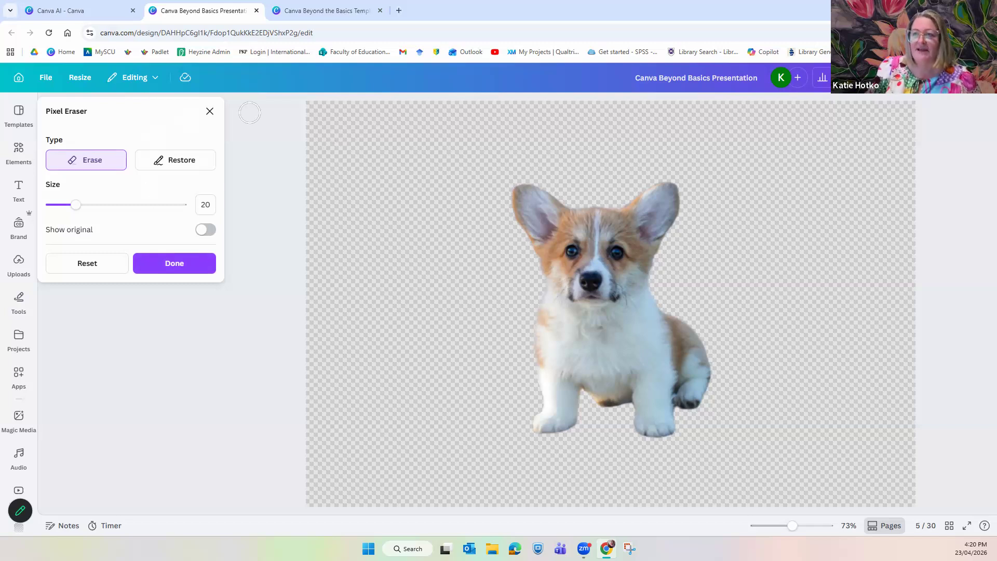
{"action": "left_click", "coordinate": [158, 161]}
{"action": "mouse_move", "coordinate": [536, 255]}
{"action": "left_mouse_down"}
{"action": "mouse_move", "coordinate": [538, 311]}
{"action": "mouse_move", "coordinate": [528, 282]}
{"action": "left_mouse_up"}
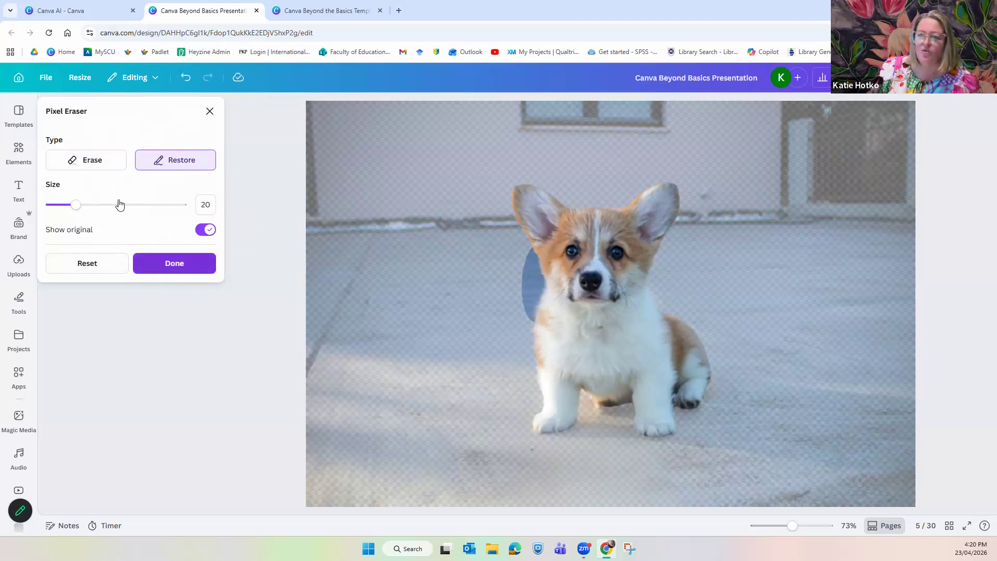
{"action": "left_click", "coordinate": [96, 162]}
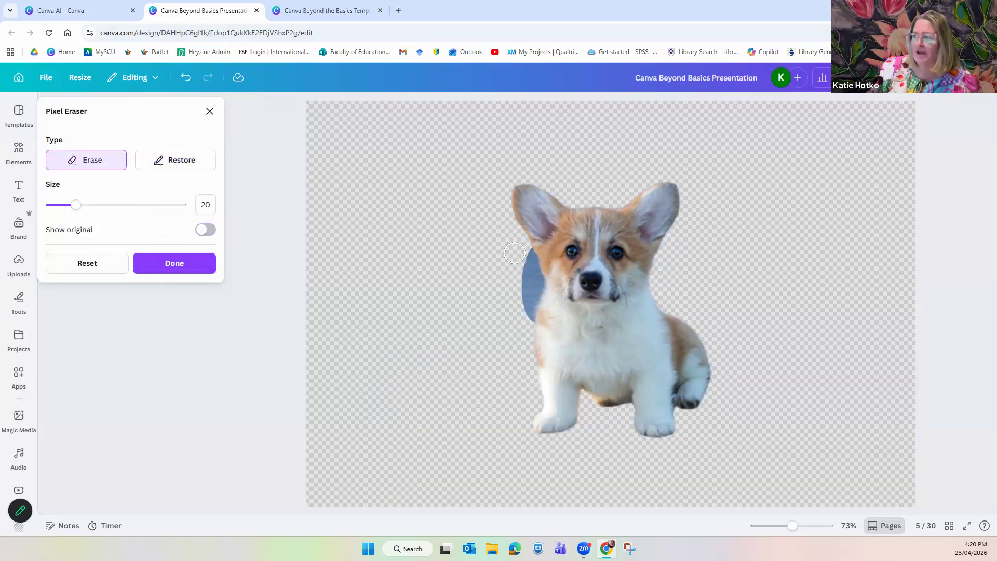
{"action": "left_click_drag", "start_coordinate": [522, 248], "coordinate": [530, 340]}
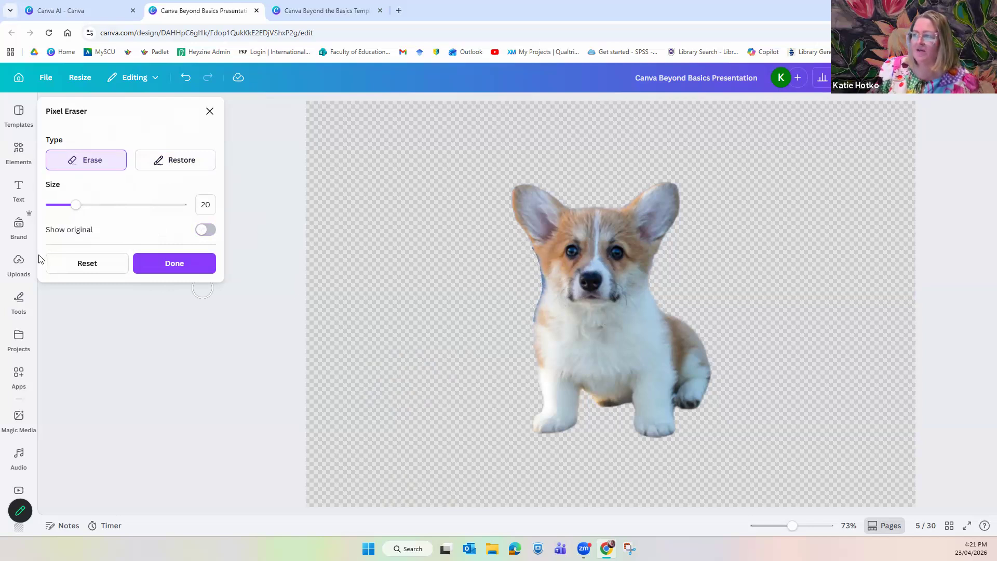
{"action": "left_click", "coordinate": [147, 262]}
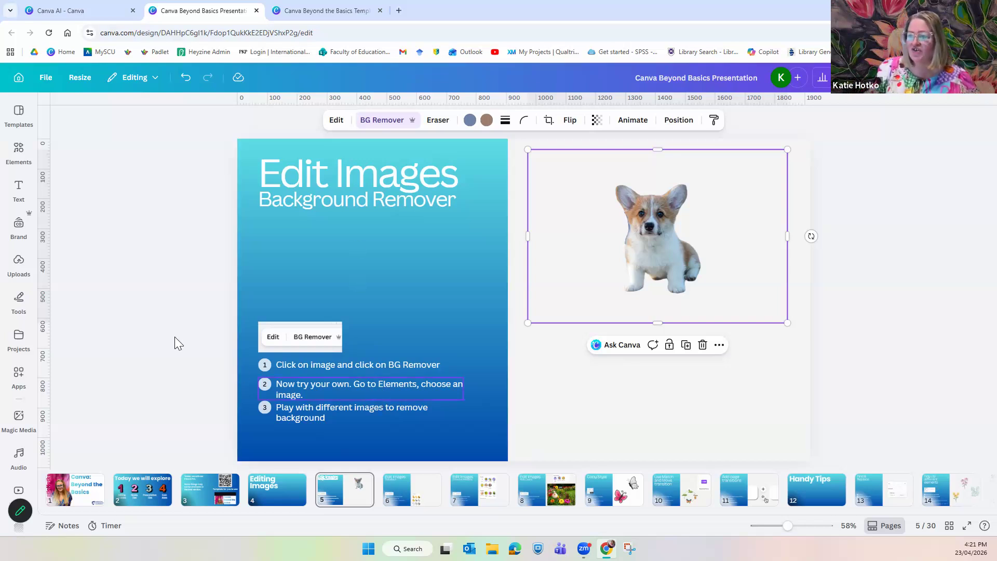
{"action": "left_click", "coordinate": [16, 153]}
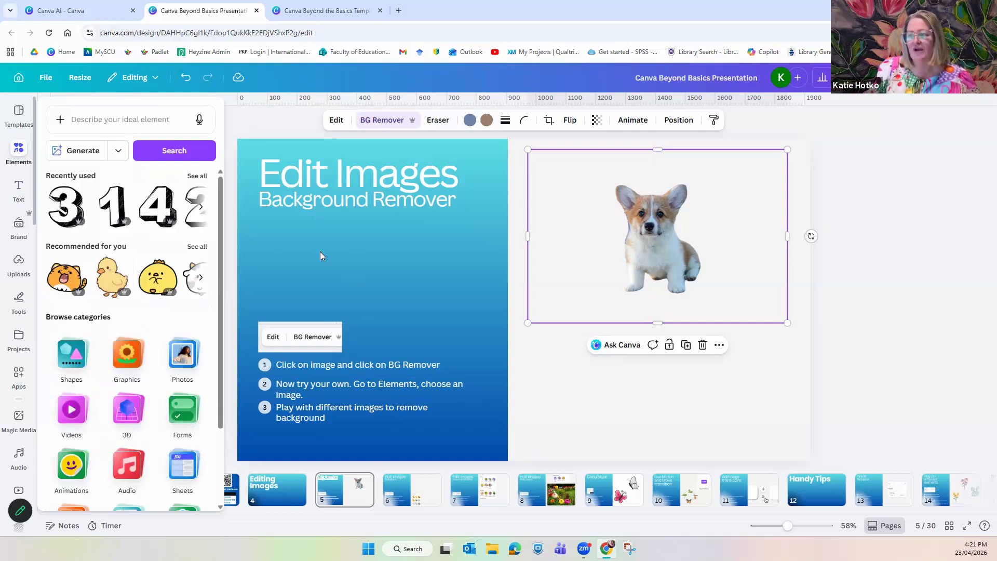
{"action": "left_click", "coordinate": [16, 263]}
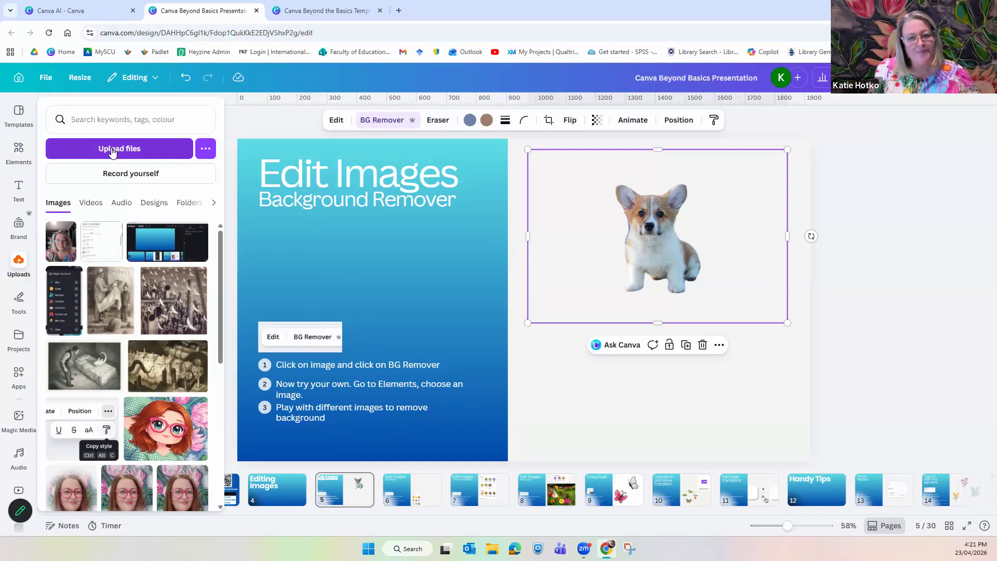
{"action": "left_click", "coordinate": [563, 307]}
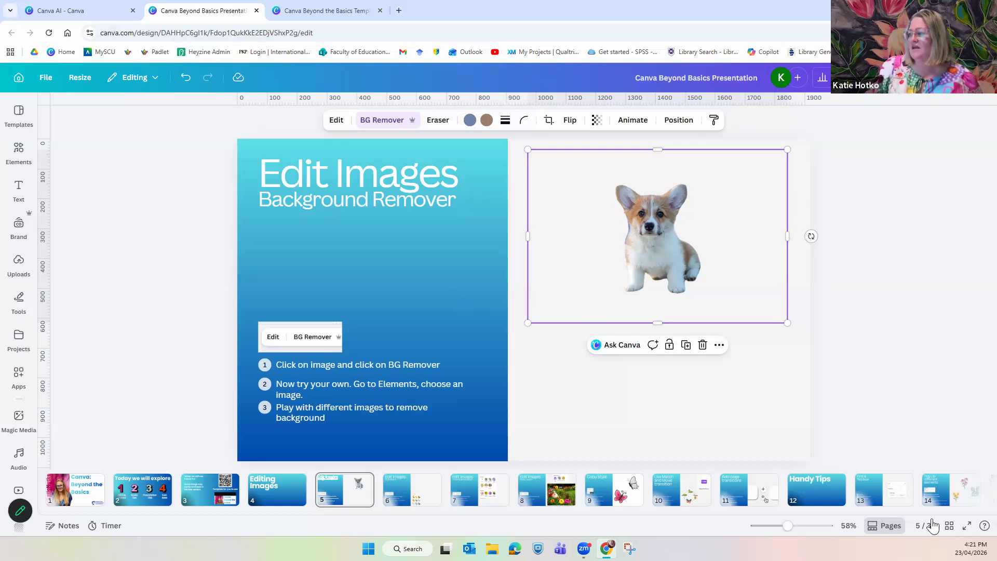
- Present page 5 in full screen and start a one-minute countdown timer without music
{"action": "left_click", "coordinate": [966, 527]}
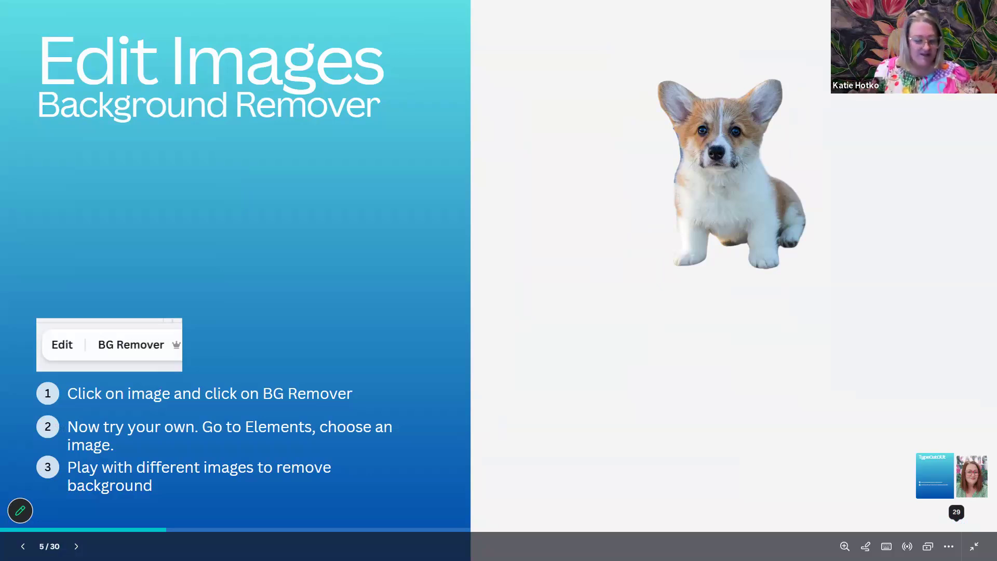
{"action": "key", "text": "1"}
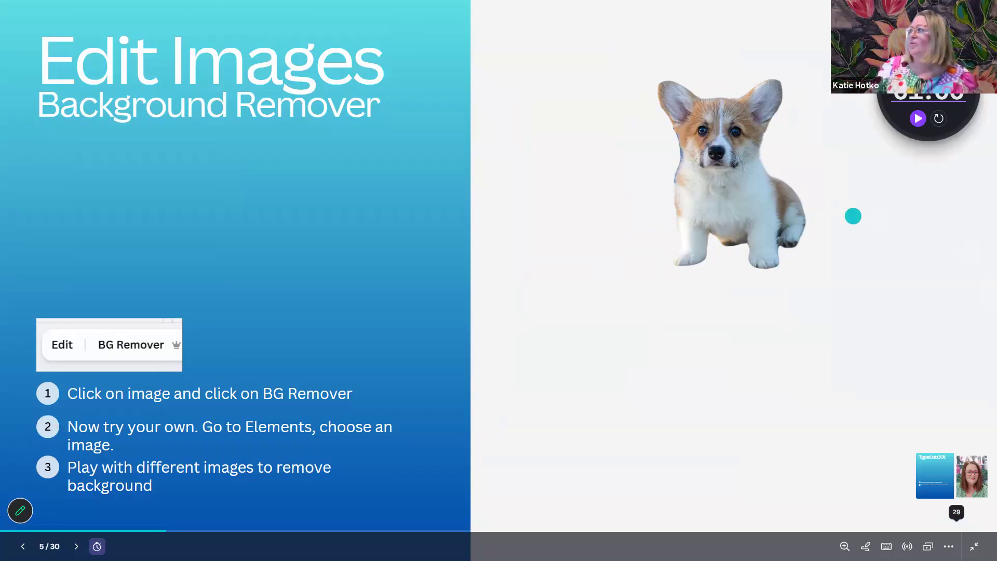
{"action": "left_click", "coordinate": [929, 62]}
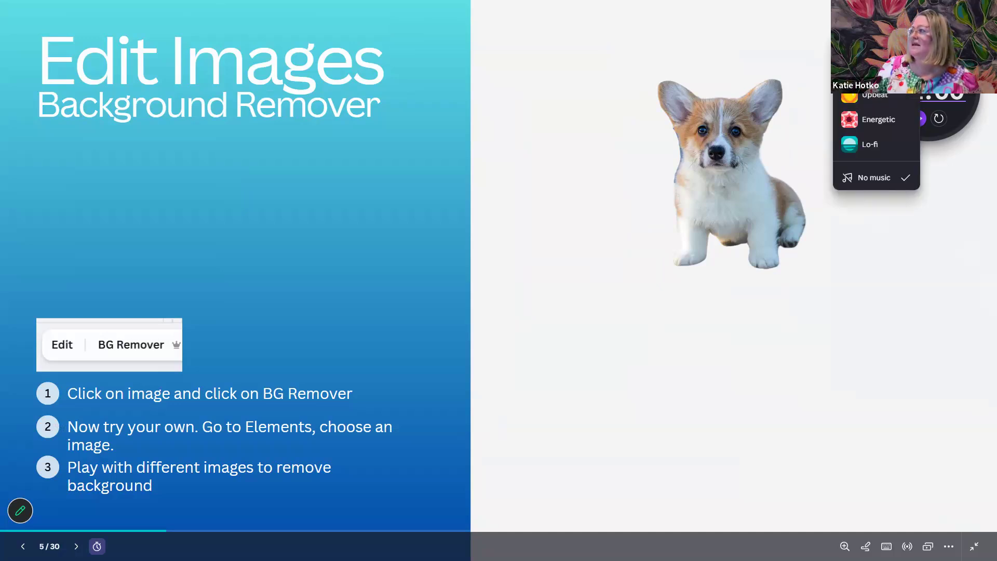
{"action": "left_click", "coordinate": [929, 63]}
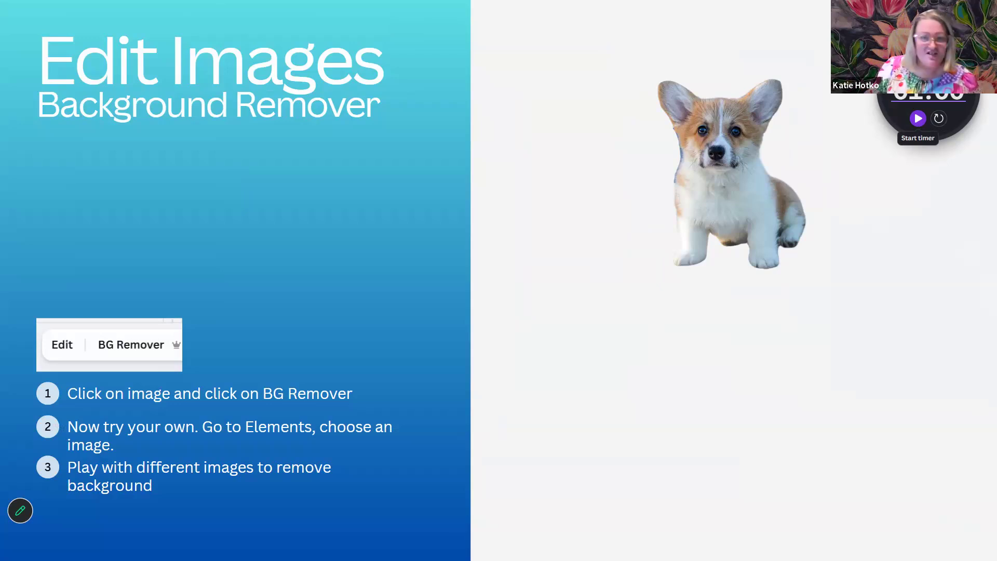
{"action": "left_click", "coordinate": [918, 118]}
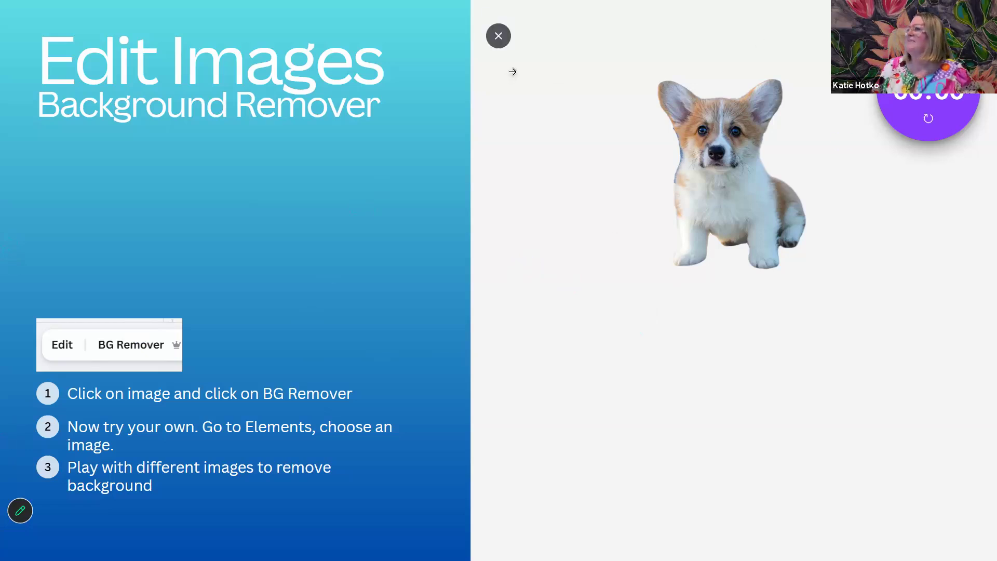
- Advance to the Style Match page and exit the full-screen presentation
{"action": "key", "text": "Right"}
{"action": "key", "text": "Escape"}
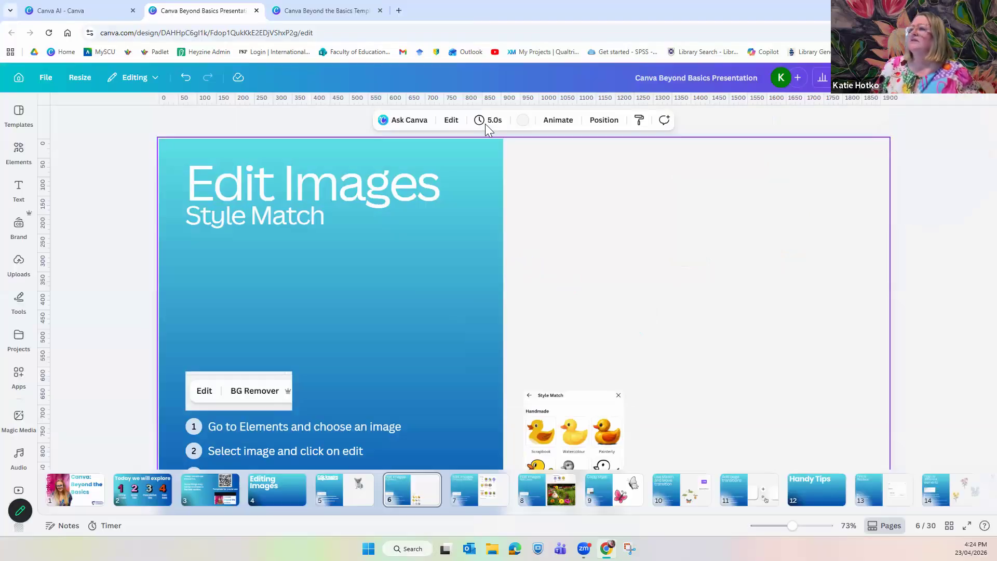
- Open the complete list of image editing tools for the corgi photo on page 5
{"action": "left_click", "coordinate": [356, 496]}
{"action": "left_click", "coordinate": [643, 215]}
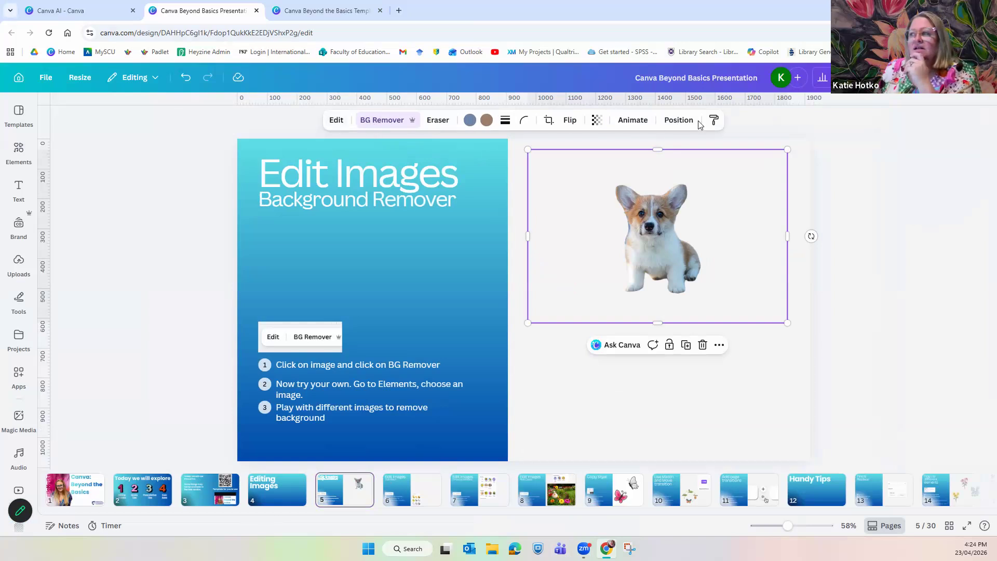
{"action": "left_click", "coordinate": [337, 121]}
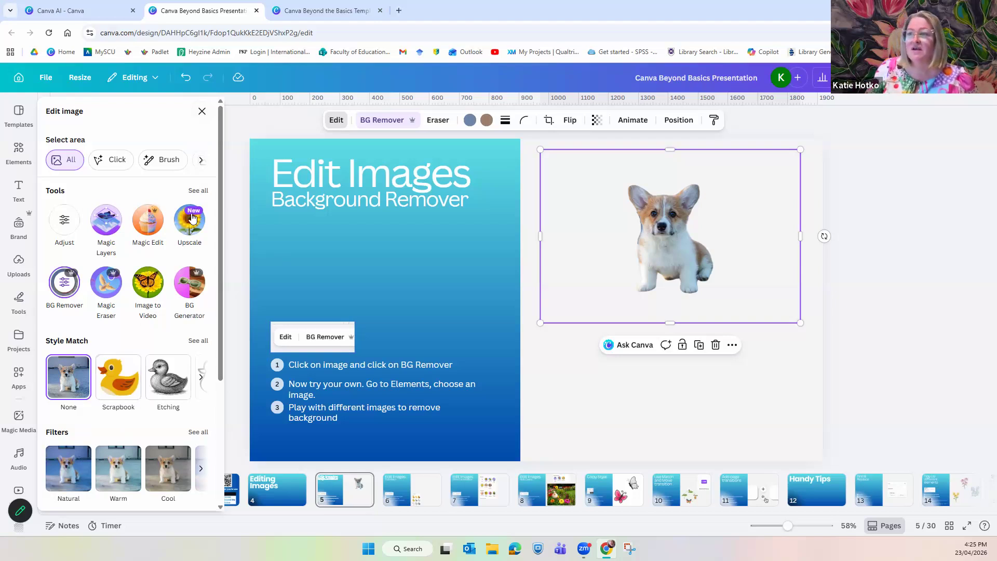
{"action": "left_click", "coordinate": [197, 191]}
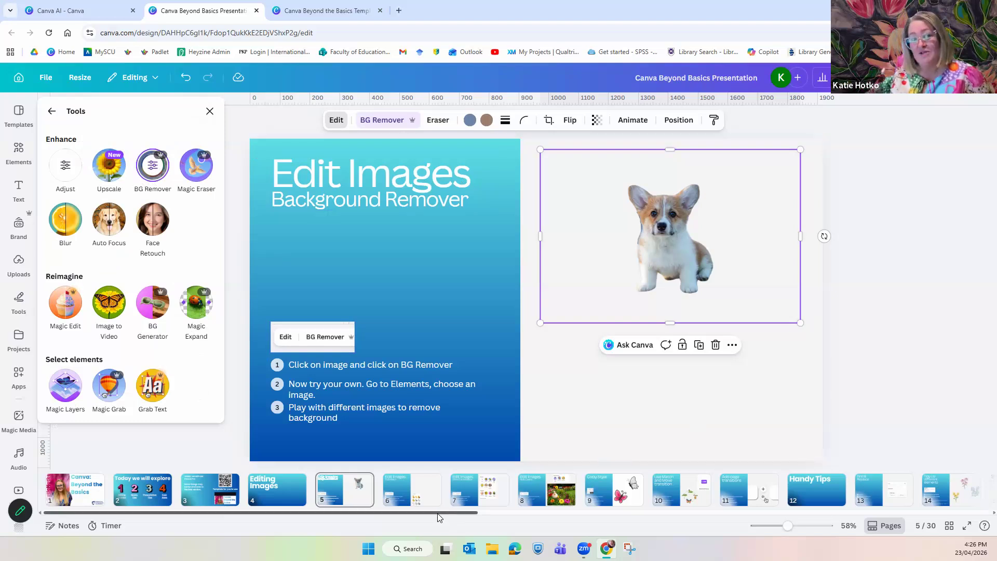
- Search the elements library for "dog" on the Style Match page and show all the photo results
{"action": "left_click", "coordinate": [411, 493]}
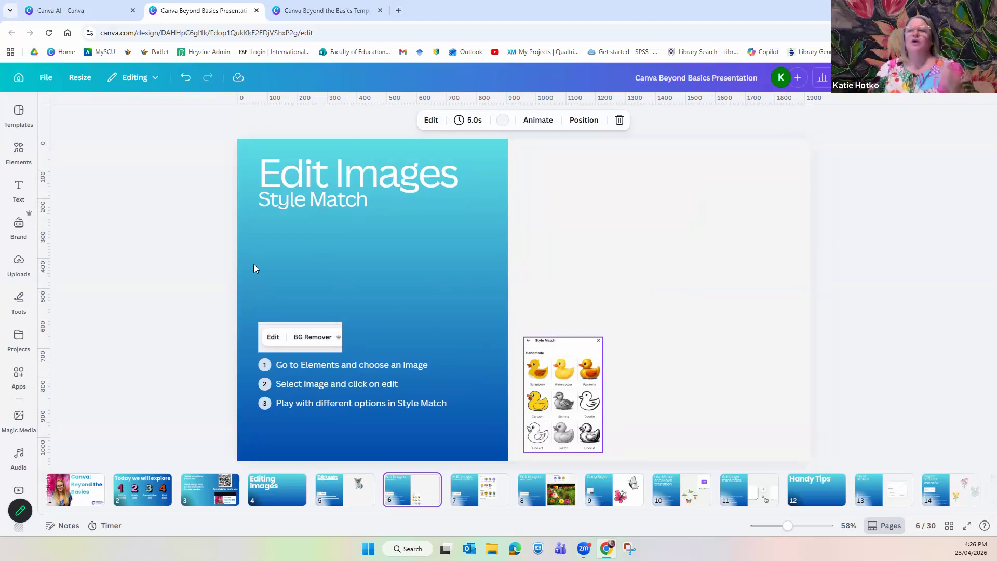
{"action": "left_click", "coordinate": [20, 152]}
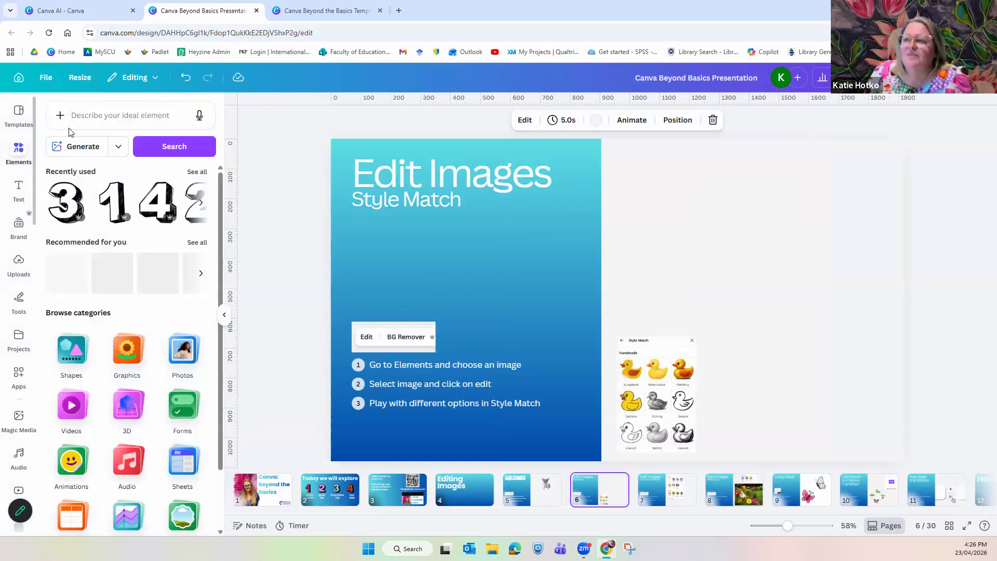
{"action": "left_click", "coordinate": [83, 119]}
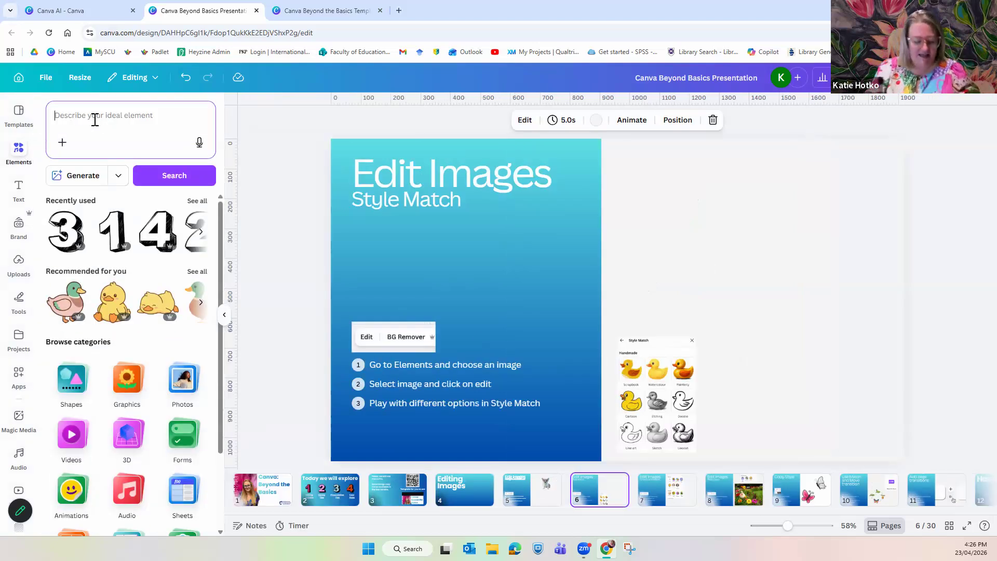
{"action": "type", "text": "dog"}
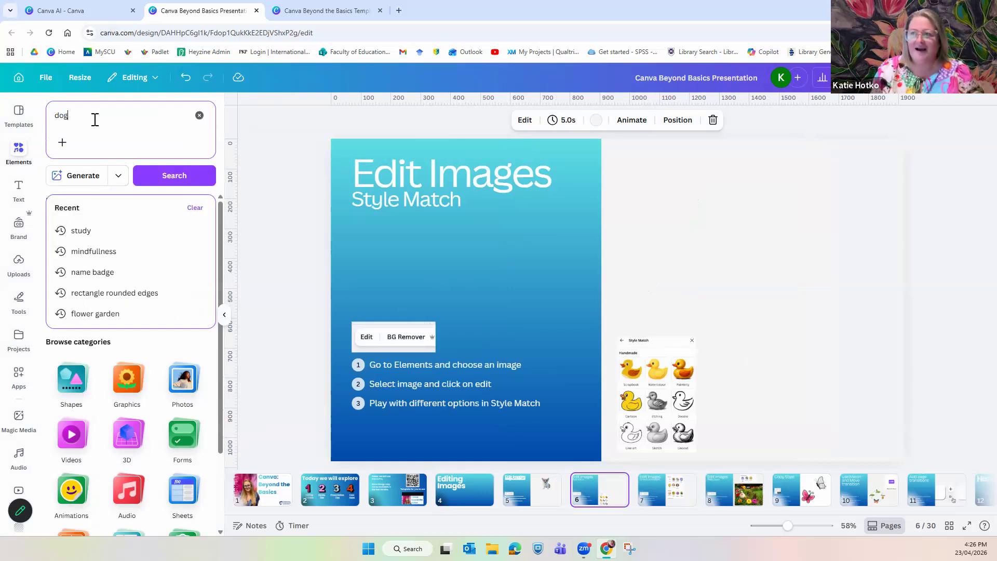
{"action": "key", "text": "Return"}
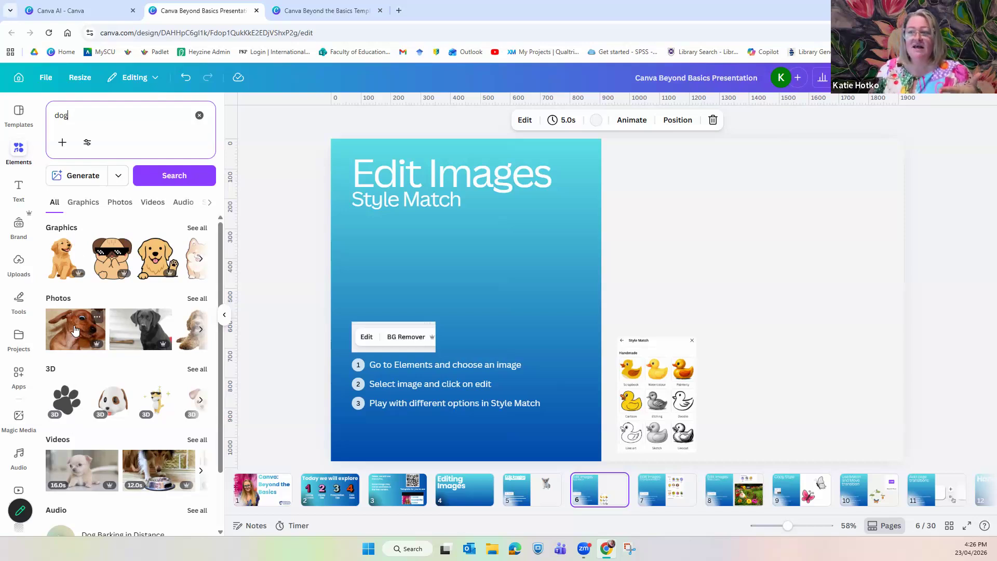
{"action": "scroll", "coordinate": [89, 447], "scroll_direction": "down", "scroll_amount": 2}
{"action": "scroll", "coordinate": [90, 450], "scroll_direction": "up", "scroll_amount": 1}
{"action": "scroll", "coordinate": [91, 449], "scroll_direction": "up", "scroll_amount": 2}
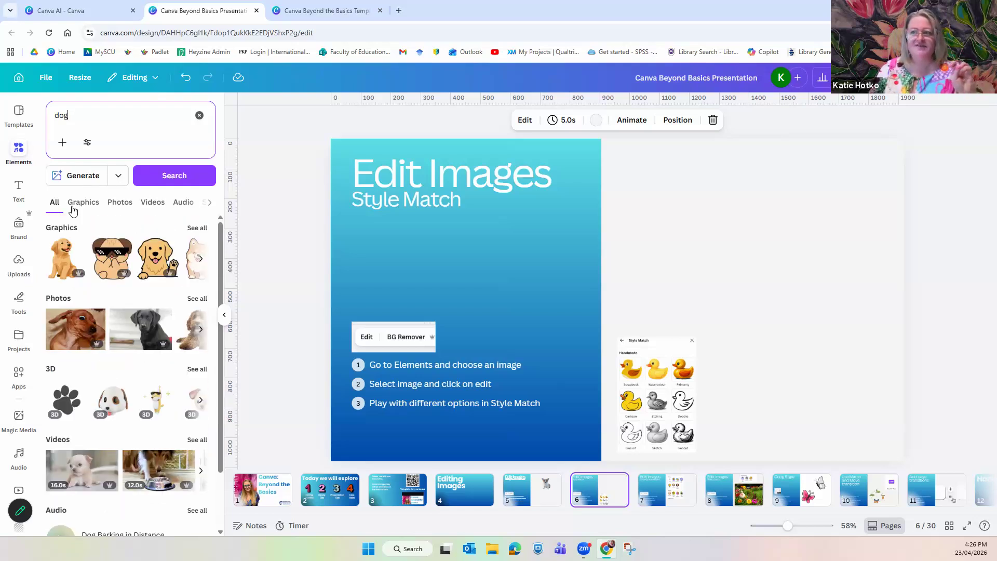
{"action": "left_click", "coordinate": [200, 299]}
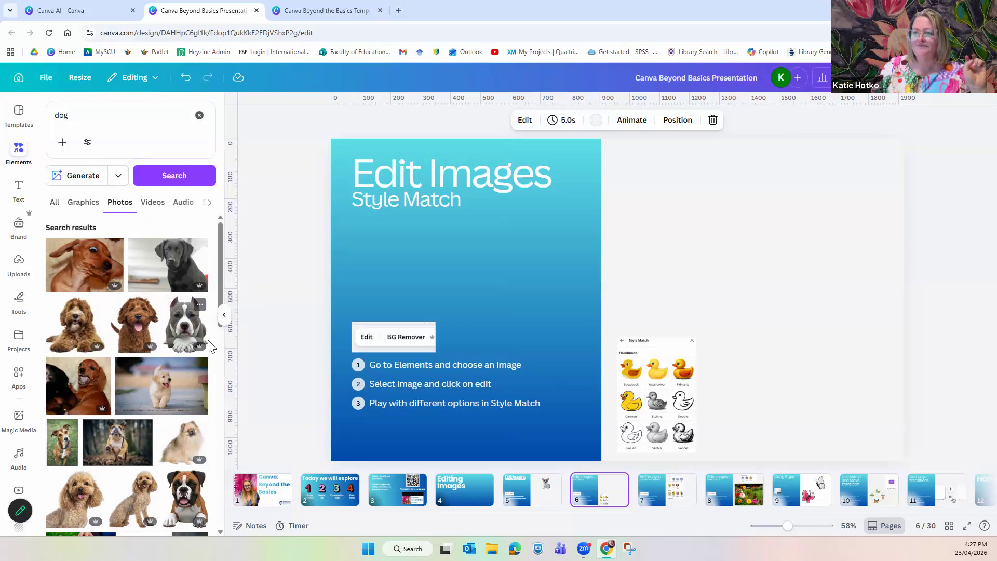
- Add the photo of the lying curly brown dog and shrink it into the blank area above the style samples
{"action": "left_click", "coordinate": [75, 323]}
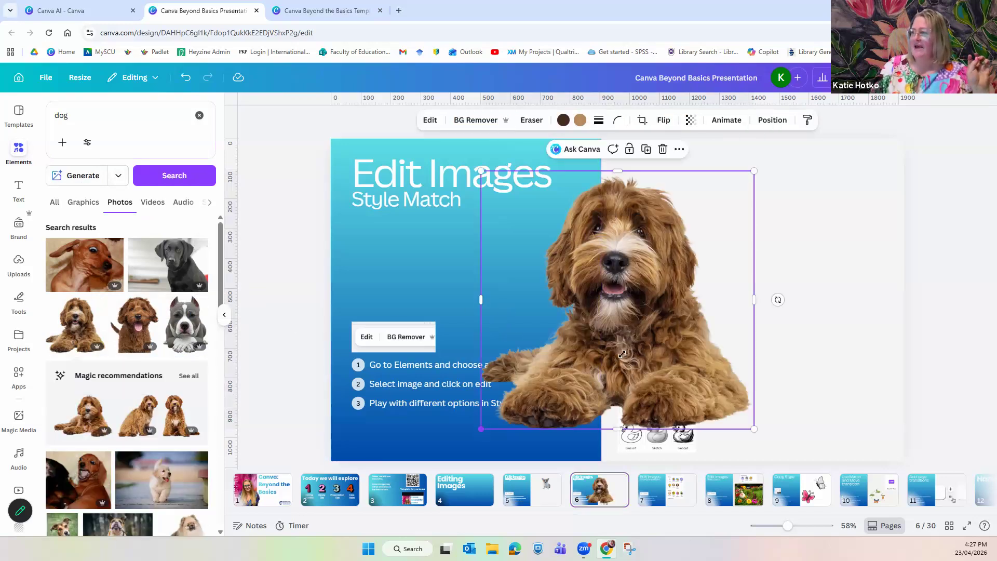
{"action": "left_click_drag", "start_coordinate": [622, 353], "coordinate": [606, 310]}
{"action": "left_click_drag", "start_coordinate": [657, 248], "coordinate": [661, 223]}
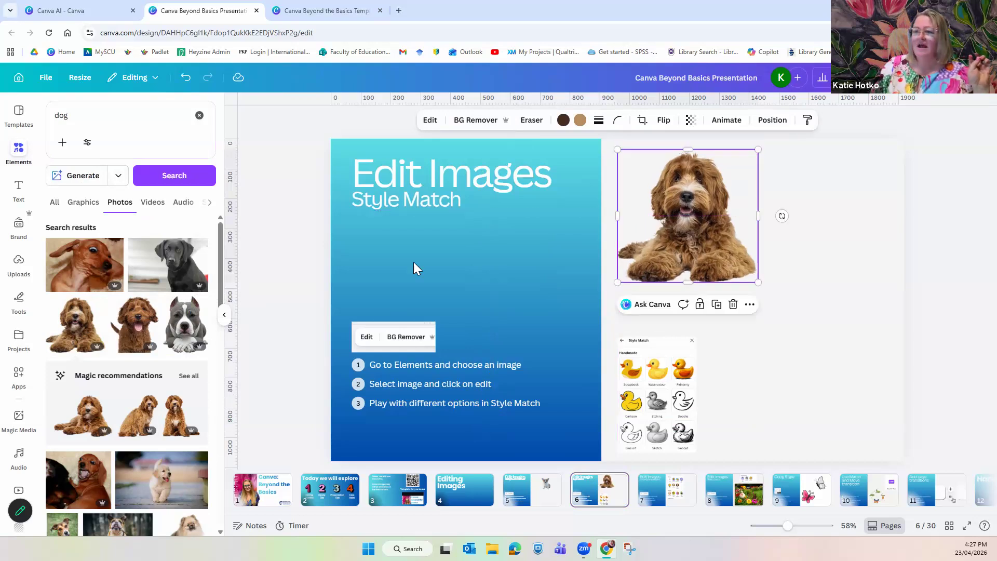
- Add the sitting black-and-white border collie graphic from the dog graphics and shrink it beside the brown dog
{"action": "left_click", "coordinate": [87, 204]}
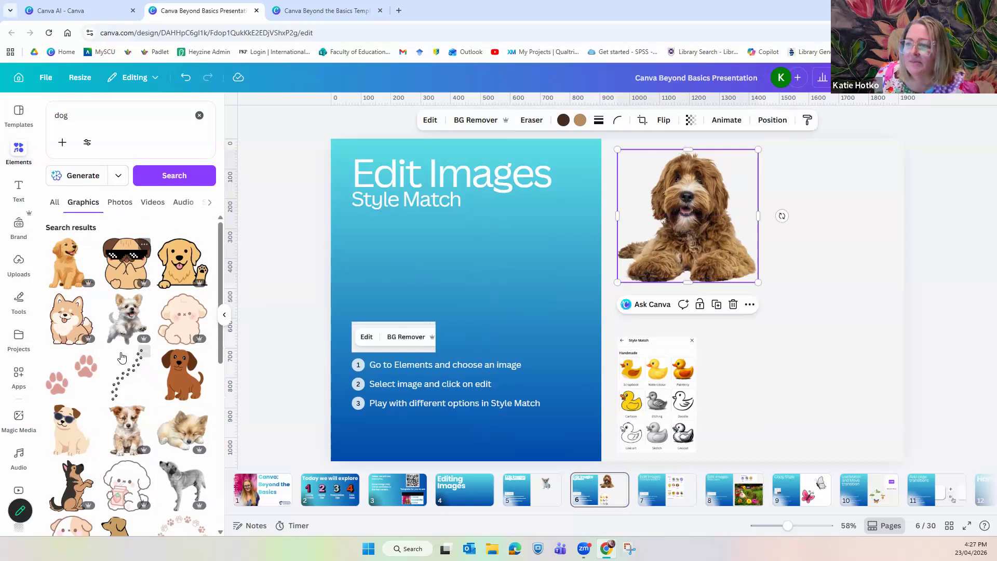
{"action": "scroll", "coordinate": [123, 358], "scroll_direction": "down", "scroll_amount": 4}
{"action": "scroll", "coordinate": [124, 357], "scroll_direction": "down", "scroll_amount": 3}
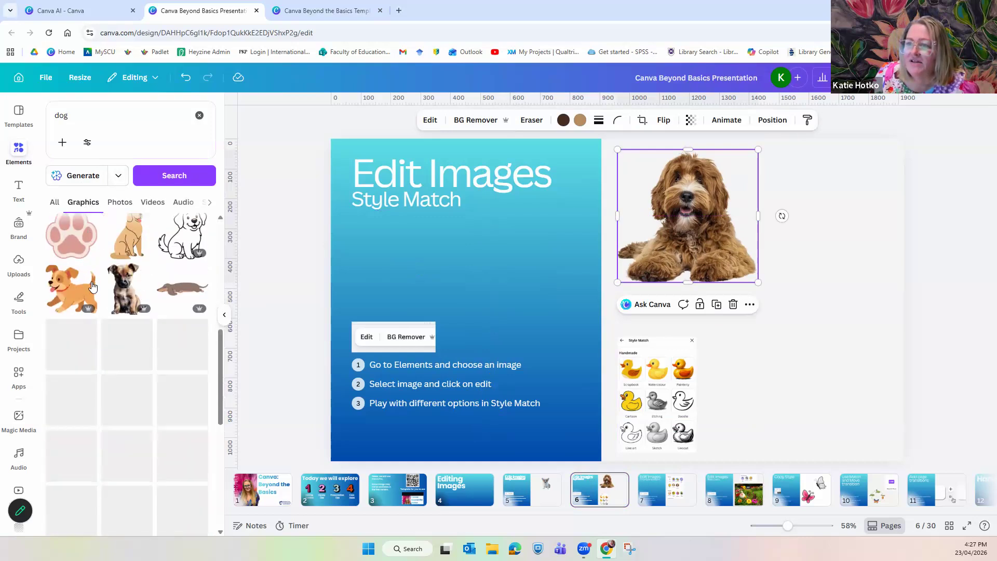
{"action": "scroll", "coordinate": [125, 309], "scroll_direction": "down", "scroll_amount": 1}
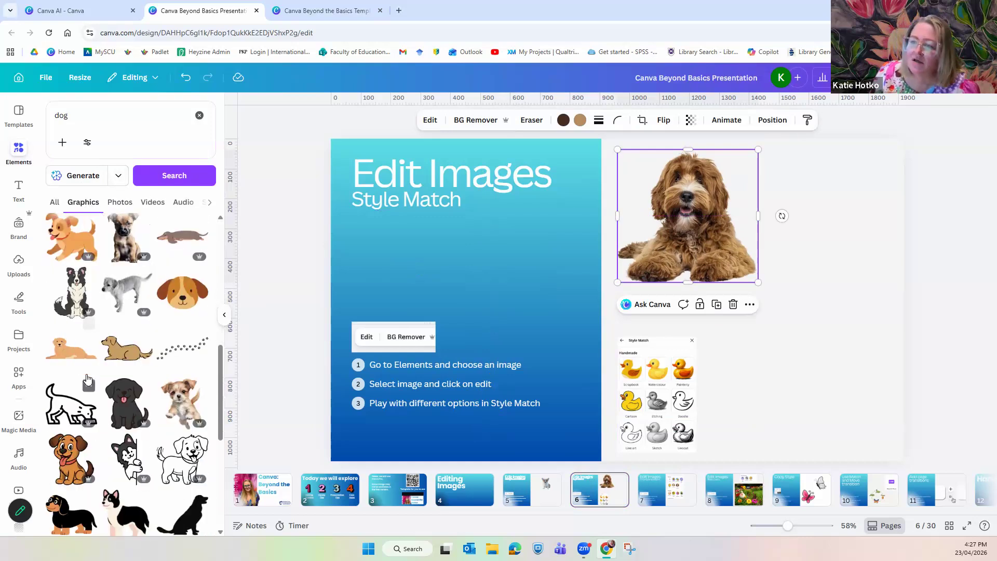
{"action": "left_click", "coordinate": [72, 300]}
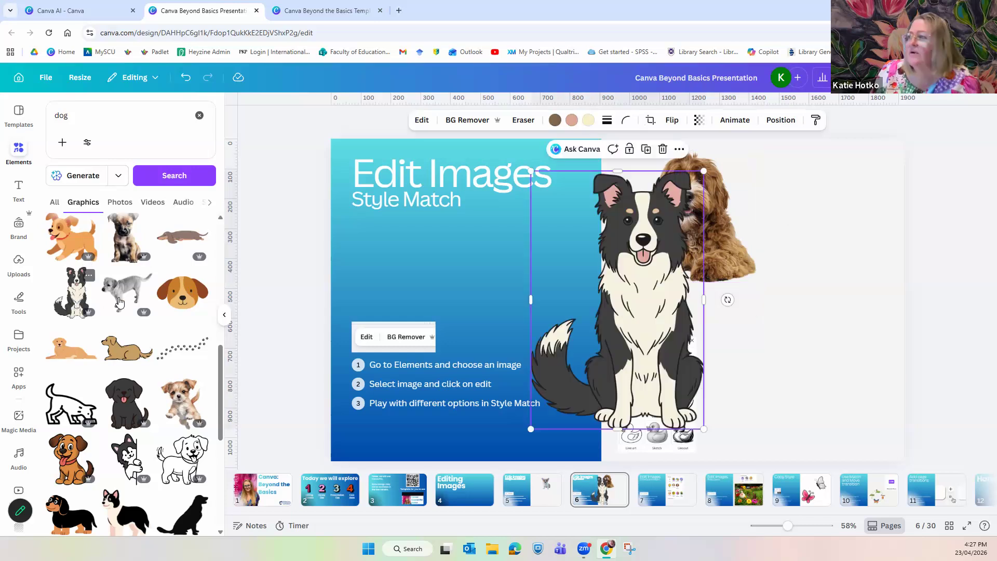
{"action": "left_click_drag", "start_coordinate": [556, 384], "coordinate": [747, 387]}
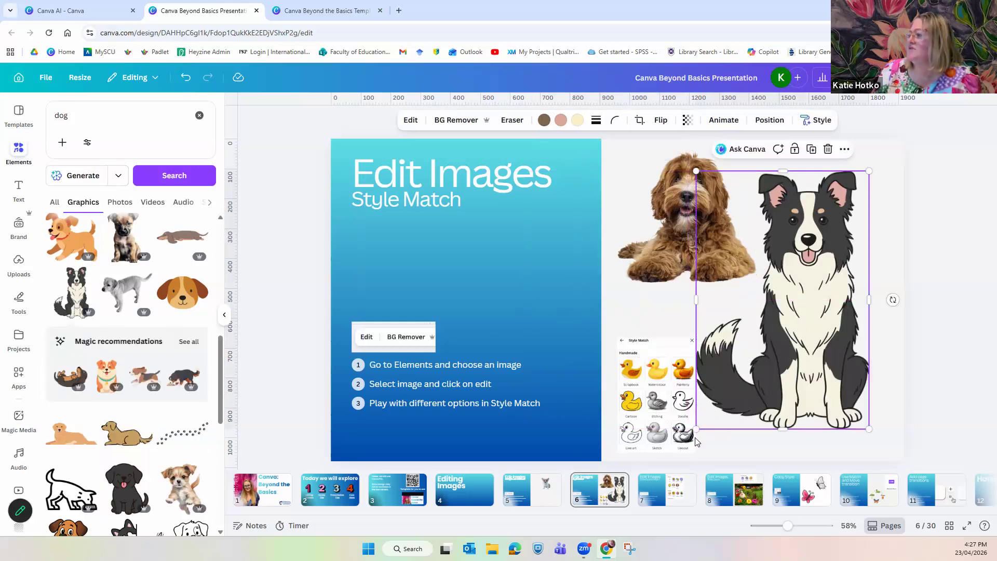
{"action": "left_click_drag", "start_coordinate": [696, 428], "coordinate": [755, 341]}
{"action": "left_click_drag", "start_coordinate": [807, 292], "coordinate": [796, 302]}
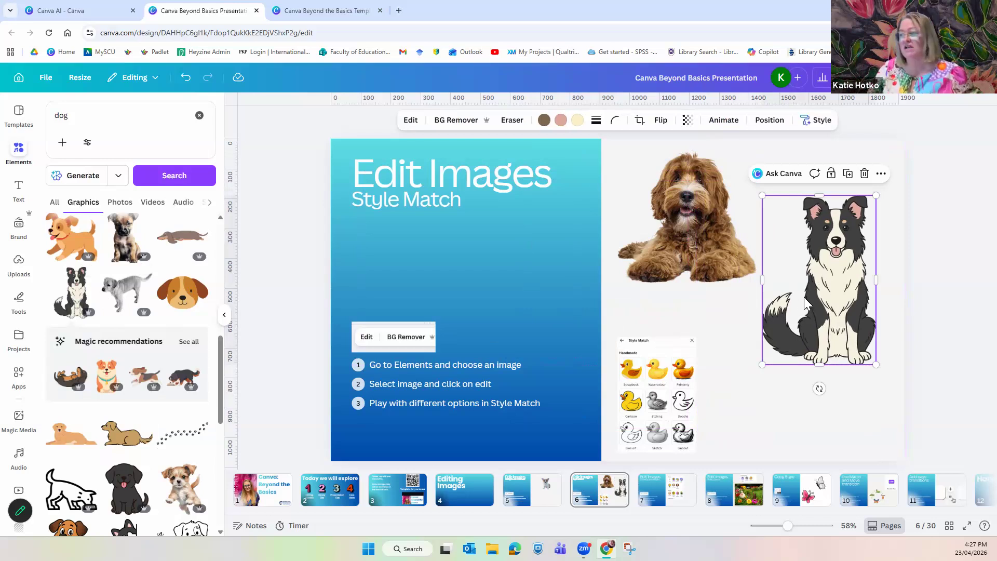
- Apply the Painterly style from Style Match to the curly brown dog photo
{"action": "left_click", "coordinate": [720, 230]}
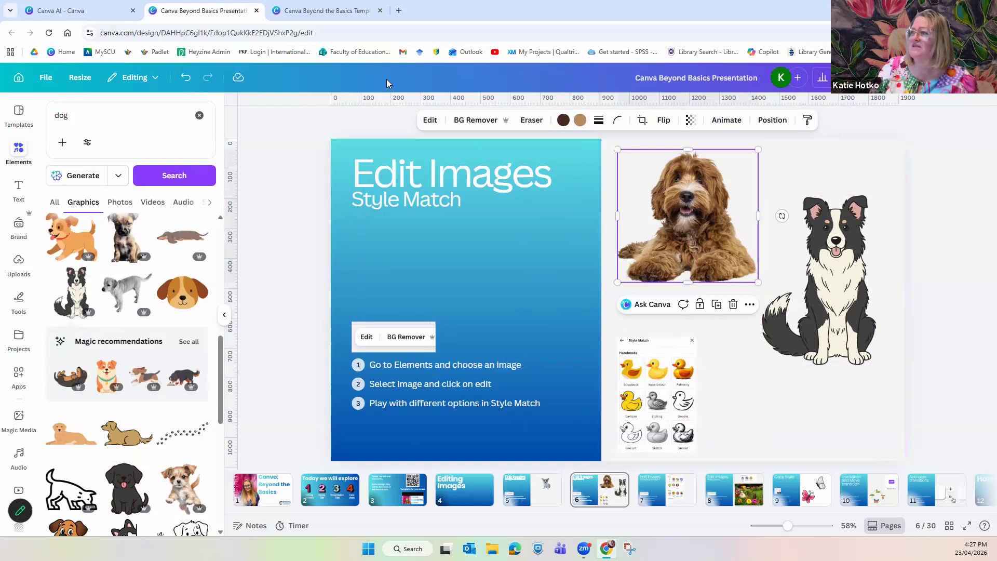
{"action": "left_click", "coordinate": [430, 121]}
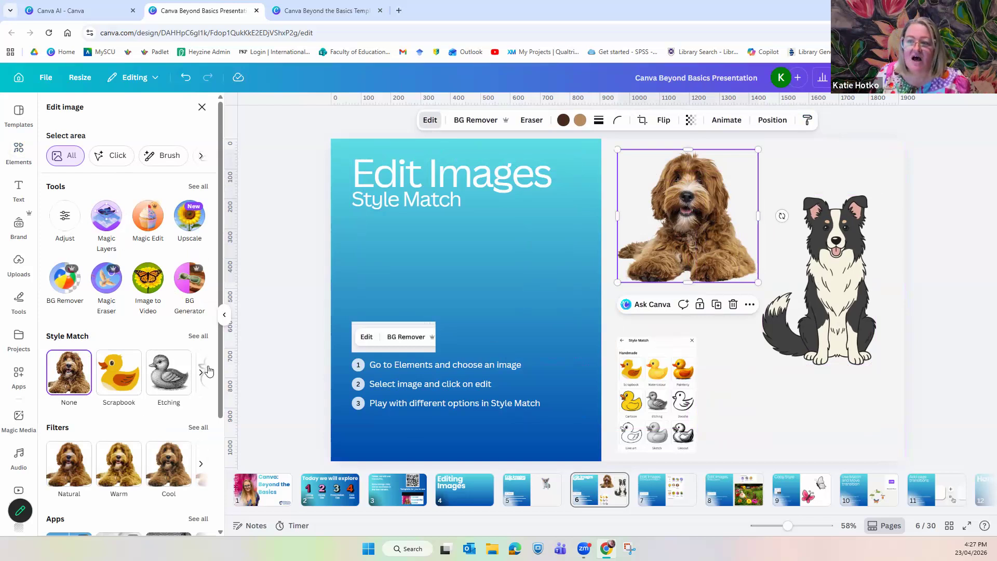
{"action": "left_click", "coordinate": [196, 336]}
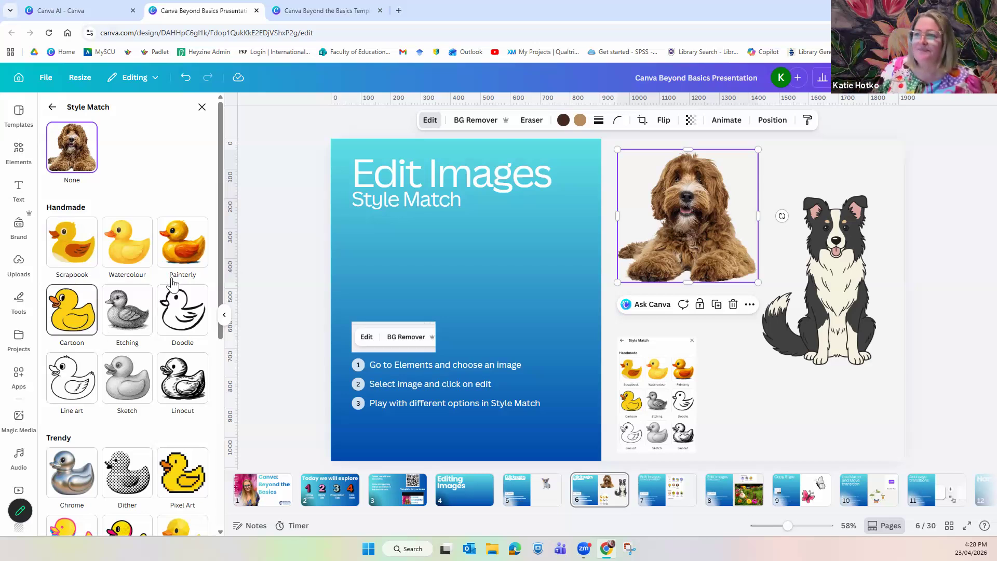
{"action": "left_click", "coordinate": [186, 257]}
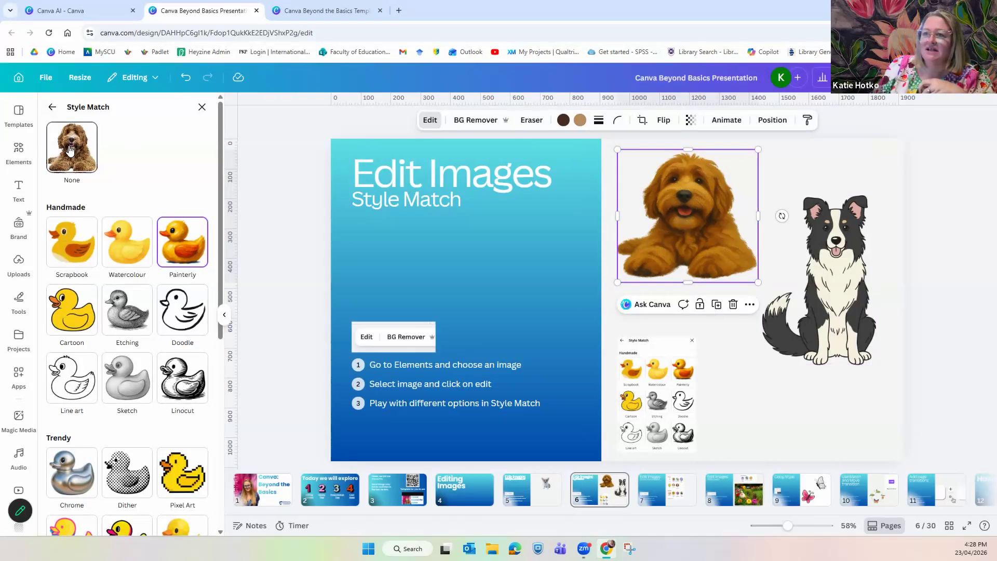
- Add a second copy of the curly brown dog photo below the painterly one, moving the border collie up and outward to make room
{"action": "left_click", "coordinate": [26, 147]}
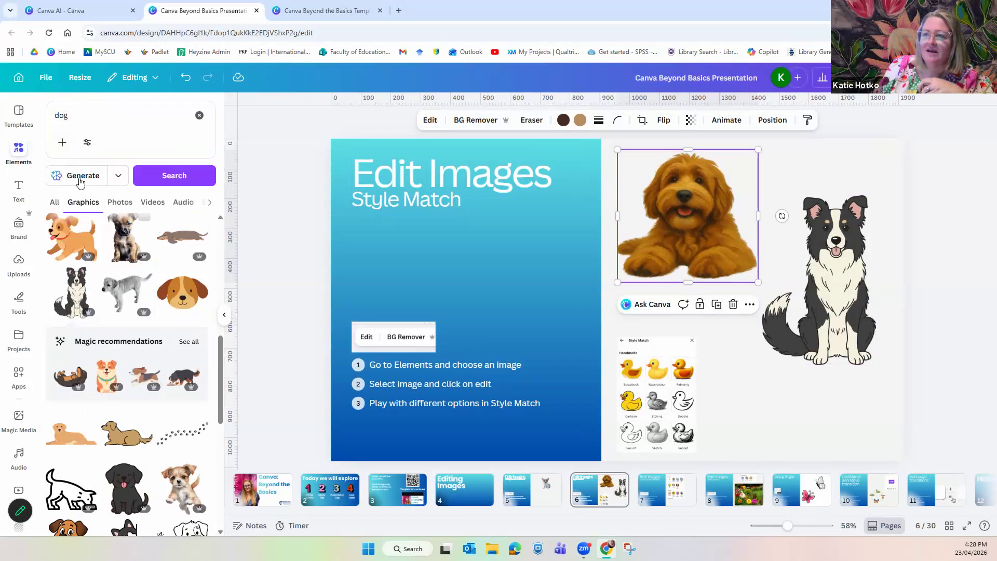
{"action": "left_click", "coordinate": [116, 203]}
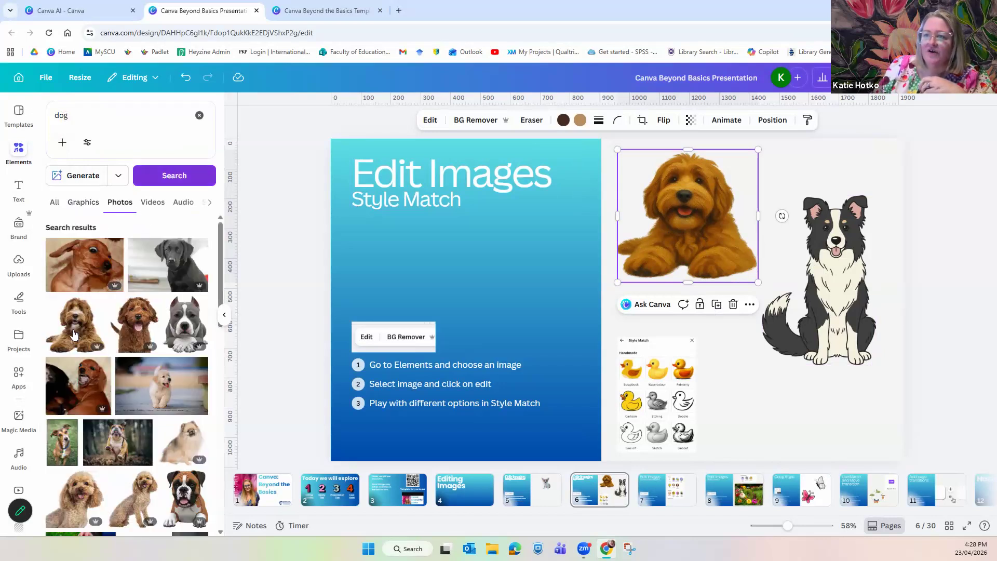
{"action": "left_click_drag", "start_coordinate": [569, 276], "coordinate": [732, 379]}
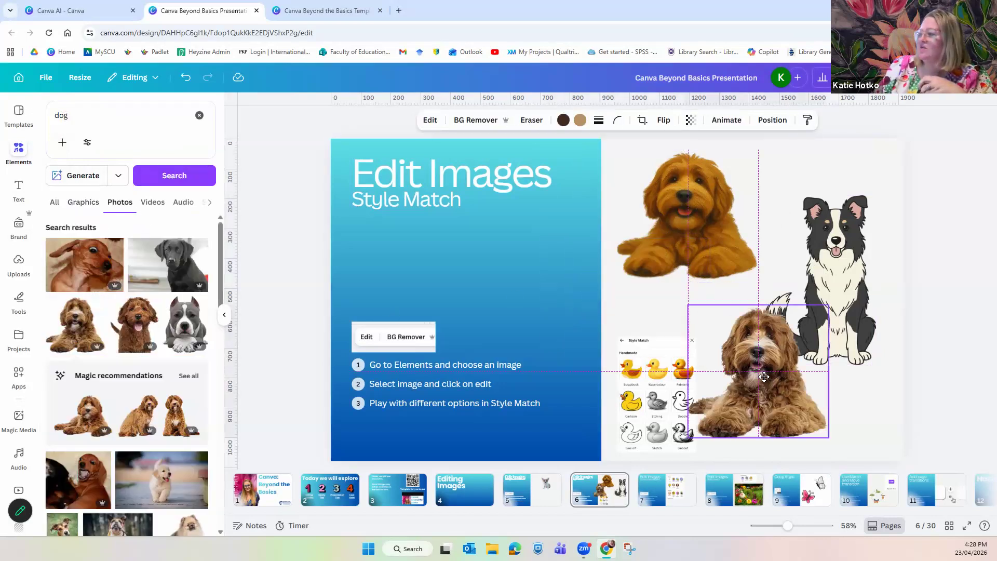
{"action": "left_click_drag", "start_coordinate": [840, 288], "coordinate": [915, 198]}
{"action": "left_click_drag", "start_coordinate": [791, 354], "coordinate": [788, 355]}
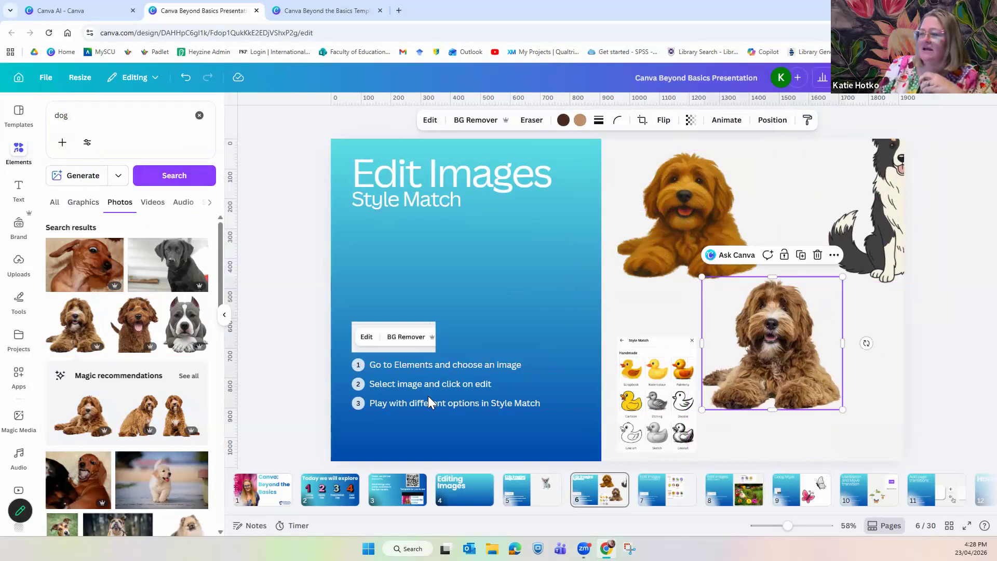
- Try the Linocut style from Style Match on the second brown dog photo and switch it to Line art
{"action": "left_click", "coordinate": [430, 121]}
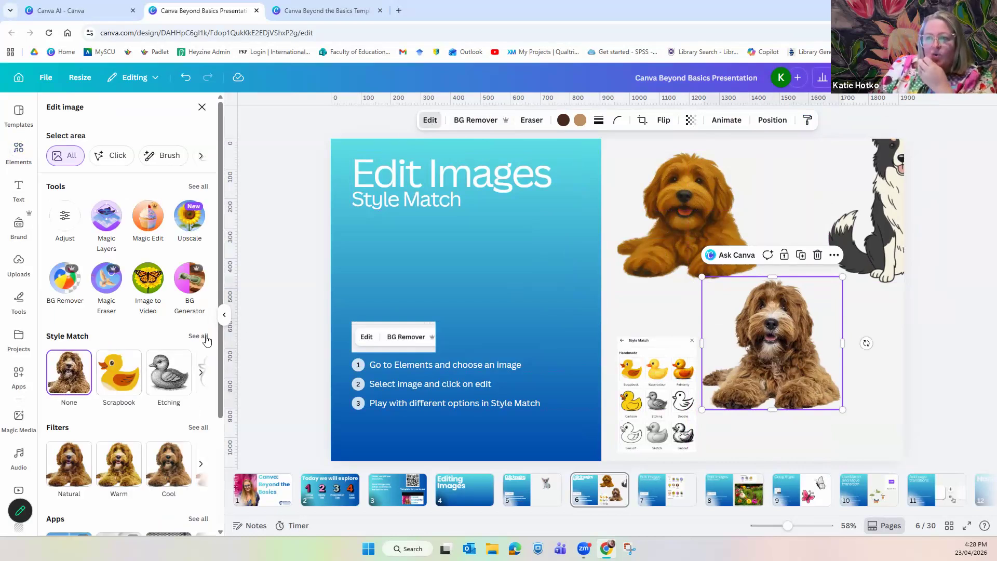
{"action": "left_click", "coordinate": [198, 337]}
{"action": "left_click", "coordinate": [182, 377]}
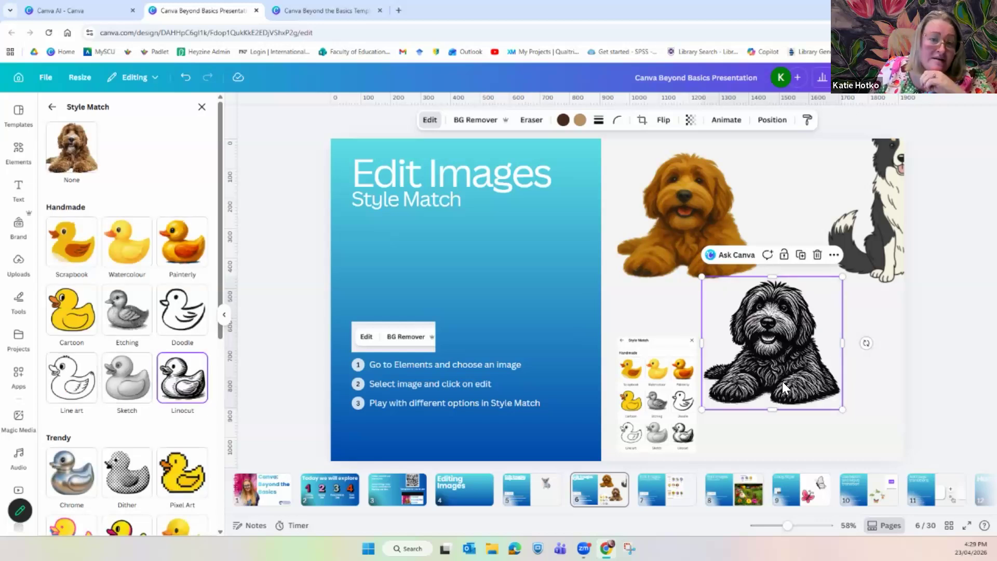
{"action": "left_click", "coordinate": [58, 384]}
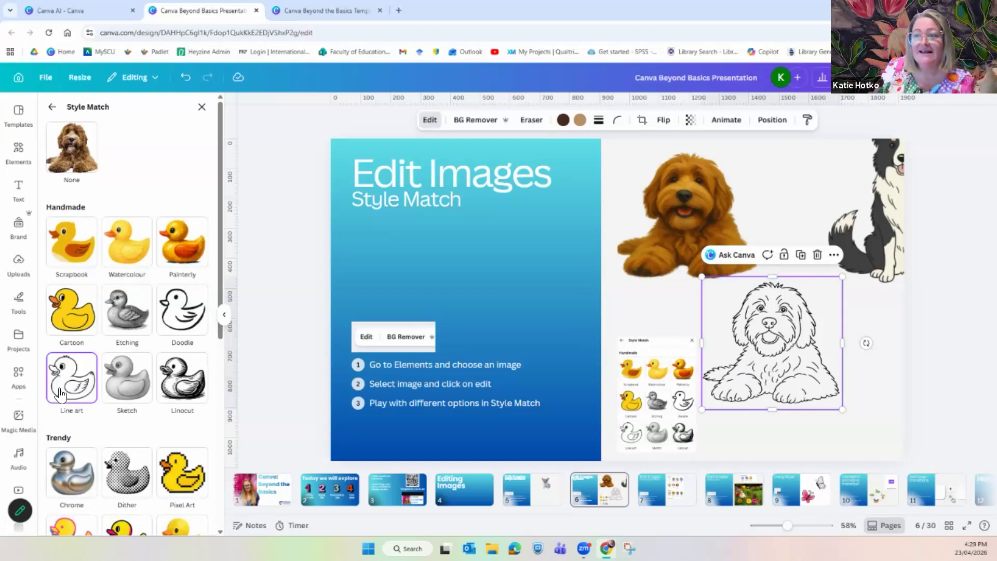
- Move the border collie fully back onto the page and apply the Chrome style from Style Match to it
{"action": "scroll", "coordinate": [140, 378], "scroll_direction": "down", "scroll_amount": 7}
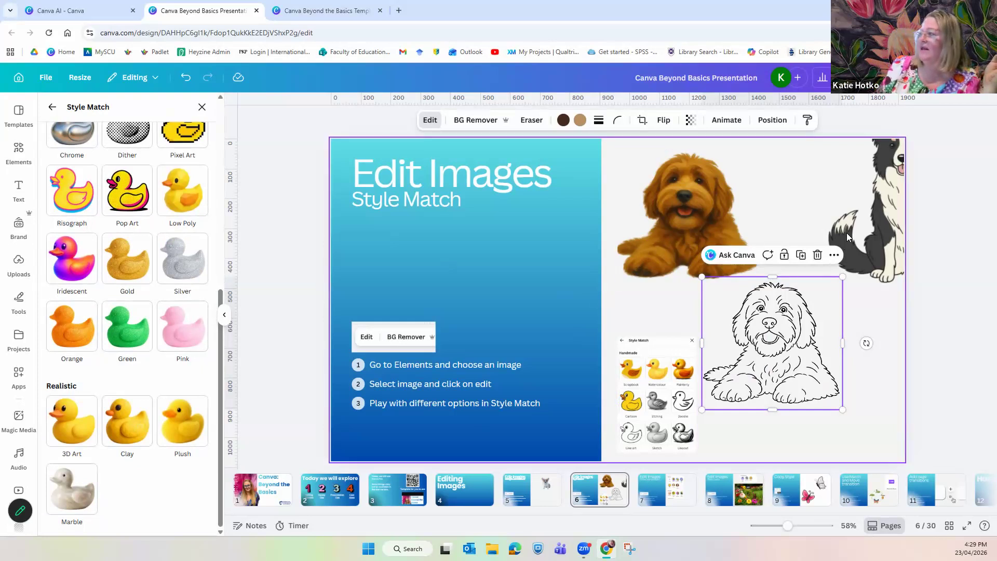
{"action": "left_click_drag", "start_coordinate": [841, 238], "coordinate": [767, 269]}
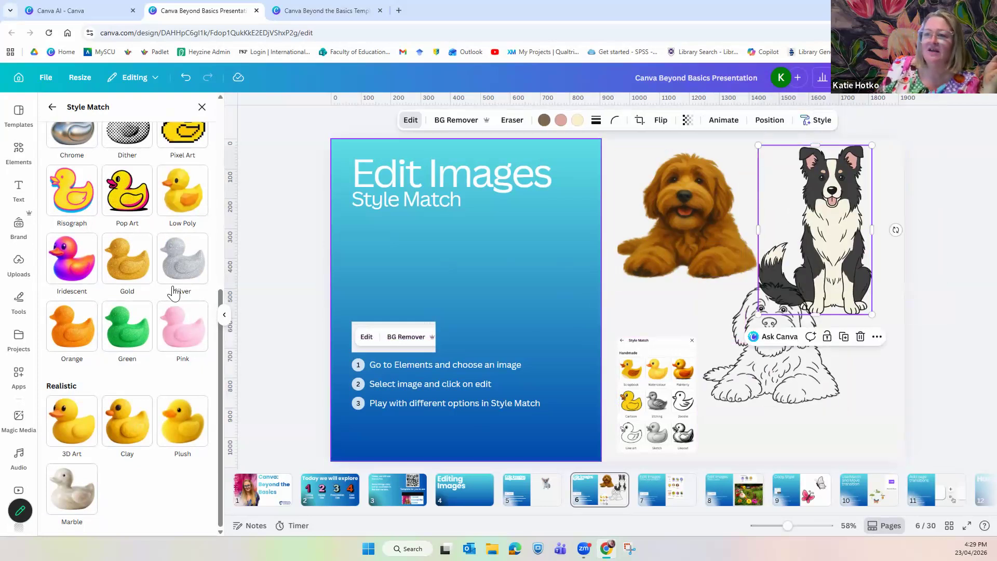
{"action": "scroll", "coordinate": [75, 188], "scroll_direction": "up", "scroll_amount": 2}
{"action": "left_click", "coordinate": [75, 187]}
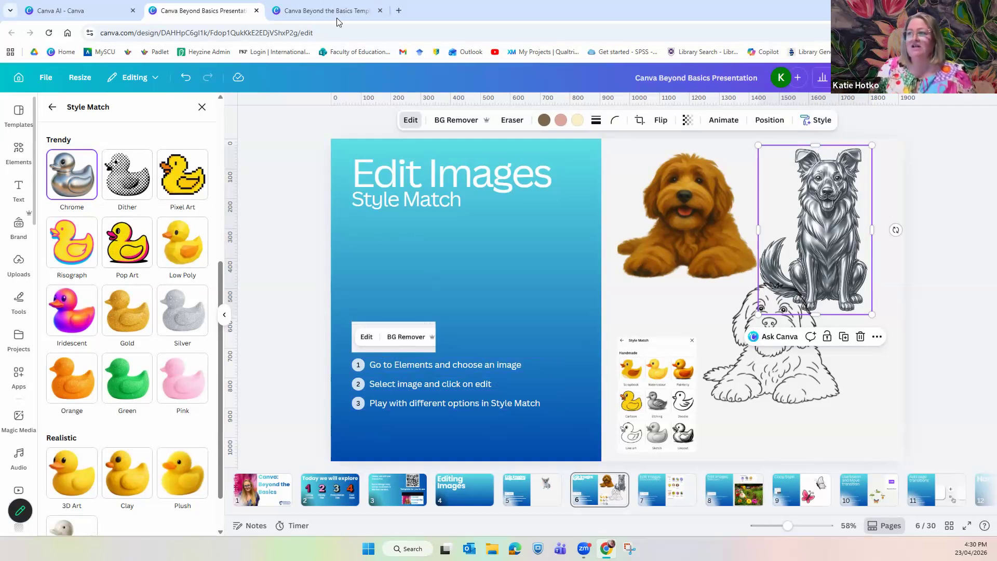
- Open the image editing options for the painterly brown dog
{"action": "left_click", "coordinate": [674, 207]}
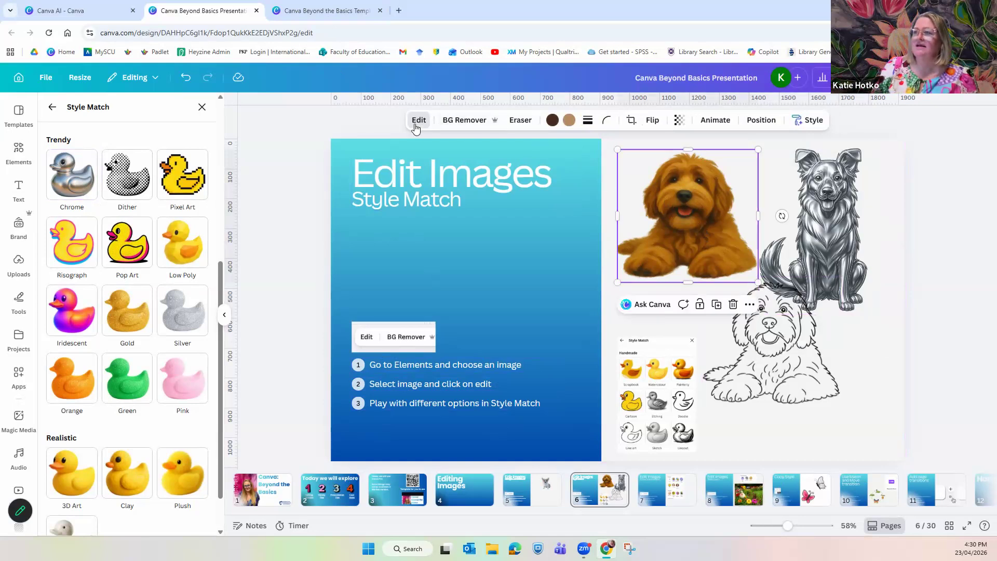
{"action": "left_click", "coordinate": [417, 123]}
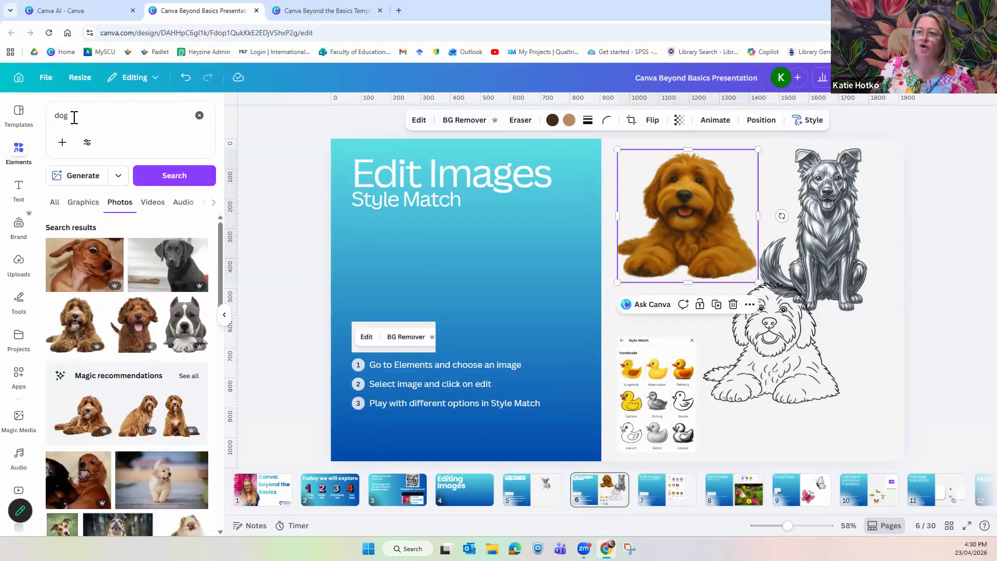
{"action": "left_click", "coordinate": [419, 120]}
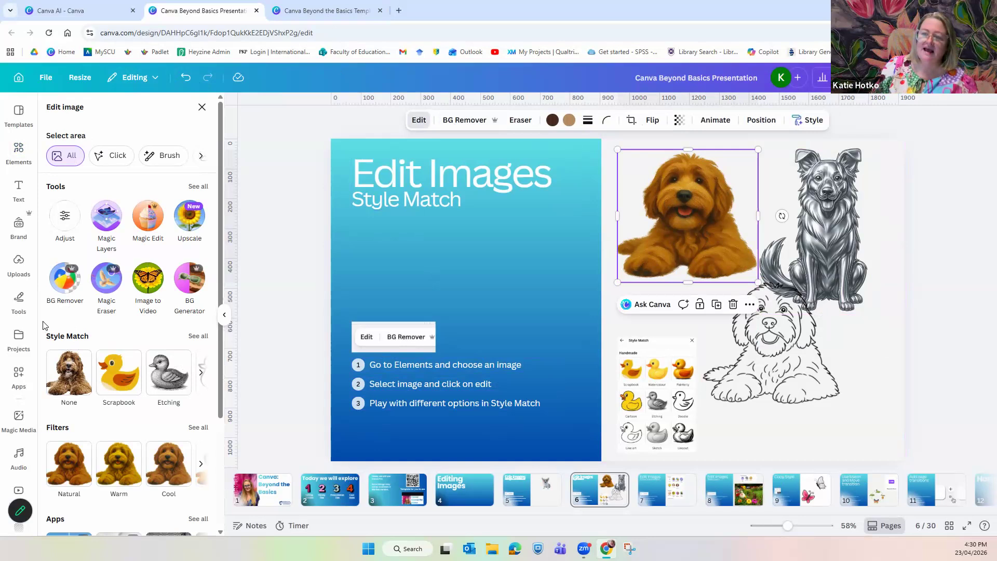
- Browse the complete list of Style Match styles for the painterly brown dog
{"action": "left_click", "coordinate": [198, 336]}
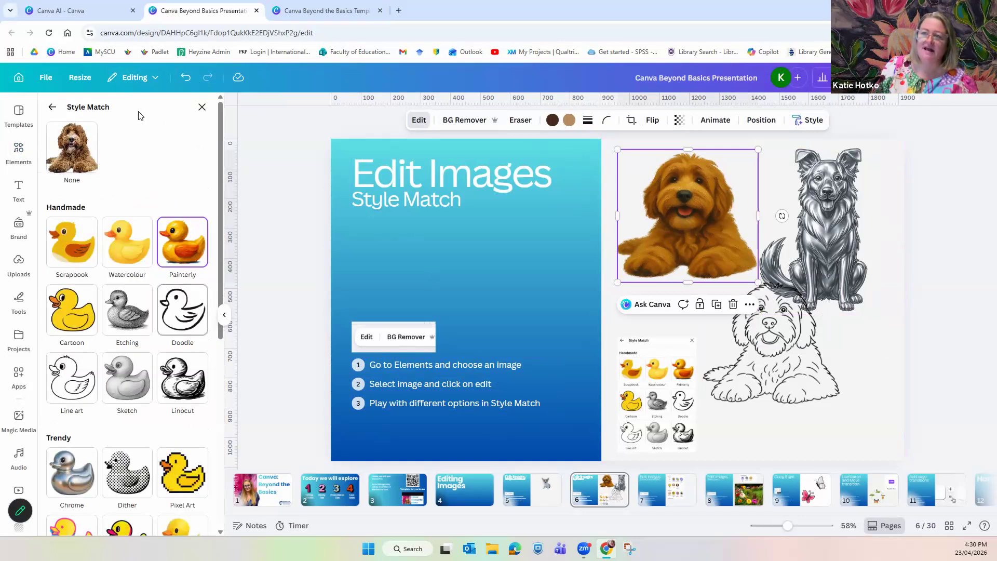
{"action": "scroll", "coordinate": [132, 451], "scroll_direction": "down", "scroll_amount": 6}
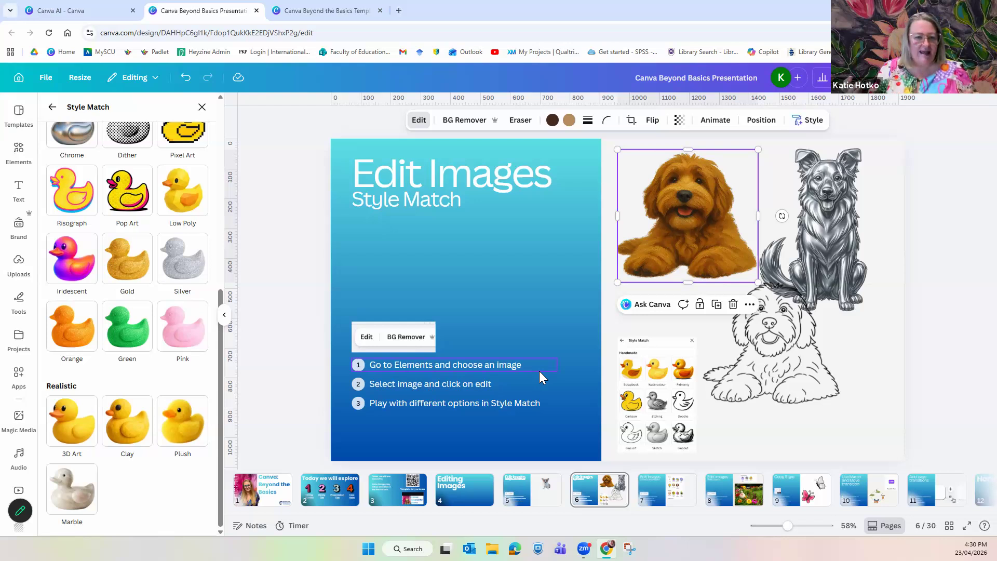
- Present the Style Match slide in full screen and run a two-minute countdown timer on it
{"action": "left_click", "coordinate": [966, 526]}
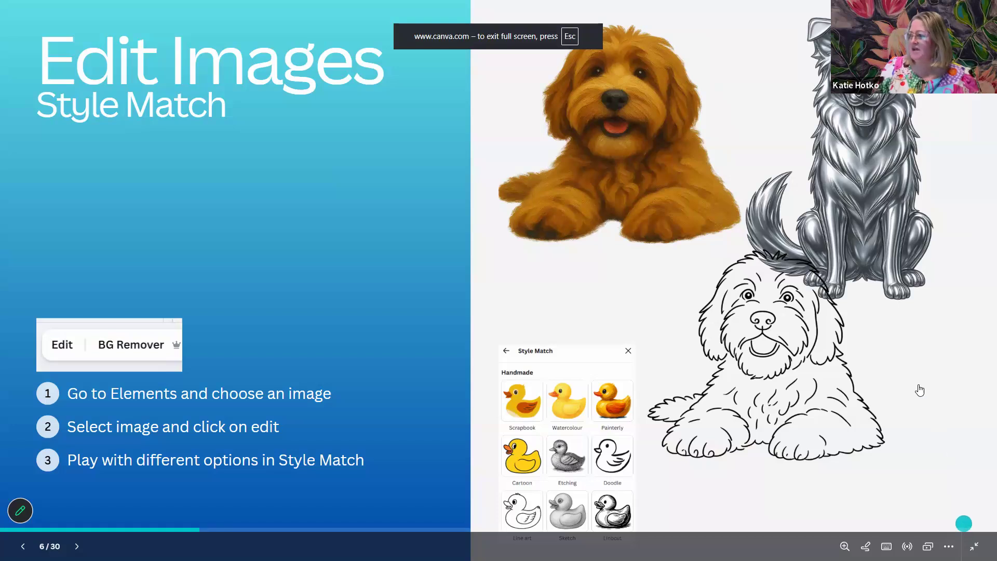
{"action": "key", "text": "2"}
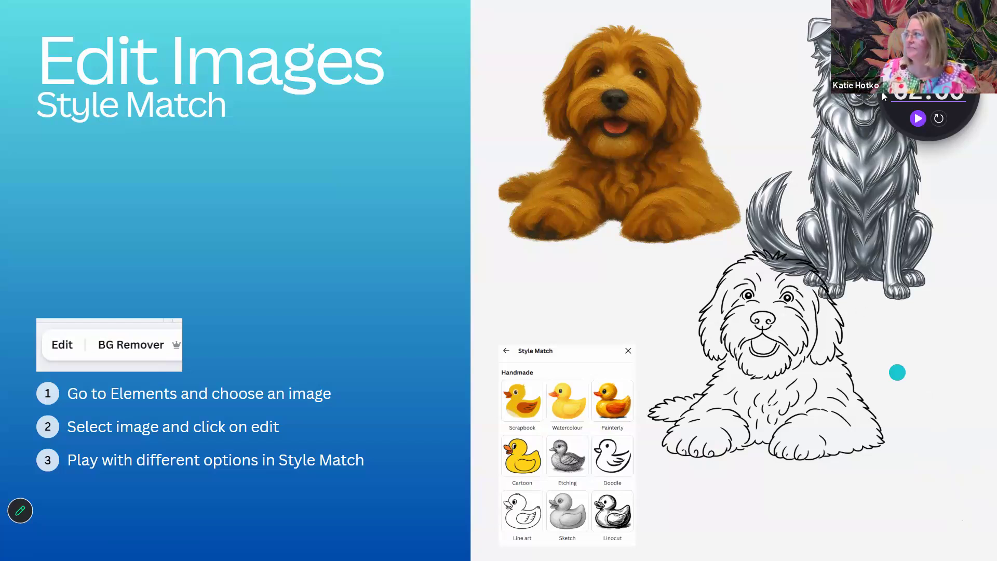
{"action": "left_click", "coordinate": [918, 119]}
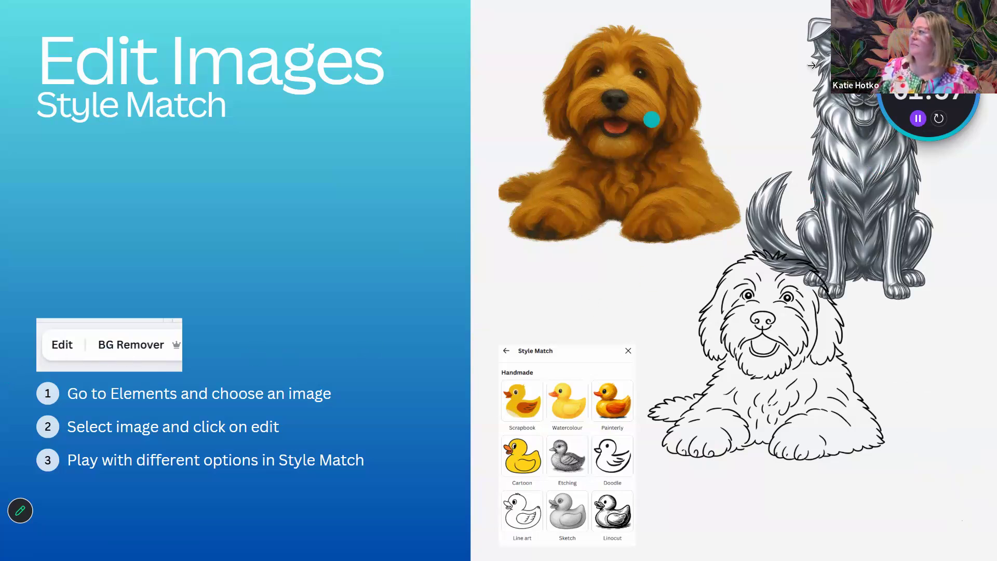
{"action": "left_click", "coordinate": [928, 62]}
{"action": "key", "text": "Escape"}
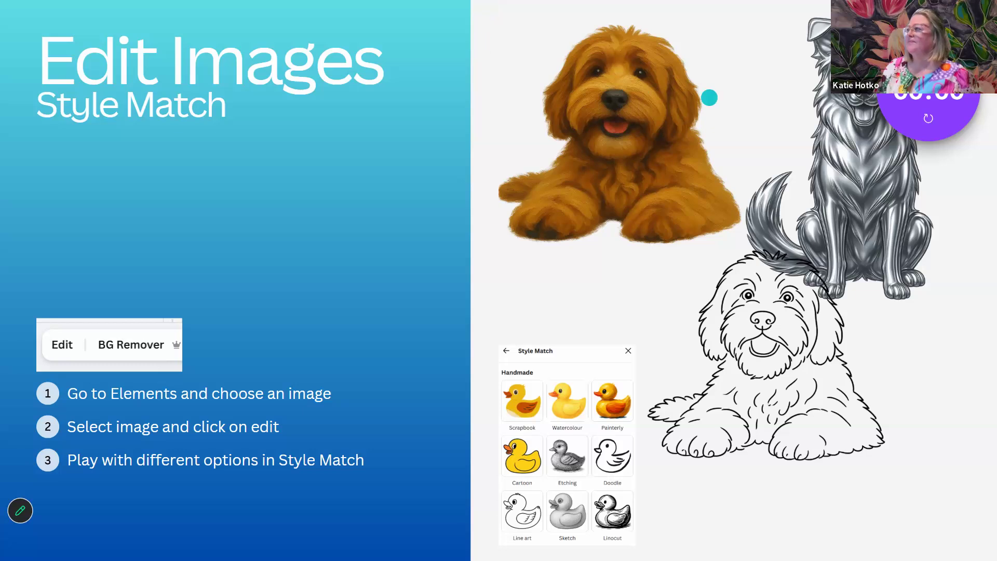
- Advance the presentation to the Enhance & Reimagine slide and exit full screen
{"action": "left_click", "coordinate": [717, 130]}
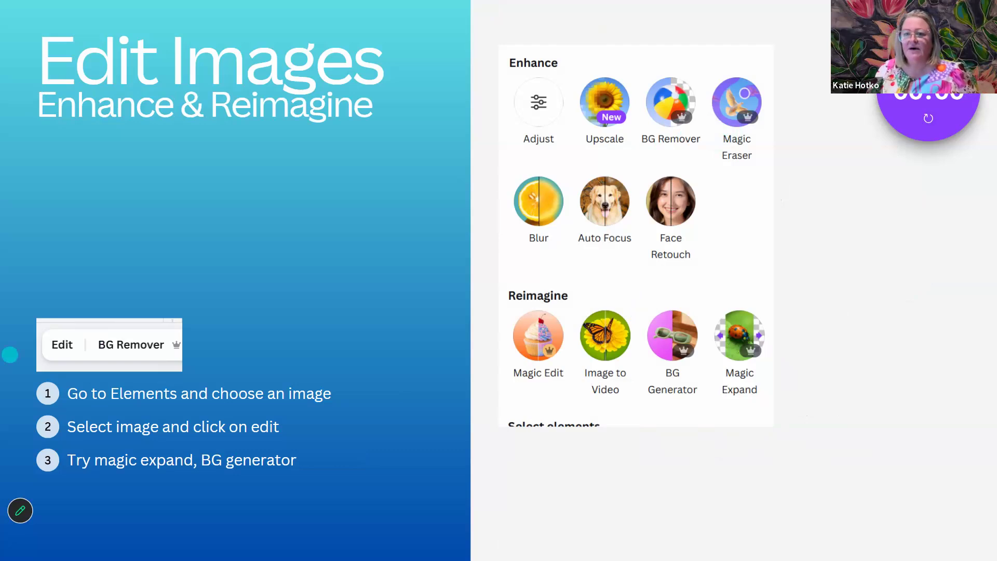
{"action": "key", "text": "Escape"}
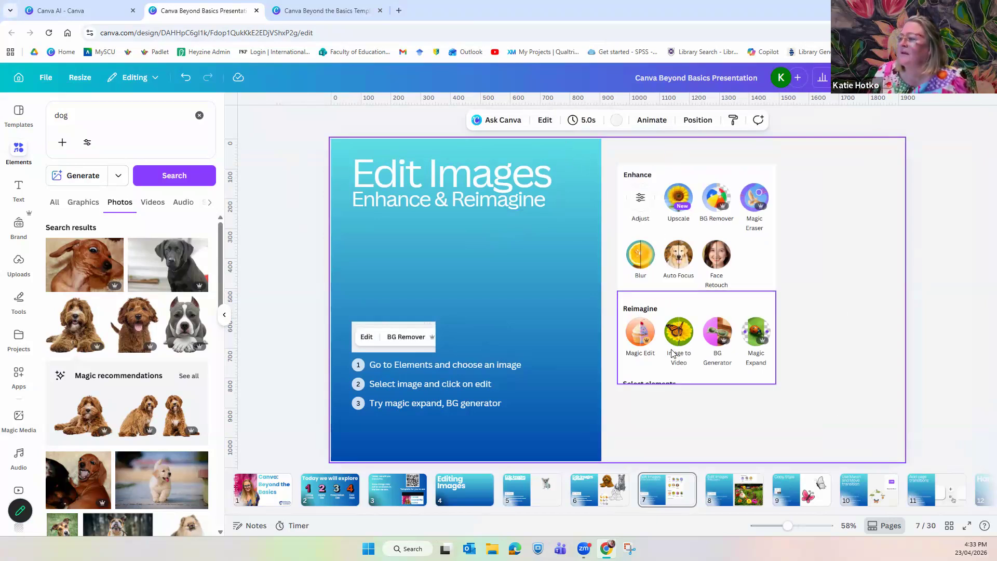
- Move the Enhance and Reimagine screenshots toward the blue panel and add the black Labrador photo in the freed space
{"action": "left_click_drag", "start_coordinate": [696, 225], "coordinate": [623, 314]}
{"action": "left_click_drag", "start_coordinate": [701, 354], "coordinate": [611, 410]}
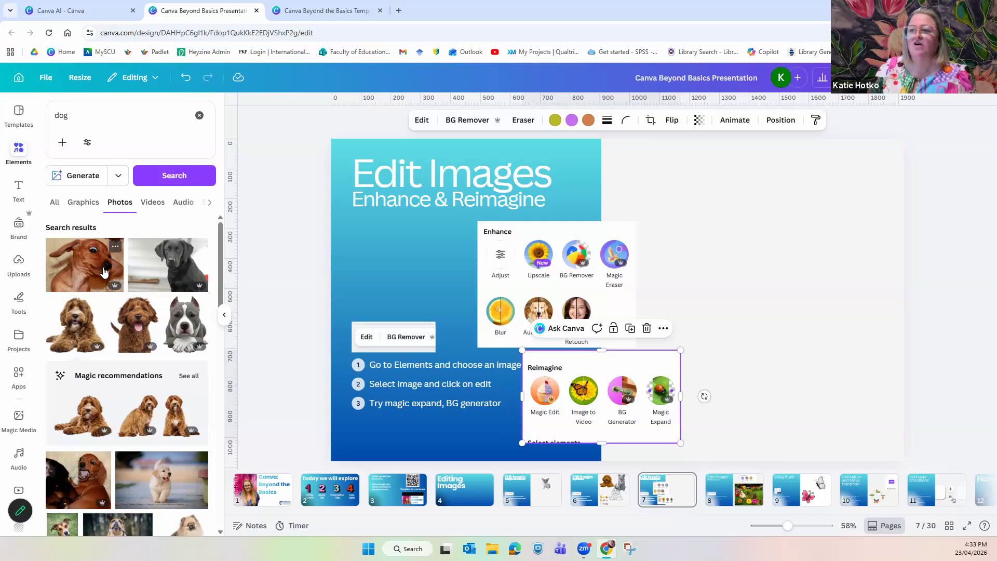
{"action": "left_click_drag", "start_coordinate": [167, 263], "coordinate": [706, 302]}
{"action": "left_click_drag", "start_coordinate": [498, 421], "coordinate": [668, 310]}
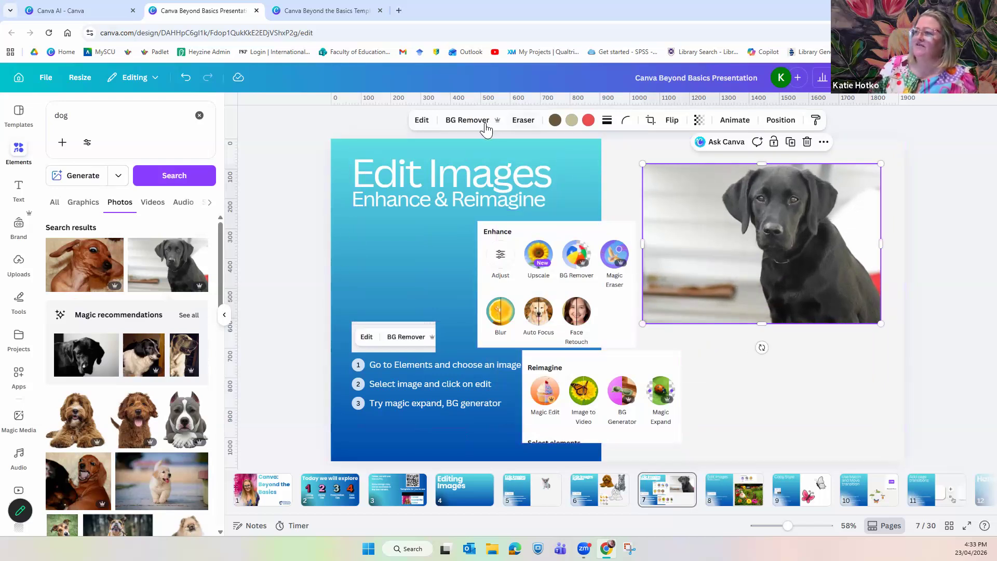
- Show all image editing tools for the black Labrador photo, then shrink it and place it in the page's lower right area
{"action": "left_click", "coordinate": [420, 121]}
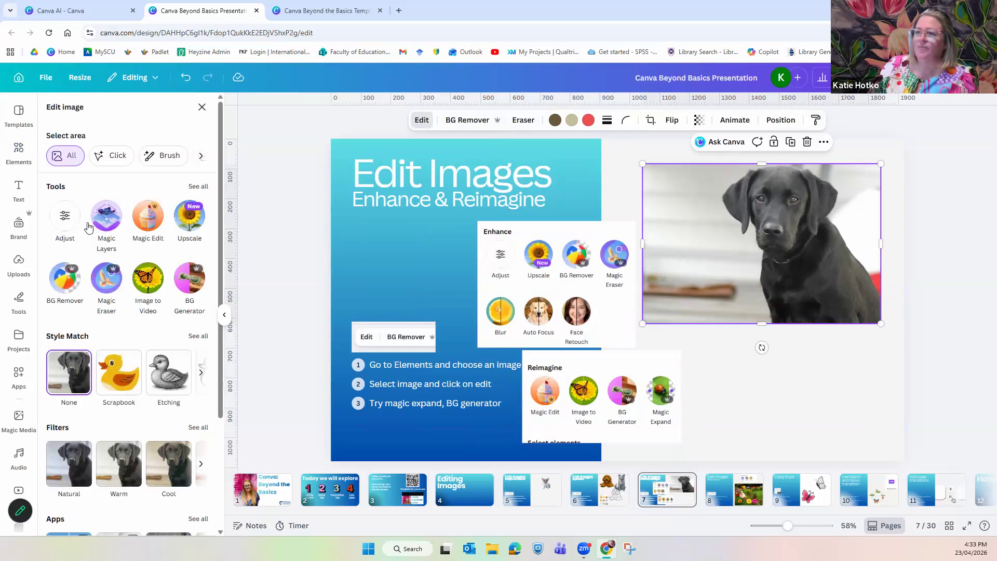
{"action": "left_click", "coordinate": [198, 186]}
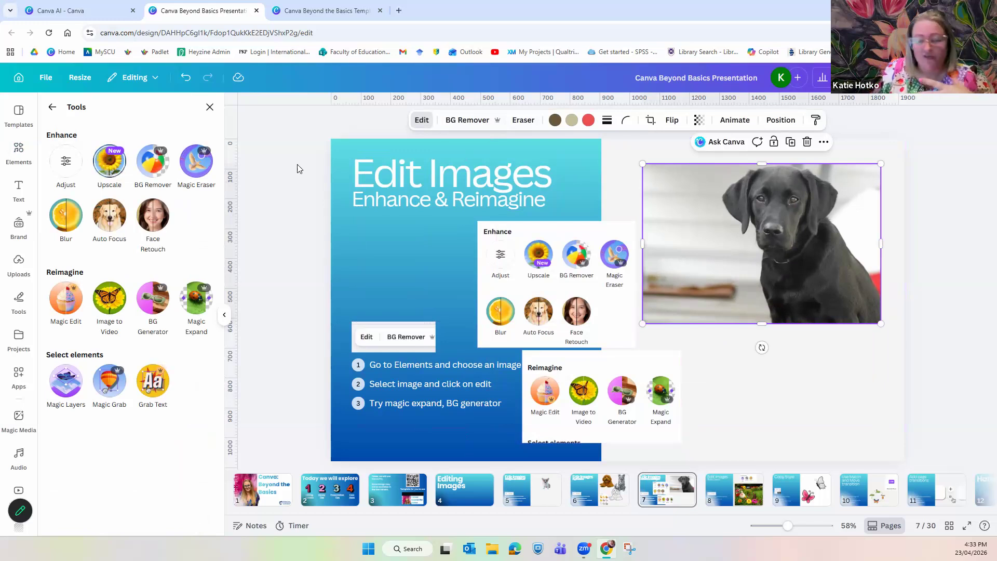
{"action": "left_click_drag", "start_coordinate": [761, 298], "coordinate": [771, 384]}
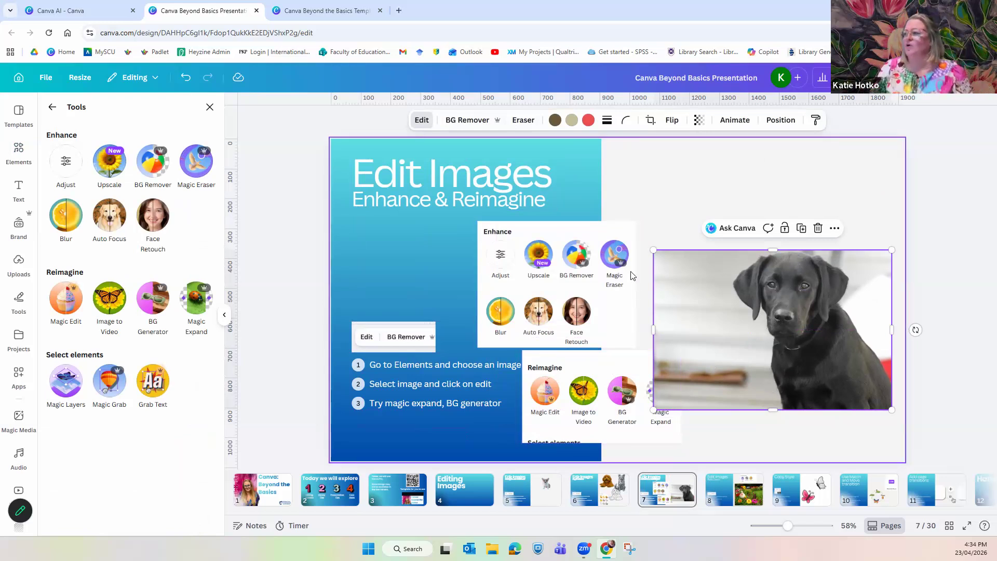
{"action": "left_click_drag", "start_coordinate": [613, 164], "coordinate": [653, 354]}
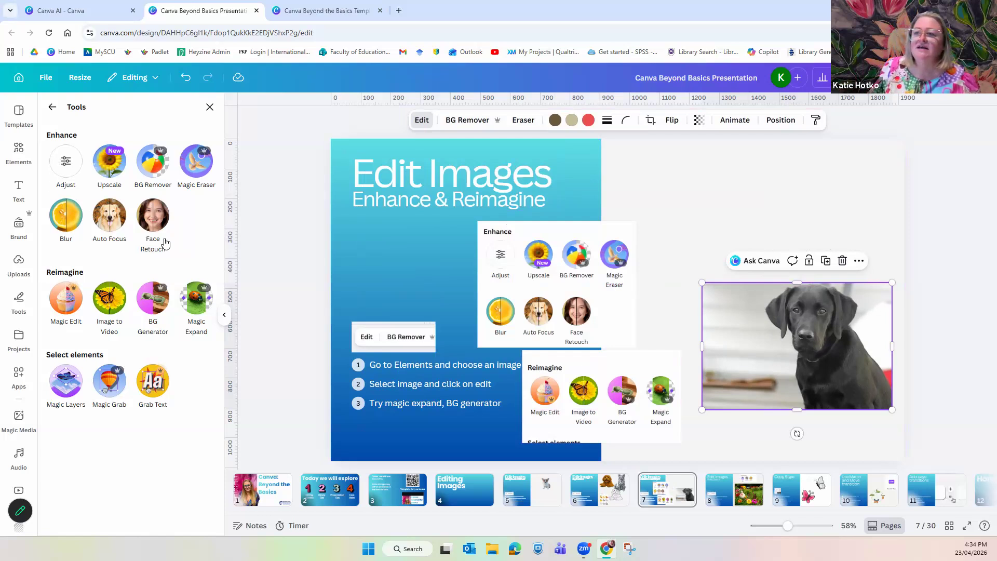
- Use Magic Expand in Freeform size to extend the Labrador photo to the full height of the page
{"action": "left_click", "coordinate": [199, 305]}
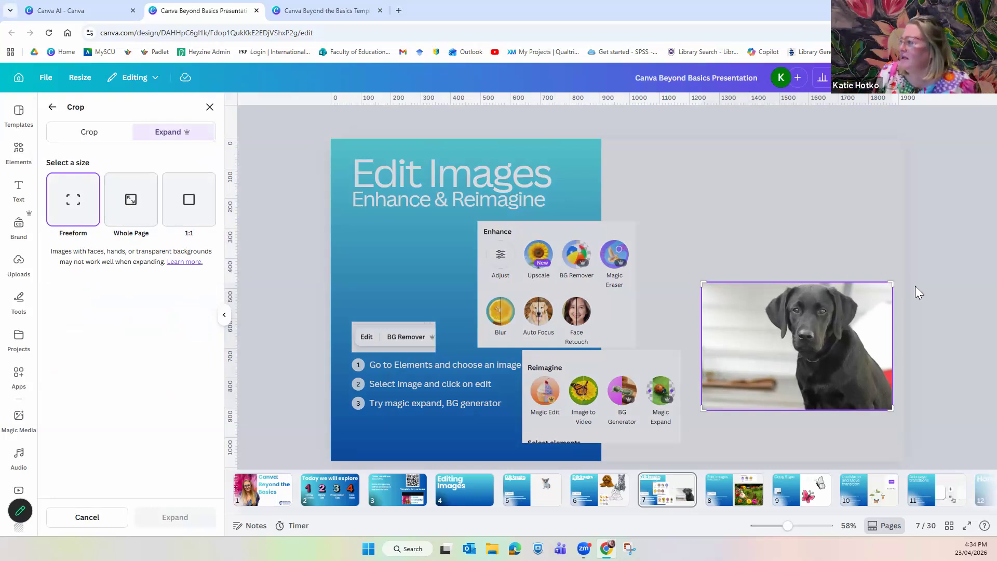
{"action": "left_click_drag", "start_coordinate": [881, 257], "coordinate": [890, 139]}
{"action": "left_click_drag", "start_coordinate": [708, 404], "coordinate": [681, 440]}
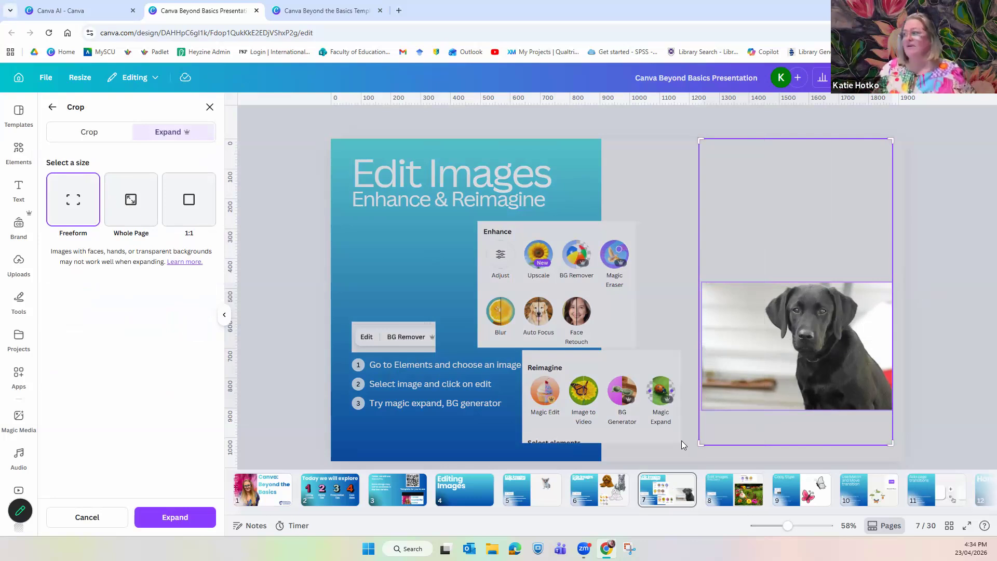
{"action": "left_click_drag", "start_coordinate": [699, 444], "coordinate": [699, 459]}
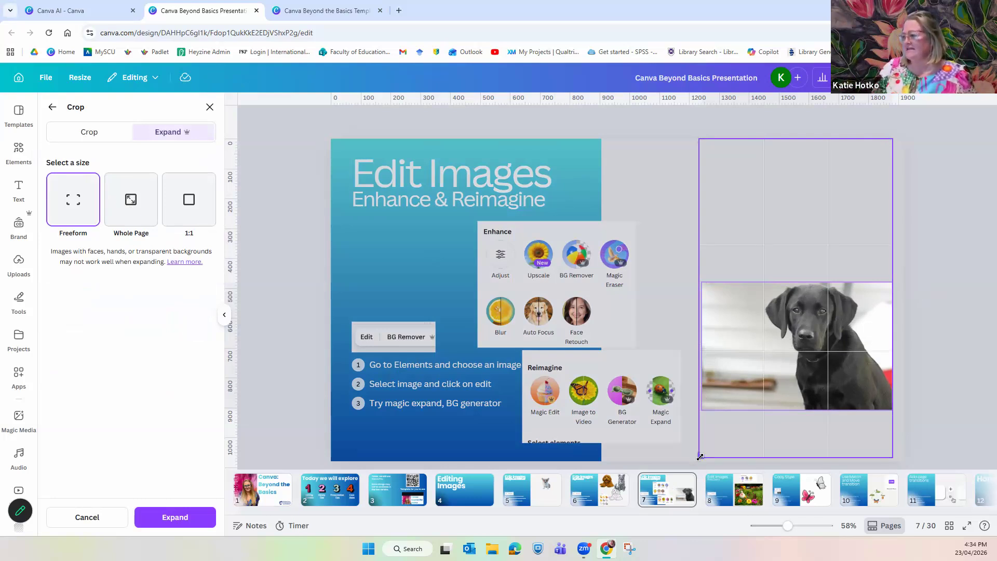
{"action": "left_click", "coordinate": [175, 520]}
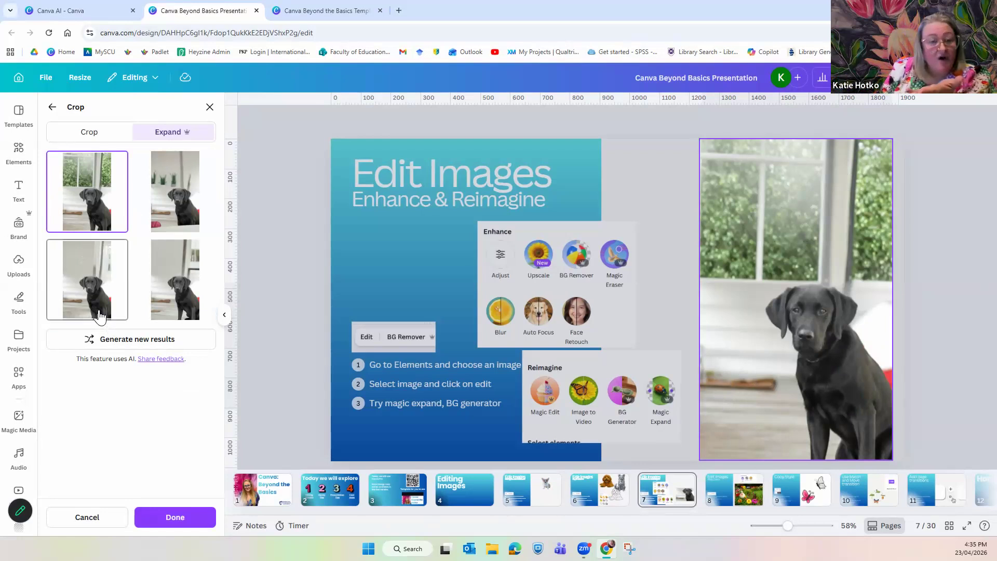
- Compare the generated expansions and keep the version with potted plants behind the Labrador
{"action": "left_click", "coordinate": [87, 299]}
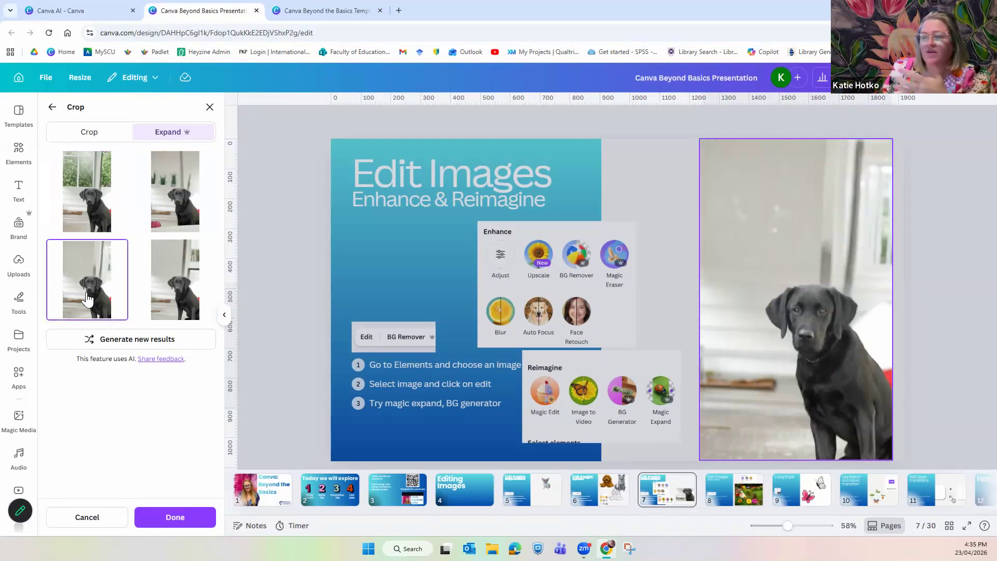
{"action": "left_click", "coordinate": [174, 194]}
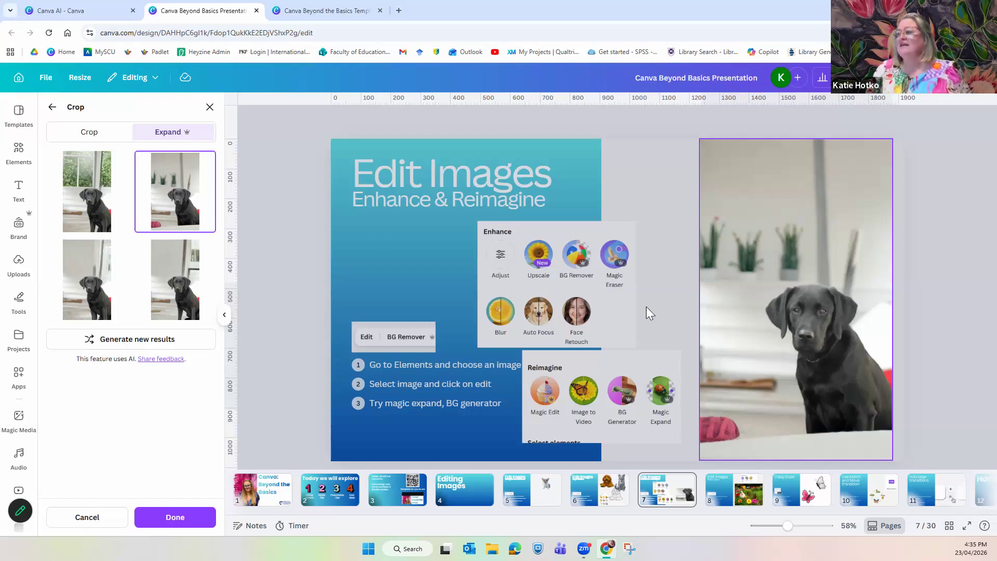
{"action": "key", "text": "Escape"}
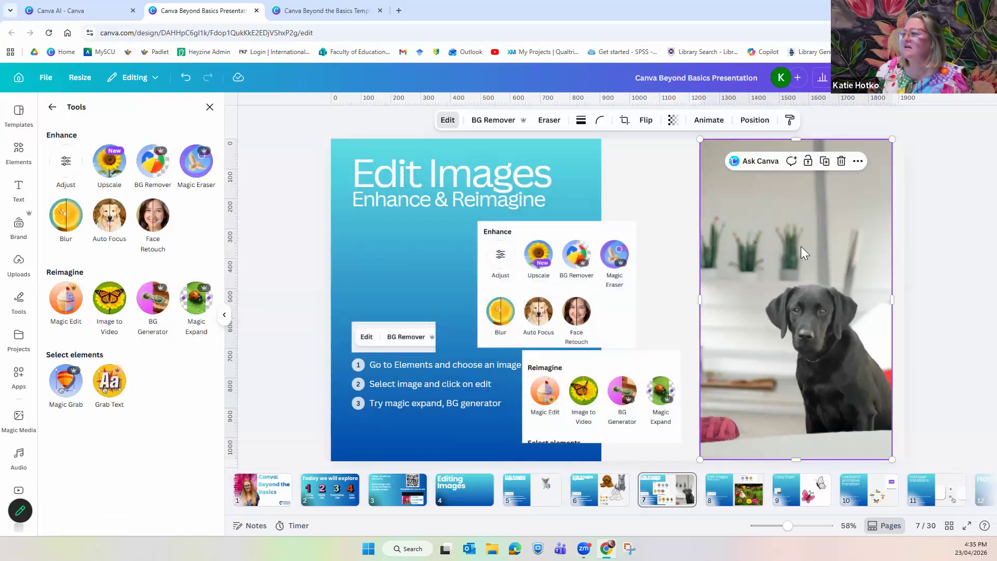
- Move the expanded Labrador photo and the Reimagine screenshot aside, and add the curly brown dog photo in the freed space
{"action": "left_click_drag", "start_coordinate": [803, 233], "coordinate": [897, 244]}
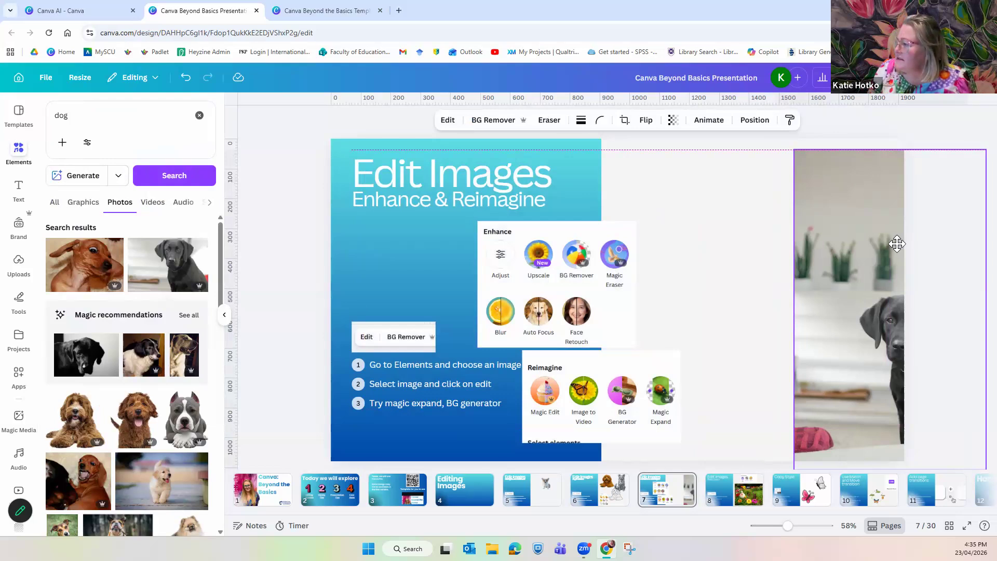
{"action": "left_click", "coordinate": [762, 235]}
{"action": "left_click_drag", "start_coordinate": [620, 403], "coordinate": [432, 271]}
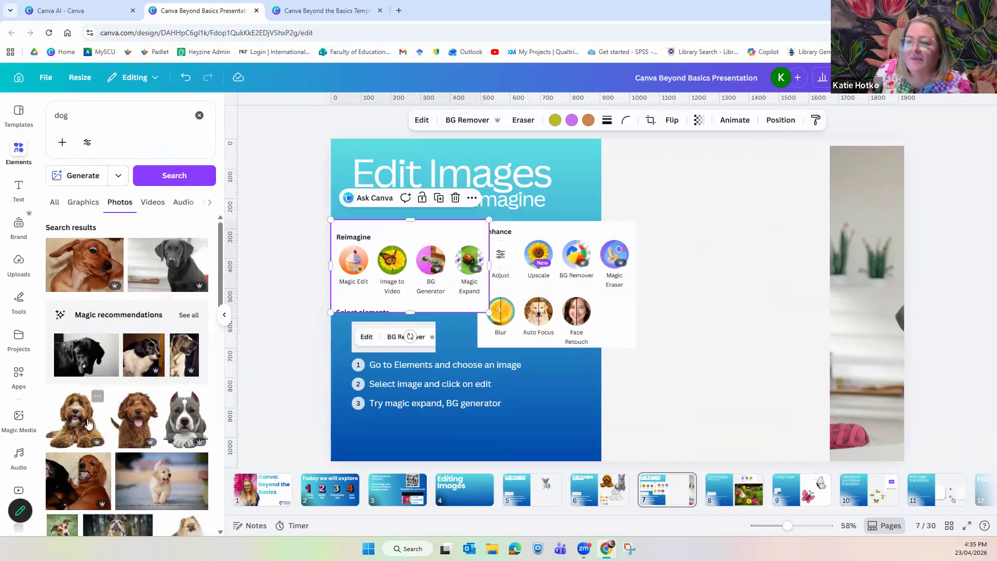
{"action": "left_click_drag", "start_coordinate": [98, 397], "coordinate": [736, 289]}
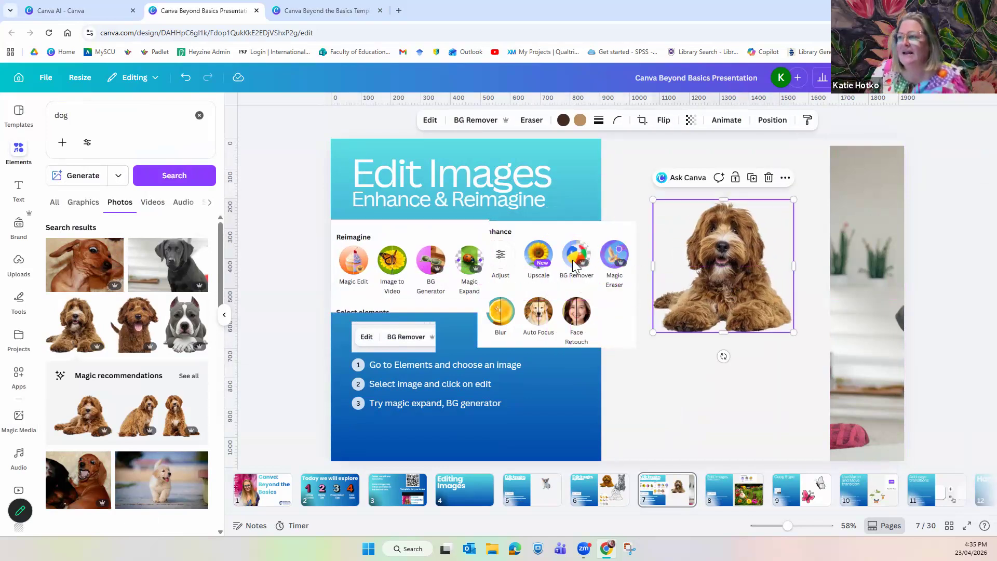
- Generate a new background for the curly brown dog with Background Generator, described as "beautiful park with large trees"
{"action": "left_click", "coordinate": [439, 124]}
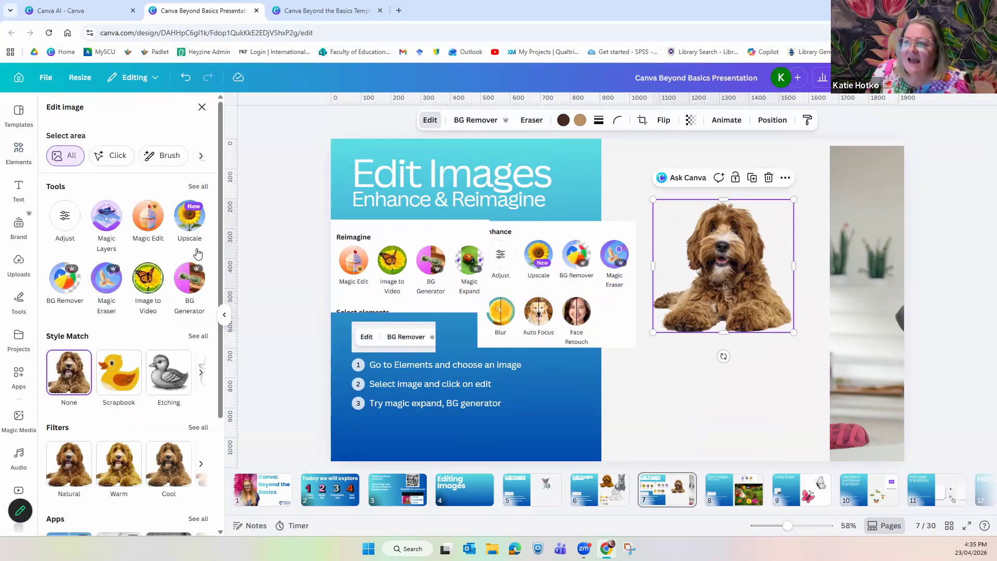
{"action": "left_click", "coordinate": [192, 281]}
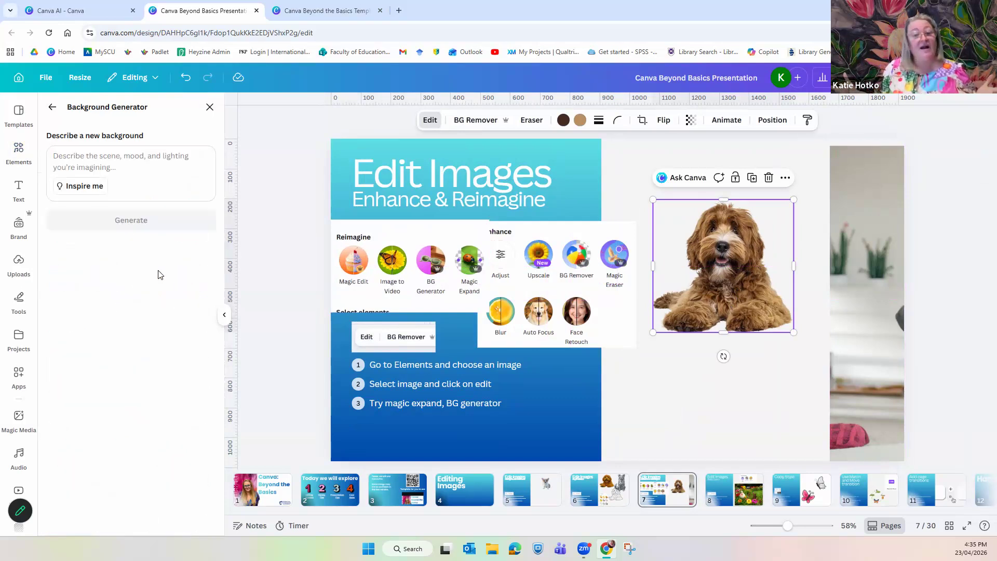
{"action": "left_click", "coordinate": [89, 161]}
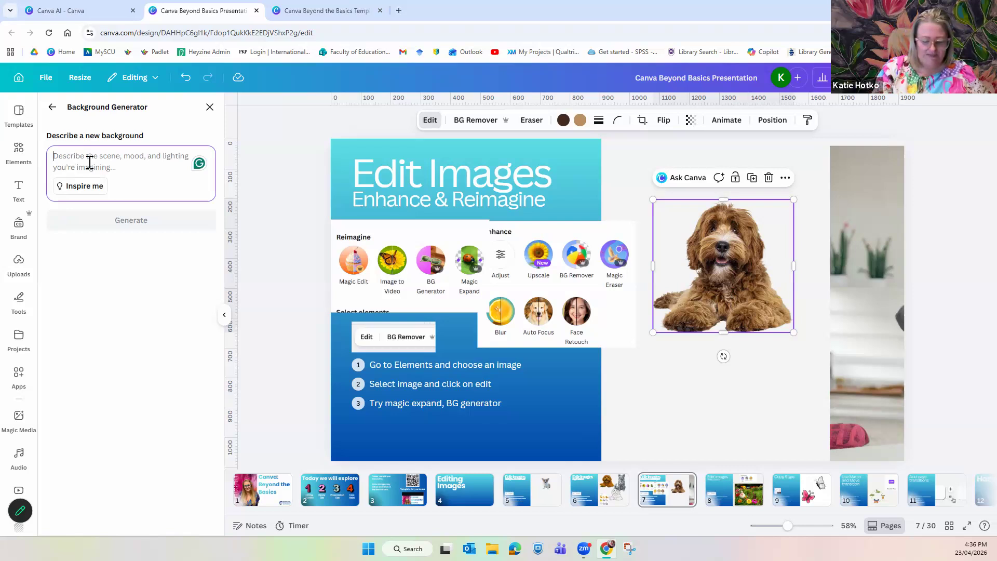
{"action": "type", "text": "b"}
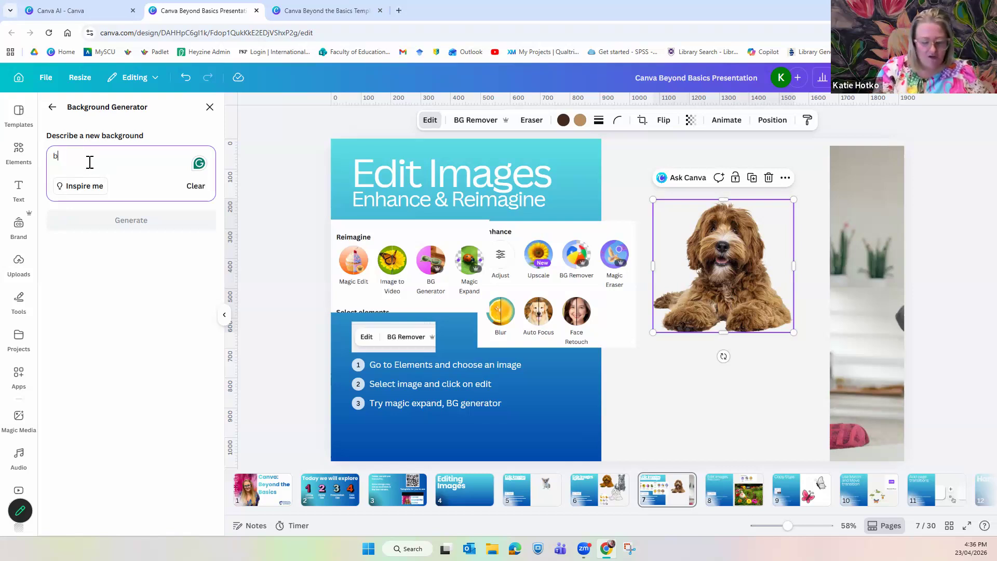
{"action": "type", "text": "eautiful park with large trees"}
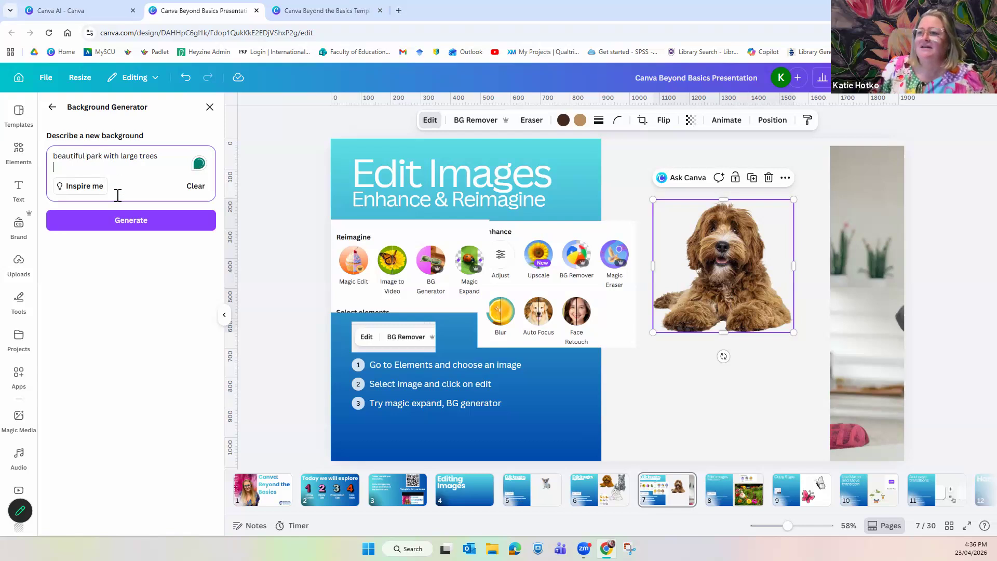
{"action": "left_click", "coordinate": [119, 218]}
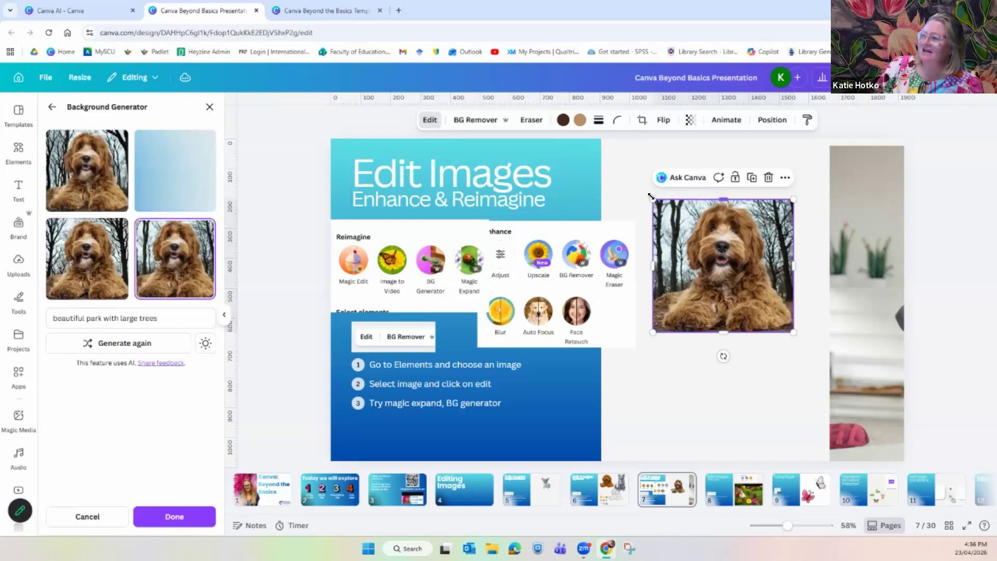
- Shrink the brown dog picture slightly and move it up to the top of the page beside the title panel
{"action": "mouse_move", "coordinate": [650, 196]}
{"action": "left_mouse_down"}
{"action": "mouse_move", "coordinate": [640, 183]}
{"action": "mouse_move", "coordinate": [650, 216]}
{"action": "left_mouse_up"}
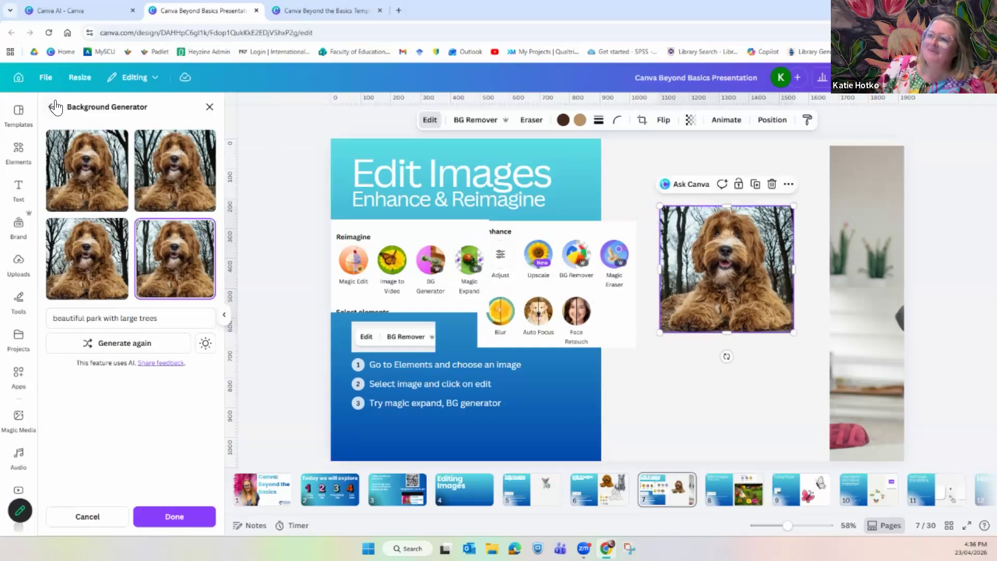
{"action": "left_click_drag", "start_coordinate": [702, 306], "coordinate": [680, 249]}
- Add the dog search photo of the leashed white dog lying on grass and open its image editing options
{"action": "left_click", "coordinate": [19, 152]}
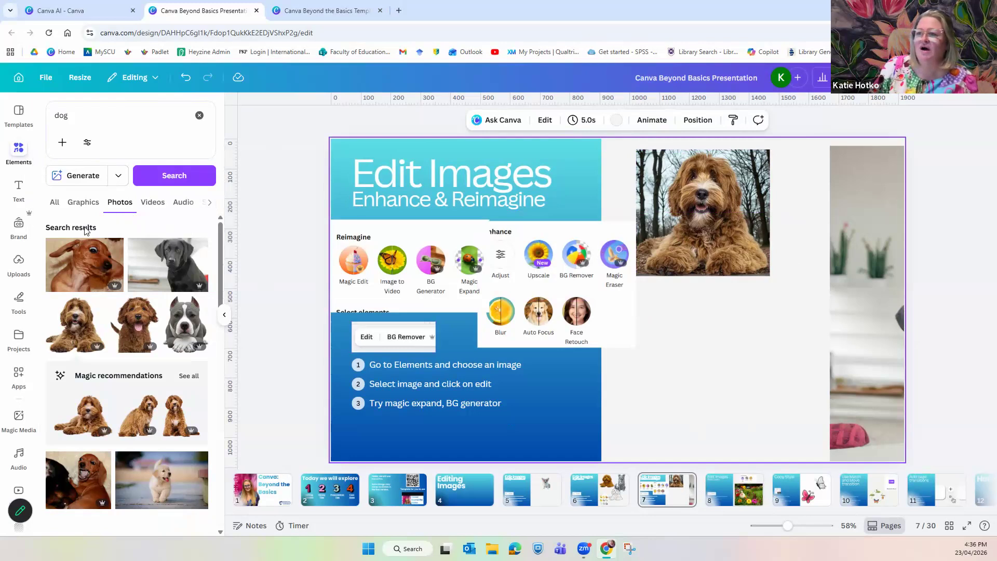
{"action": "scroll", "coordinate": [158, 407], "scroll_direction": "down", "scroll_amount": 10}
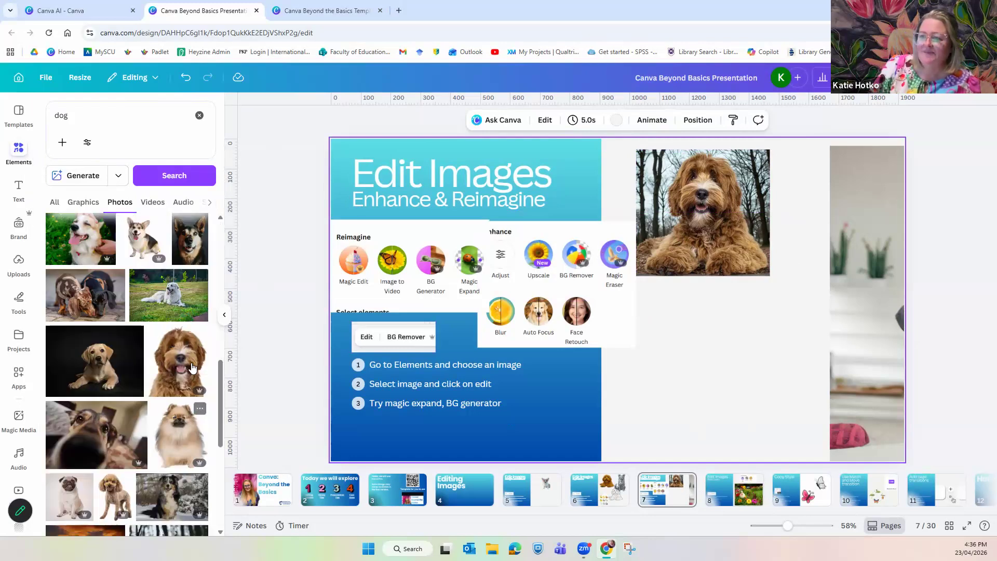
{"action": "left_click", "coordinate": [183, 307]}
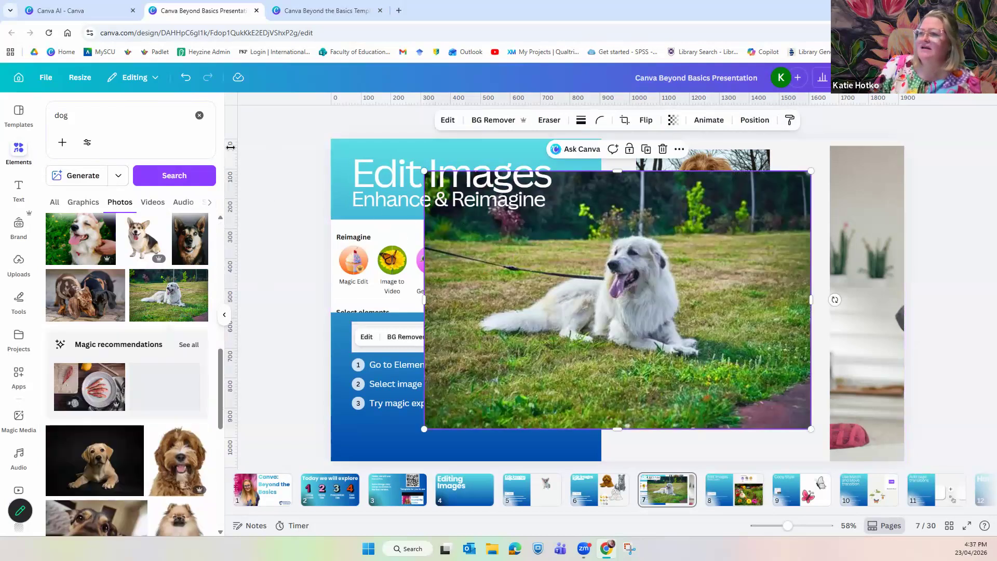
{"action": "left_click", "coordinate": [421, 122]}
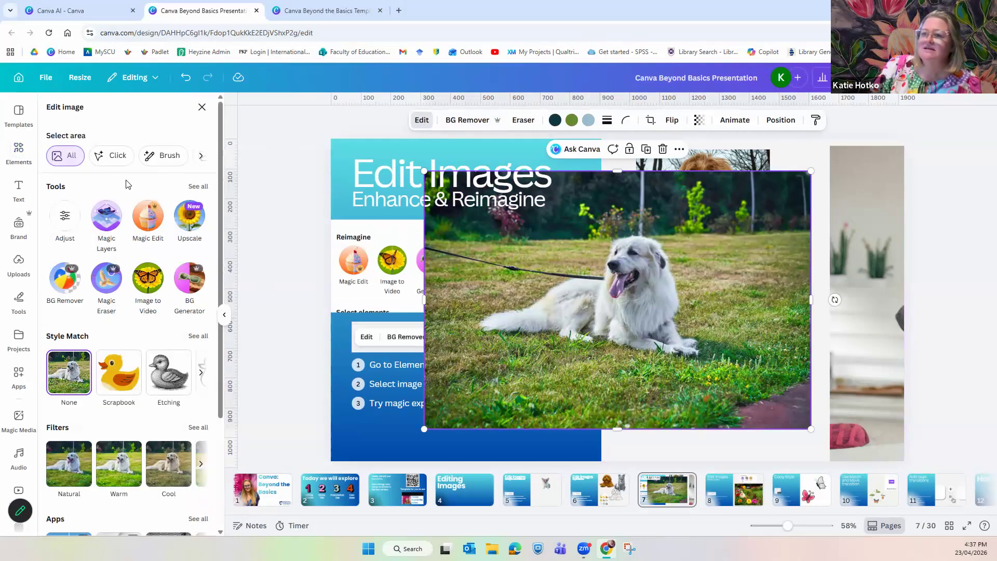
- Generate a new background for the leashed white dog photo with Background Generator, described as "a wintery snowfield"
{"action": "left_click", "coordinate": [189, 279]}
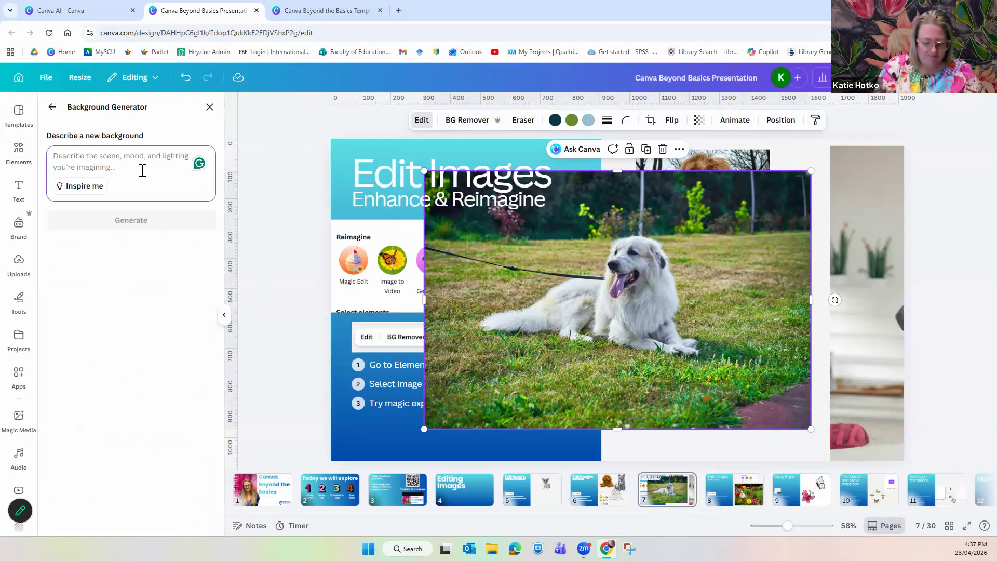
{"action": "type", "text": "a snow"}
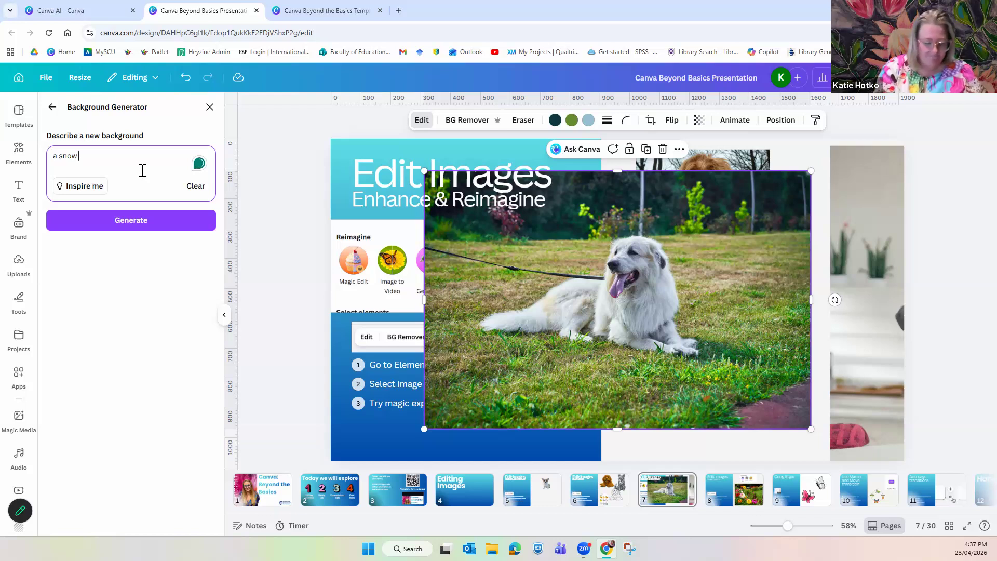
{"action": "key", "text": "BackSpace"}
{"action": "key", "text": "BackSpace"}
{"action": "key", "text": "BackSpace"}
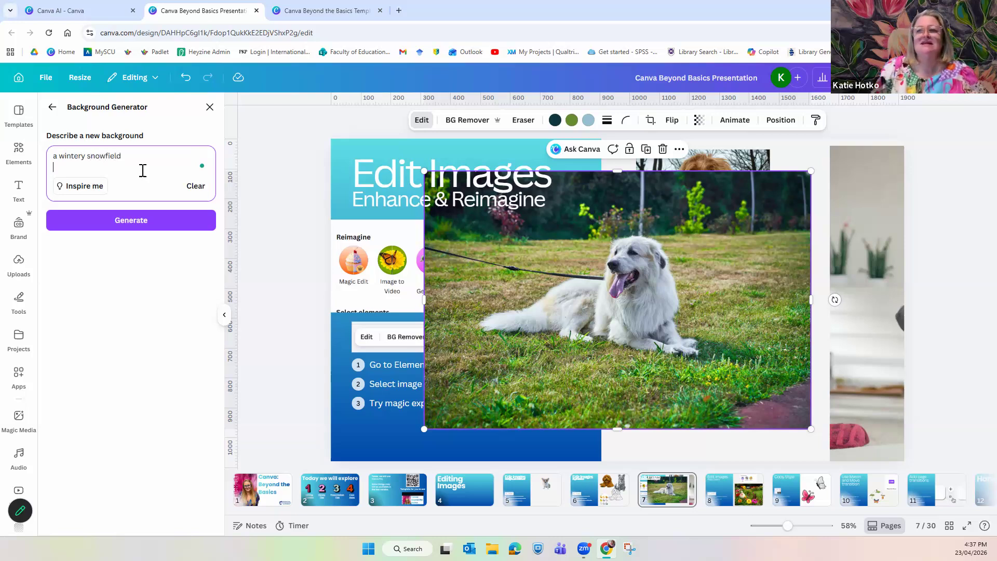
{"action": "left_click", "coordinate": [136, 215]}
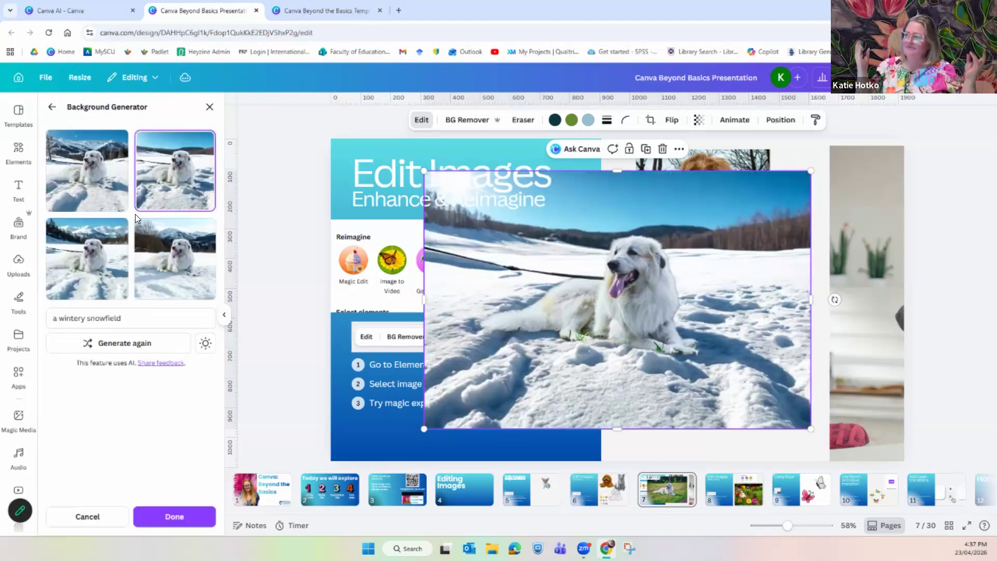
- Move the snowfield dog picture to the right, away from the title panel, and show the full list of image editing tools
{"action": "left_click_drag", "start_coordinate": [605, 281], "coordinate": [683, 293]}
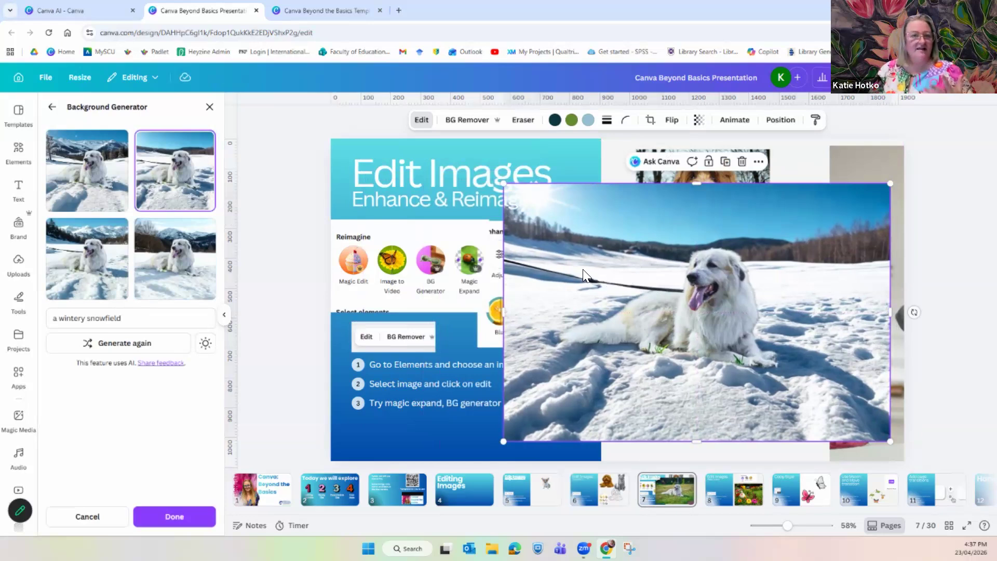
{"action": "left_click", "coordinate": [52, 106]}
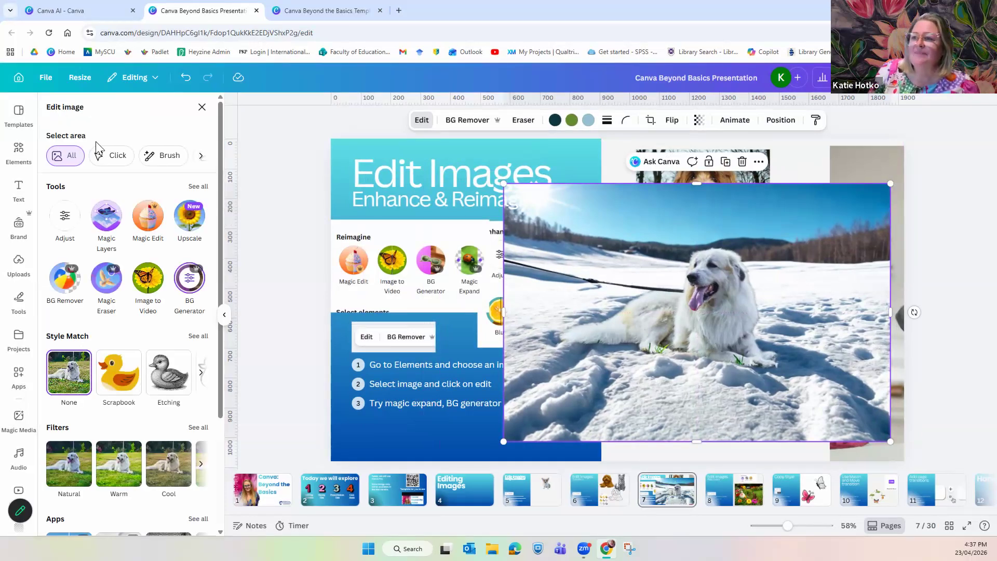
{"action": "left_click", "coordinate": [198, 187]}
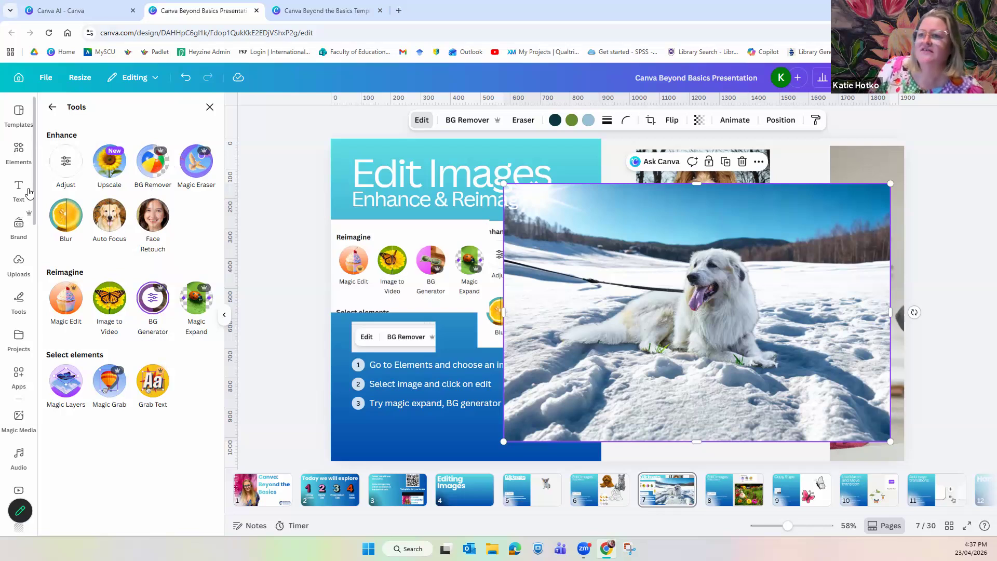
- Add the uploaded portrait photo to the page and shift the snowfield dog picture up to the page's right edge
{"action": "left_click", "coordinate": [18, 264]}
{"action": "mouse_move", "coordinate": [52, 239]}
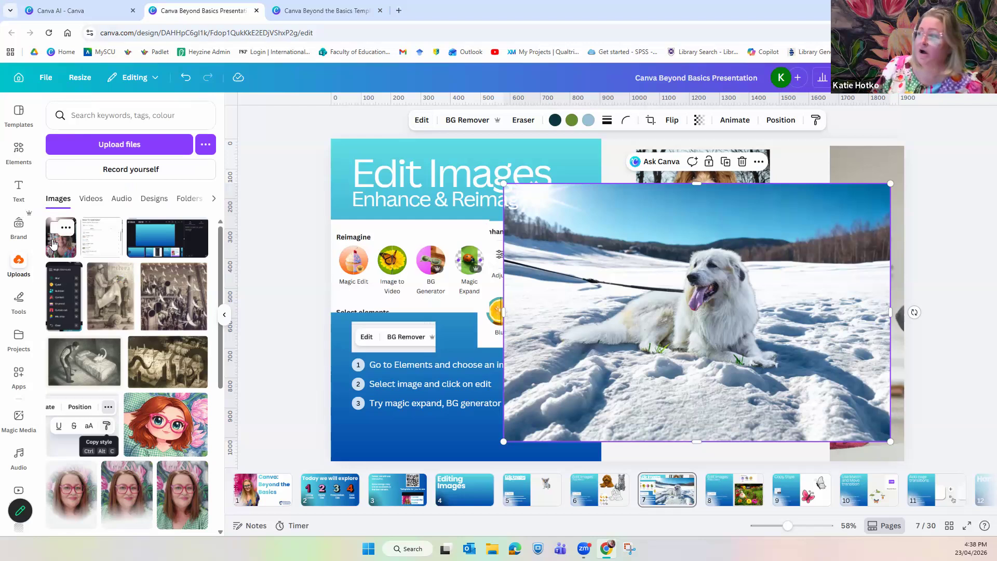
{"action": "left_click_drag", "start_coordinate": [48, 235], "coordinate": [508, 208]}
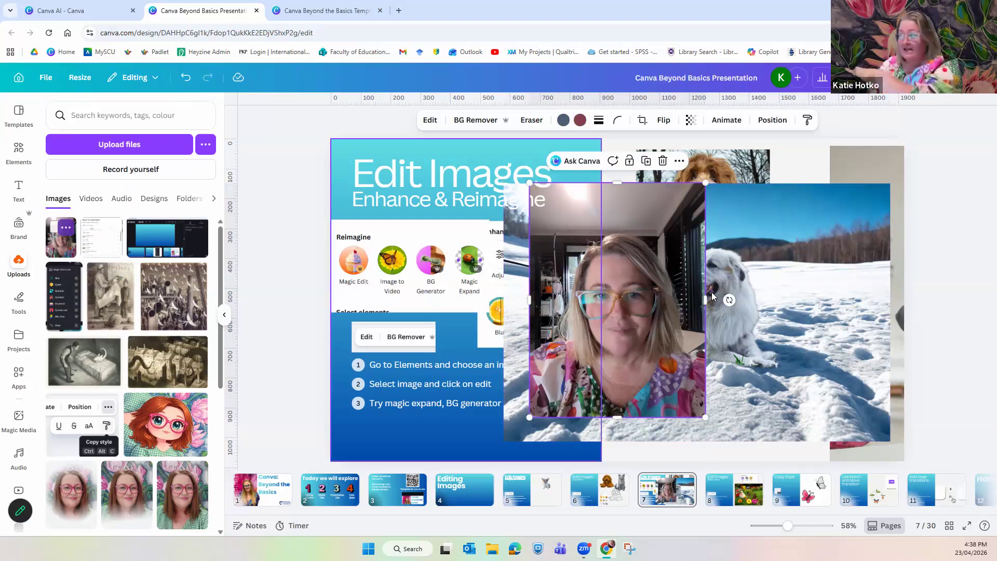
{"action": "left_click", "coordinate": [710, 184]}
{"action": "left_click_drag", "start_coordinate": [657, 248], "coordinate": [678, 229]}
{"action": "left_click", "coordinate": [560, 244]}
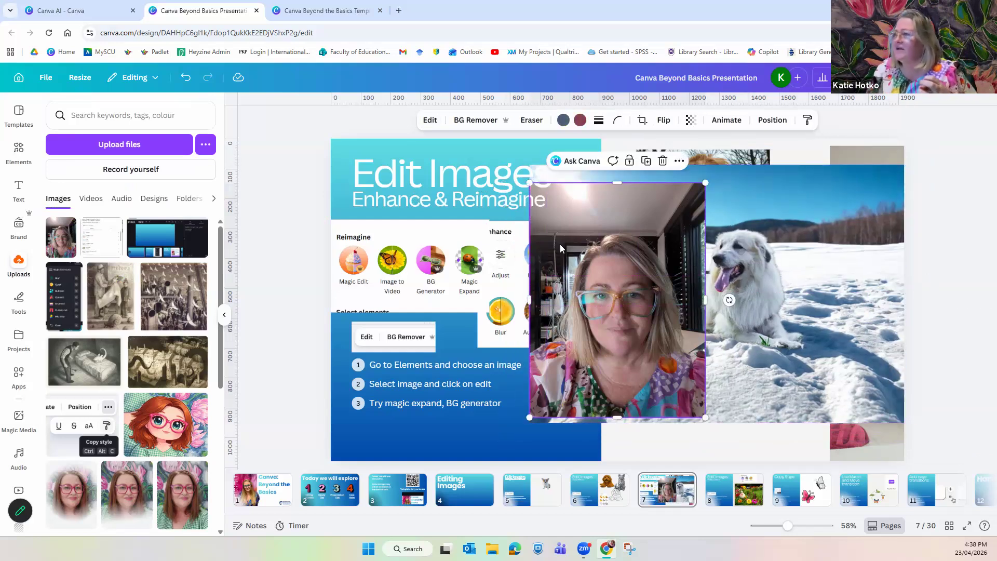
- Apply Face Retouch to the portrait with skin smoothing at 62 and remove the portrait's background
{"action": "left_click", "coordinate": [429, 120]}
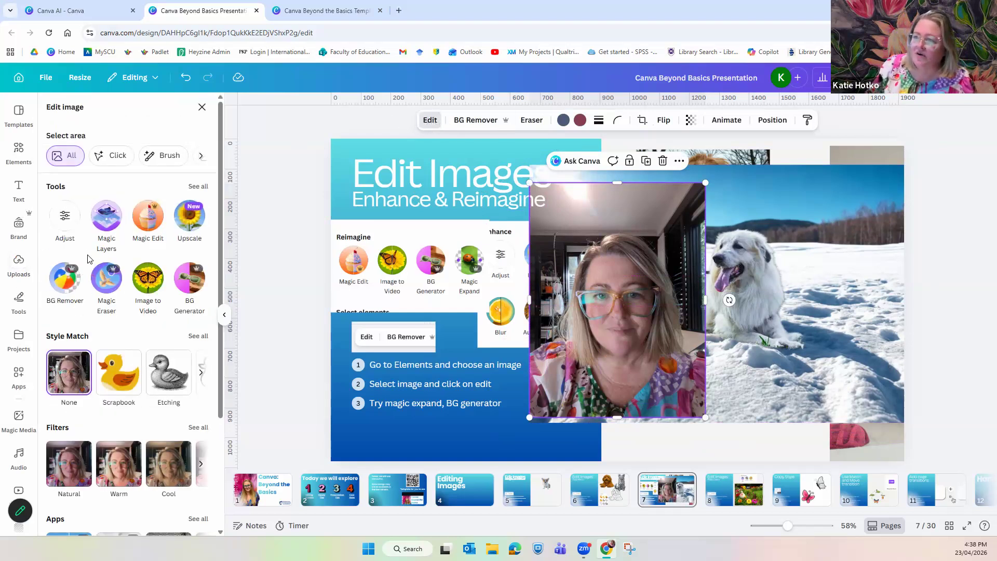
{"action": "left_click", "coordinate": [199, 188]}
{"action": "left_click", "coordinate": [148, 225]}
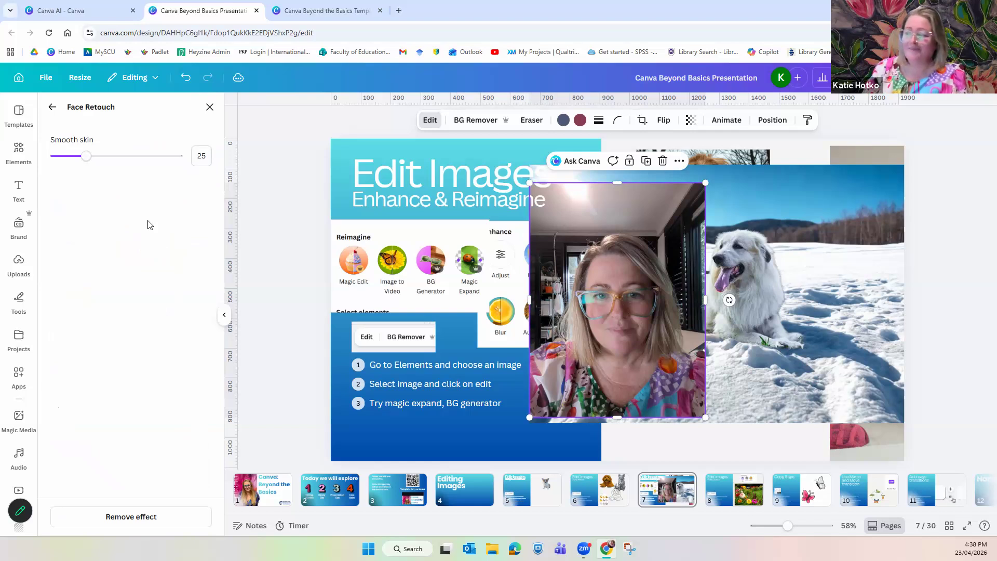
{"action": "left_click_drag", "start_coordinate": [87, 157], "coordinate": [131, 162]}
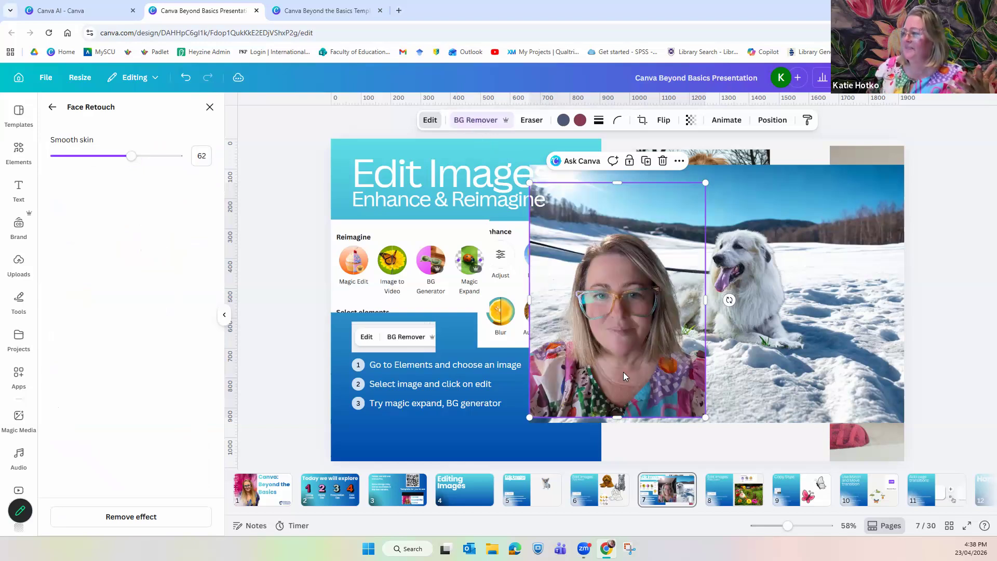
- Place the cut-out portrait beside the dog at the snow picture's right edge and set its skin smoothing to 100
{"action": "left_click_drag", "start_coordinate": [672, 383], "coordinate": [816, 379]}
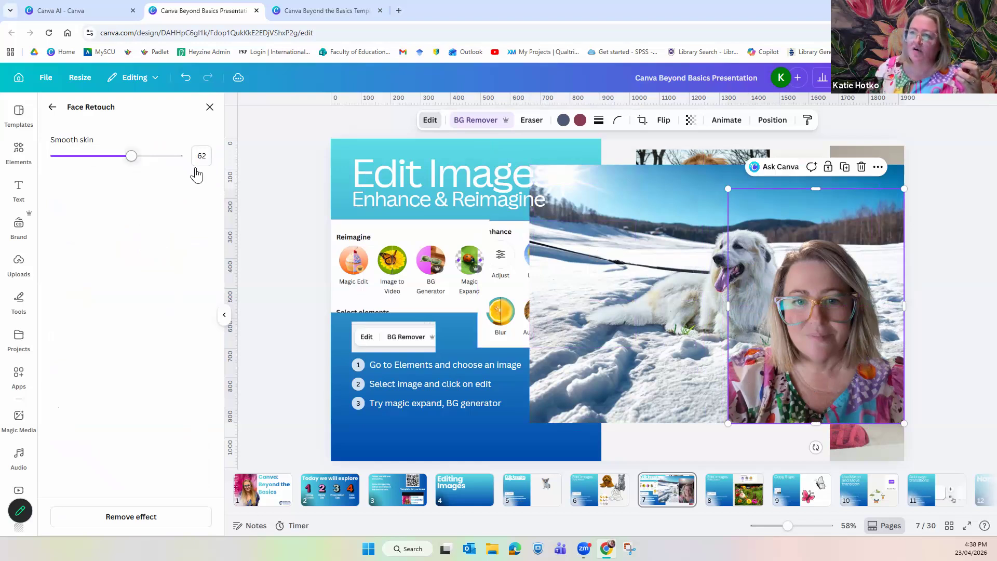
{"action": "left_click_drag", "start_coordinate": [131, 156], "coordinate": [202, 175]}
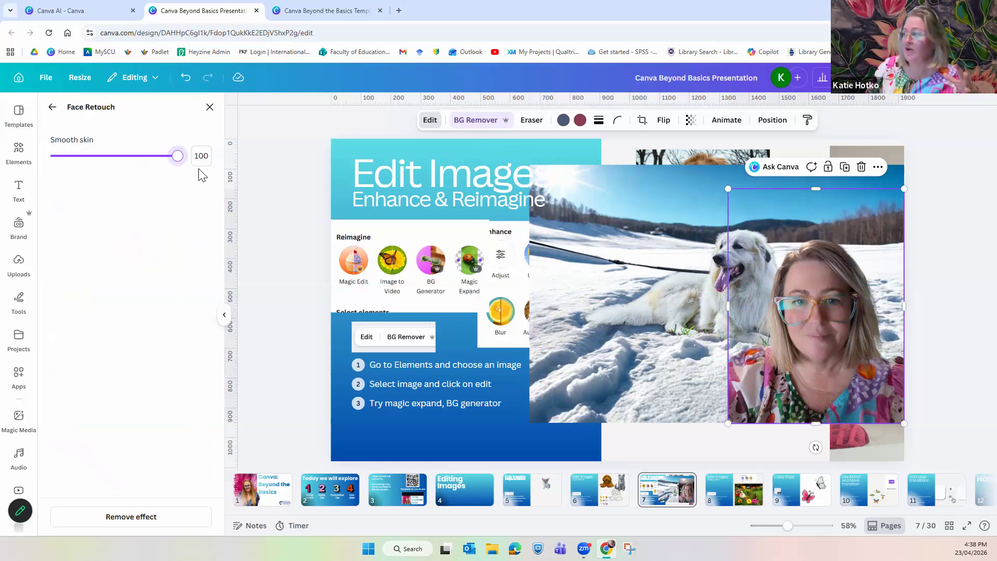
{"action": "left_click", "coordinate": [209, 106]}
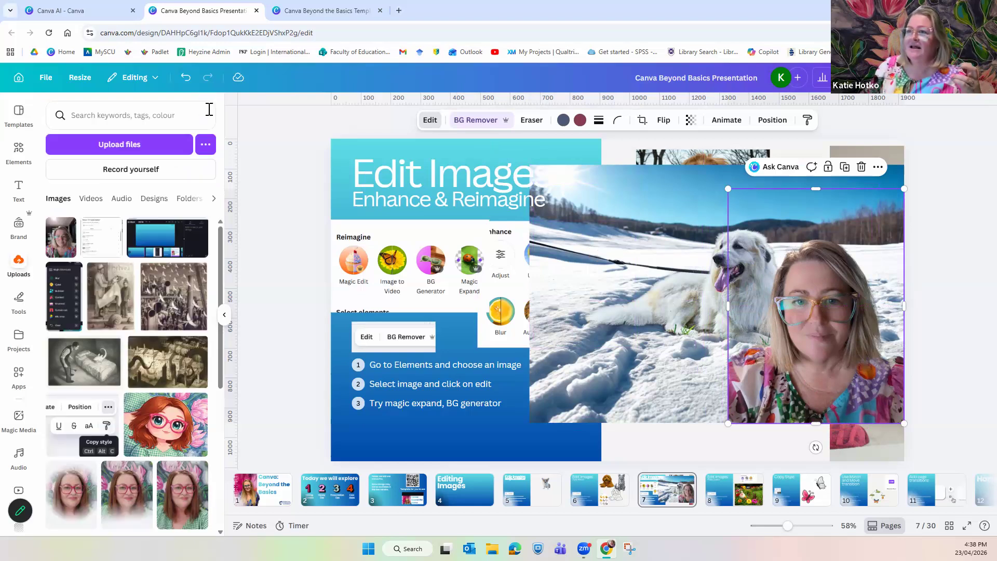
{"action": "left_click", "coordinate": [430, 121]}
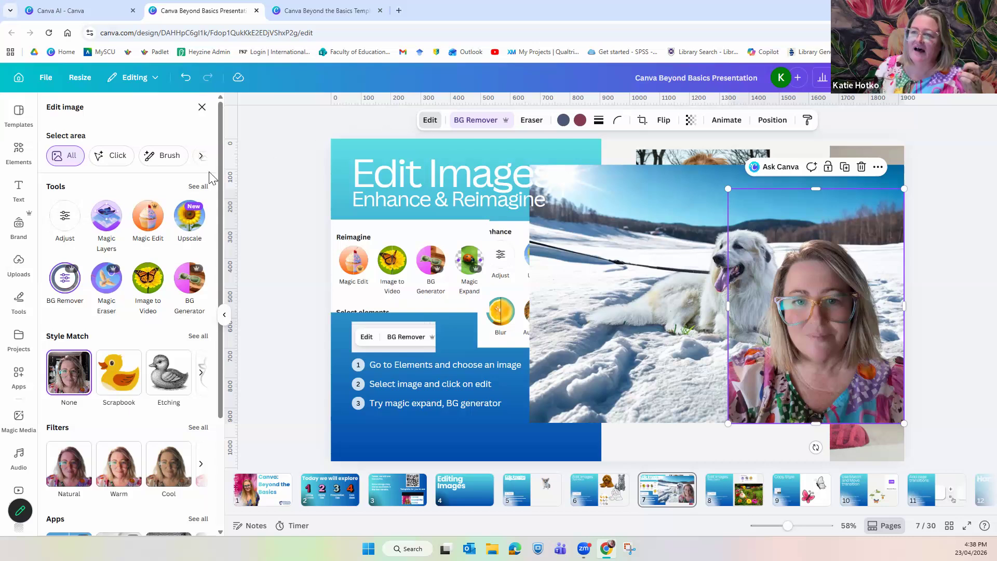
{"action": "scroll", "coordinate": [182, 228], "scroll_direction": "down", "scroll_amount": 2}
{"action": "scroll", "coordinate": [180, 239], "scroll_direction": "up", "scroll_amount": 1}
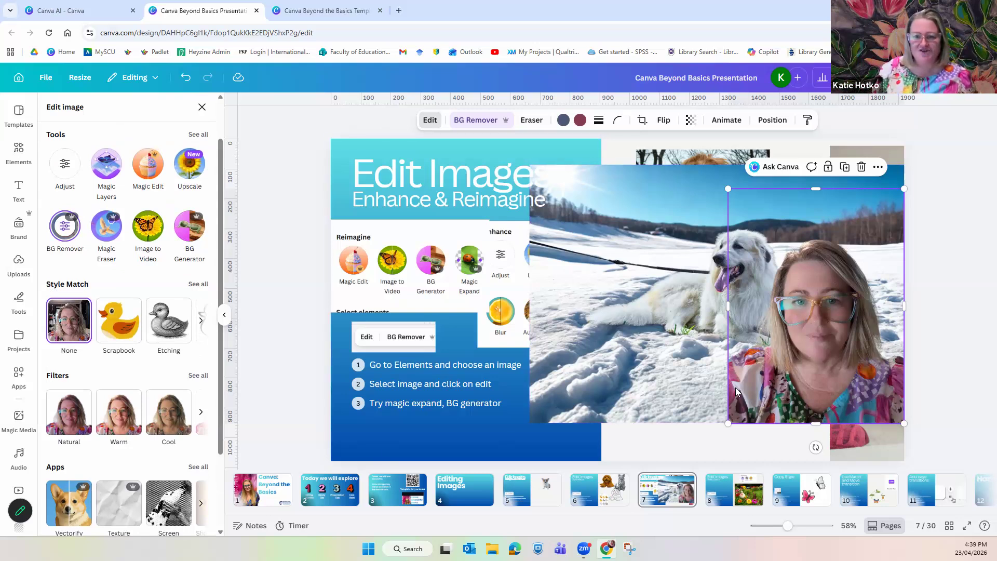
- Present the page full screen with the countdown timer running, and return to the editor on page 8
{"action": "left_click", "coordinate": [966, 526]}
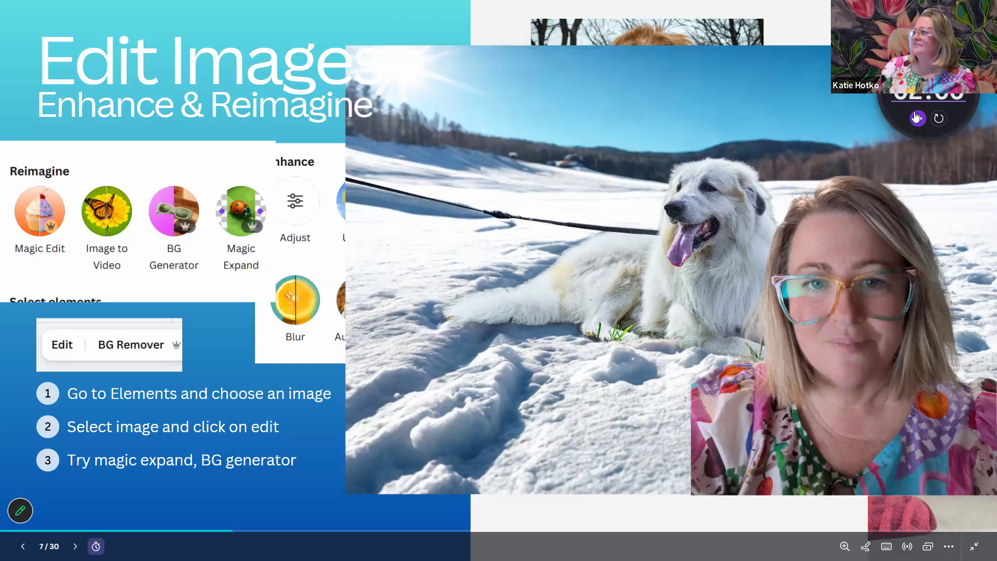
{"action": "left_click", "coordinate": [916, 118]}
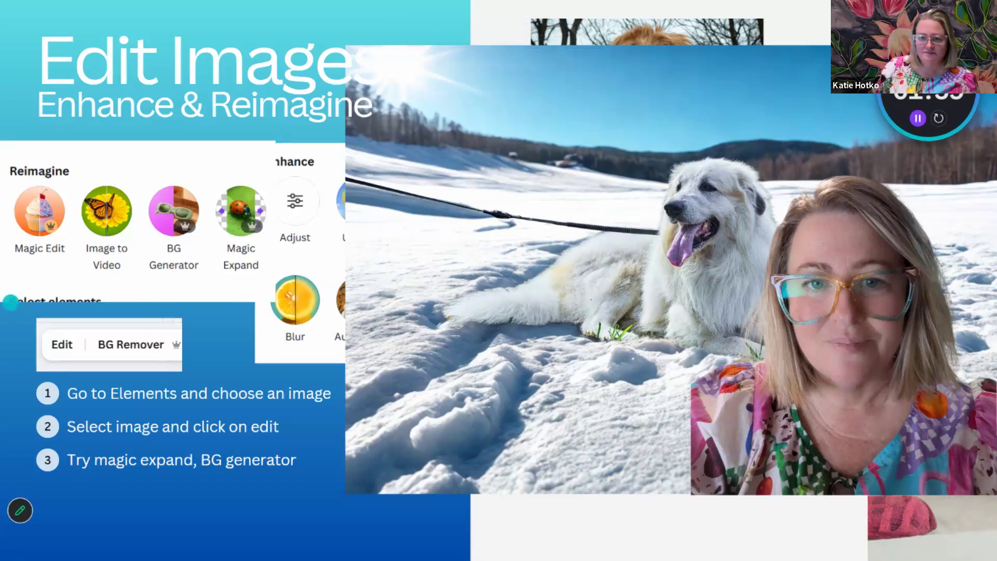
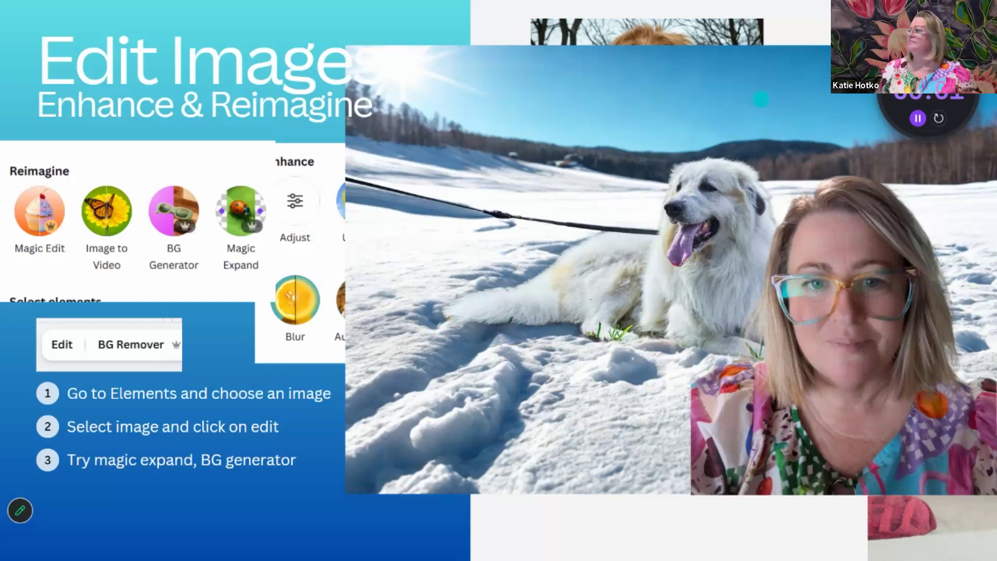
{"action": "left_click", "coordinate": [634, 191]}
{"action": "key", "text": "Escape"}
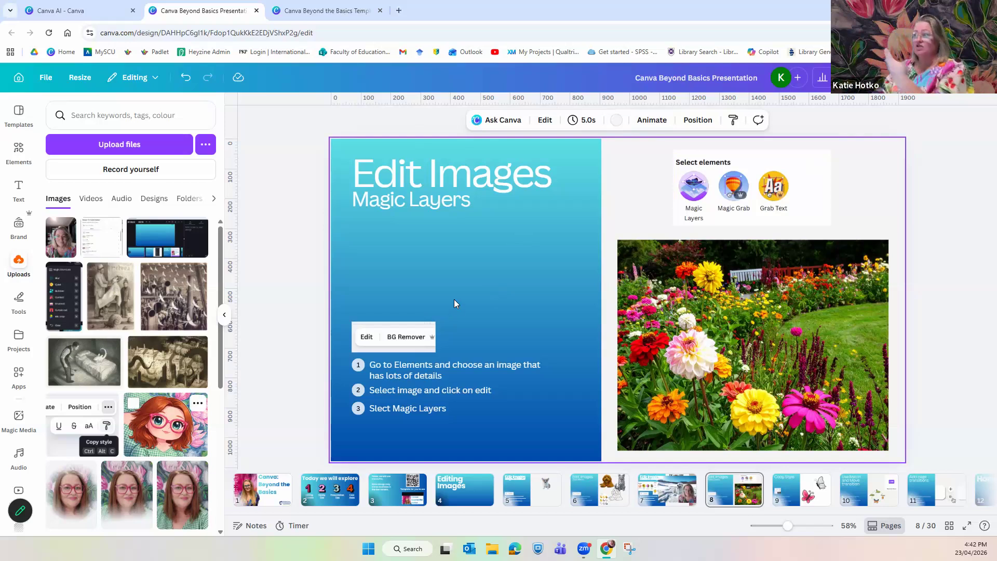
- Move the Select elements screenshot below the Magic Layers subtitle and open the full editing tool list for the flower garden photo
{"action": "left_click_drag", "start_coordinate": [747, 182], "coordinate": [426, 260]}
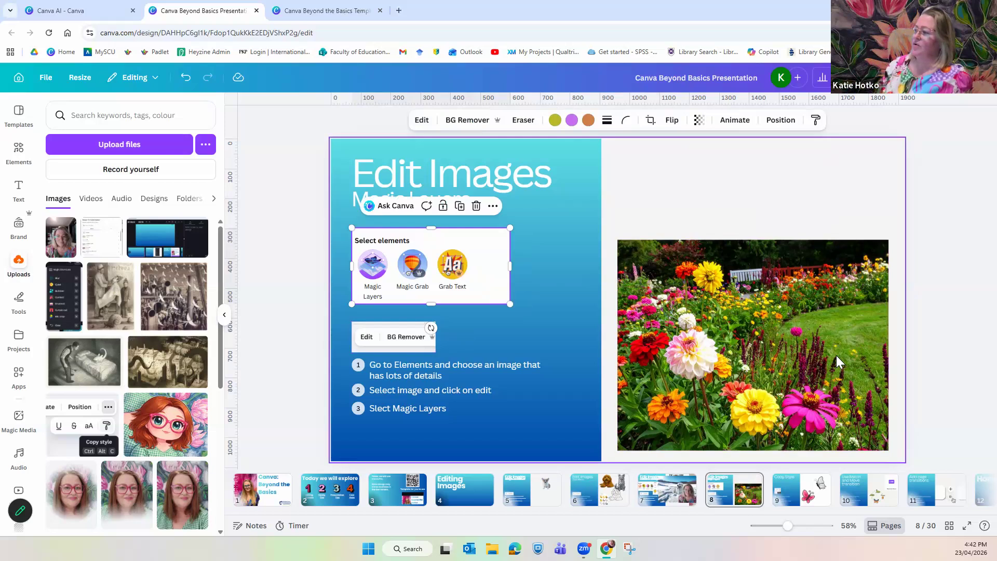
{"action": "left_click_drag", "start_coordinate": [771, 330], "coordinate": [773, 345]}
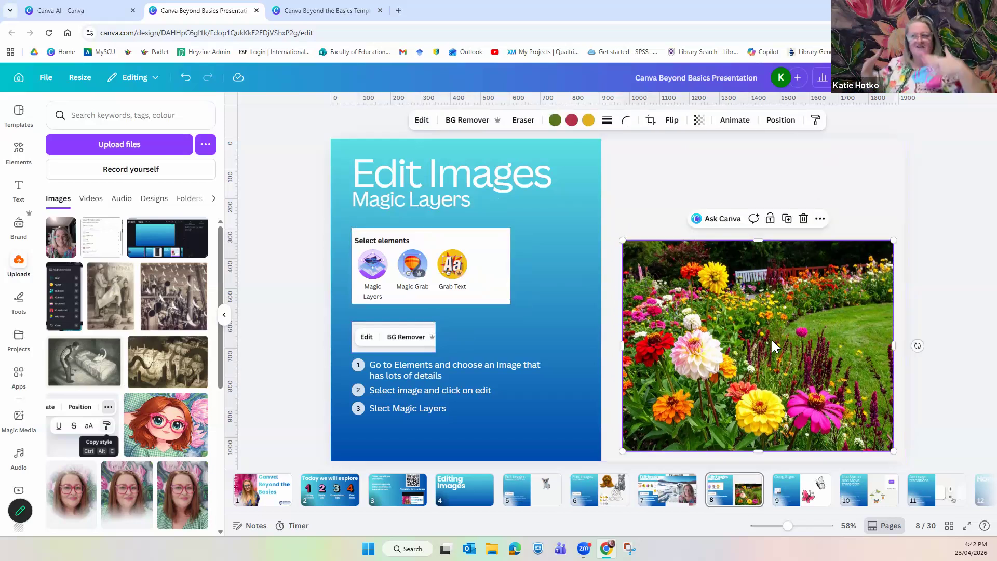
{"action": "left_click", "coordinate": [418, 120]}
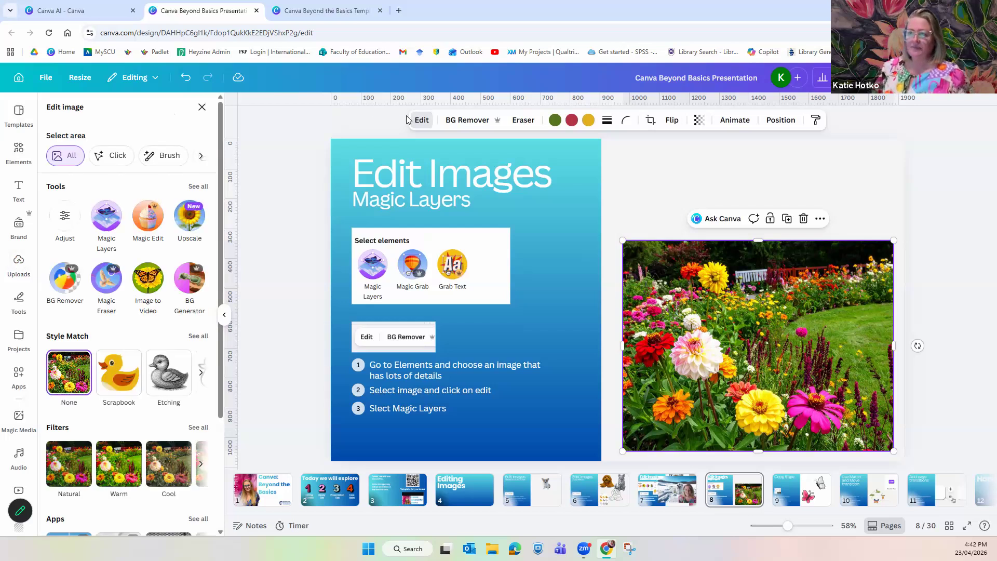
{"action": "left_click", "coordinate": [198, 187]}
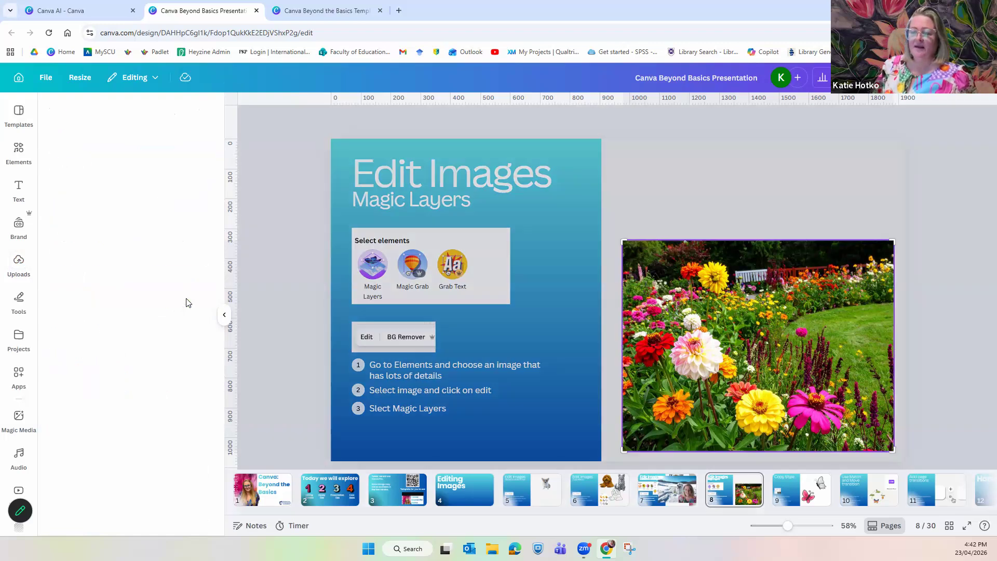
- Try expanding the flower garden photo to the Whole Page size with Magic Expand
{"action": "left_click", "coordinate": [193, 306]}
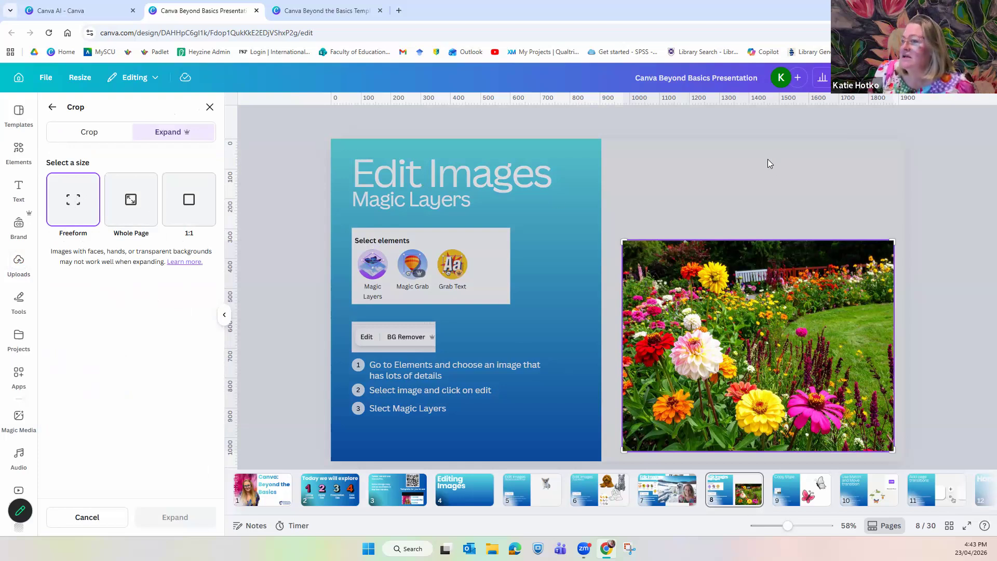
{"action": "left_click_drag", "start_coordinate": [888, 240], "coordinate": [853, 244]}
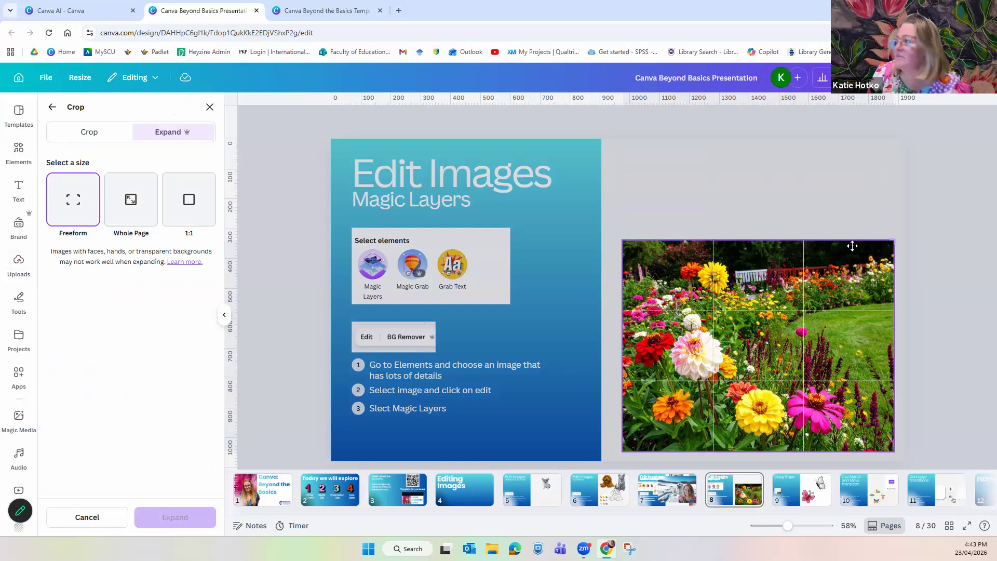
{"action": "left_click", "coordinate": [134, 190]}
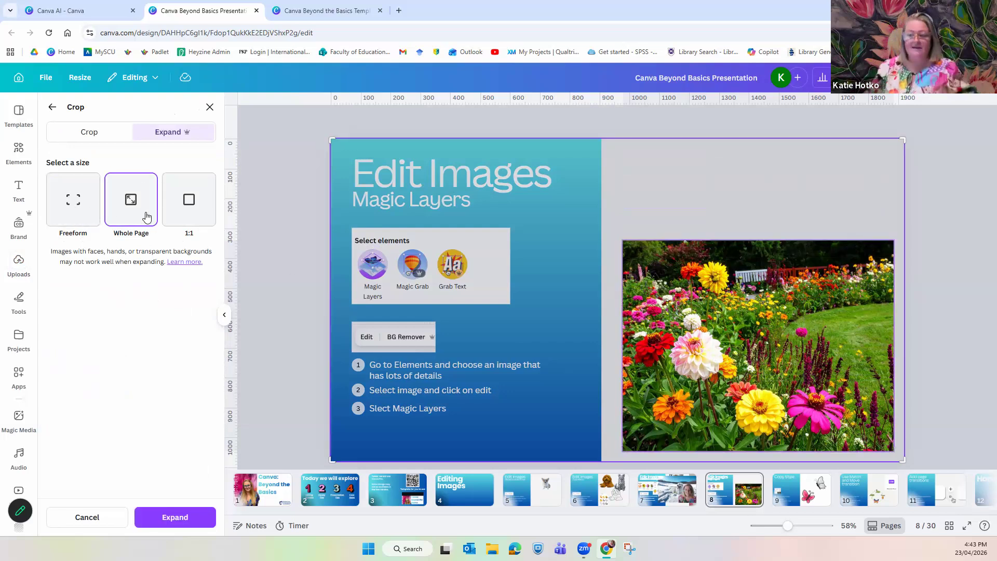
{"action": "left_click", "coordinate": [194, 522]}
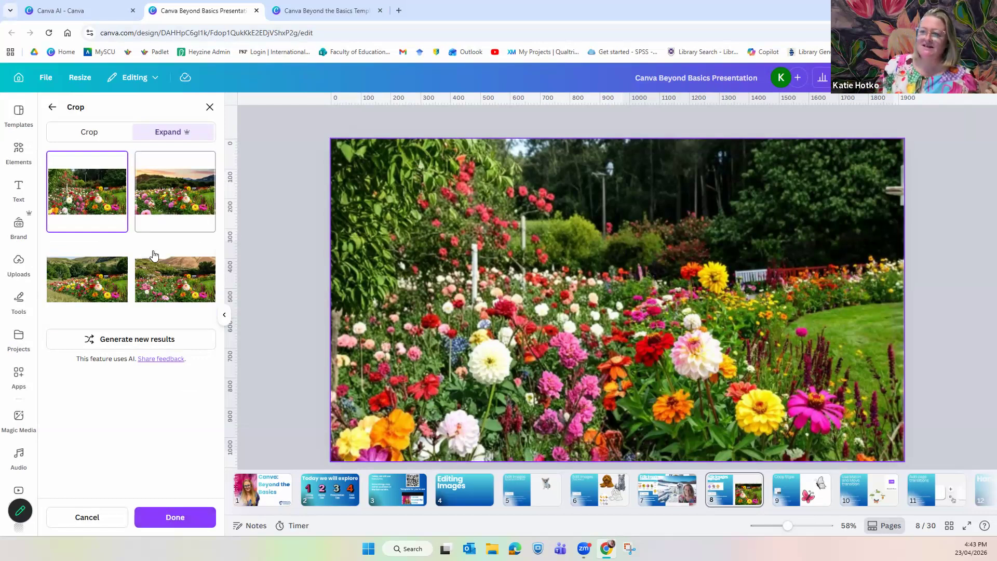
- Preview the four generated expansions of the flower garden photo and discard the expansion
{"action": "left_click", "coordinate": [176, 207]}
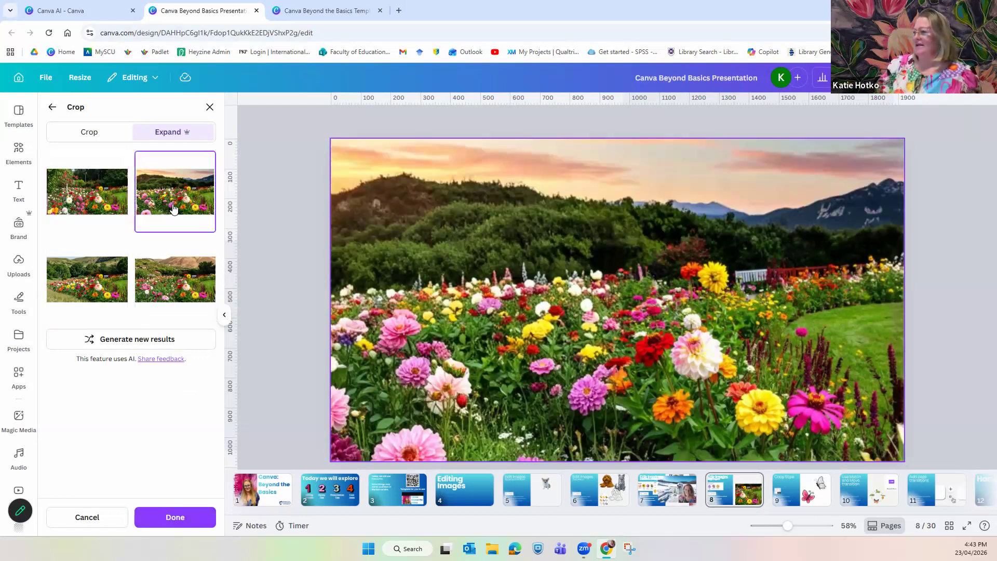
{"action": "left_click", "coordinate": [84, 269]}
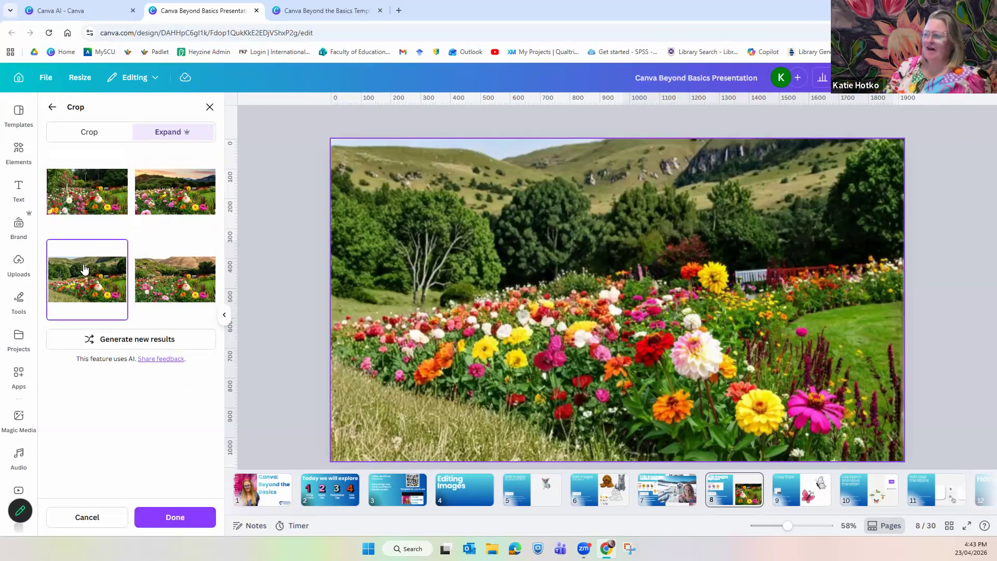
{"action": "left_click", "coordinate": [183, 285]}
{"action": "left_click", "coordinate": [73, 204]}
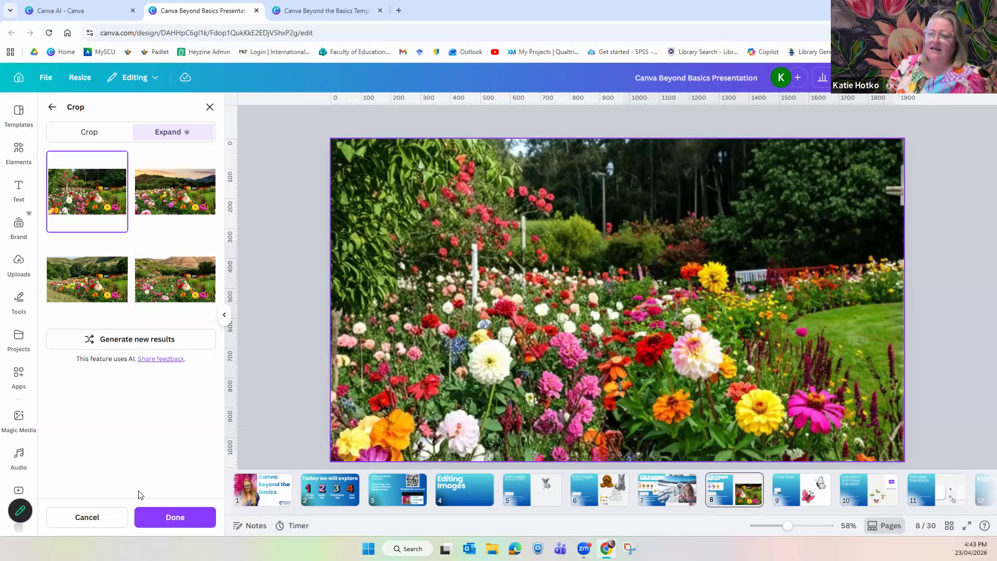
{"action": "left_click", "coordinate": [88, 517]}
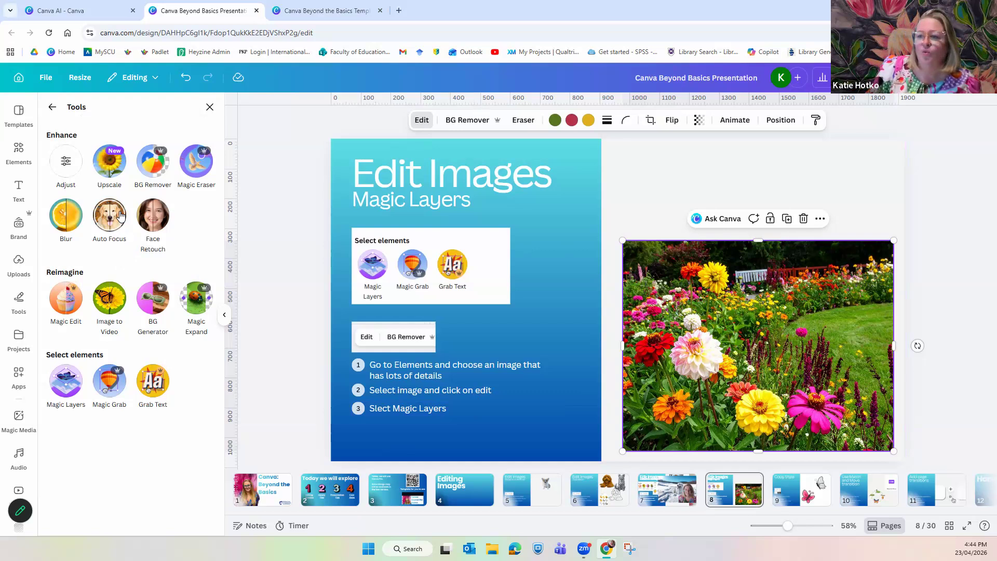
- Split the flower garden photo into separate elements with Magic Layers
{"action": "left_click", "coordinate": [65, 384]}
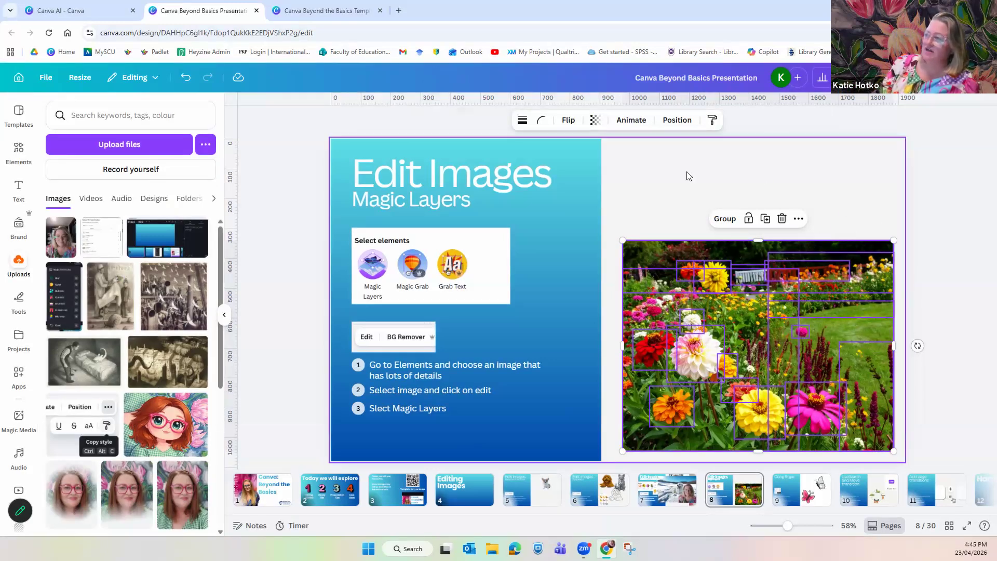
- Move the pink-and-white dahlia and the front yellow flower onto the blank area above the garden photo
{"action": "left_click", "coordinate": [697, 181]}
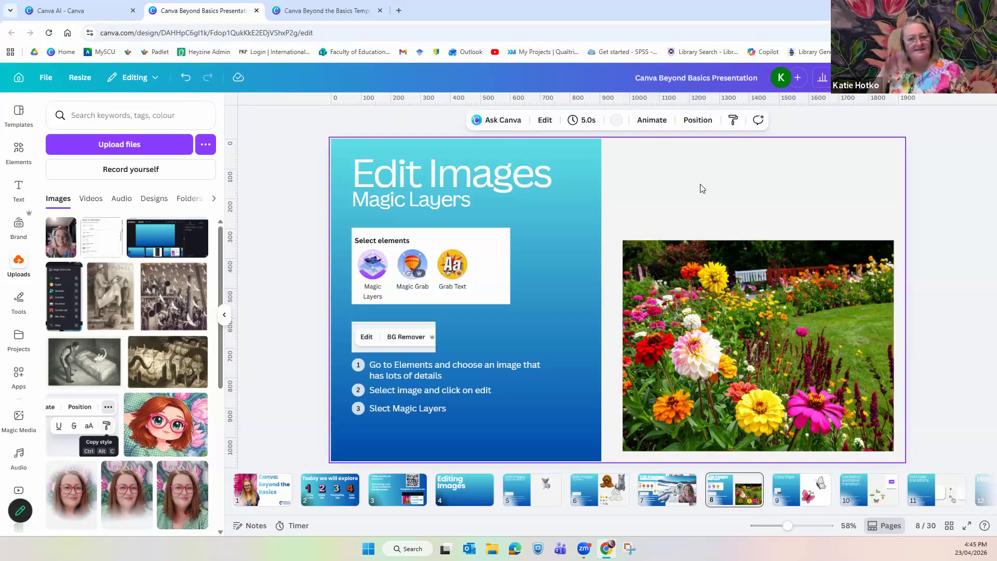
{"action": "left_click", "coordinate": [689, 359]}
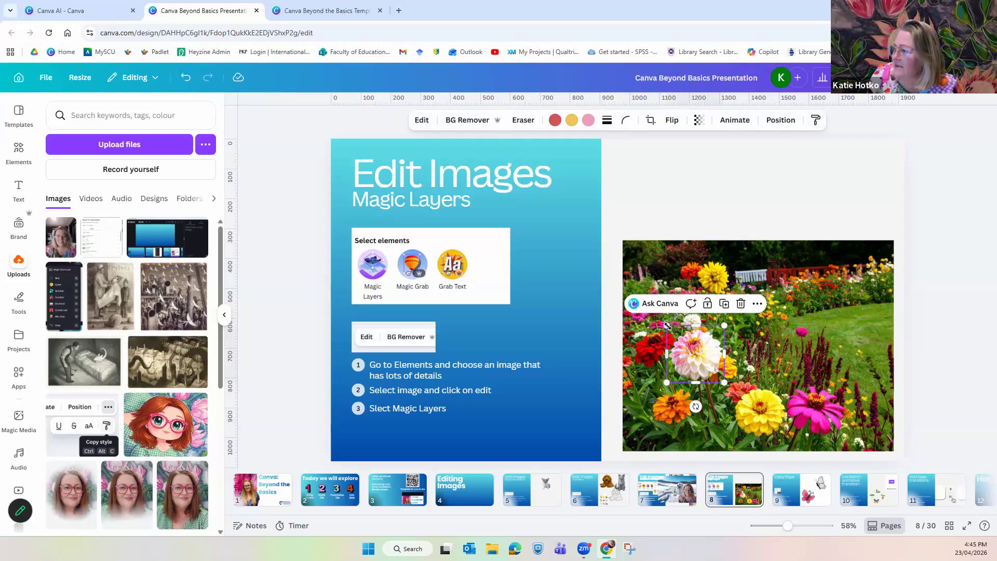
{"action": "mouse_move", "coordinate": [660, 309]}
{"action": "left_mouse_down"}
{"action": "mouse_move", "coordinate": [669, 313]}
{"action": "mouse_move", "coordinate": [611, 270]}
{"action": "mouse_move", "coordinate": [665, 320]}
{"action": "left_mouse_up"}
{"action": "left_click_drag", "start_coordinate": [682, 361], "coordinate": [854, 212]}
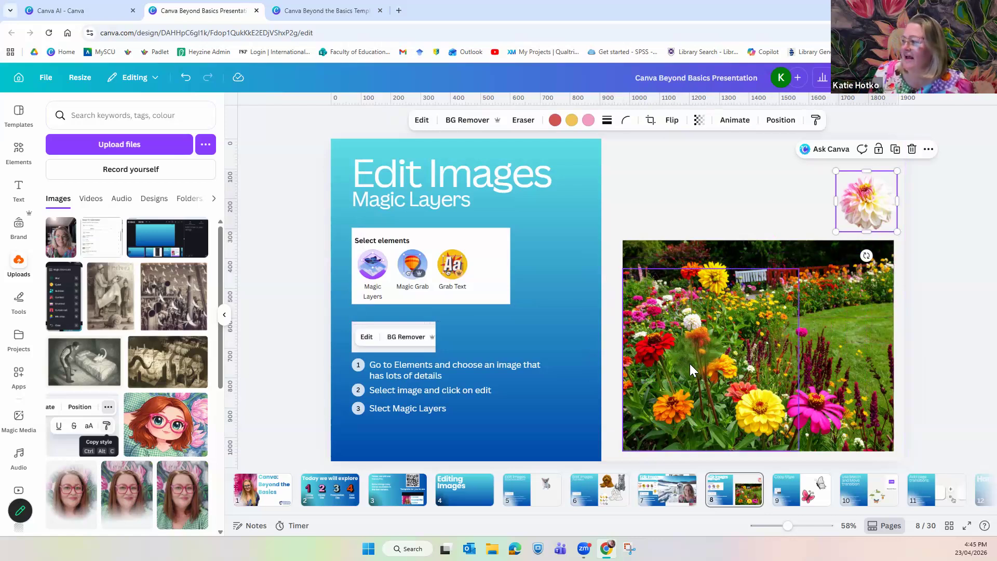
{"action": "left_click_drag", "start_coordinate": [771, 379], "coordinate": [822, 148]}
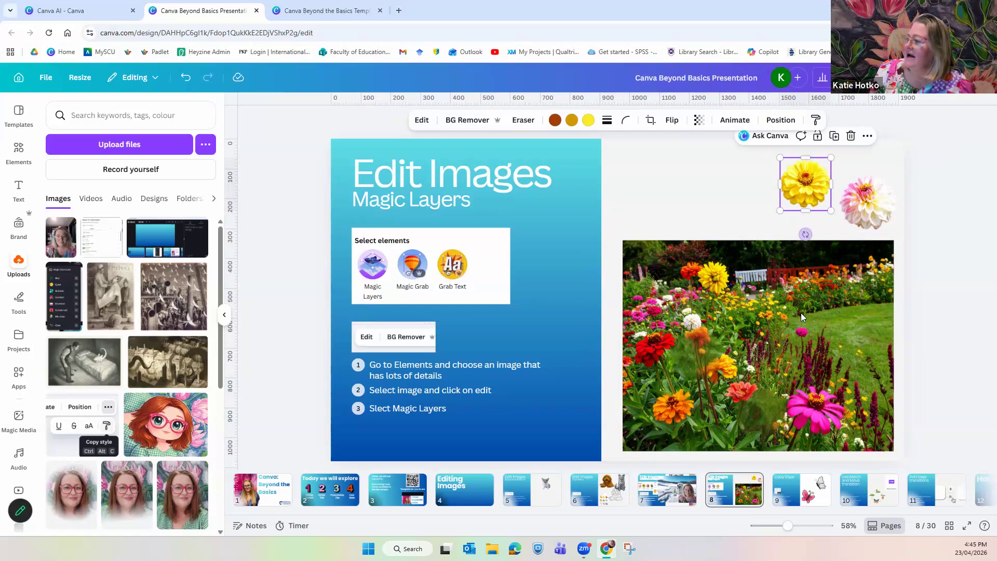
- Enlarge the magenta and red flowers within the garden photo, and move the distant flower bed layer onto the blank area above it
{"action": "left_click", "coordinate": [827, 399]}
{"action": "left_click_drag", "start_coordinate": [829, 397], "coordinate": [741, 307]}
{"action": "left_click", "coordinate": [645, 331]}
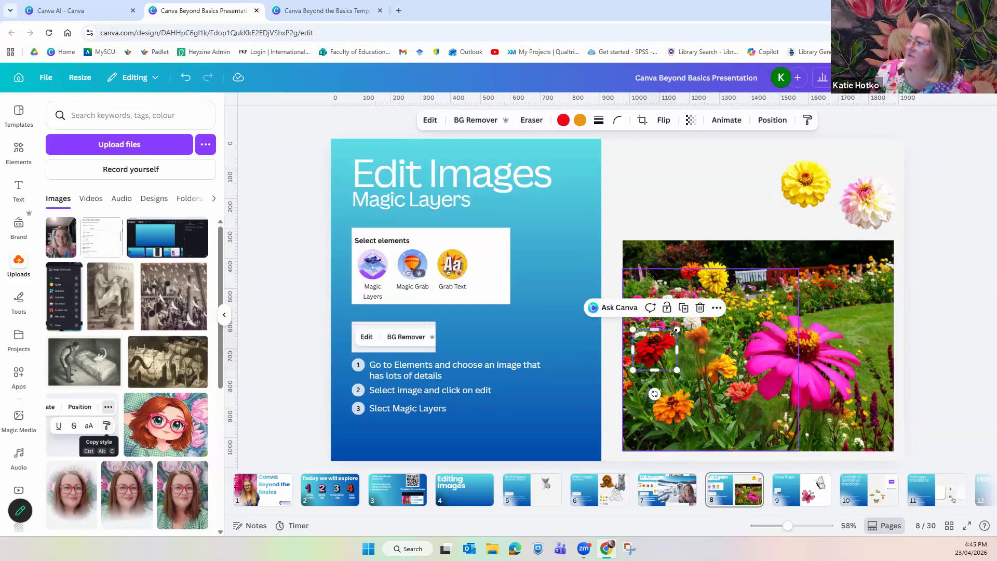
{"action": "left_click_drag", "start_coordinate": [676, 330], "coordinate": [761, 251]}
{"action": "left_click", "coordinate": [883, 310]}
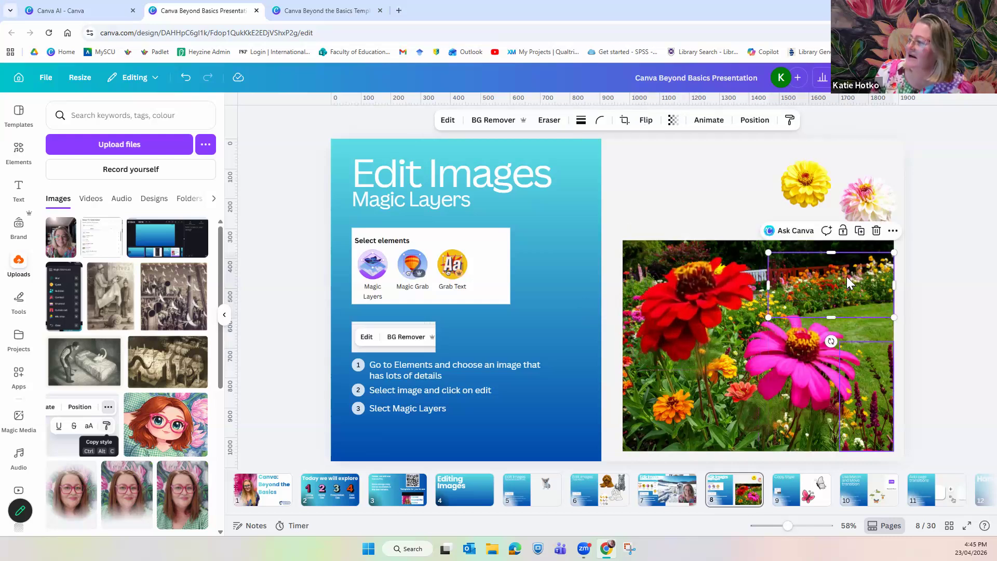
{"action": "left_click_drag", "start_coordinate": [807, 277], "coordinate": [661, 187]}
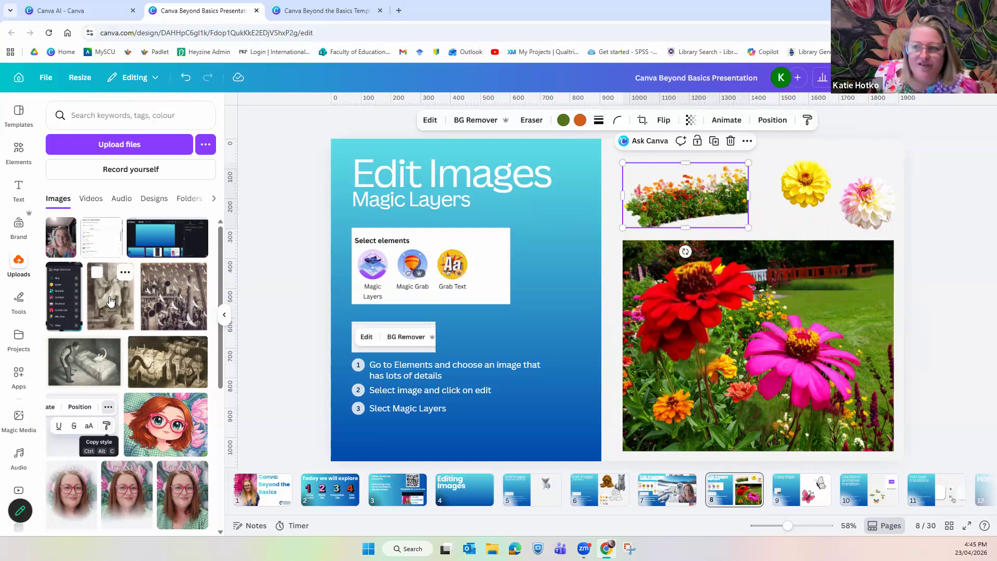
- Add the uploaded vintage barber illustration to the slide and enlarge it over the garden photo
{"action": "mouse_move", "coordinate": [110, 301]}
{"action": "left_mouse_down"}
{"action": "mouse_move", "coordinate": [653, 291]}
{"action": "mouse_move", "coordinate": [659, 312]}
{"action": "mouse_move", "coordinate": [693, 306]}
{"action": "mouse_move", "coordinate": [695, 291]}
{"action": "left_mouse_up"}
{"action": "left_click_drag", "start_coordinate": [724, 214], "coordinate": [775, 144]}
{"action": "left_click_drag", "start_coordinate": [698, 252], "coordinate": [698, 280]}
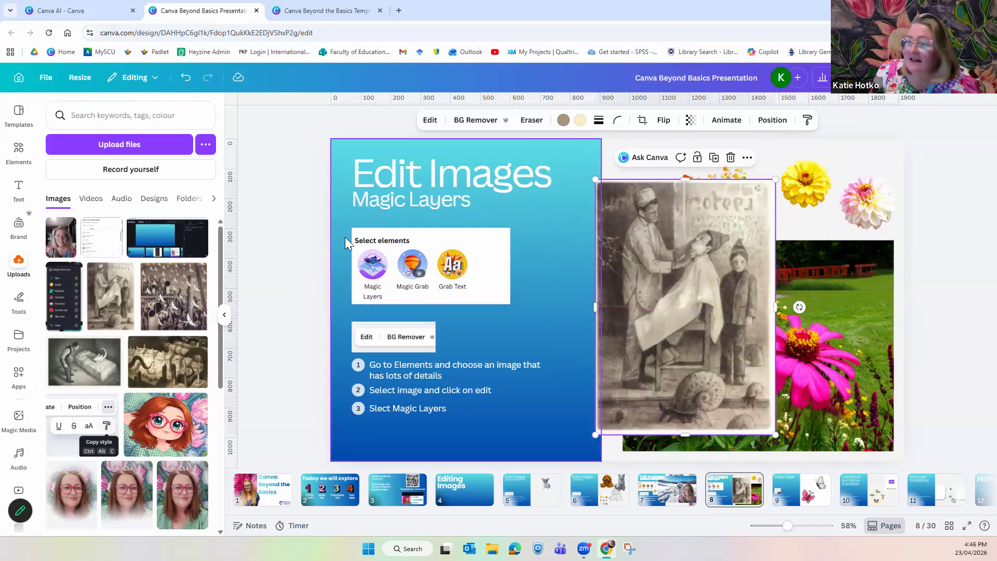
- Split the vintage barber illustration into editable layers with Magic Layers
{"action": "left_click", "coordinate": [429, 120]}
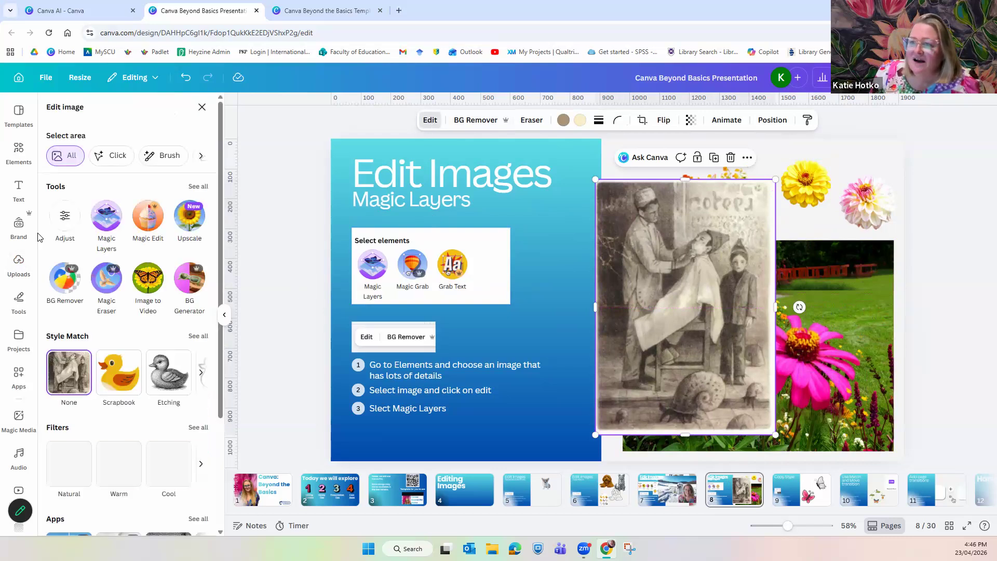
{"action": "left_click", "coordinate": [197, 185]}
{"action": "left_click", "coordinate": [65, 384]}
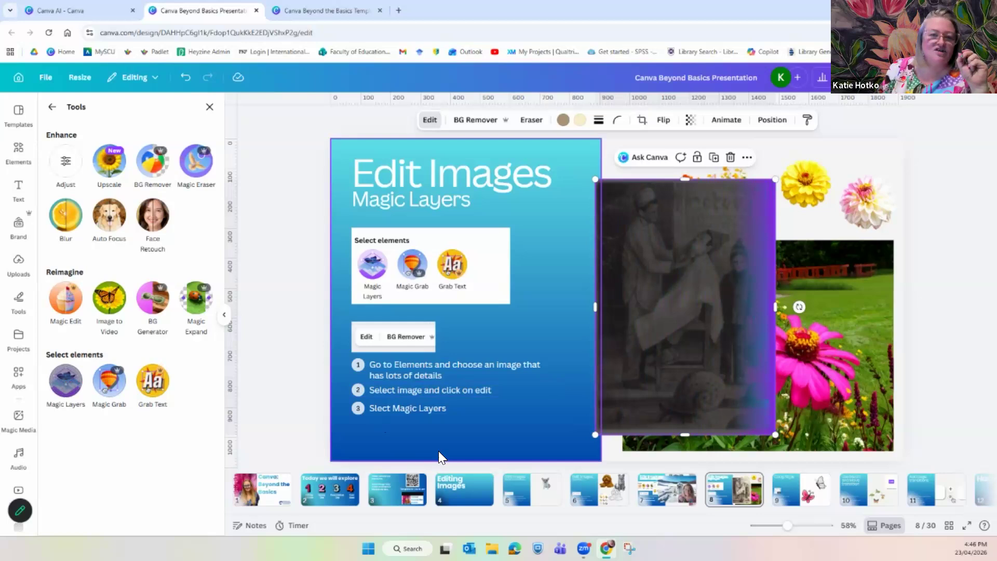
{"action": "left_click", "coordinate": [914, 207]}
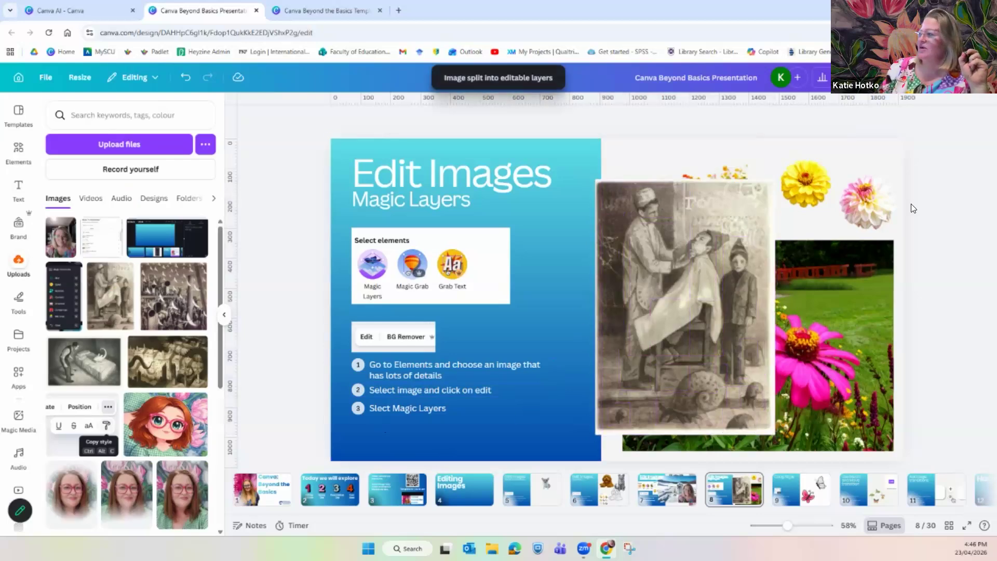
- Move the barber illustration's lettering onto the blue panel and enlarge the draped customer figure
{"action": "left_click", "coordinate": [691, 205]}
{"action": "left_click_drag", "start_coordinate": [691, 205], "coordinate": [532, 216]}
{"action": "mouse_move", "coordinate": [674, 292]}
{"action": "left_mouse_down"}
{"action": "mouse_move", "coordinate": [566, 340]}
{"action": "mouse_move", "coordinate": [670, 307]}
{"action": "mouse_move", "coordinate": [675, 291]}
{"action": "left_mouse_up"}
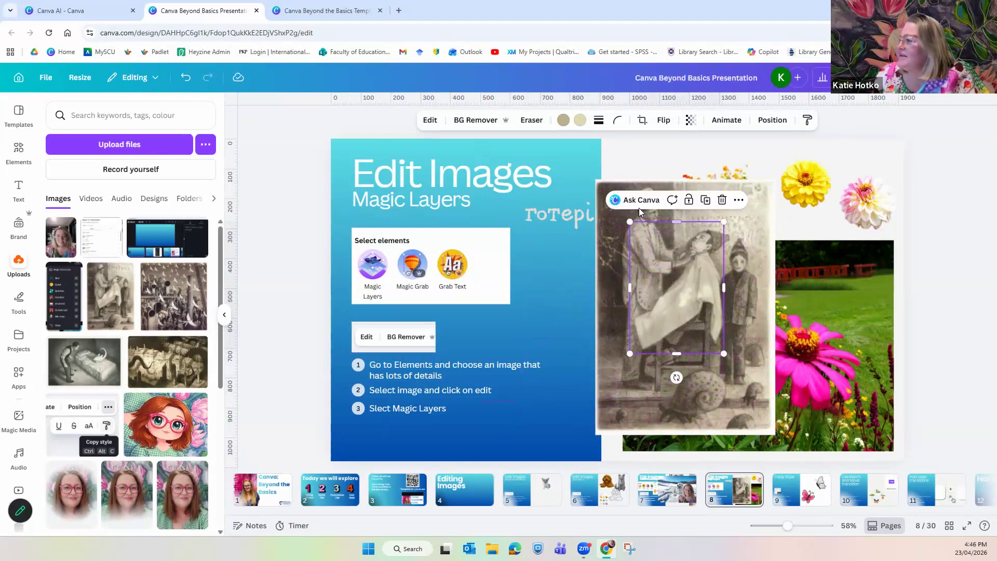
{"action": "left_click_drag", "start_coordinate": [724, 222], "coordinate": [758, 174]}
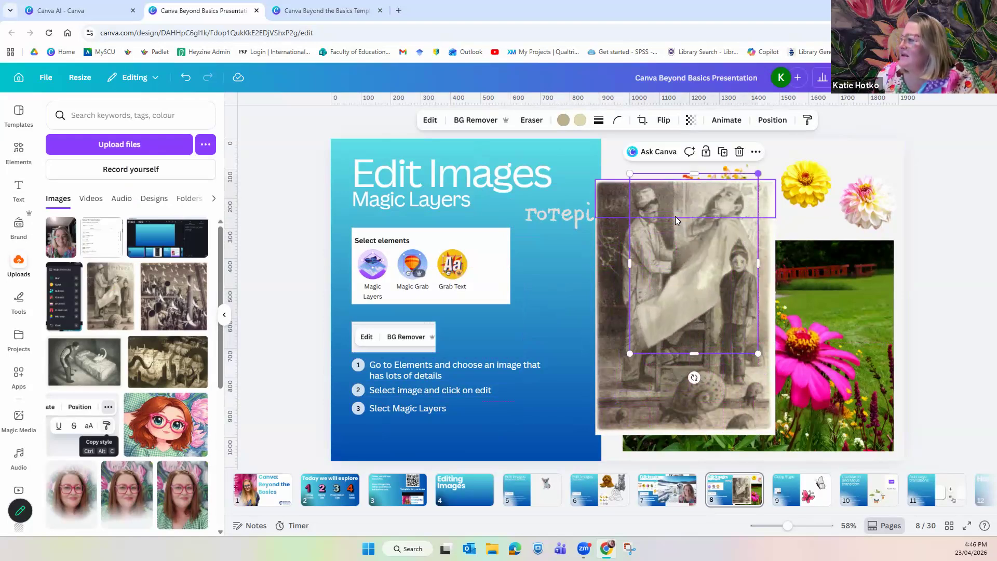
- Pull the large snail layer out of the barber illustration onto the blue panel, enlarge it and delete it
{"action": "left_click", "coordinate": [700, 405]}
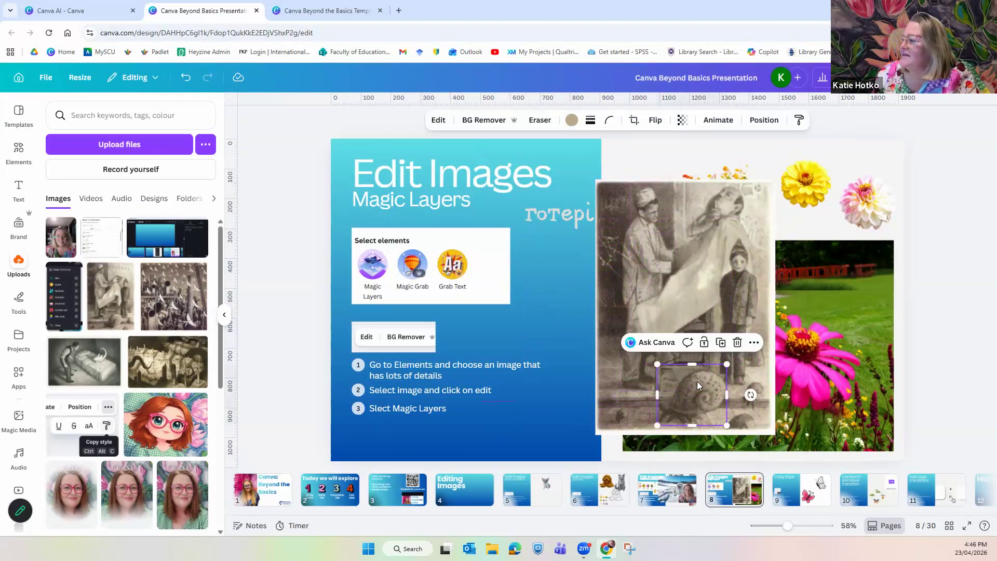
{"action": "left_click_drag", "start_coordinate": [695, 381], "coordinate": [689, 274]}
{"action": "left_click_drag", "start_coordinate": [602, 388], "coordinate": [547, 384]}
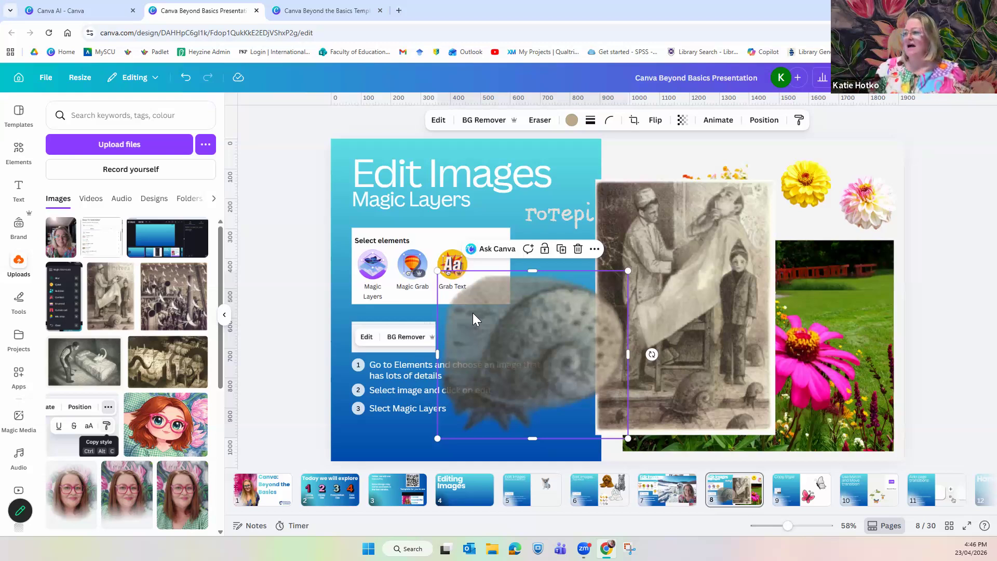
{"action": "key", "text": "Delete"}
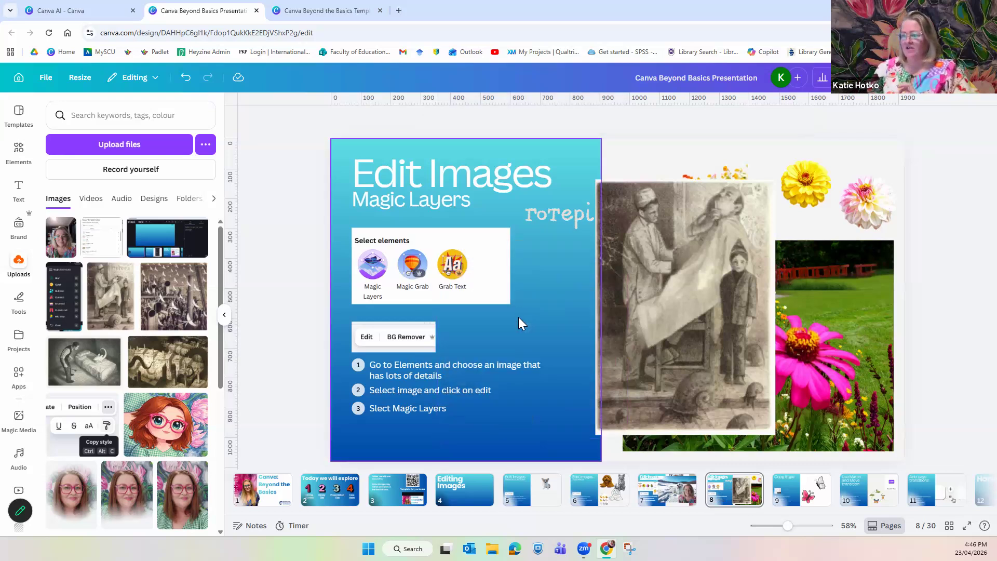
- Present the Magic Layers slide full screen with the countdown timer running
{"action": "scroll", "coordinate": [654, 507], "scroll_direction": "right", "scroll_amount": 3}
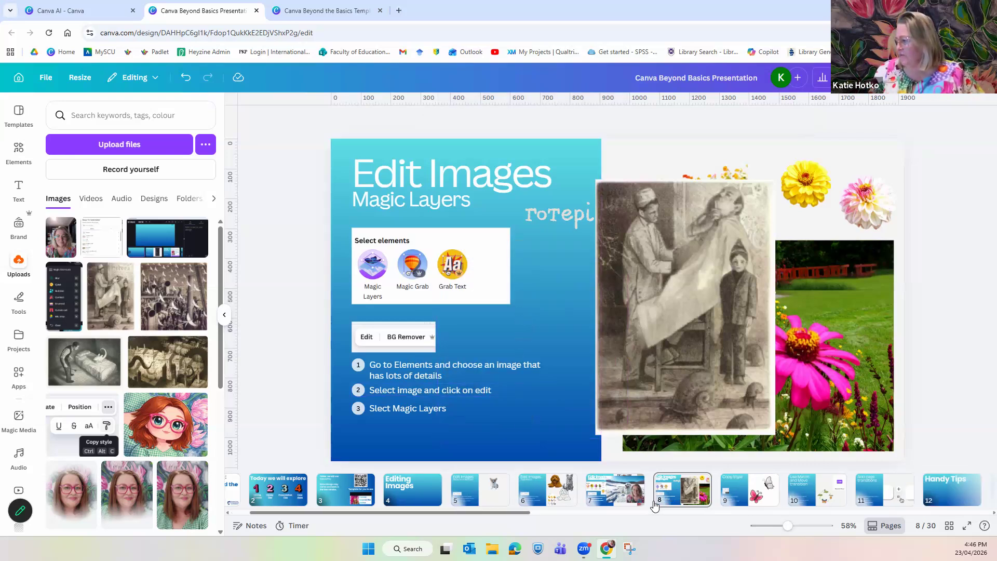
{"action": "scroll", "coordinate": [655, 503], "scroll_direction": "left", "scroll_amount": 1}
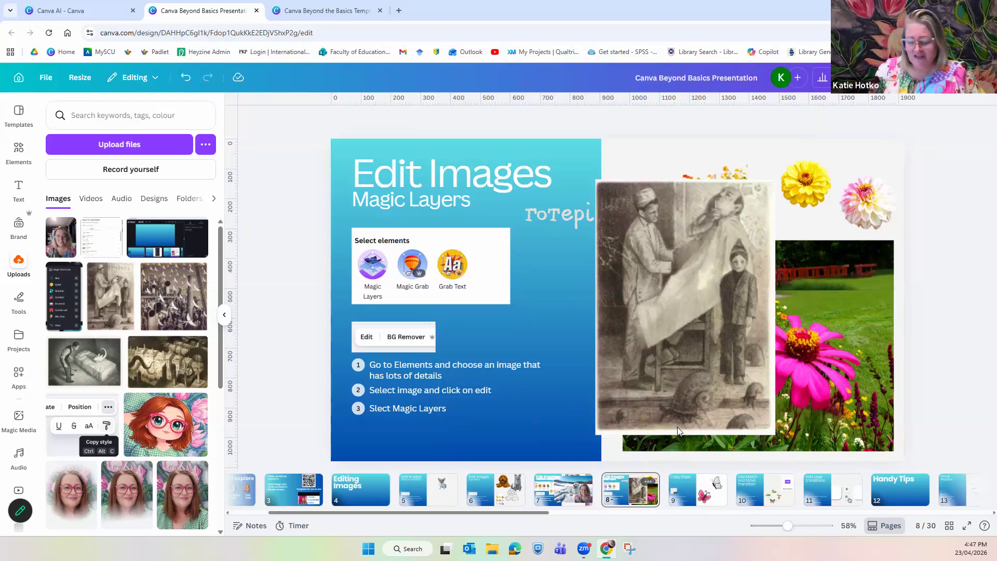
{"action": "left_click", "coordinate": [967, 525]}
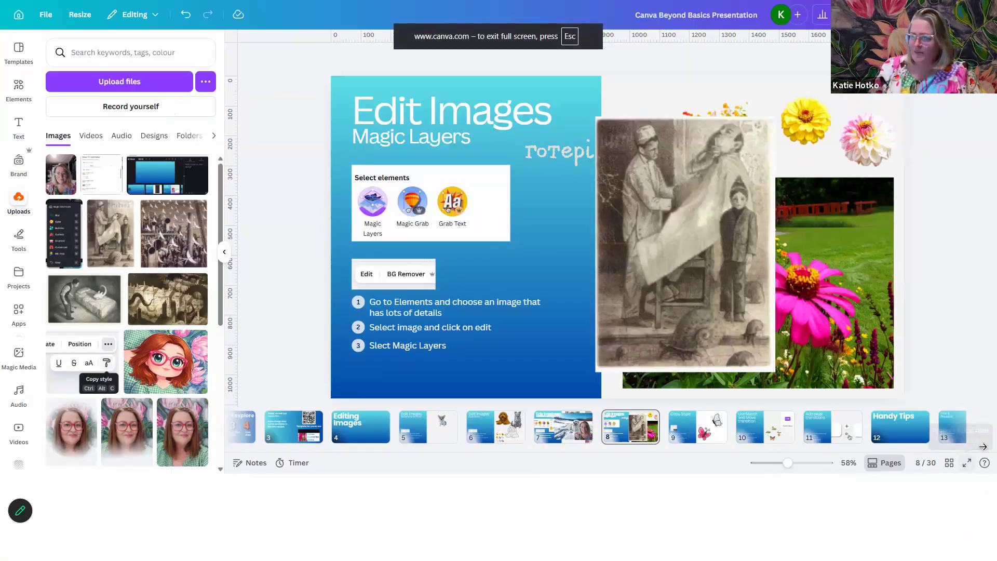
{"action": "left_click", "coordinate": [967, 462]}
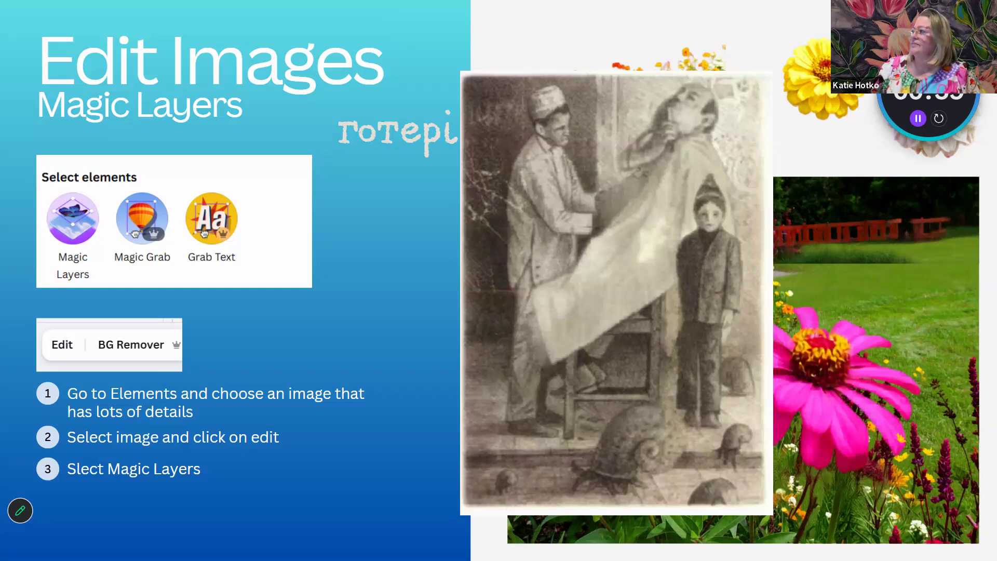
{"action": "left_click", "coordinate": [928, 60]}
- Advance the presentation to the Copy Style slide and return to the editor
{"action": "key", "text": "Escape"}
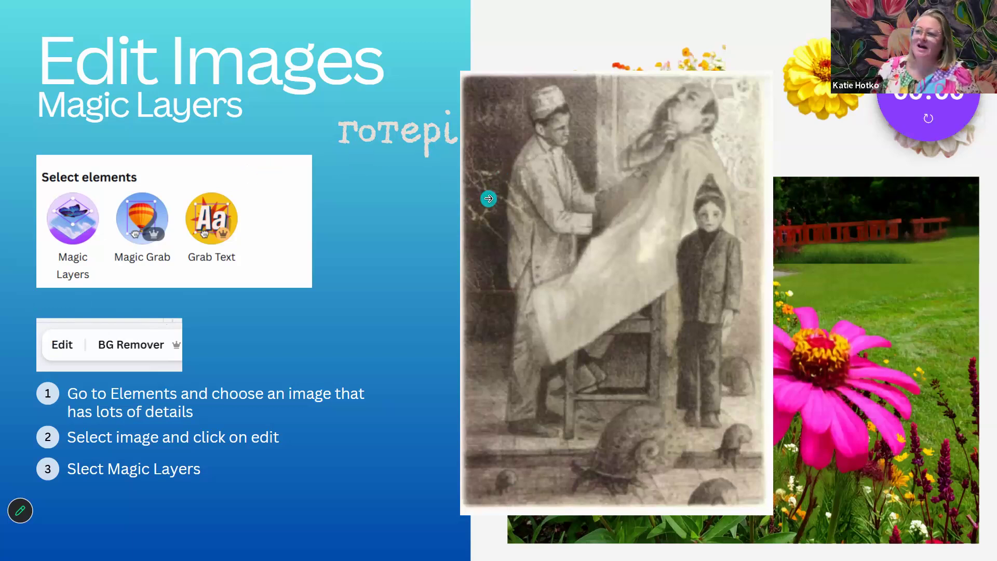
{"action": "key", "text": "Right"}
{"action": "key", "text": "Escape"}
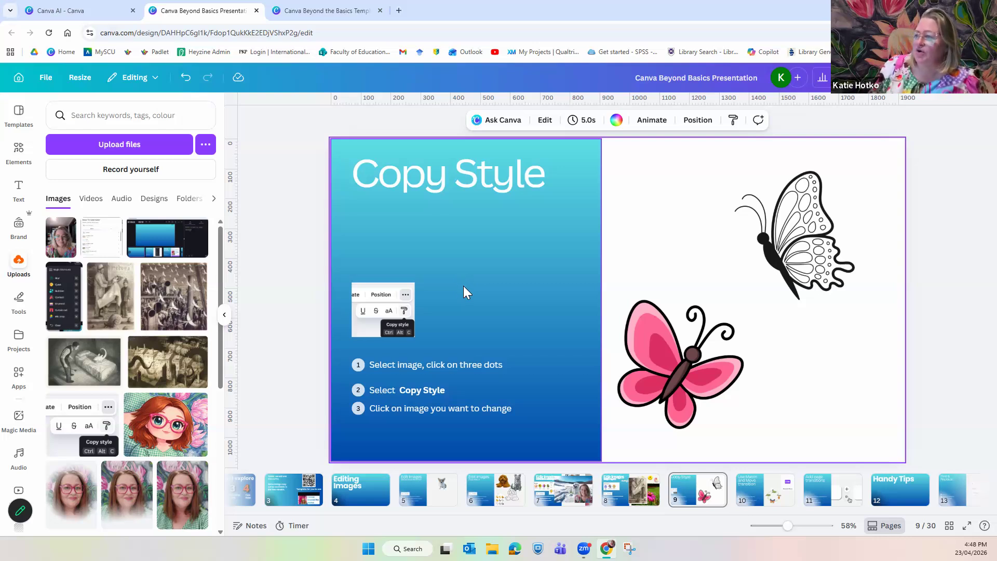
- Apply the pink butterfly's art style to the black-and-white outline butterfly, and undo the change
{"action": "left_click", "coordinate": [682, 361]}
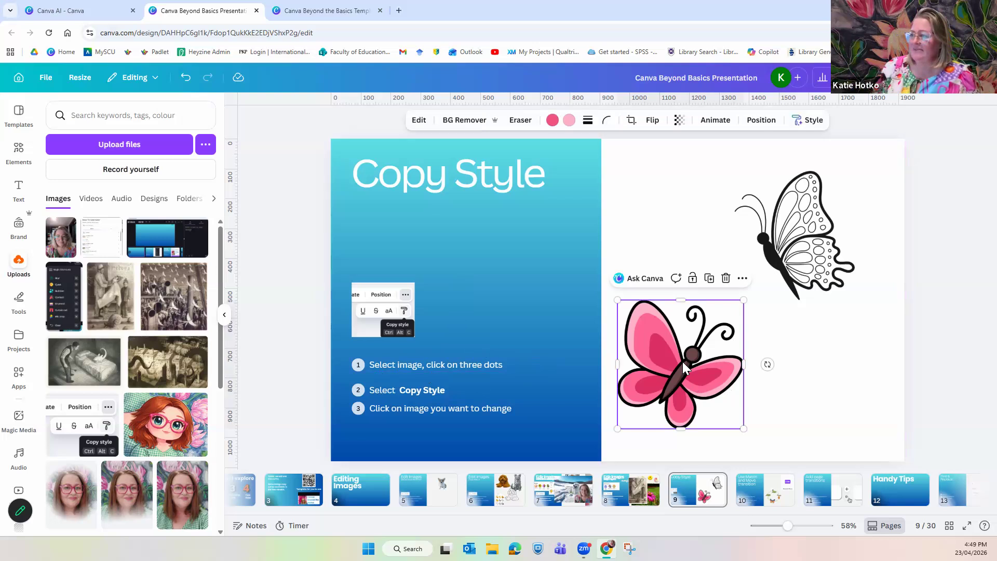
{"action": "left_click", "coordinate": [742, 279]}
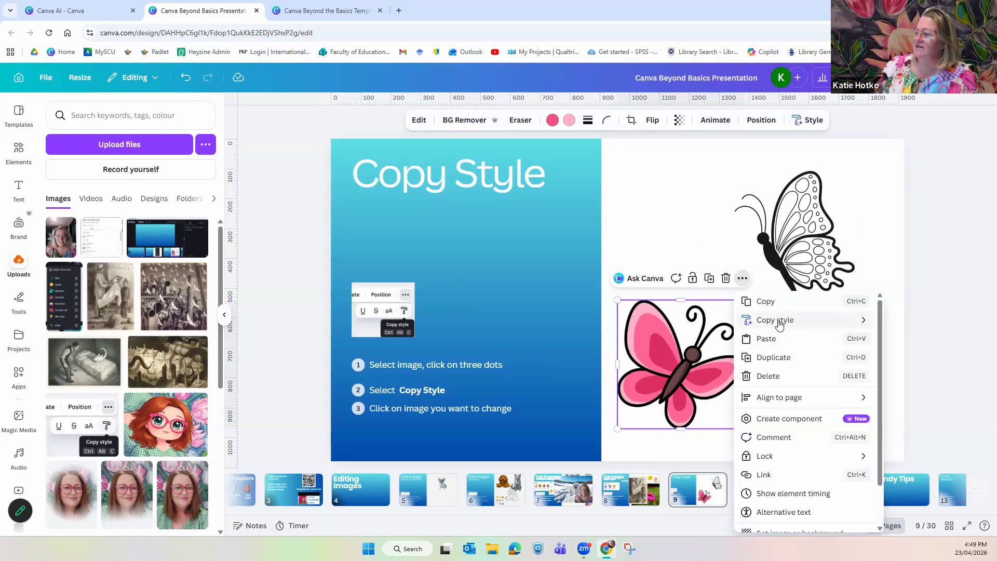
{"action": "mouse_move", "coordinate": [778, 324]}
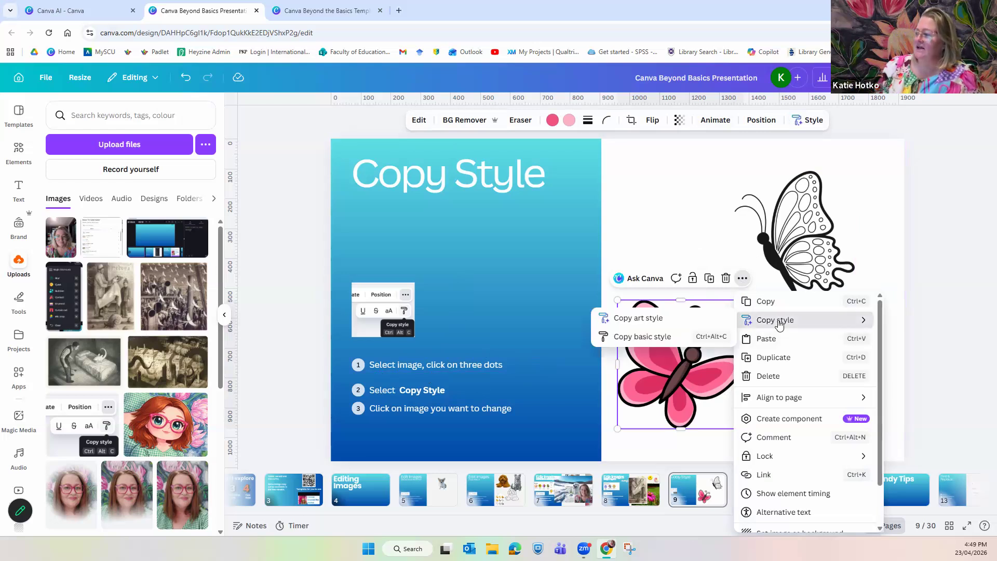
{"action": "left_click", "coordinate": [656, 319]}
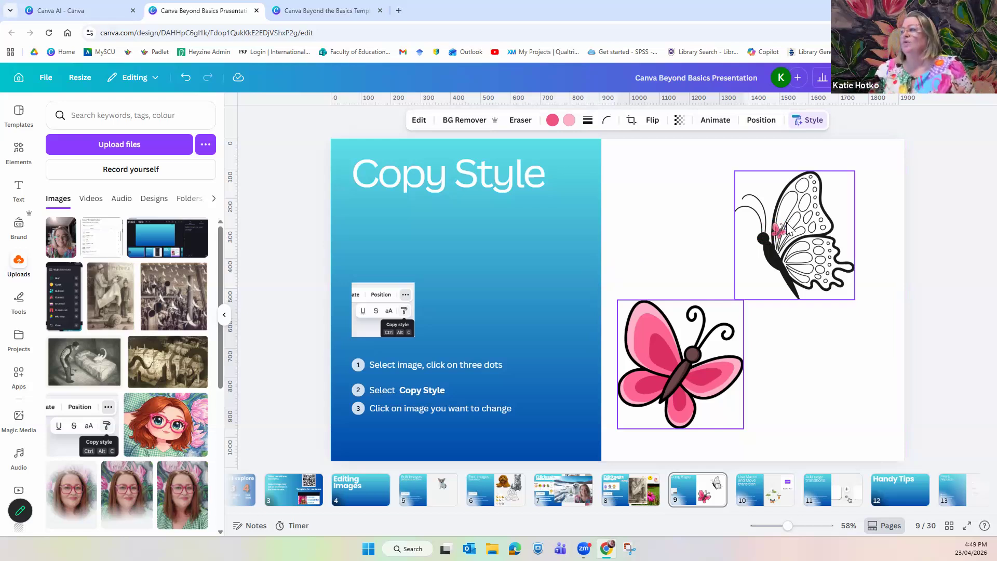
{"action": "left_click", "coordinate": [787, 226]}
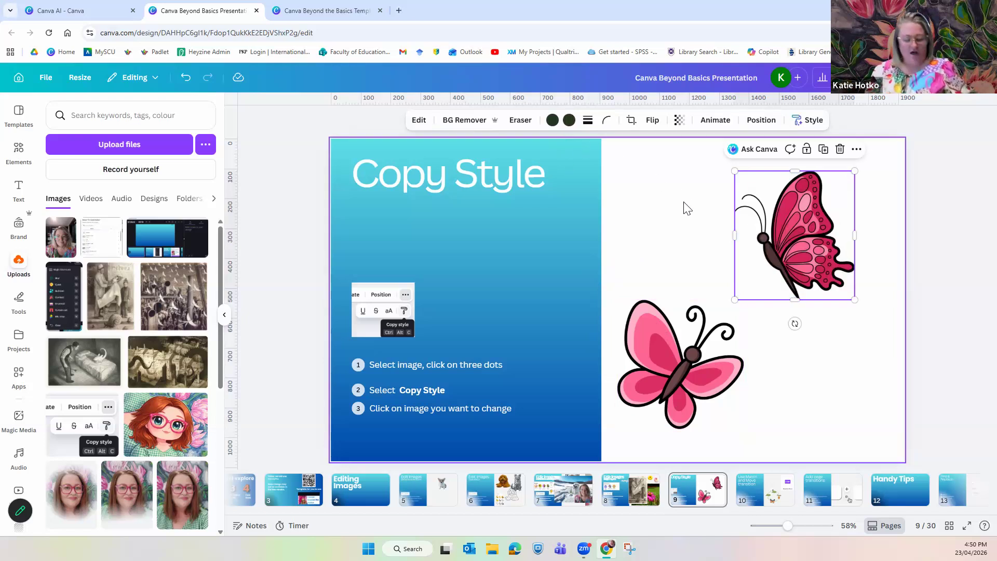
{"action": "key", "text": "ctrl+z"}
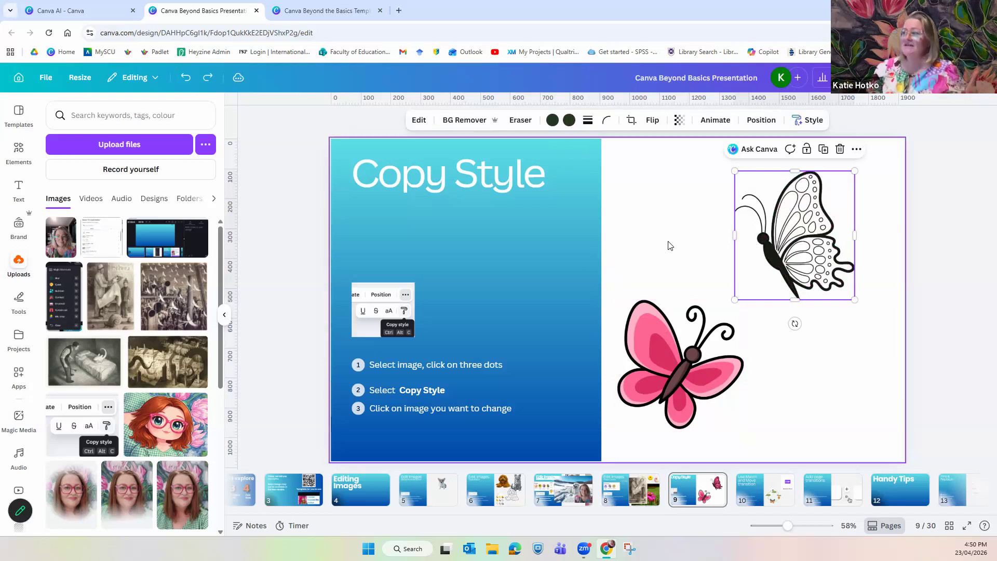
- Copy the outline butterfly's art style and apply it to the pink butterfly
{"action": "left_click", "coordinate": [800, 342]}
{"action": "left_click", "coordinate": [802, 188]}
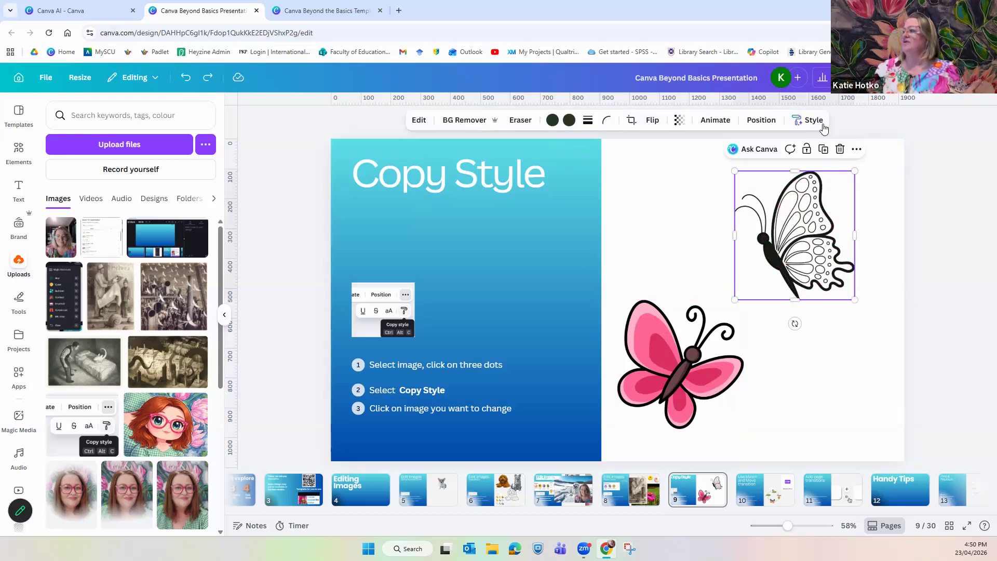
{"action": "left_click", "coordinate": [808, 120]}
{"action": "left_click", "coordinate": [778, 147]}
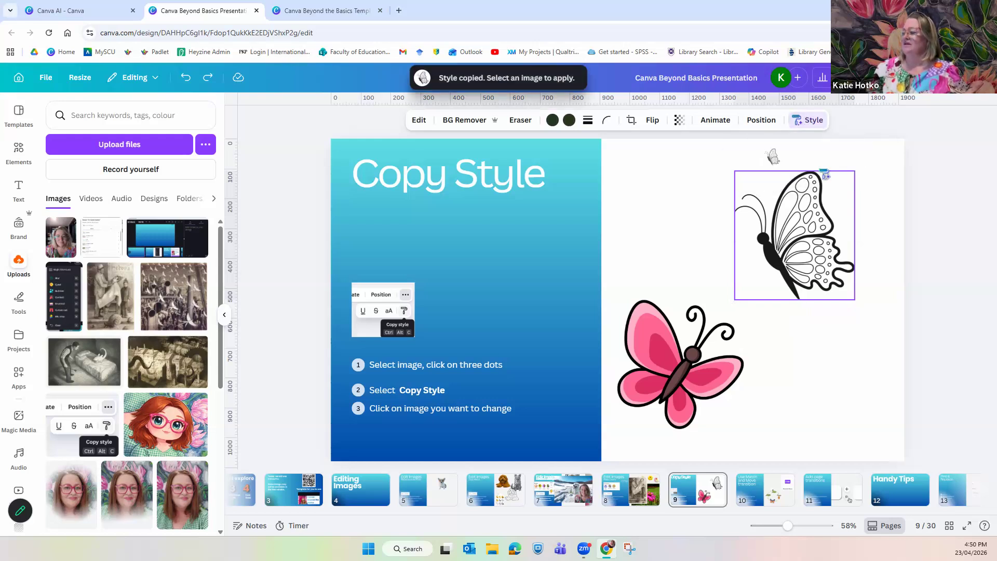
{"action": "left_click", "coordinate": [652, 370]}
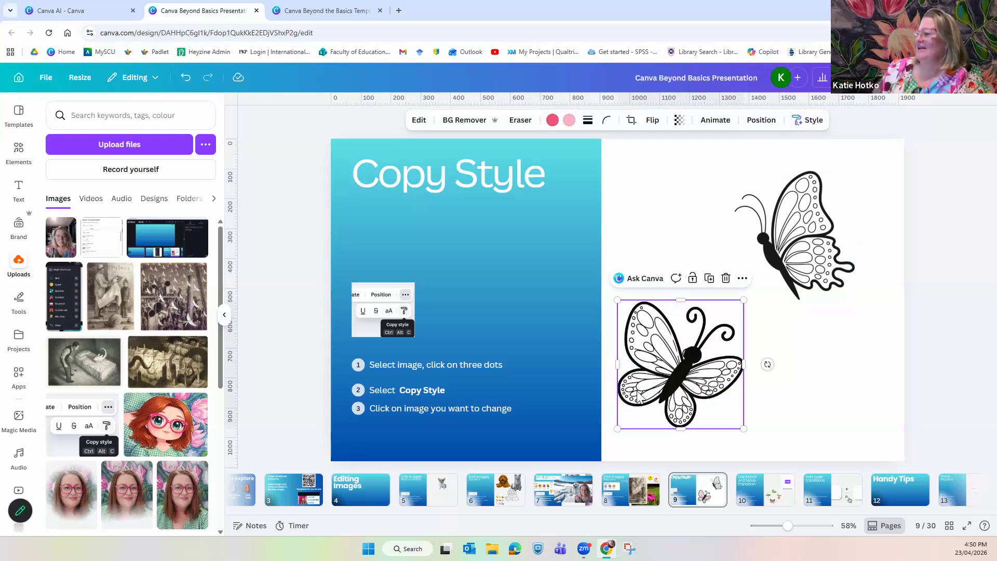
- Move both butterflies up so they sit side by side in the upper part of the white area
{"action": "left_click_drag", "start_coordinate": [648, 356], "coordinate": [647, 216]}
{"action": "left_click_drag", "start_coordinate": [784, 264], "coordinate": [821, 252]}
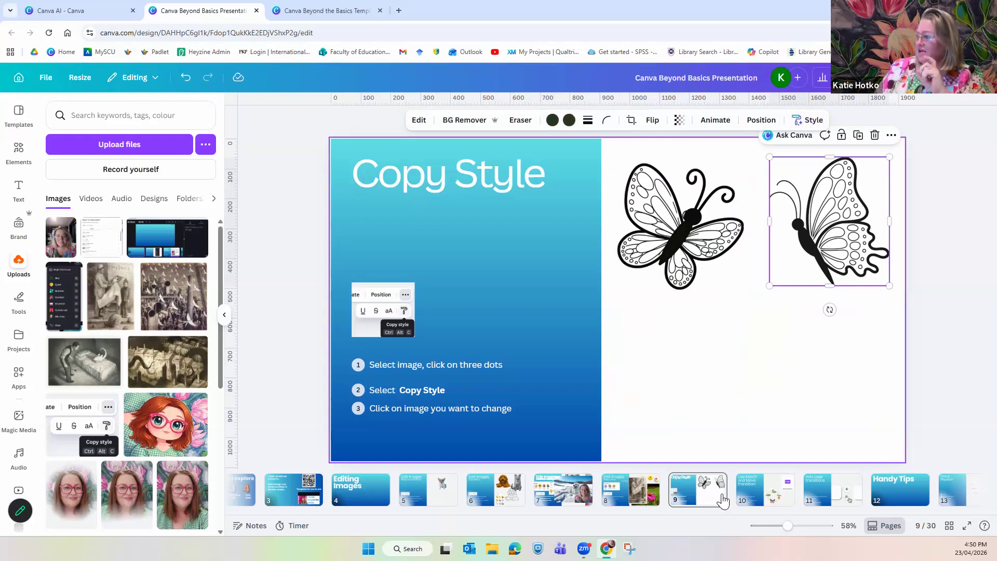
{"action": "key", "text": "Escape"}
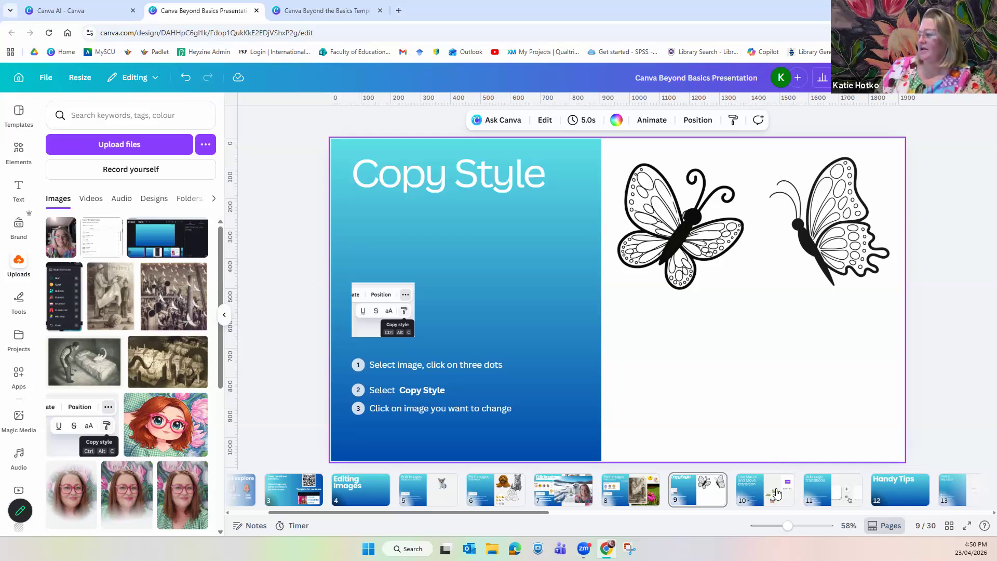
- Open the Match and Move transition slide and select its butterfly life-cycle graphic
{"action": "left_click", "coordinate": [776, 493]}
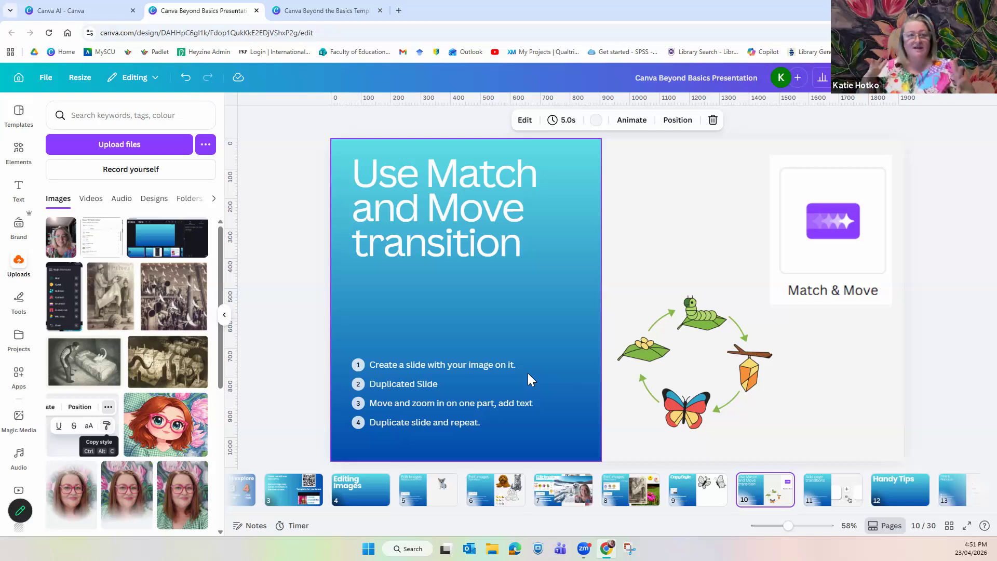
{"action": "left_click", "coordinate": [666, 397]}
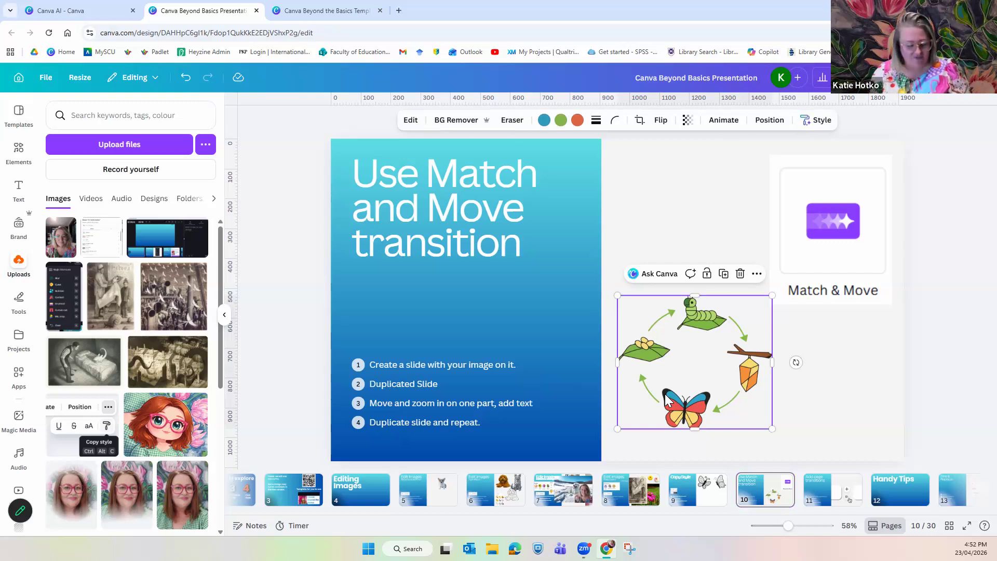
{"action": "key", "text": "ctrl+v"}
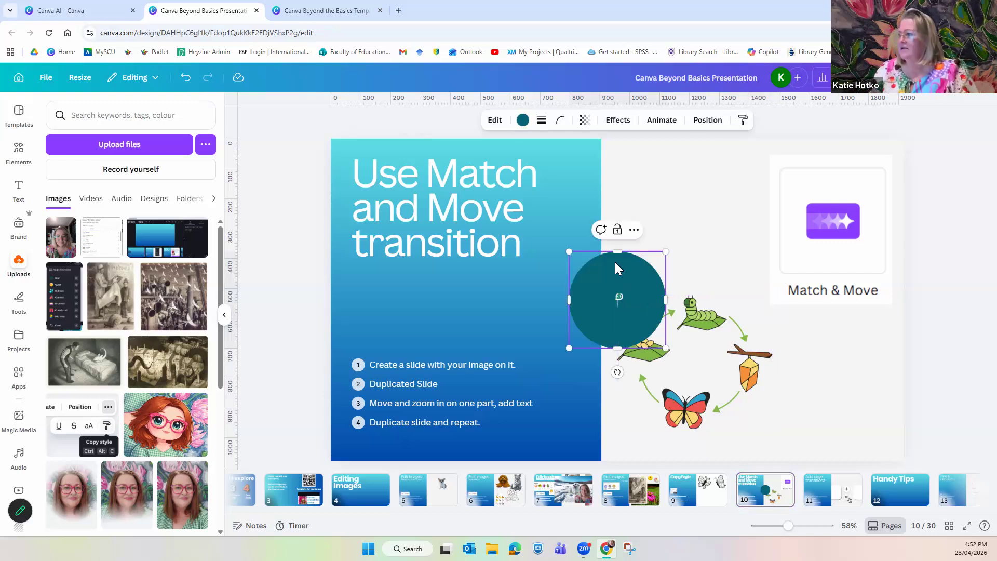
{"action": "left_click", "coordinate": [642, 302]}
{"action": "key", "text": "Delete"}
- Copy the butterfly life-cycle graphic onto a new blank page added directly after the Match and Move slide
{"action": "right_click", "coordinate": [666, 370]}
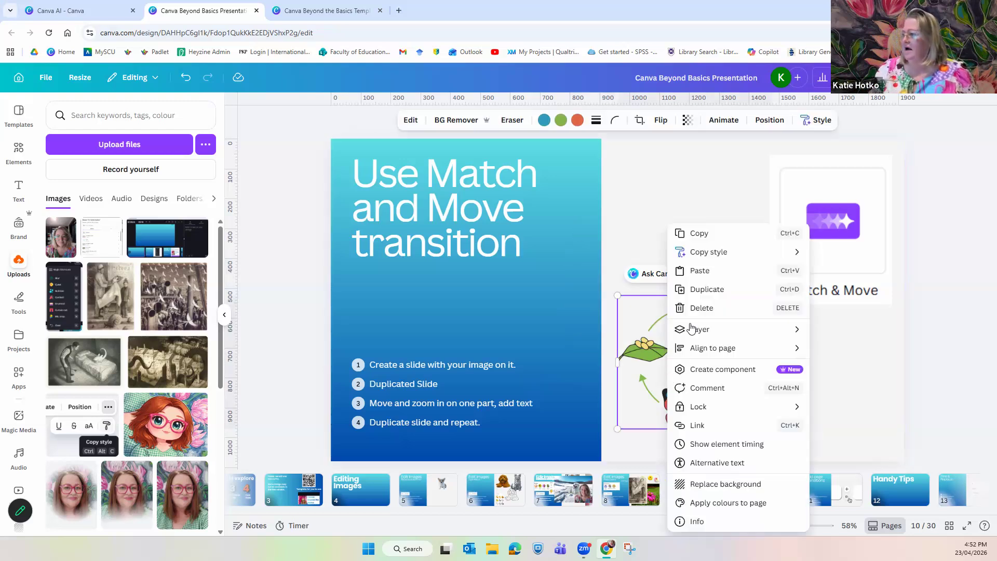
{"action": "left_click", "coordinate": [701, 233]}
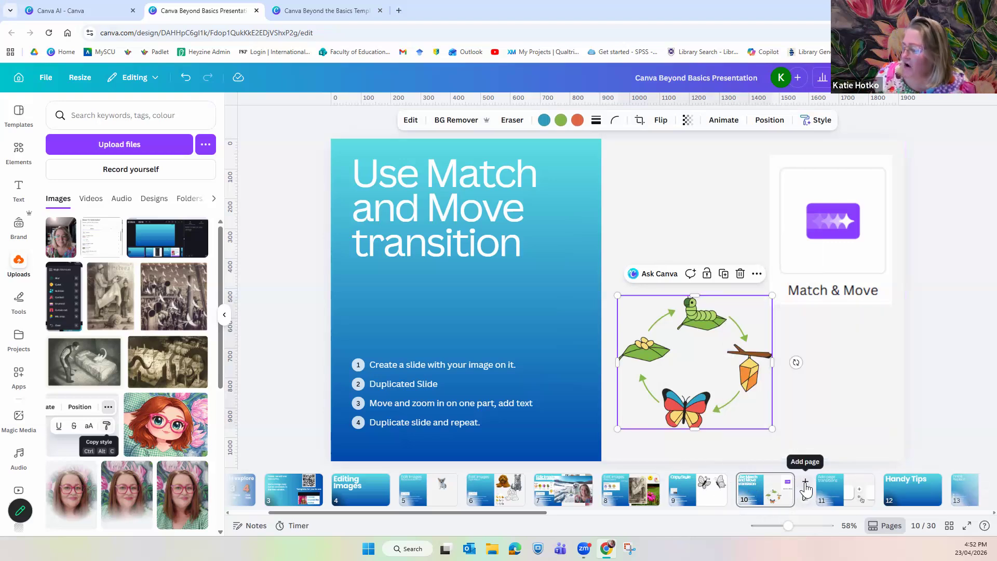
{"action": "left_click", "coordinate": [805, 482]}
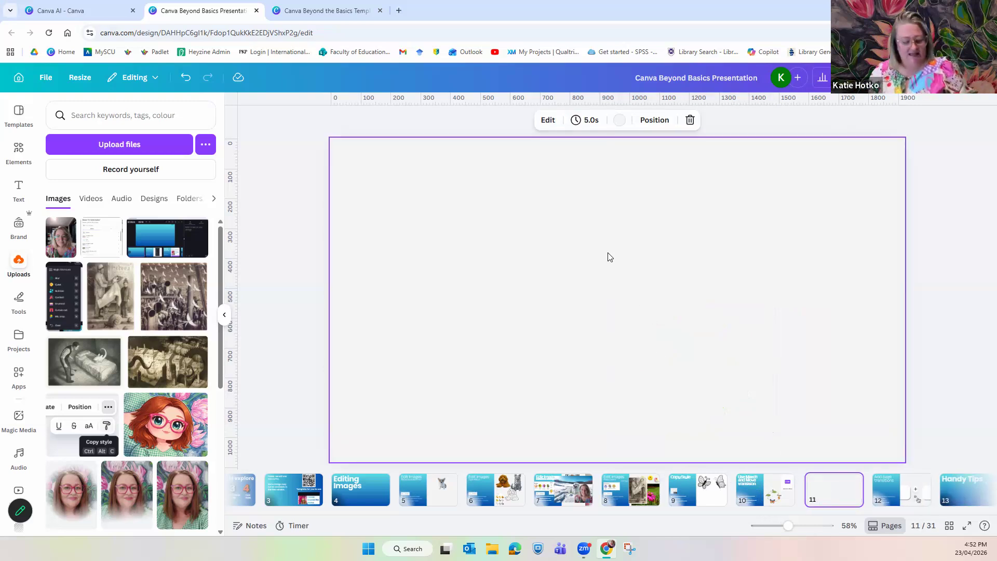
{"action": "key", "text": "ctrl+v"}
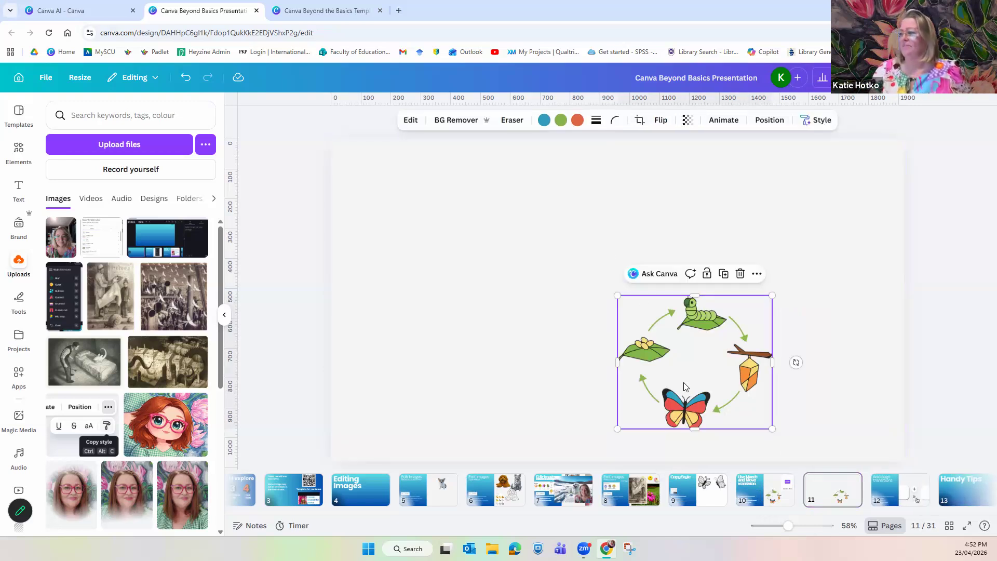
- Enlarge the life-cycle graphic on page 11 to nearly the full page height and centre it
{"action": "left_click", "coordinate": [745, 500]}
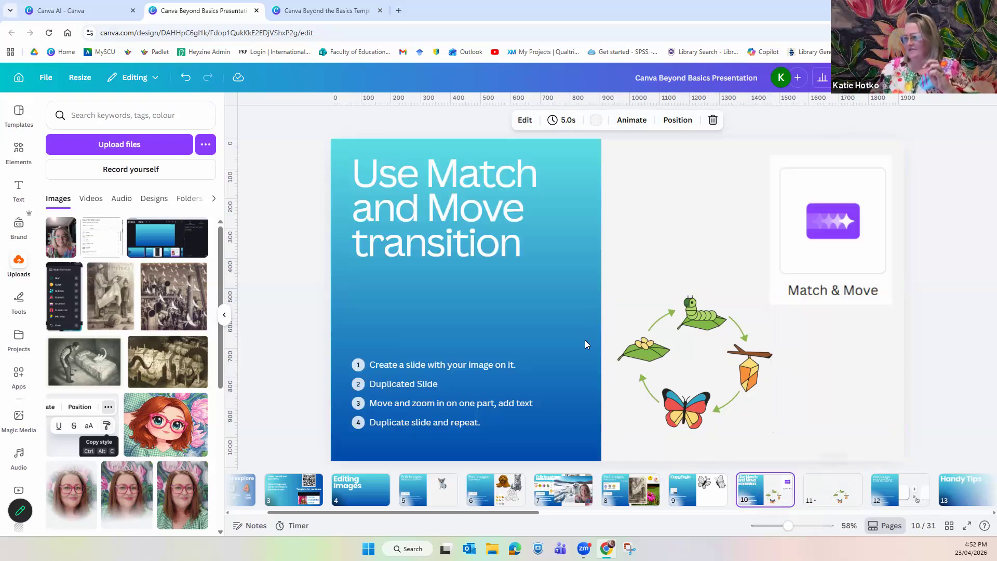
{"action": "left_click", "coordinate": [825, 491]}
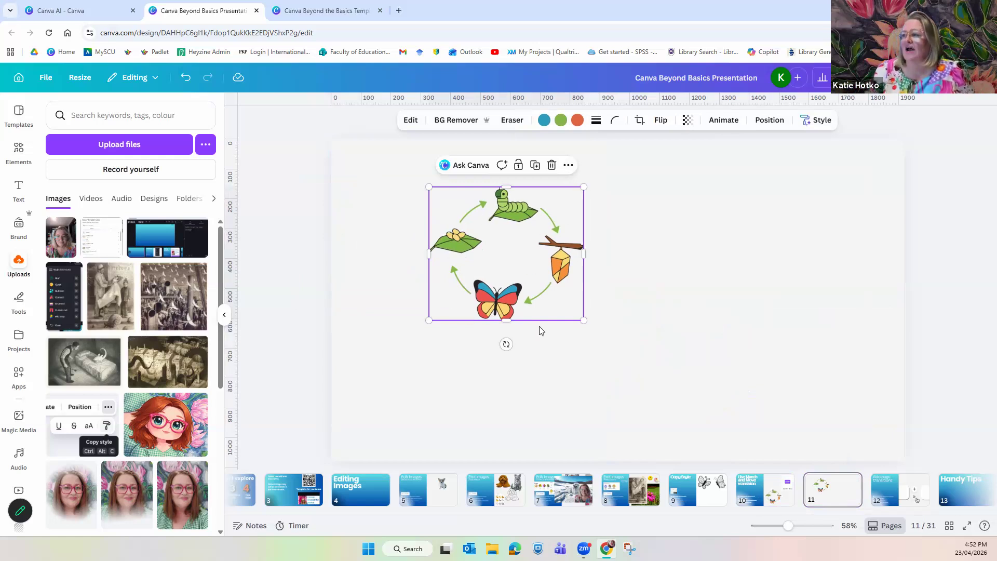
{"action": "left_click_drag", "start_coordinate": [431, 322], "coordinate": [280, 447]}
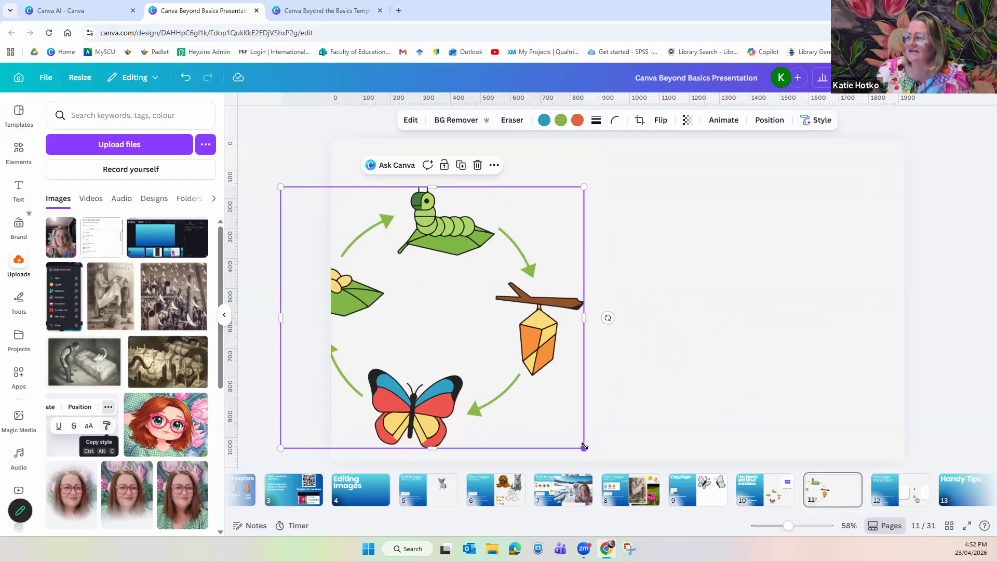
{"action": "left_click_drag", "start_coordinate": [585, 448], "coordinate": [755, 470]}
{"action": "left_click_drag", "start_coordinate": [556, 230], "coordinate": [759, 190]}
{"action": "left_click_drag", "start_coordinate": [692, 283], "coordinate": [703, 252]}
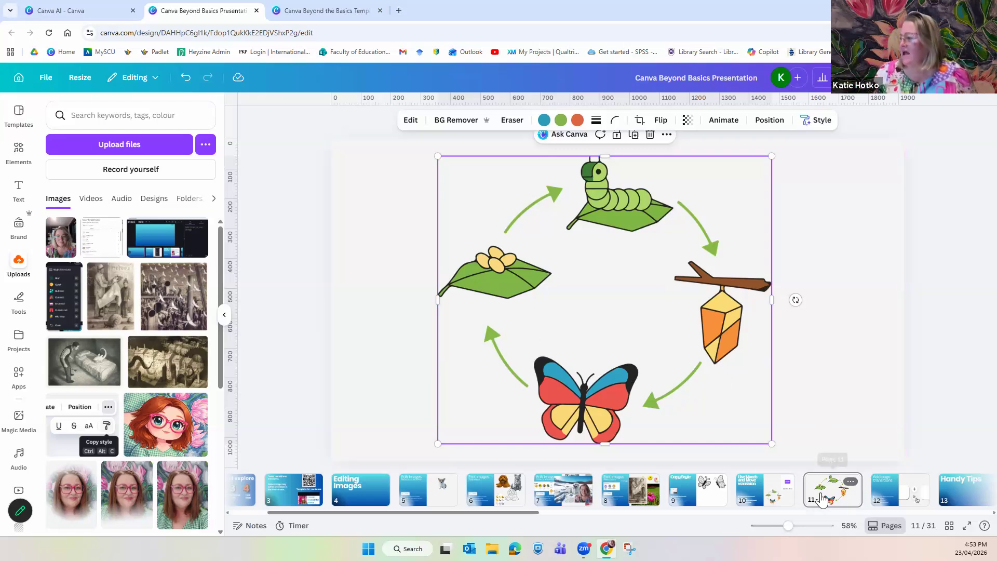
- Duplicate page 11 with the enlarged life-cycle graphic
{"action": "left_click", "coordinate": [845, 489]}
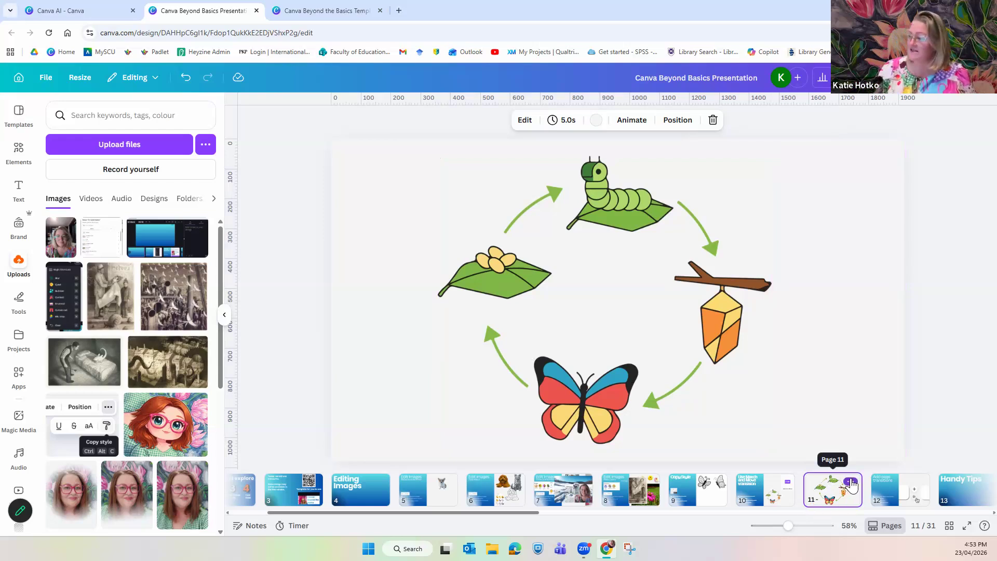
{"action": "left_click", "coordinate": [850, 482]}
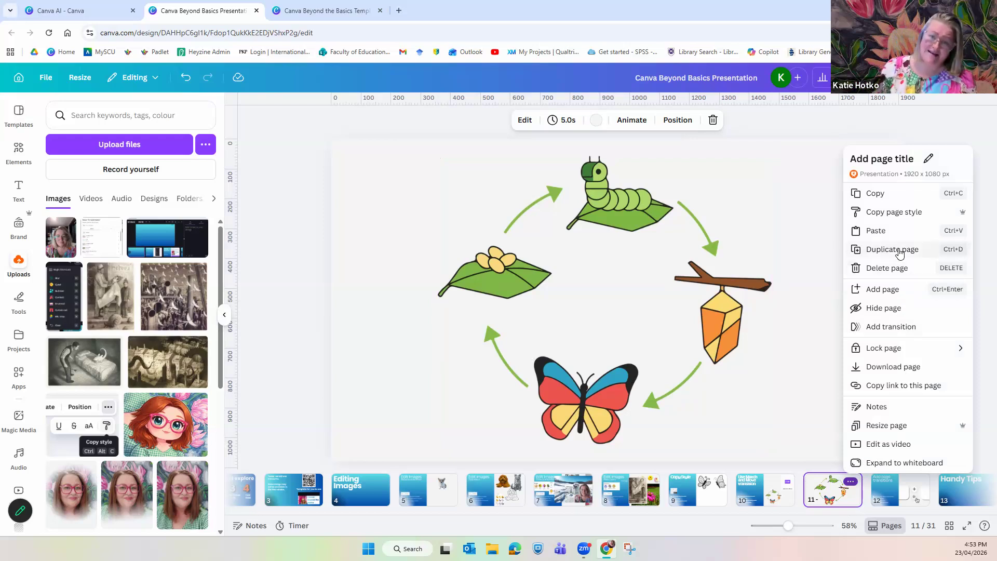
{"action": "left_click", "coordinate": [900, 250]}
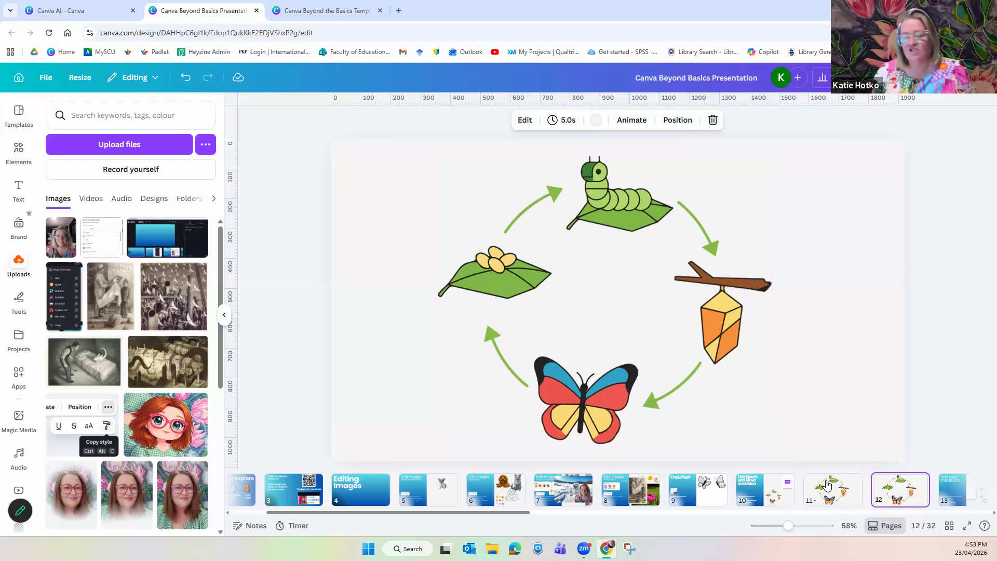
- Enlarge and reposition the life-cycle graphic on page 12 so the caterpillar is the focus, leaving space above it for text
{"action": "left_click", "coordinate": [619, 343]}
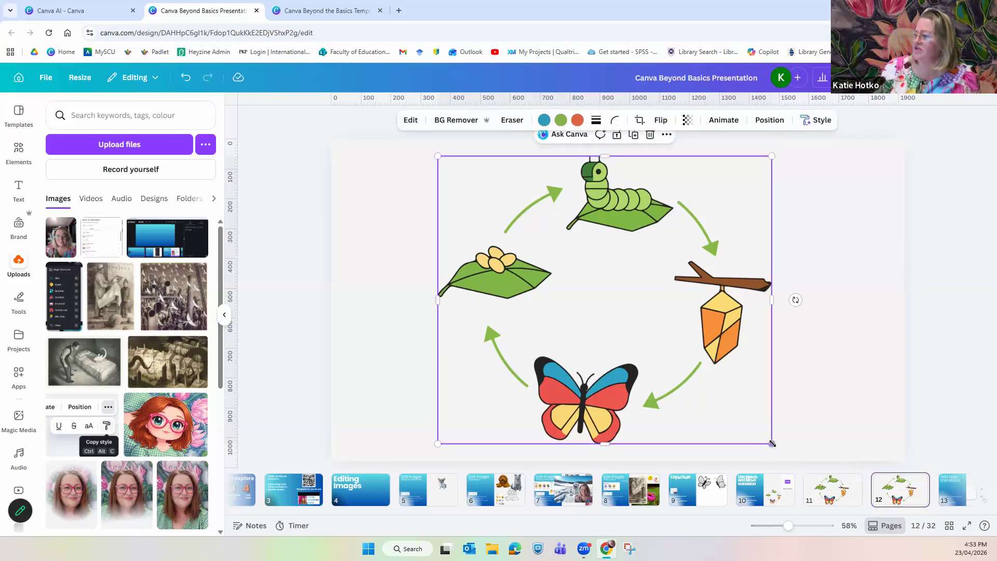
{"action": "left_click_drag", "start_coordinate": [772, 443], "coordinate": [929, 519]}
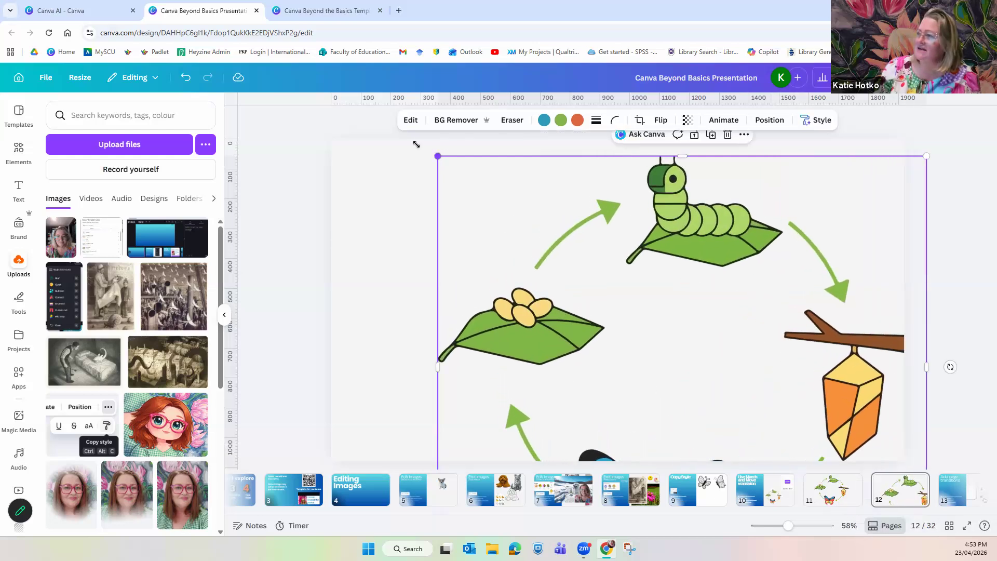
{"action": "left_click_drag", "start_coordinate": [438, 156], "coordinate": [289, 111]}
{"action": "left_click_drag", "start_coordinate": [588, 223], "coordinate": [525, 409]}
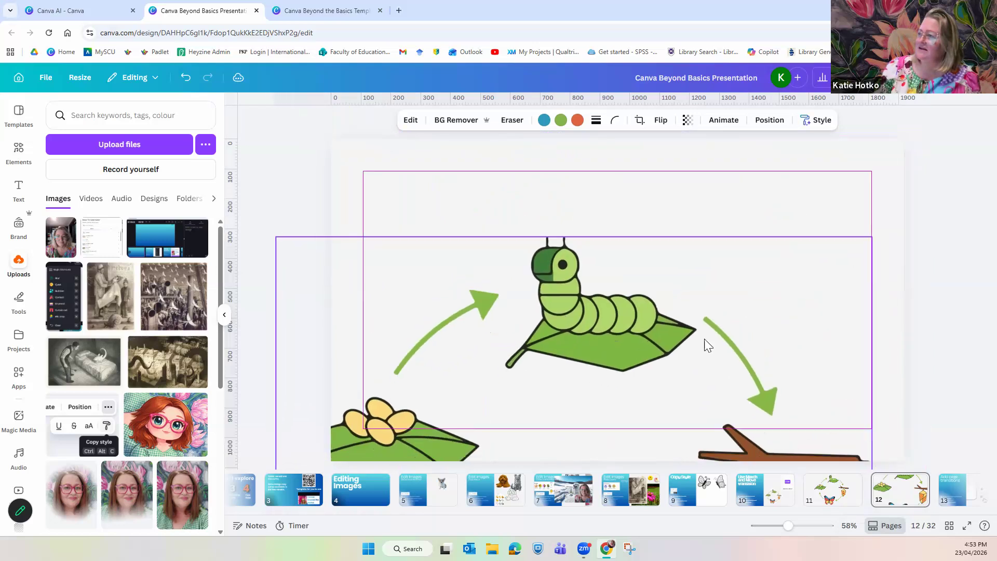
{"action": "left_click_drag", "start_coordinate": [871, 236], "coordinate": [920, 195]}
{"action": "left_click_drag", "start_coordinate": [698, 289], "coordinate": [584, 361]}
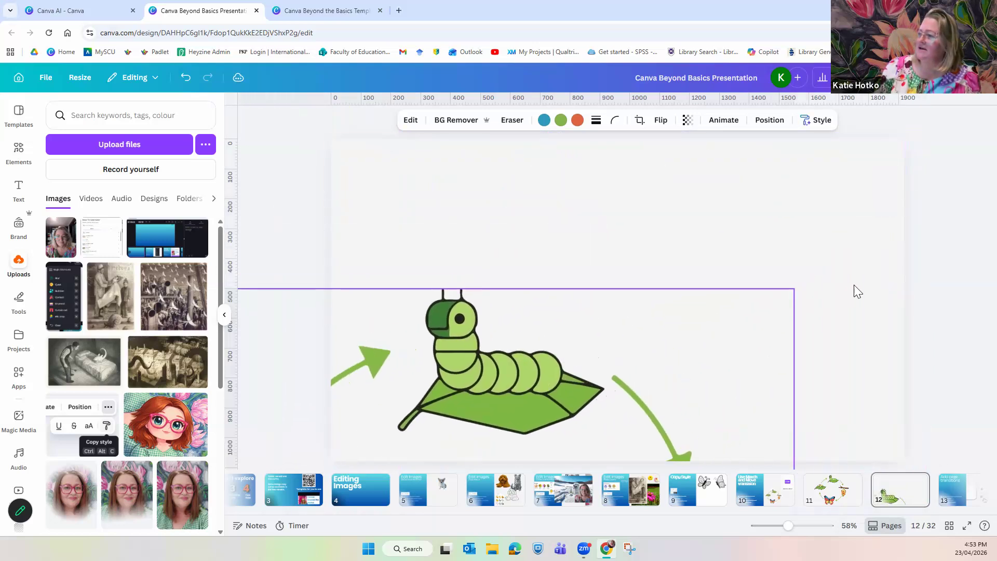
{"action": "left_click_drag", "start_coordinate": [795, 287], "coordinate": [836, 252]}
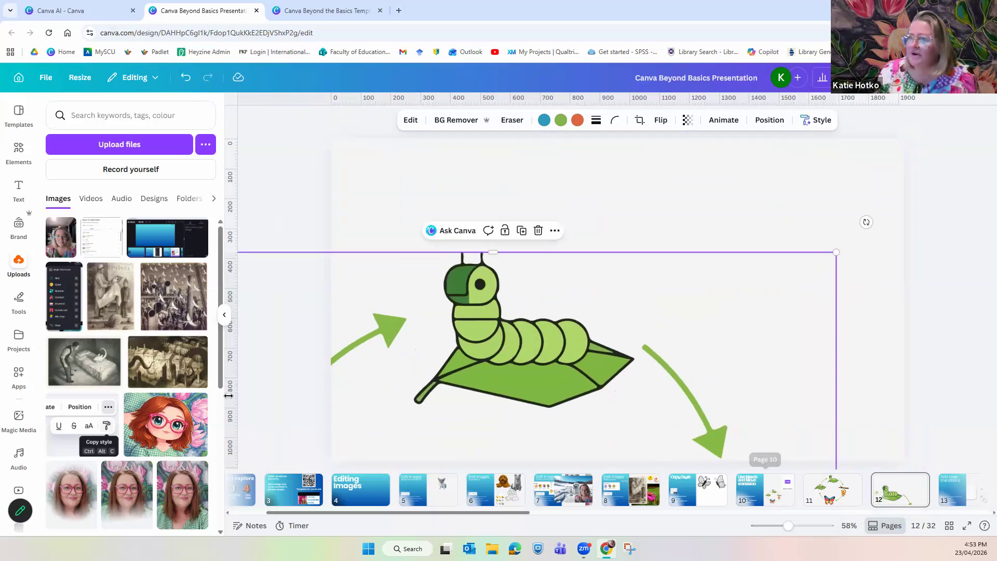
- Copy the "1. Egg" section from the presenter notes of page 10 into a new text box on page 12
{"action": "left_click", "coordinate": [245, 525]}
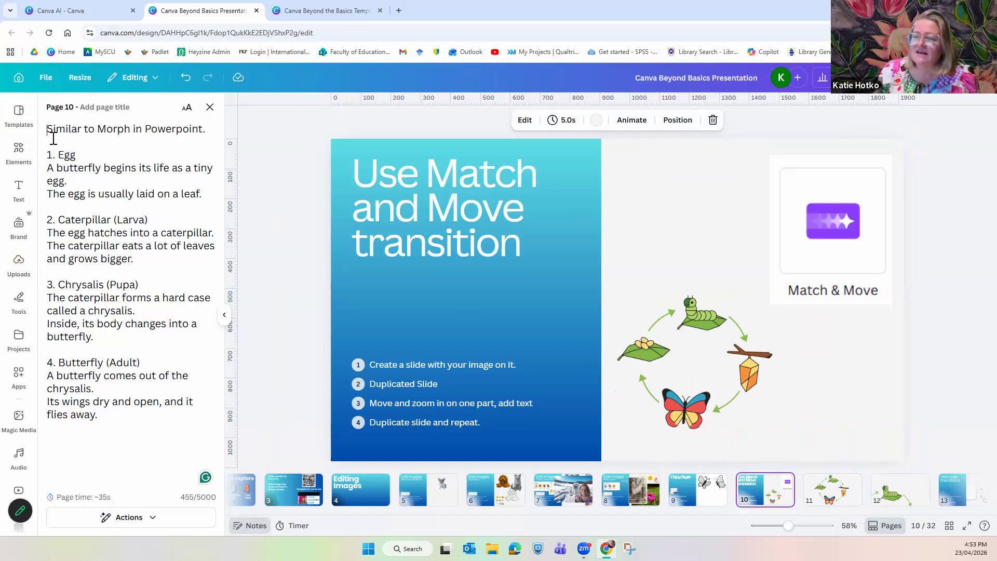
{"action": "left_click_drag", "start_coordinate": [47, 154], "coordinate": [209, 193]}
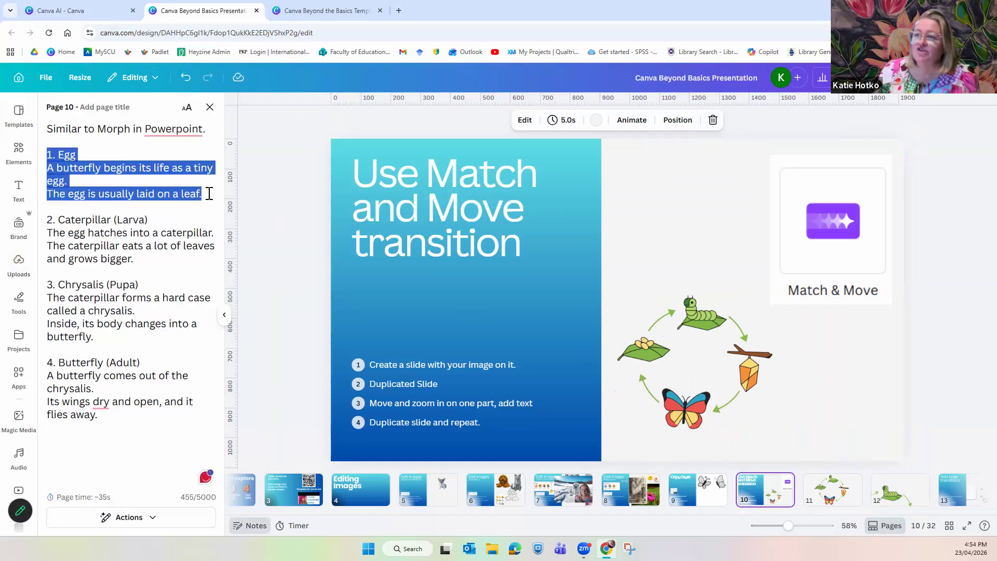
{"action": "right_click", "coordinate": [71, 160]}
{"action": "left_click", "coordinate": [107, 207]}
{"action": "left_click", "coordinate": [884, 498]}
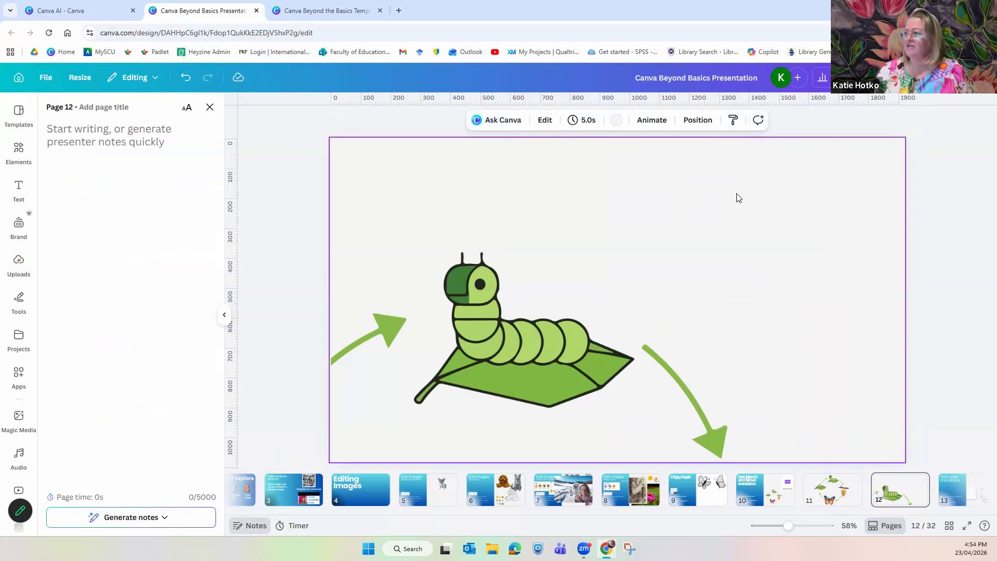
{"action": "key", "text": "t"}
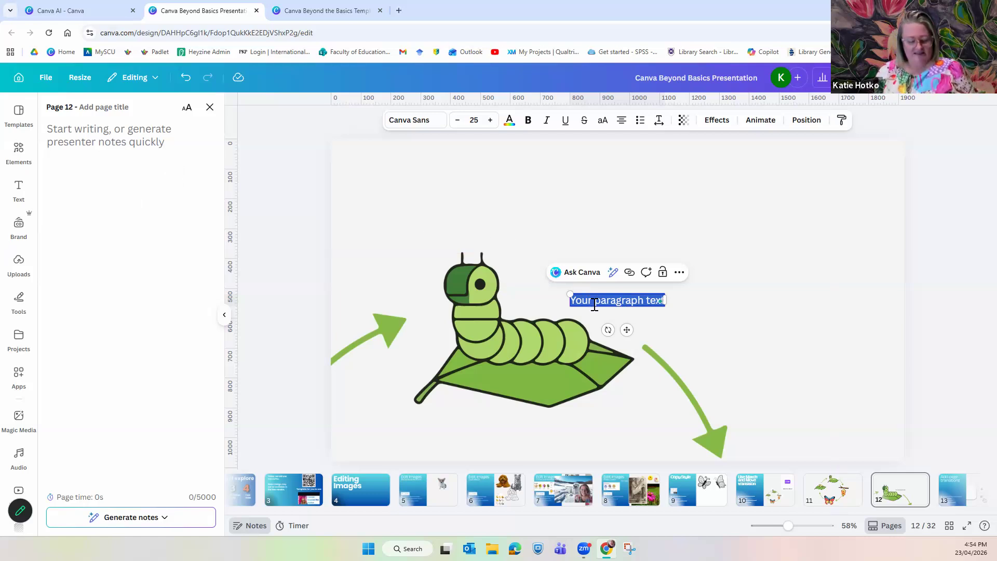
{"action": "key", "text": "ctrl+v"}
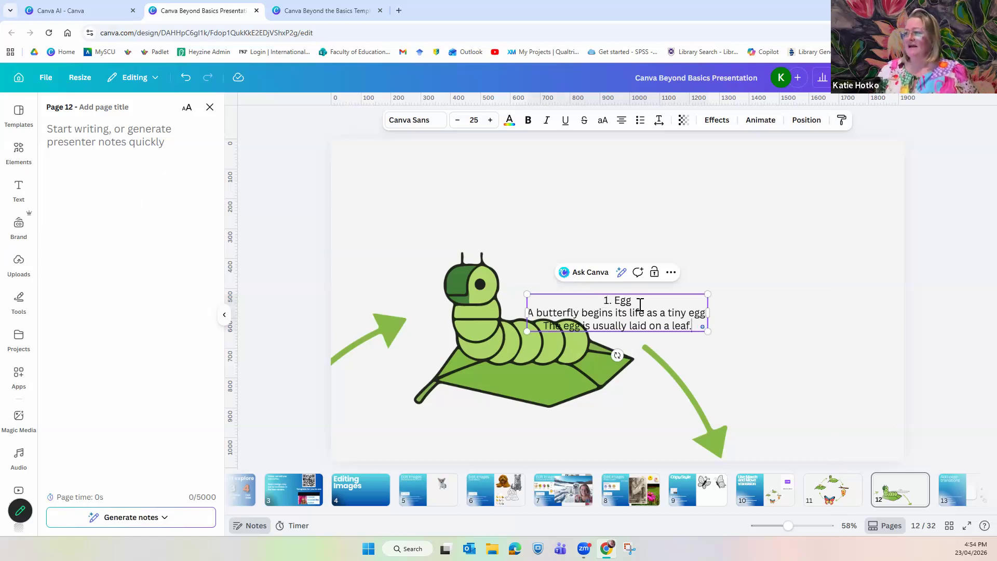
- Set the heading line of the Egg text to size 80 and remove the number before "Egg"
{"action": "triple_click", "coordinate": [641, 305]}
{"action": "left_click", "coordinate": [478, 121]}
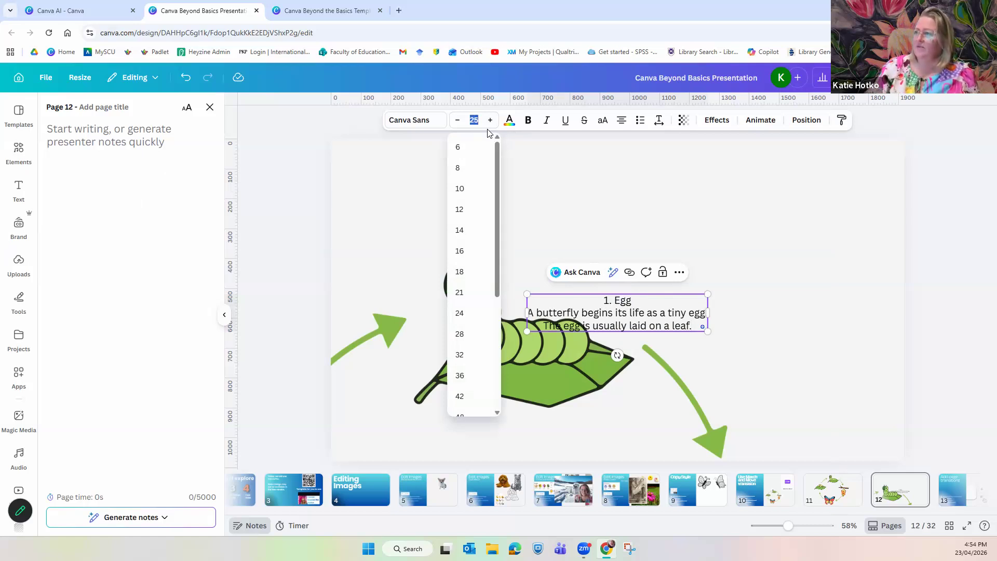
{"action": "type", "text": "80"}
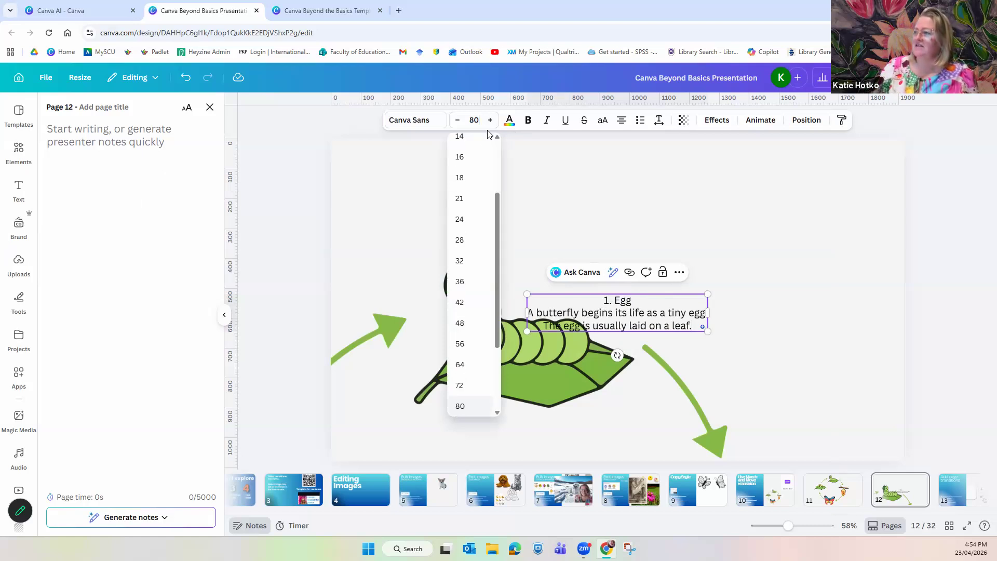
{"action": "left_click", "coordinate": [582, 162]}
{"action": "double_click", "coordinate": [601, 320]}
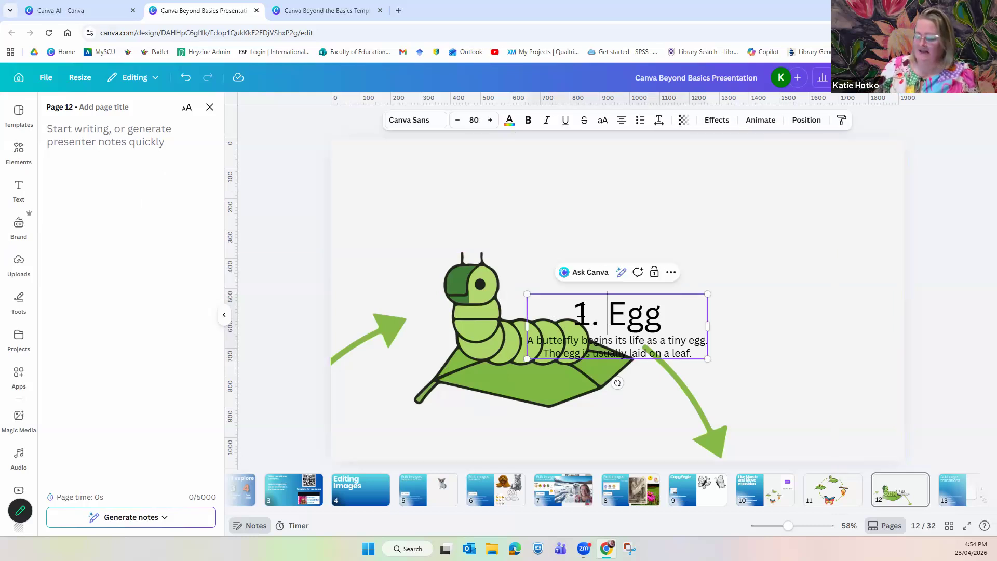
{"action": "key", "text": "BackSpace"}
{"action": "key", "text": "BackSpace"}
{"action": "key", "text": "BackSpace"}
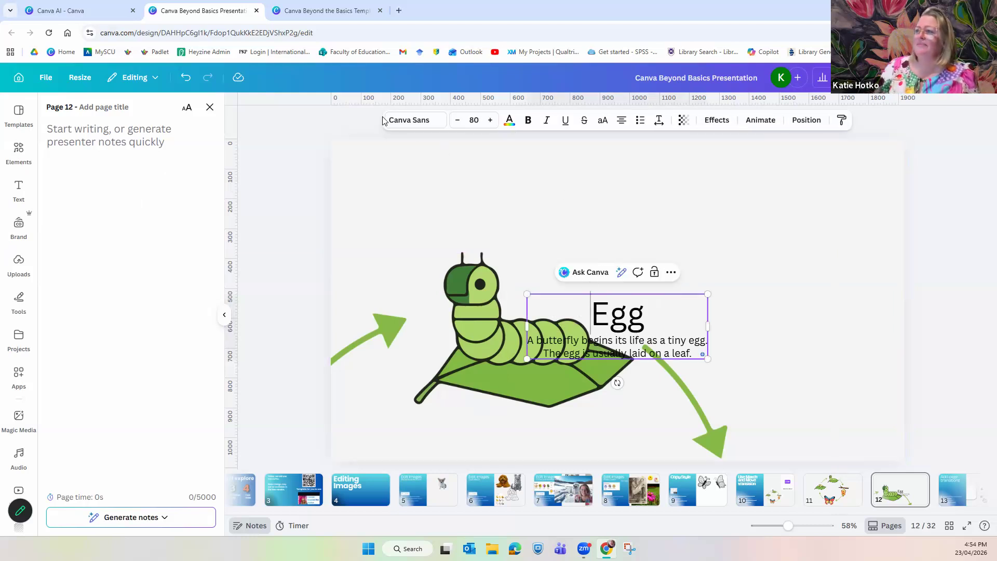
- Change the "Egg" heading to the Poppins font and make it bold
{"action": "left_click", "coordinate": [396, 122]}
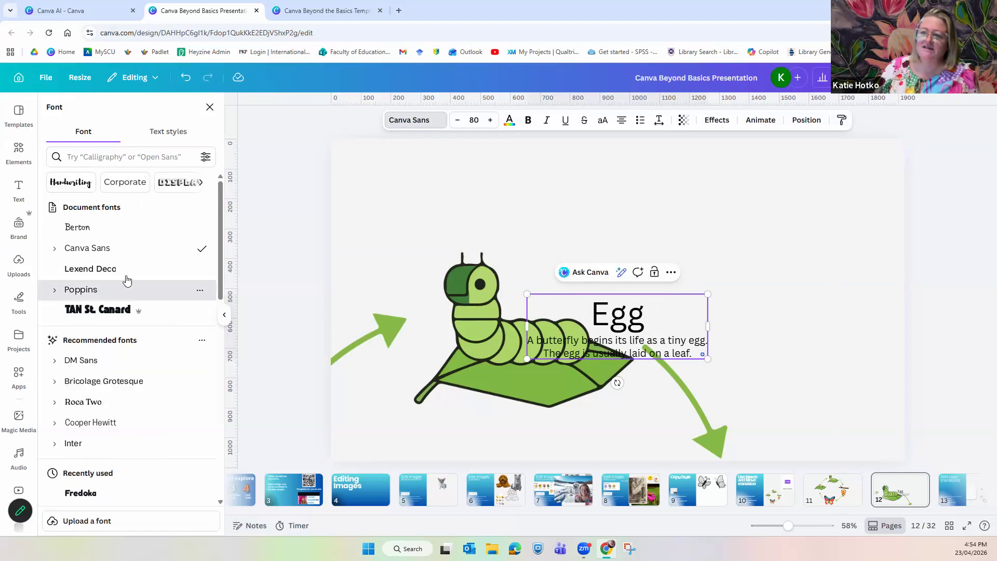
{"action": "left_click", "coordinate": [120, 290]}
{"action": "left_click", "coordinate": [528, 121]}
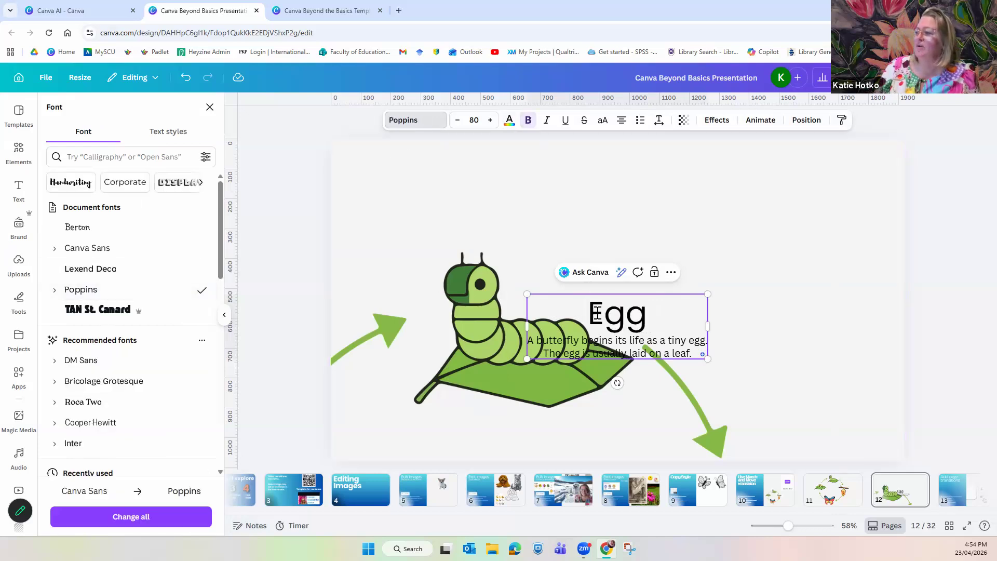
{"action": "double_click", "coordinate": [647, 312]}
{"action": "left_click", "coordinate": [528, 120]}
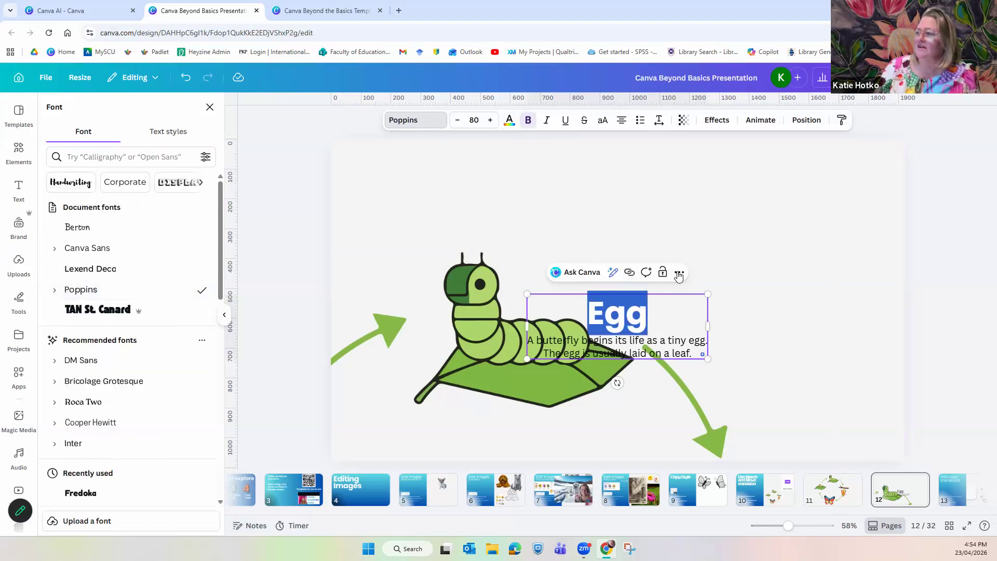
- Move the Egg text box to the page's upper right area and scale it up beside the caterpillar
{"action": "left_click", "coordinate": [648, 314]}
{"action": "left_click_drag", "start_coordinate": [671, 329], "coordinate": [770, 232]}
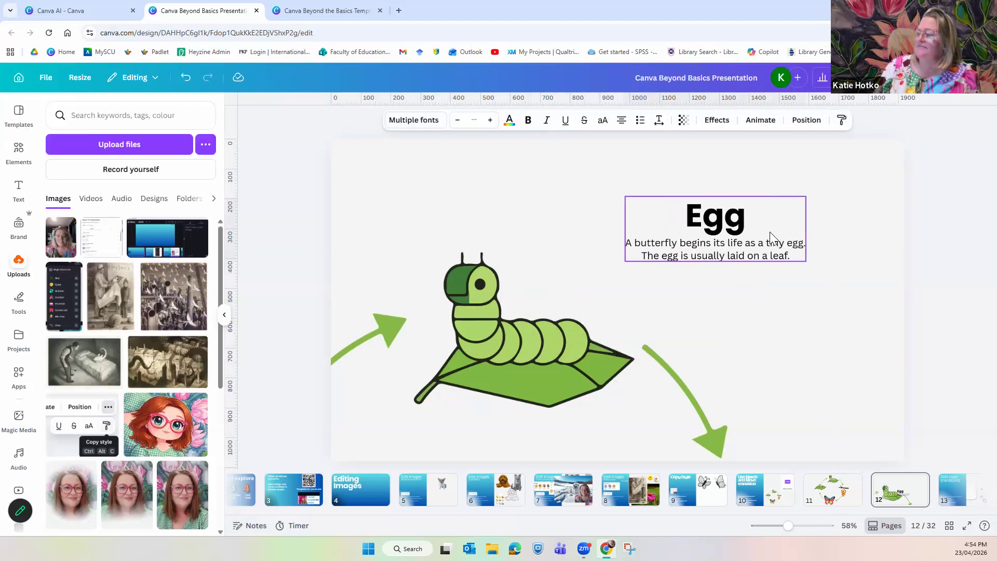
{"action": "left_click_drag", "start_coordinate": [805, 263], "coordinate": [859, 357]}
- Duplicate page 12 with the caterpillar close-up and the Egg text
{"action": "left_click", "coordinate": [856, 402]}
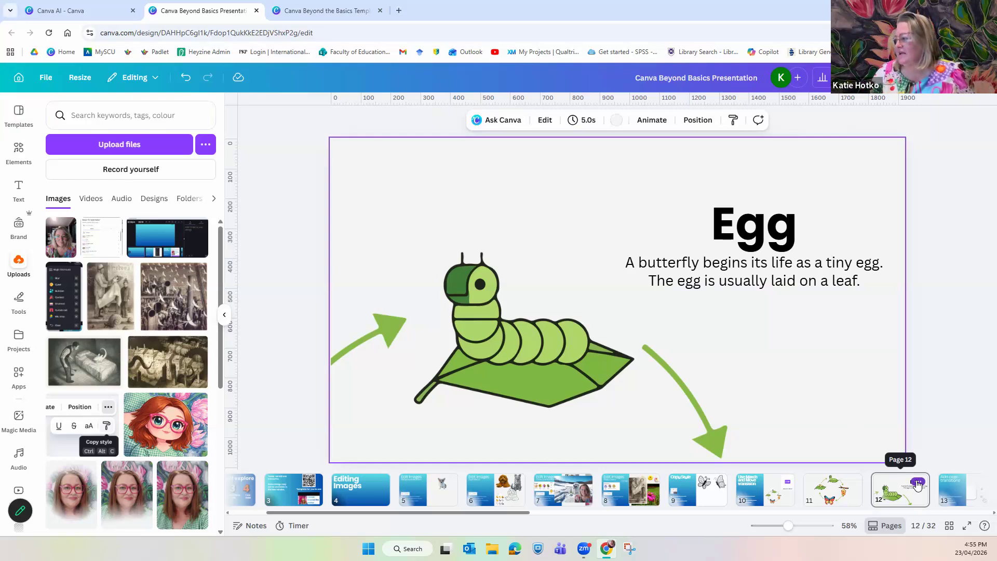
{"action": "left_click", "coordinate": [917, 483]}
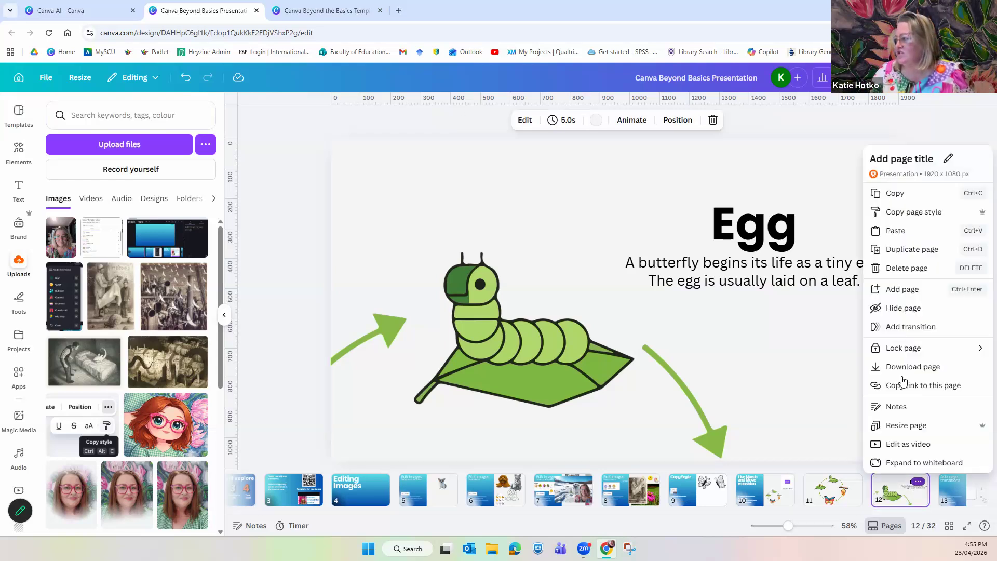
{"action": "left_click", "coordinate": [906, 252]}
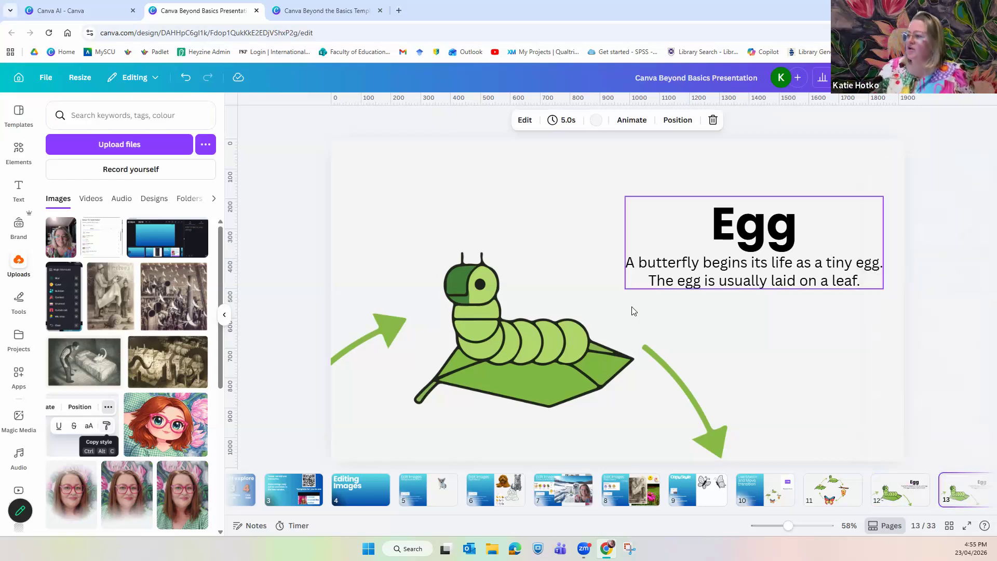
- Move the life-cycle illustration on page 13 so the chrysalis fills the area beside the Egg text
{"action": "left_click", "coordinate": [499, 335]}
{"action": "left_click_drag", "start_coordinate": [581, 414], "coordinate": [368, 262]}
{"action": "left_click_drag", "start_coordinate": [550, 377], "coordinate": [381, 161]}
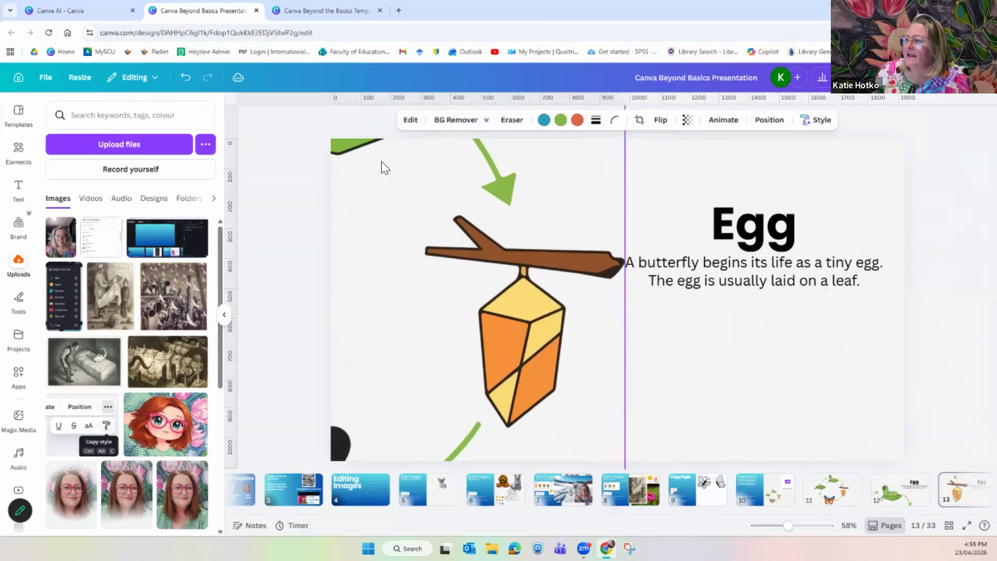
{"action": "left_click", "coordinate": [758, 288]}
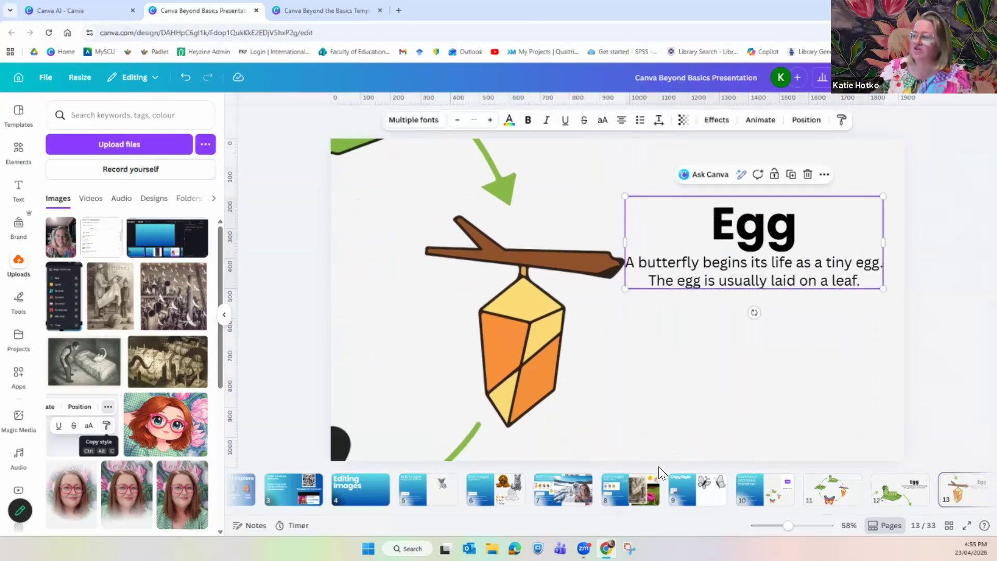
- Copy the "Caterpillar (Larva)" heading and its two sentences, without the number, from the notes of page 10
{"action": "left_click", "coordinate": [764, 489]}
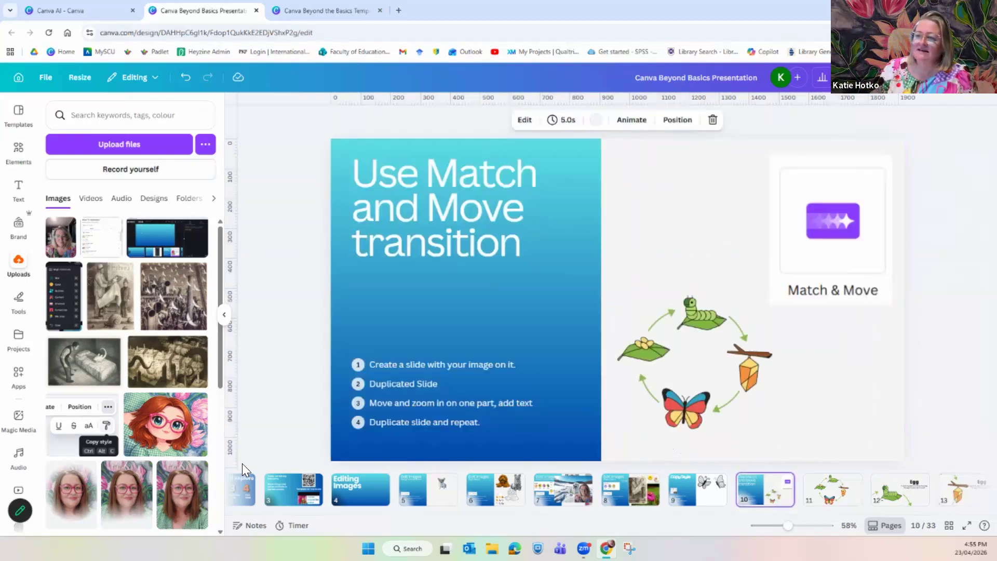
{"action": "left_click", "coordinate": [249, 525]}
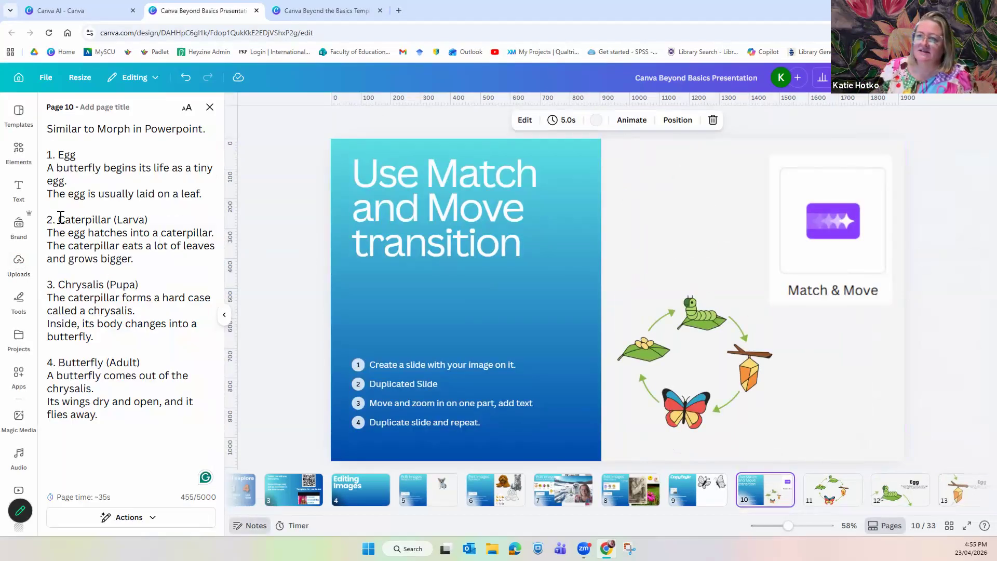
{"action": "left_click_drag", "start_coordinate": [58, 219], "coordinate": [162, 263]}
{"action": "right_click", "coordinate": [97, 254]}
{"action": "left_click", "coordinate": [134, 301]}
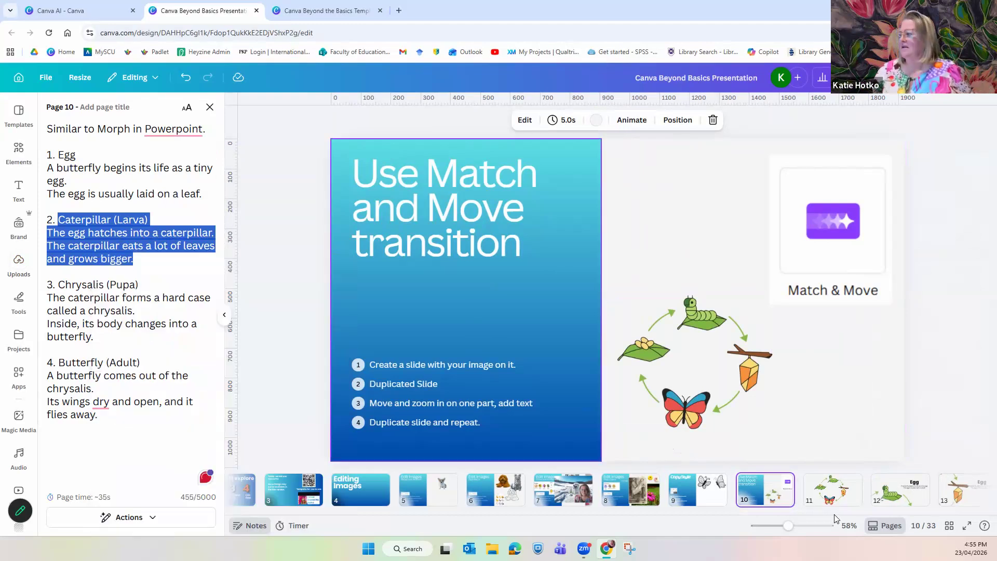
- Replace the Egg text on page 13 with the copied Caterpillar (Larva) text
{"action": "left_click", "coordinate": [958, 490]}
{"action": "left_click", "coordinate": [780, 251]}
{"action": "double_click", "coordinate": [780, 251]}
{"action": "left_click", "coordinate": [780, 251]}
{"action": "left_click_drag", "start_coordinate": [831, 281], "coordinate": [862, 285]}
{"action": "key", "text": "ctrl+v"}
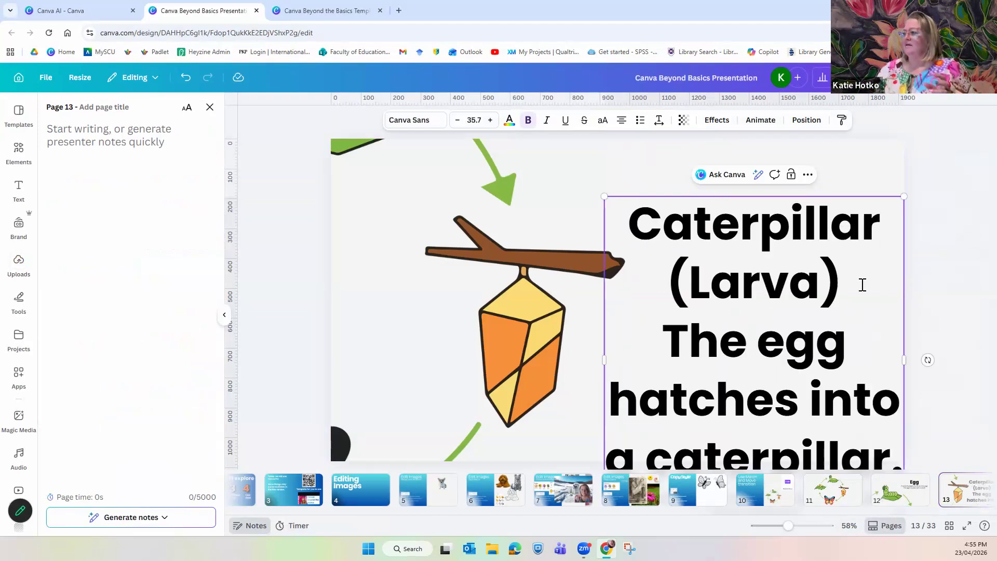
- Set the sentence "The egg hatches into a caterpillar." to font size 24
{"action": "left_click", "coordinate": [670, 339]}
{"action": "left_click", "coordinate": [814, 415], "text": "shift"}
{"action": "left_click_drag", "start_coordinate": [814, 416], "coordinate": [822, 432]}
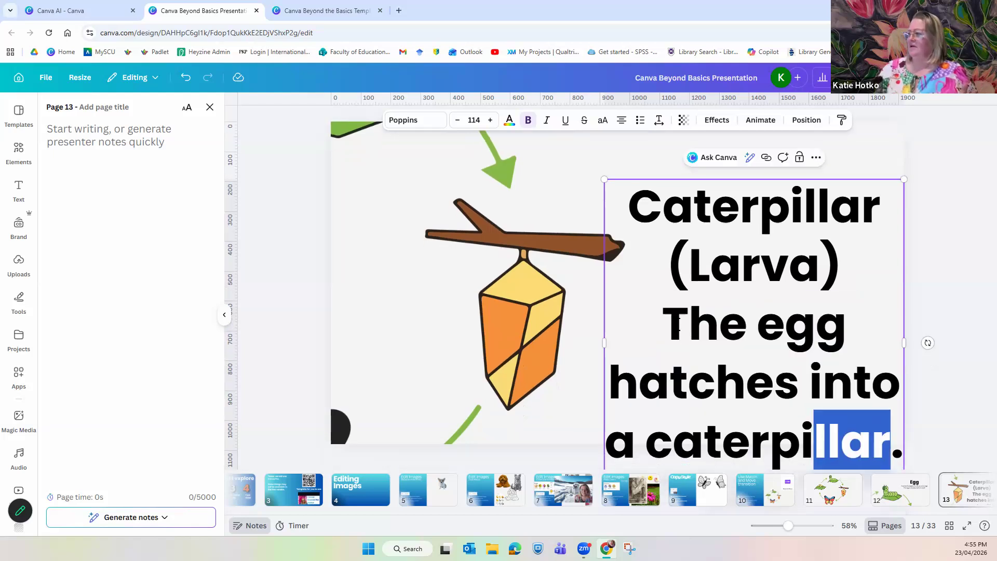
{"action": "left_click", "coordinate": [730, 351]}
{"action": "left_click_drag", "start_coordinate": [665, 327], "coordinate": [902, 453]}
{"action": "left_click", "coordinate": [468, 120]}
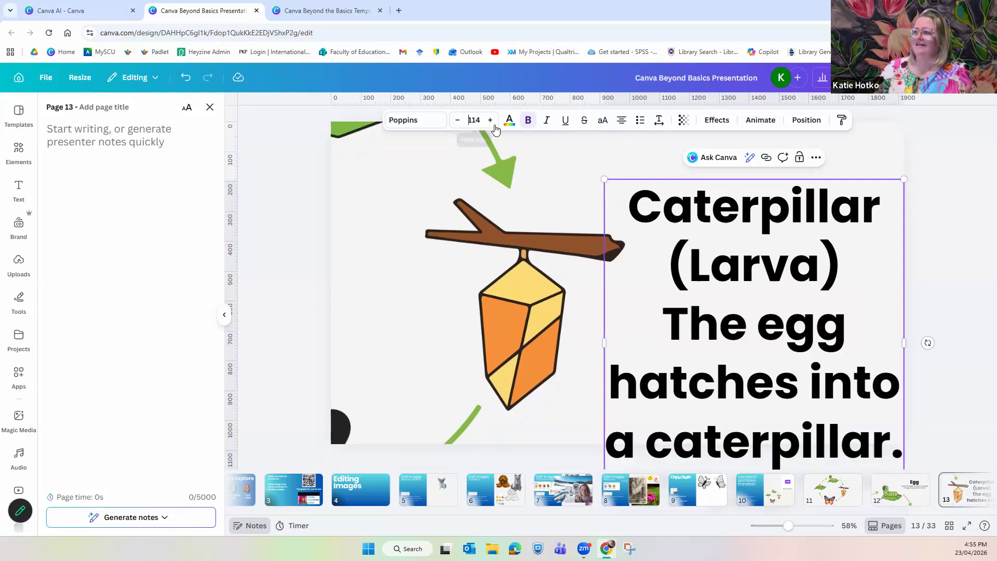
{"action": "type", "text": "4"}
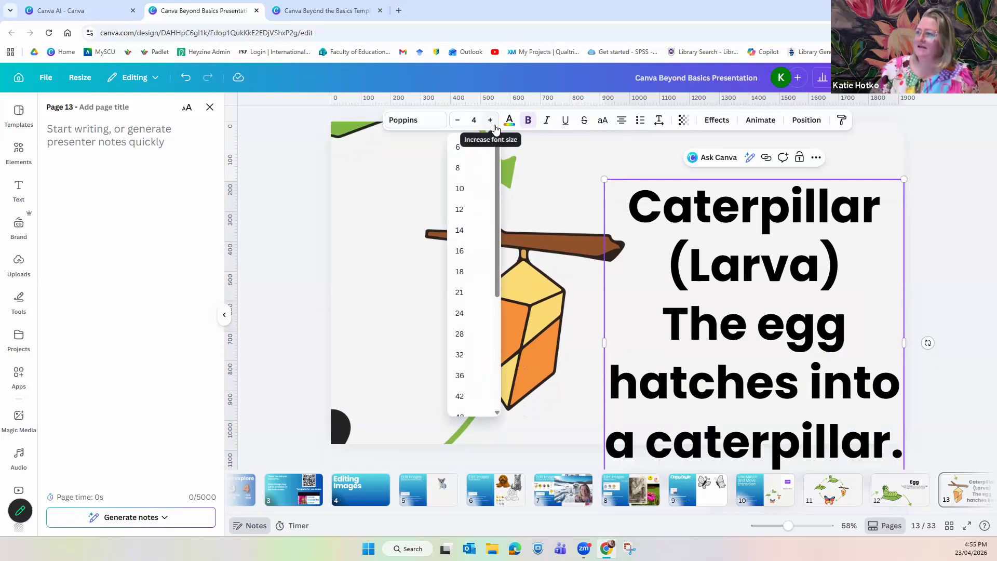
{"action": "type", "text": "2"}
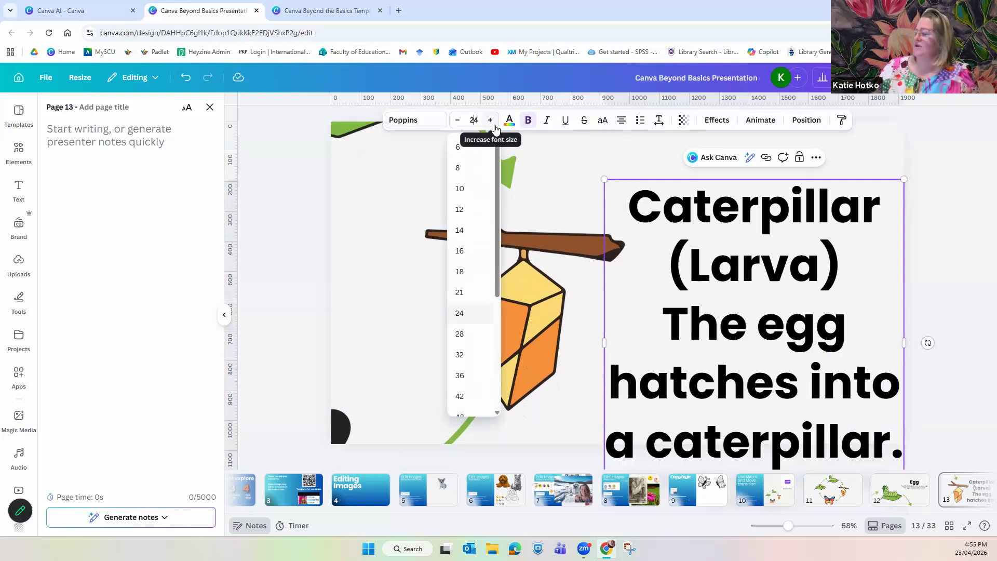
{"action": "left_click", "coordinate": [649, 302]}
- Set both sentences below the "Caterpillar (Larva)" heading to font size 35
{"action": "left_click_drag", "start_coordinate": [666, 318], "coordinate": [800, 351]}
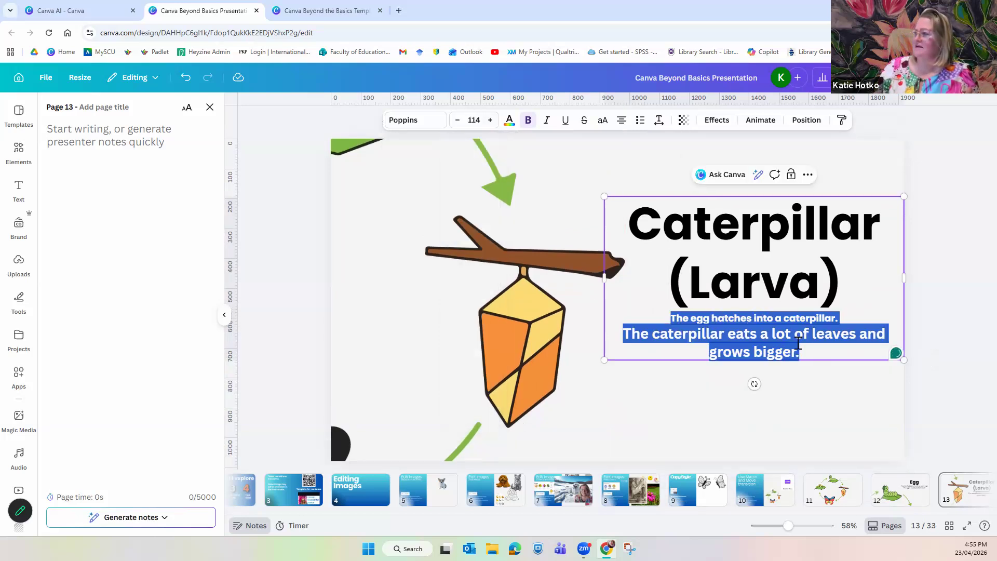
{"action": "left_click", "coordinate": [478, 123]}
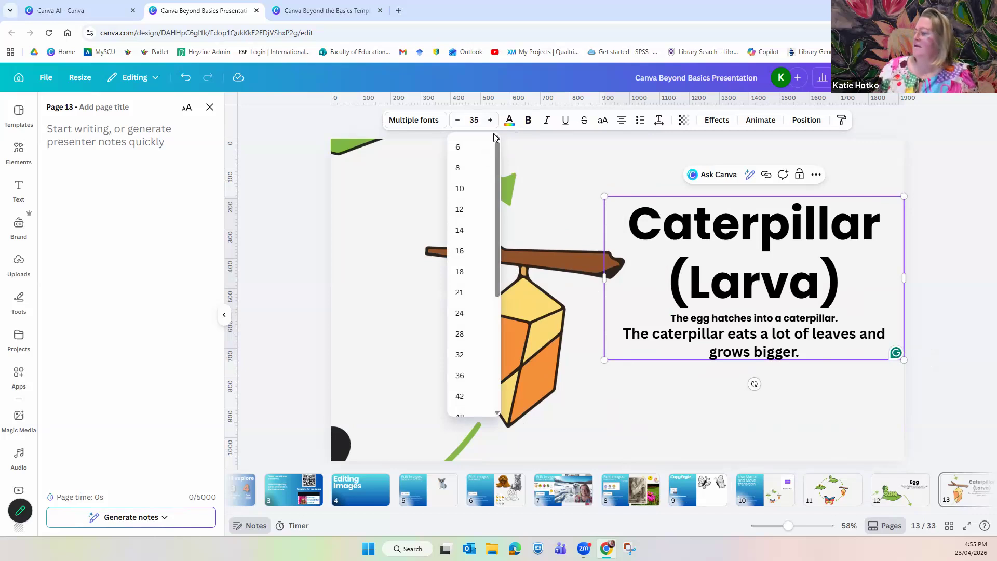
{"action": "left_click", "coordinate": [550, 193]}
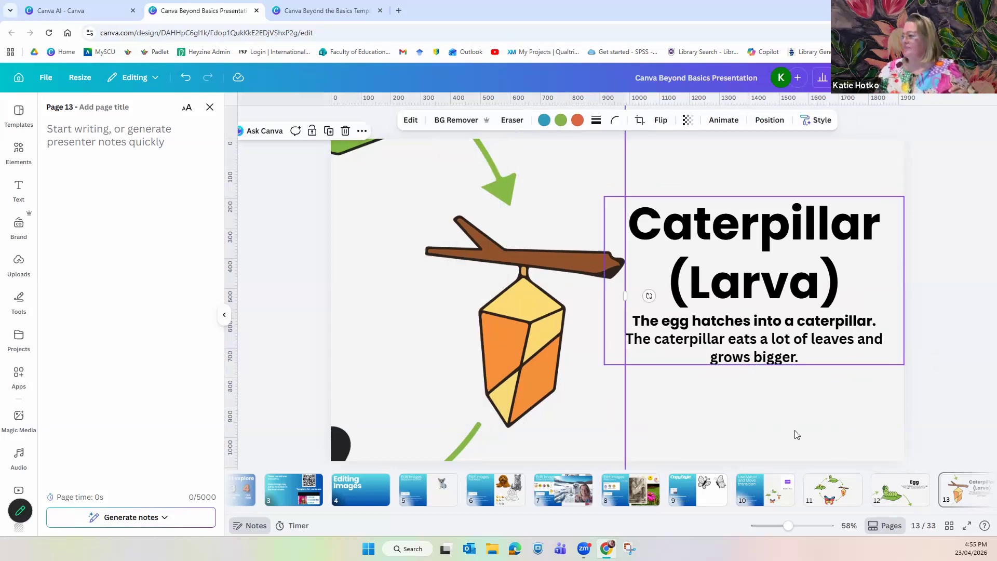
- Duplicate page 13 with the chrysalis close-up and the Caterpillar (Larva) text
{"action": "left_click", "coordinate": [749, 507]}
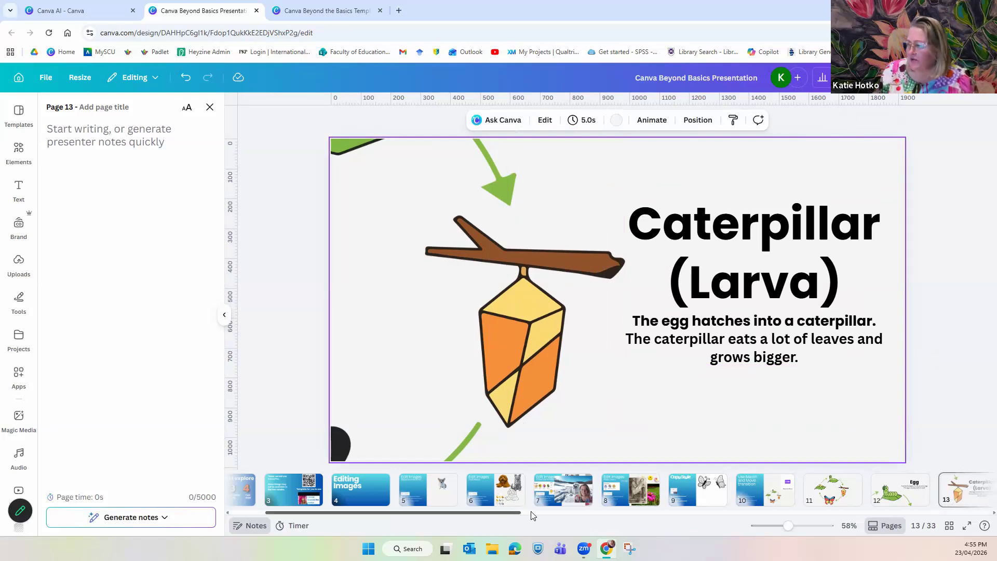
{"action": "scroll", "coordinate": [529, 516], "scroll_direction": "right", "scroll_amount": 5}
{"action": "left_click", "coordinate": [613, 500]}
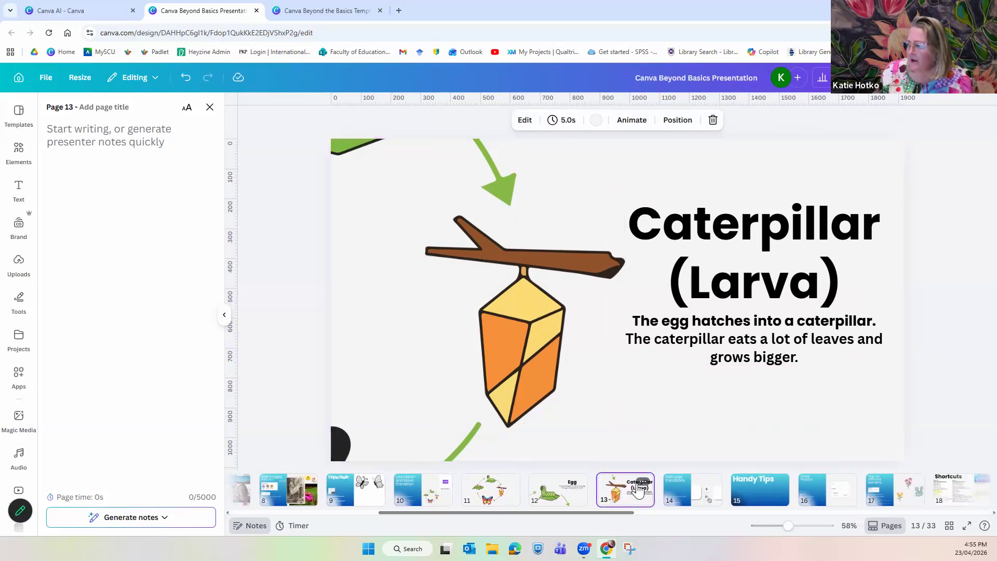
{"action": "left_click", "coordinate": [643, 481]}
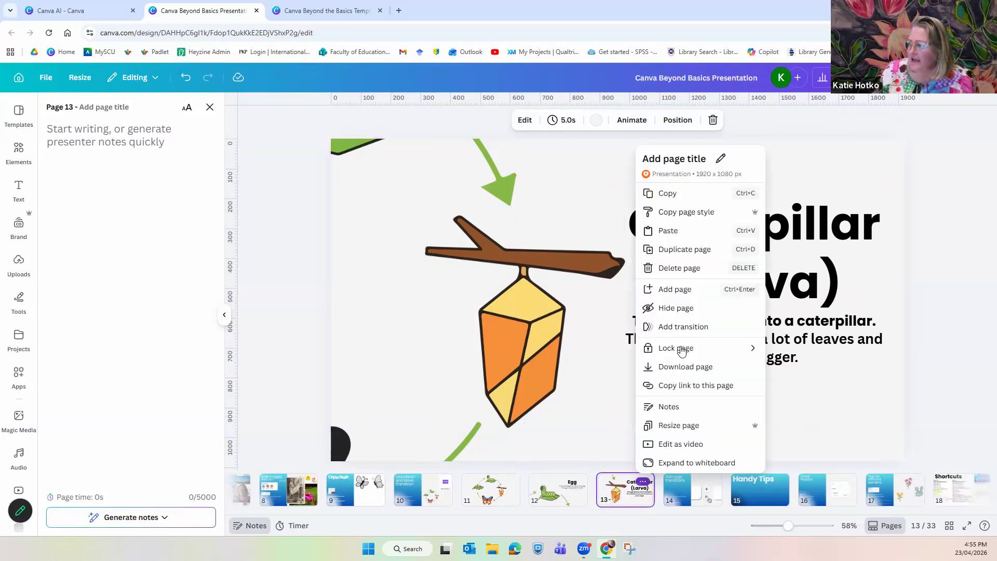
{"action": "left_click", "coordinate": [688, 250]}
- Move the life-cycle illustration on page 14 to show the butterfly beside the text, and rotate it so the butterfly tilts
{"action": "left_click_drag", "start_coordinate": [519, 383], "coordinate": [708, 187]}
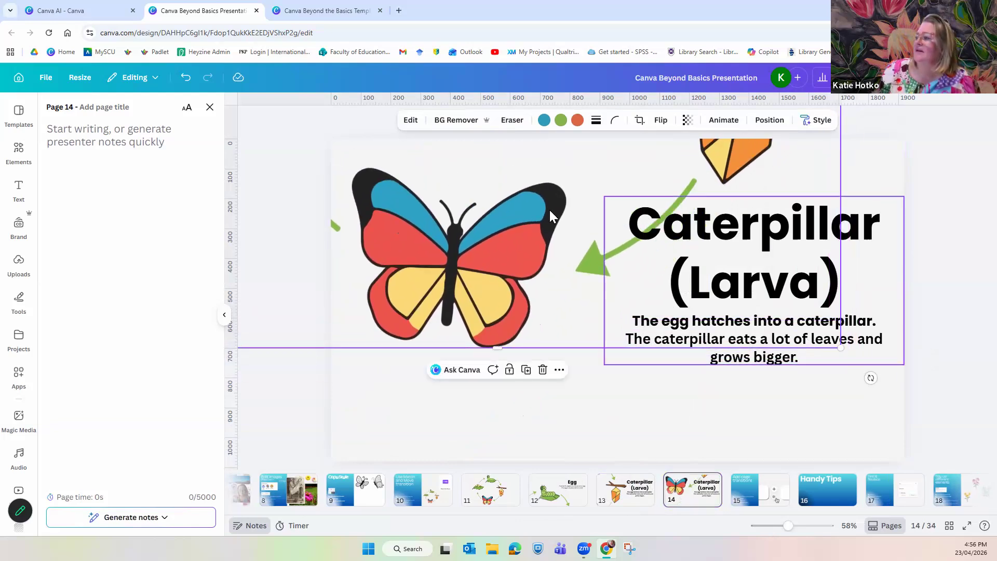
{"action": "left_click_drag", "start_coordinate": [871, 377], "coordinate": [857, 193]}
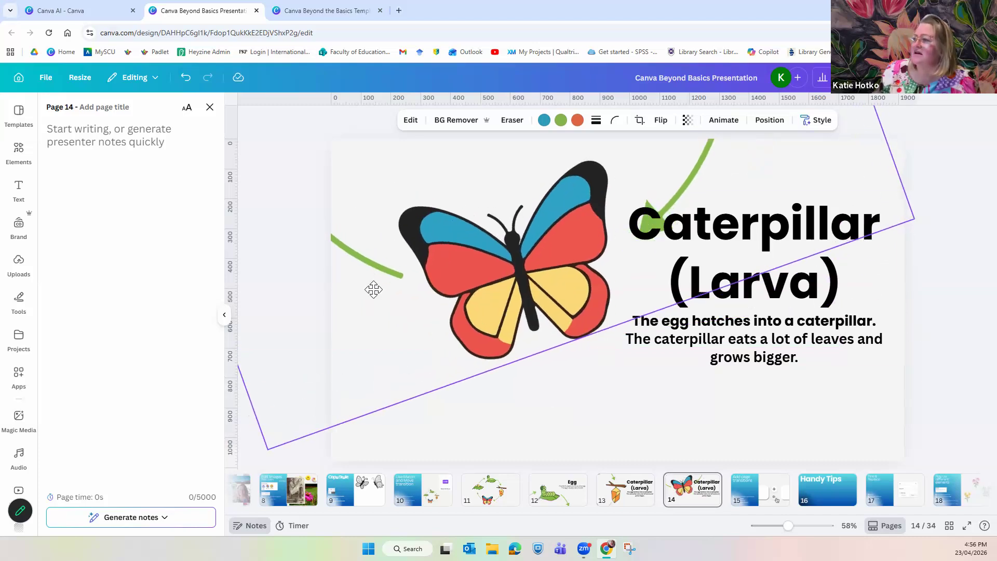
{"action": "left_click_drag", "start_coordinate": [387, 301], "coordinate": [353, 358]}
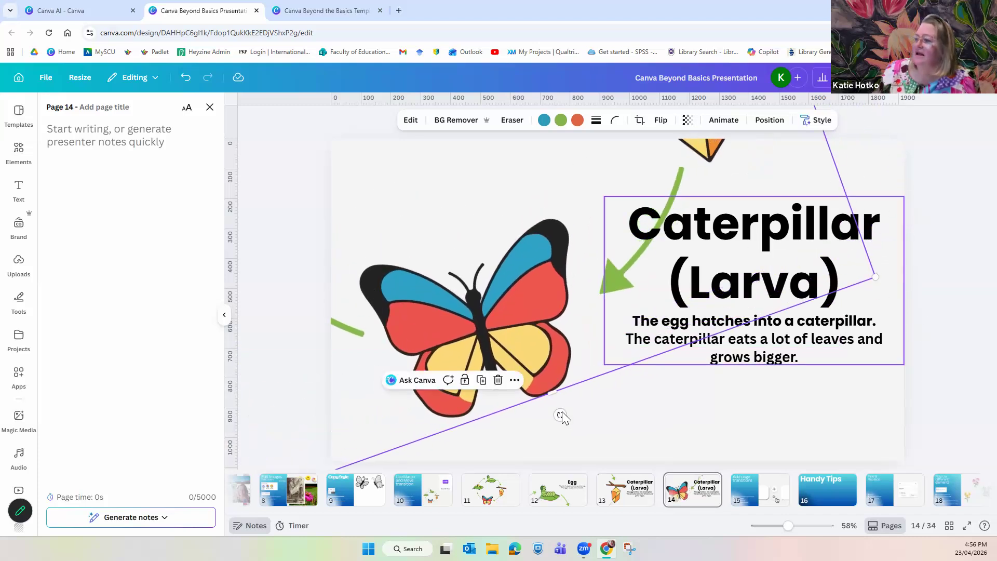
{"action": "left_click_drag", "start_coordinate": [583, 408], "coordinate": [618, 379]}
- Replace the heading "Caterpillar (Larva)" on page 14 with "Butterfly"
{"action": "left_click", "coordinate": [738, 327]}
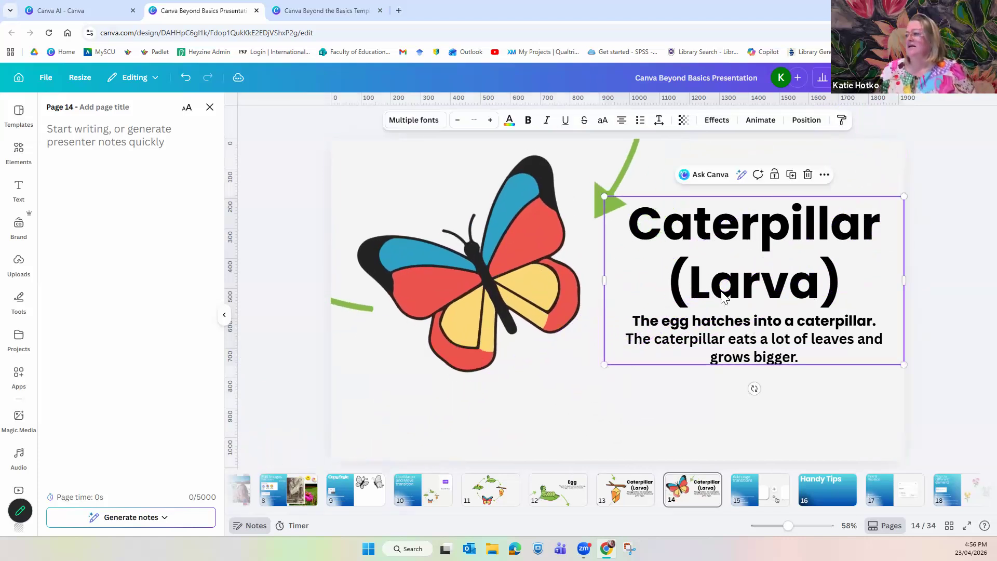
{"action": "left_click", "coordinate": [653, 226]}
{"action": "left_click_drag", "start_coordinate": [630, 224], "coordinate": [850, 274]}
{"action": "type", "text": "Butterfly"}
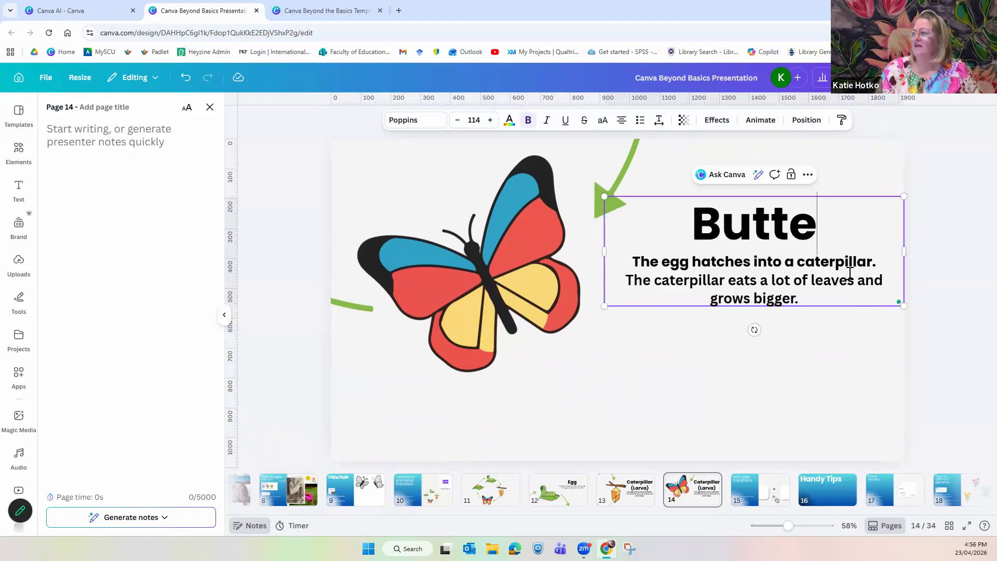
- Duplicate page 14 and move the illustration on the copy so the eggs on the leaf sit beside the text
{"action": "left_click", "coordinate": [710, 482]}
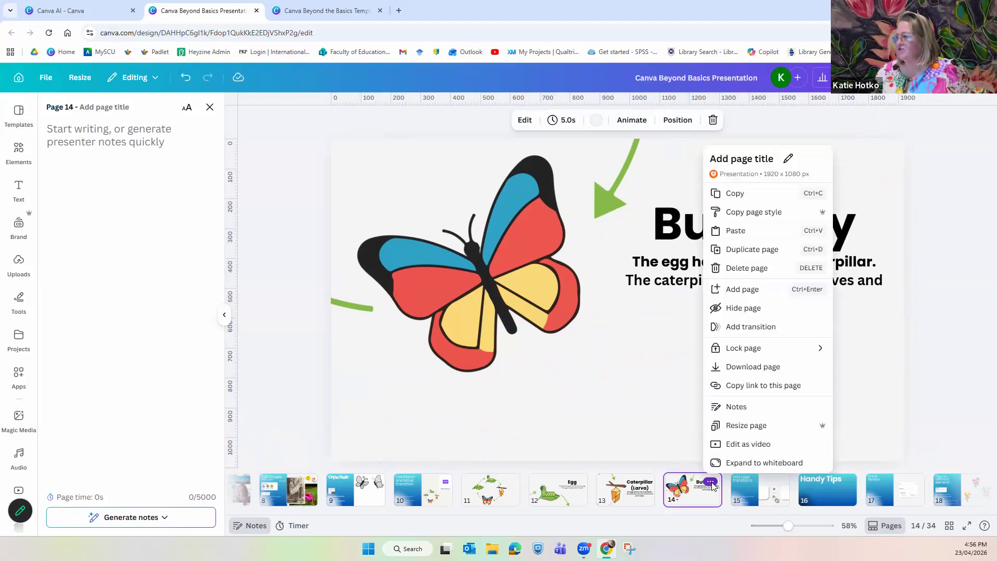
{"action": "left_click", "coordinate": [746, 250]}
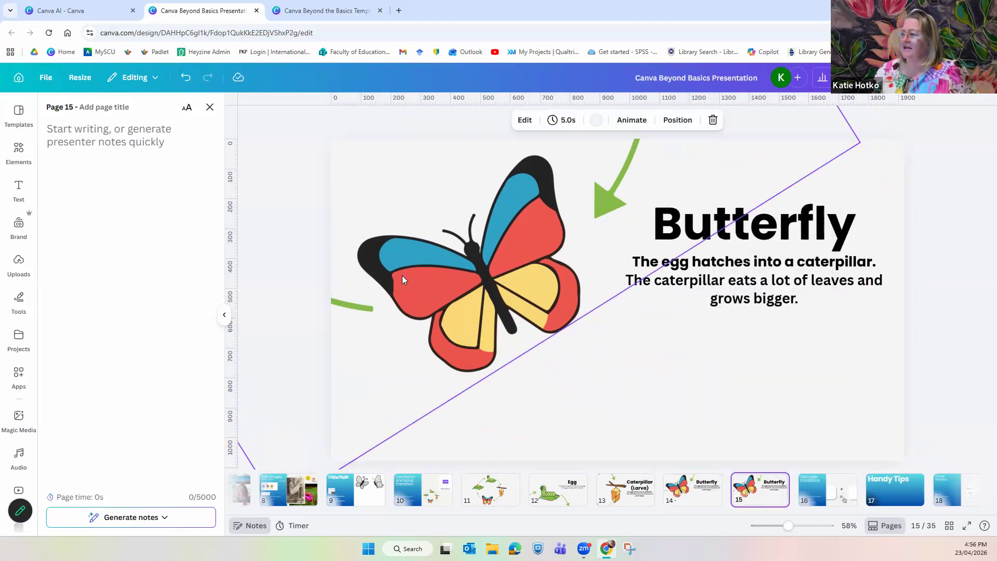
{"action": "left_click_drag", "start_coordinate": [468, 358], "coordinate": [725, 426]}
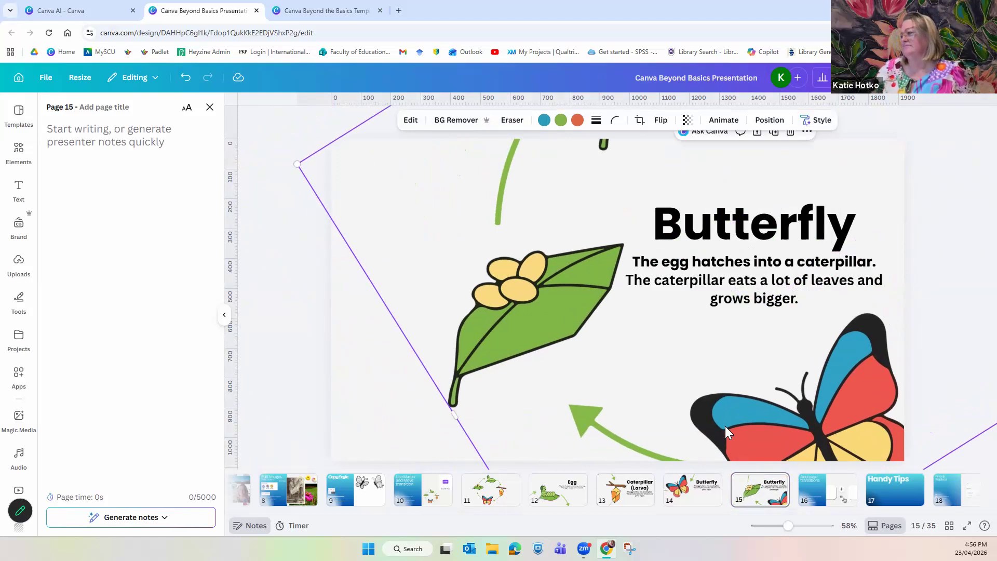
- View the Match and Move instructions on page 10 and the Add page transitions instructions on page 16
{"action": "left_click", "coordinate": [304, 353]}
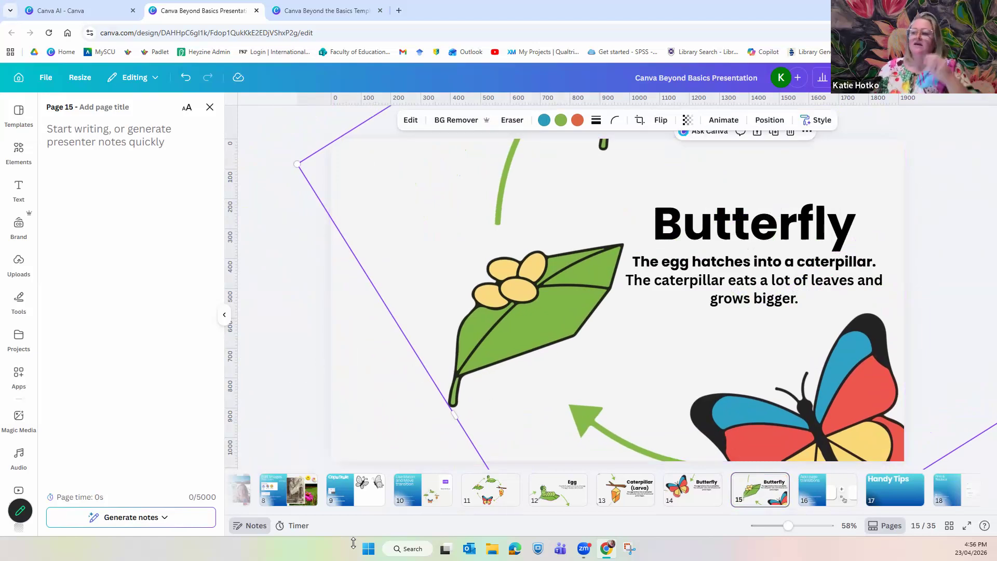
{"action": "left_click", "coordinate": [408, 499]}
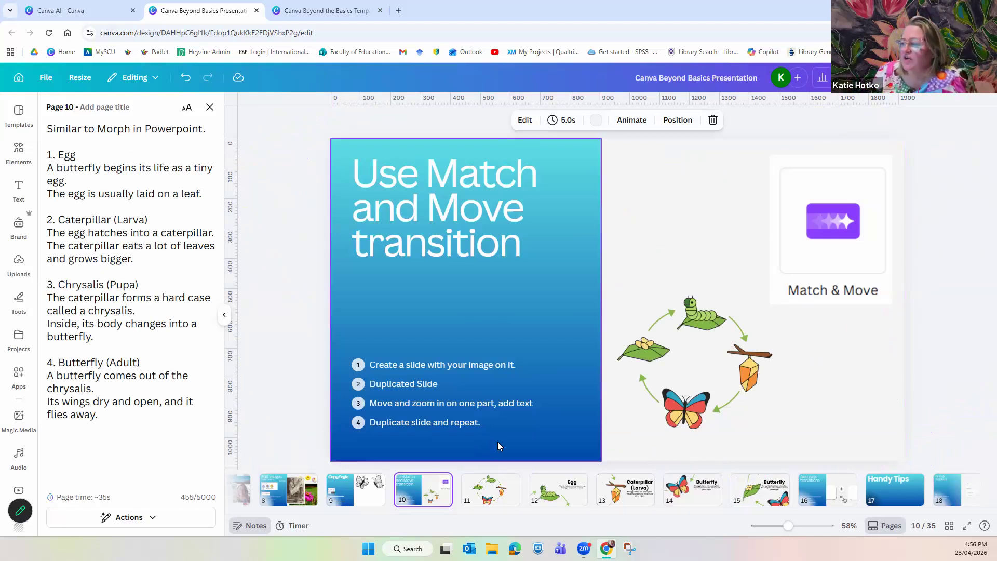
{"action": "left_click", "coordinate": [814, 497]}
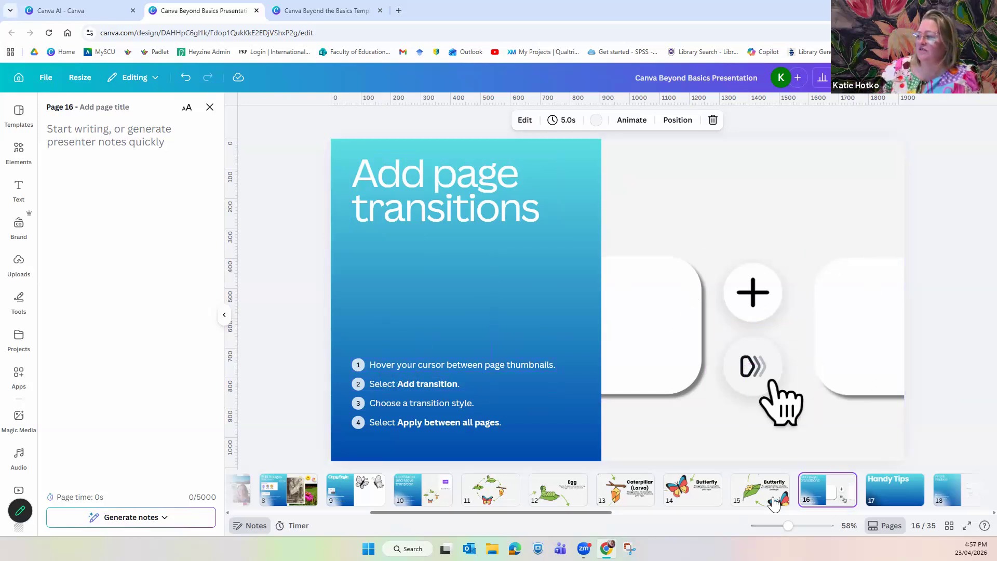
- Add a Match & Move transition between pages 11 and 12 and apply it between all pages
{"action": "mouse_move", "coordinate": [524, 493]}
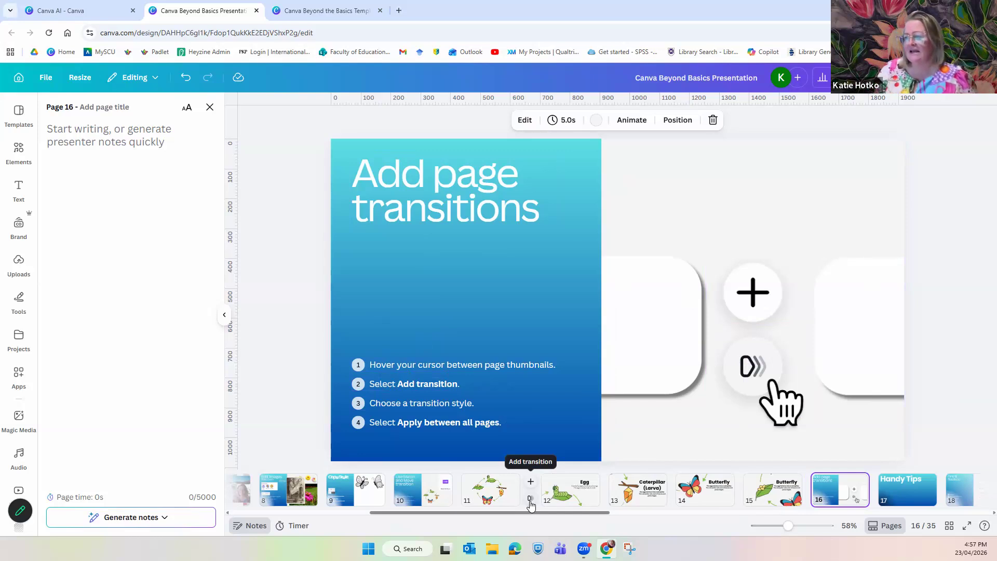
{"action": "left_click", "coordinate": [530, 502]}
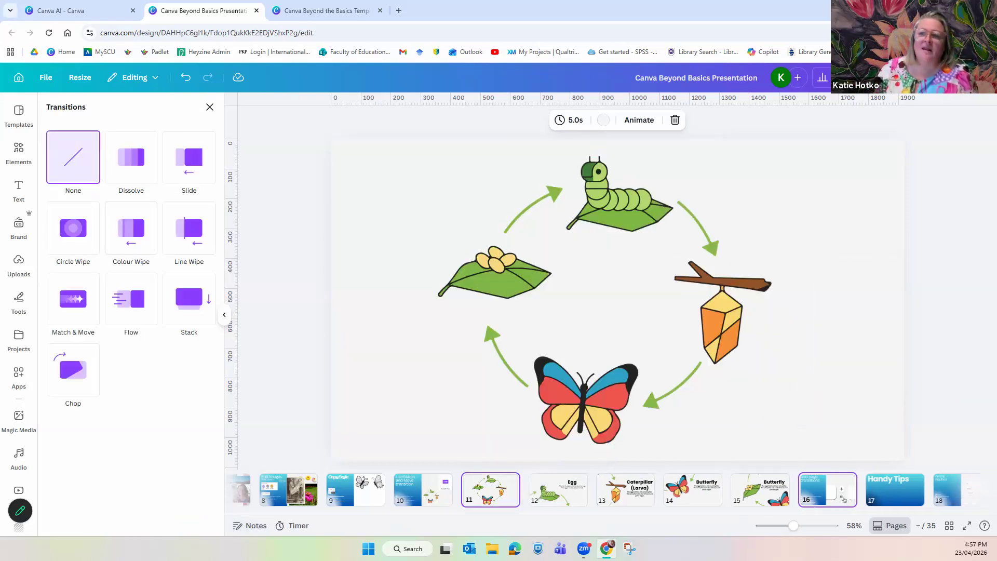
{"action": "left_click", "coordinate": [61, 297]}
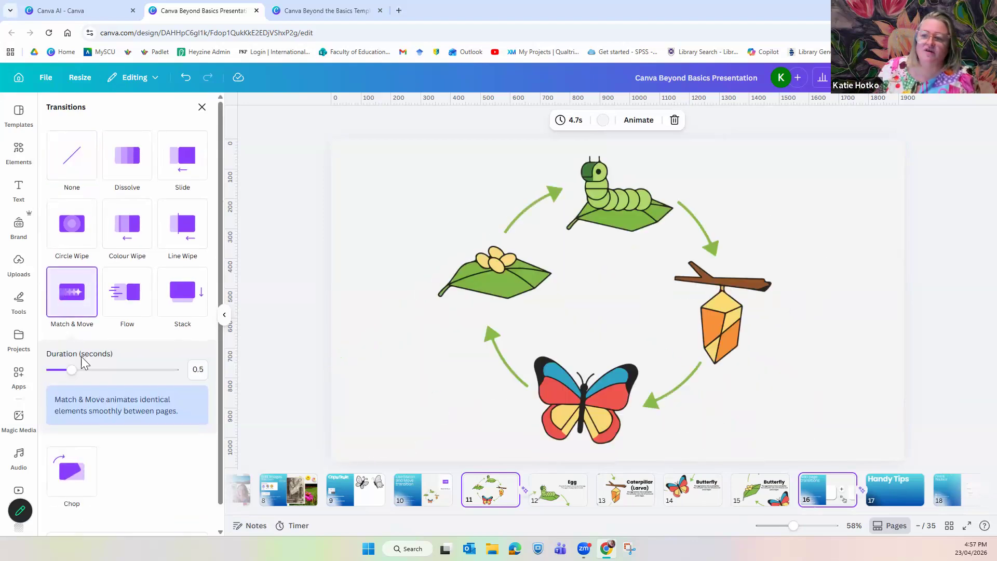
{"action": "scroll", "coordinate": [104, 425], "scroll_direction": "down", "scroll_amount": 1}
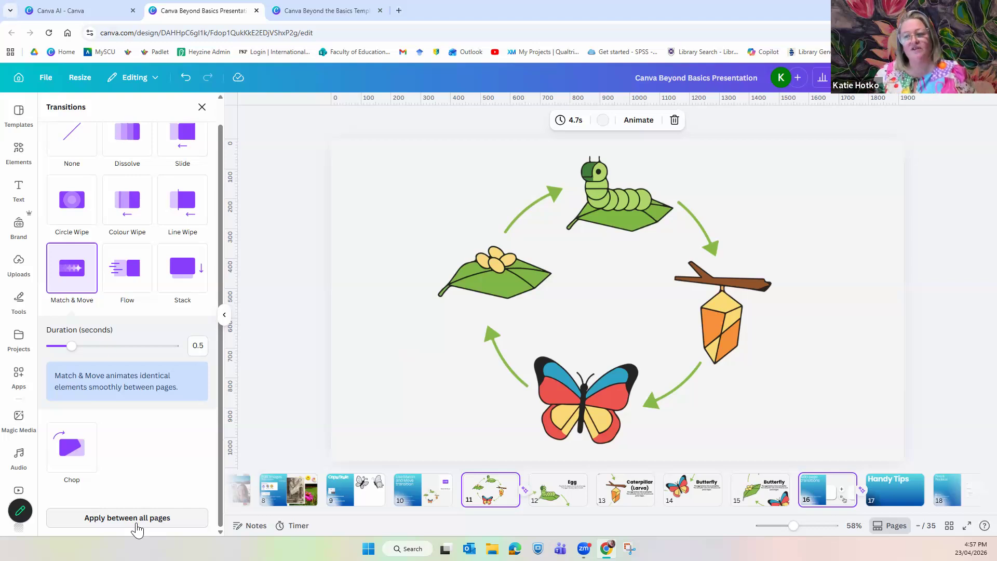
{"action": "left_click", "coordinate": [136, 523]}
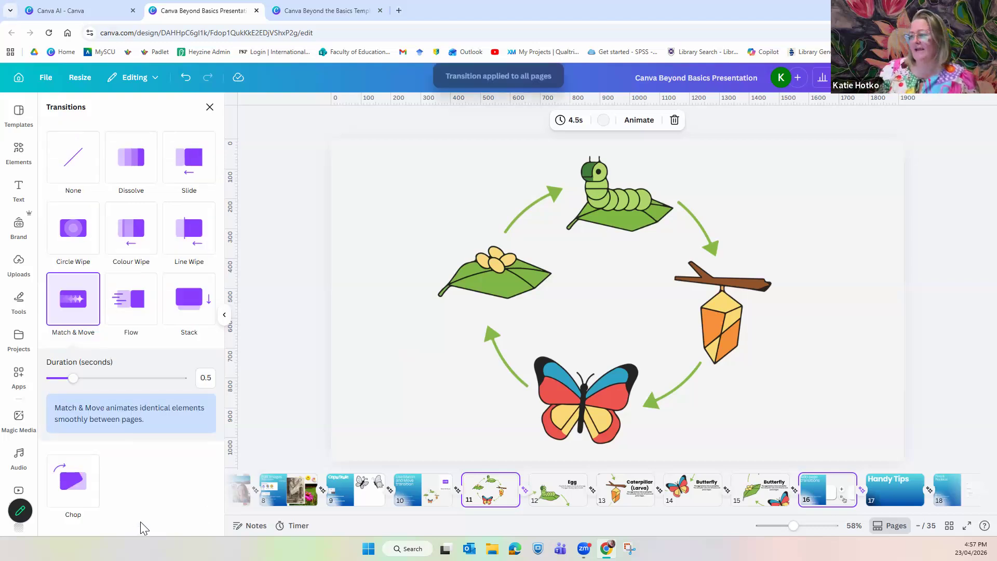
- Present full screen from the life-cycle slide on page 11 and advance through the slides to the Butterfly page
{"action": "left_click", "coordinate": [506, 501]}
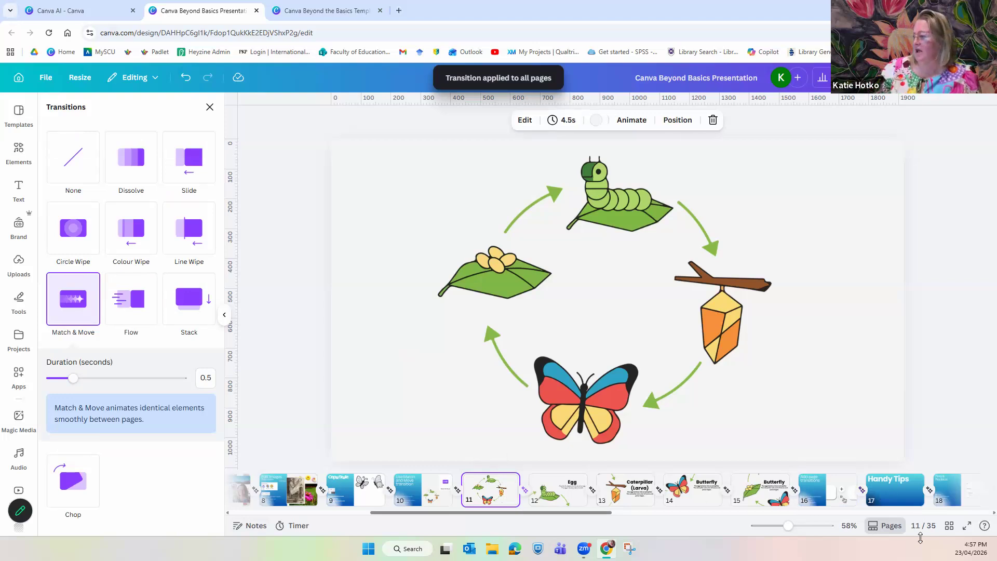
{"action": "left_click", "coordinate": [967, 526]}
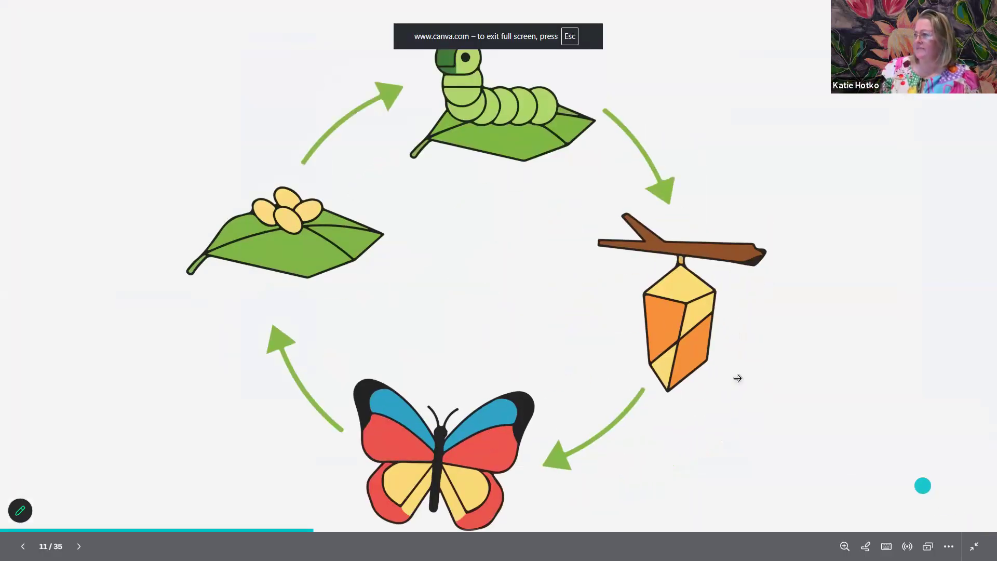
{"action": "left_click", "coordinate": [739, 378]}
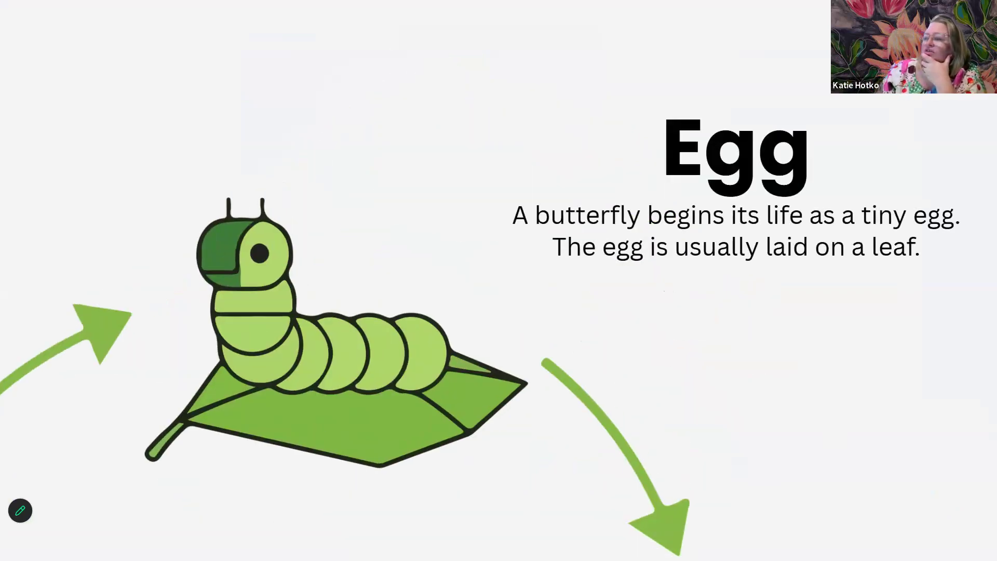
{"action": "key", "text": "Right"}
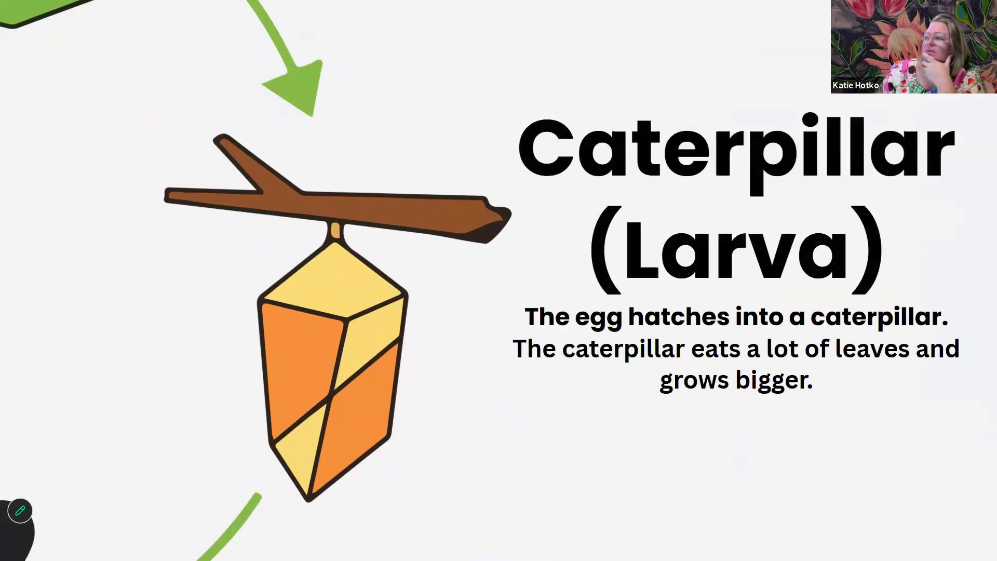
{"action": "key", "text": "Right"}
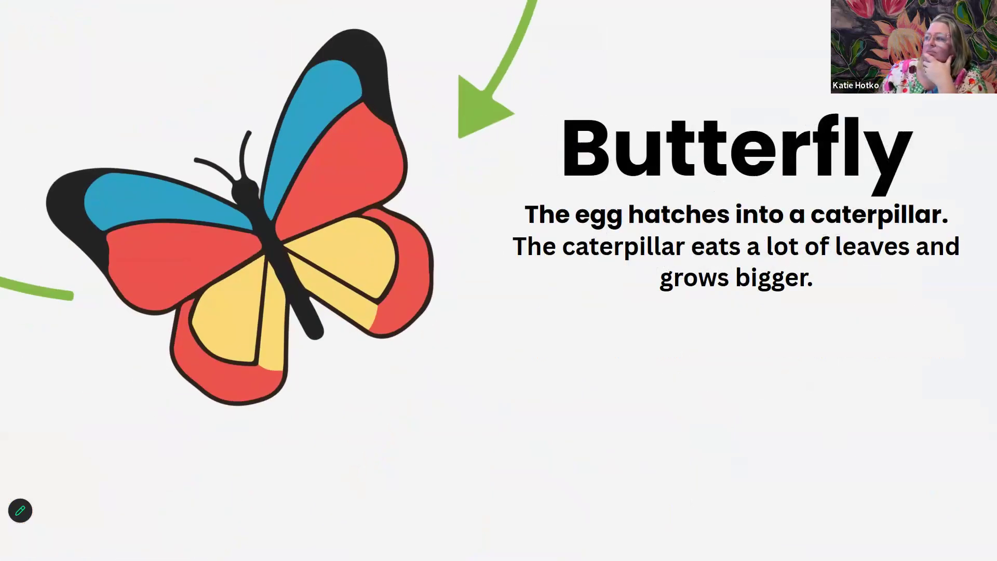
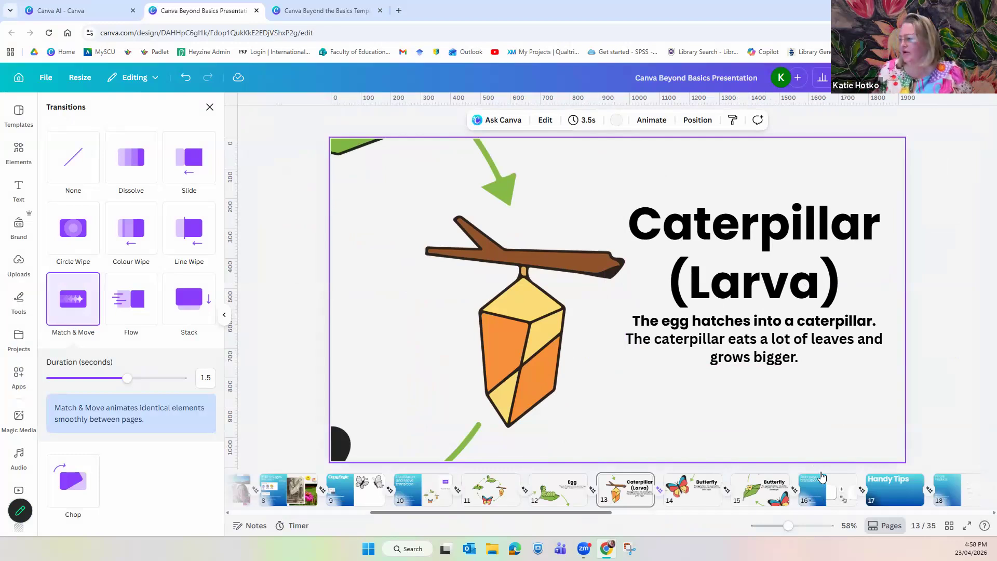
- Go to the Find & Replace slide on page 18 and clear the side panel from view
{"action": "left_click", "coordinate": [786, 497]}
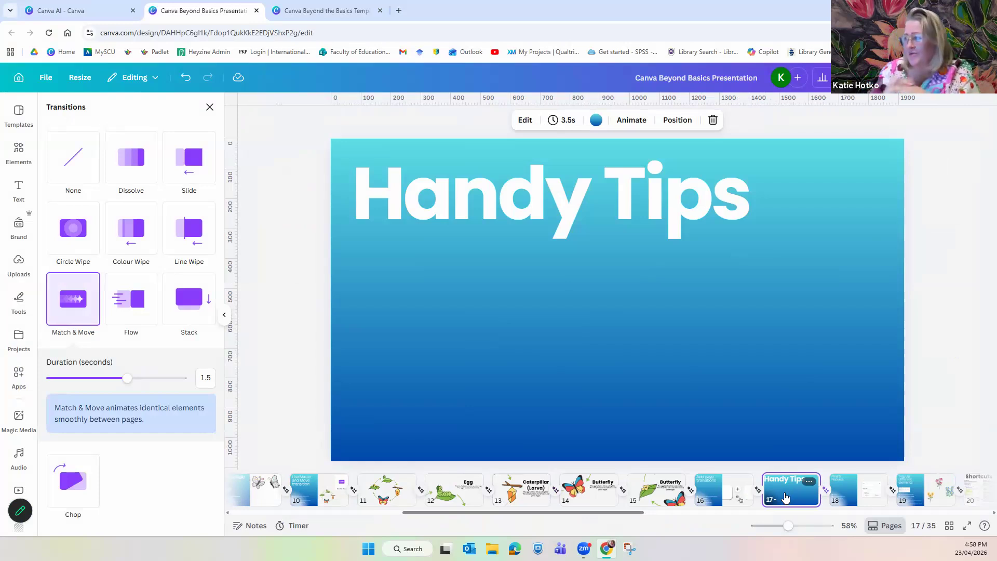
{"action": "left_click", "coordinate": [846, 492]}
{"action": "key", "text": "ctrl+f"}
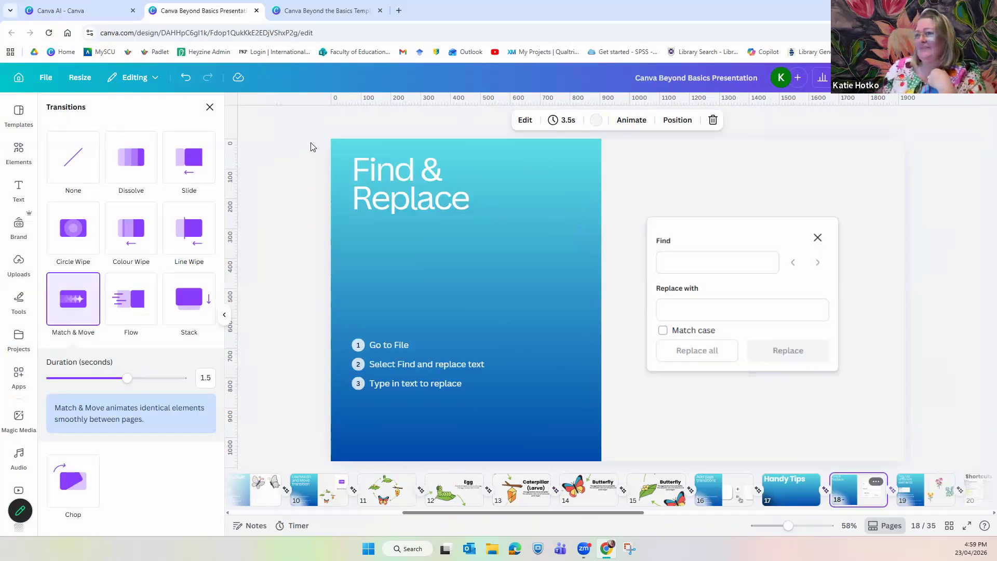
{"action": "left_click", "coordinate": [210, 106]}
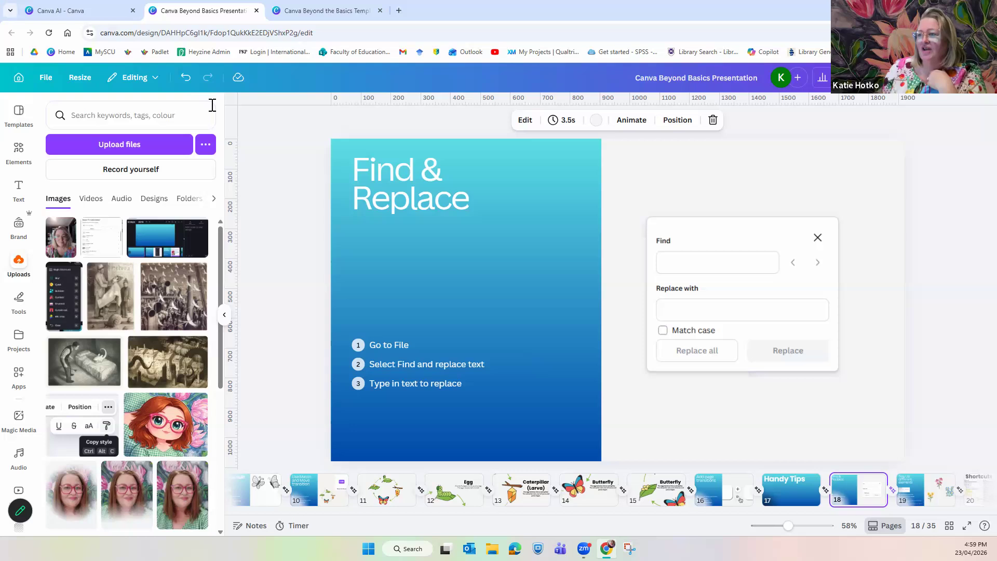
{"action": "left_click", "coordinate": [224, 315]}
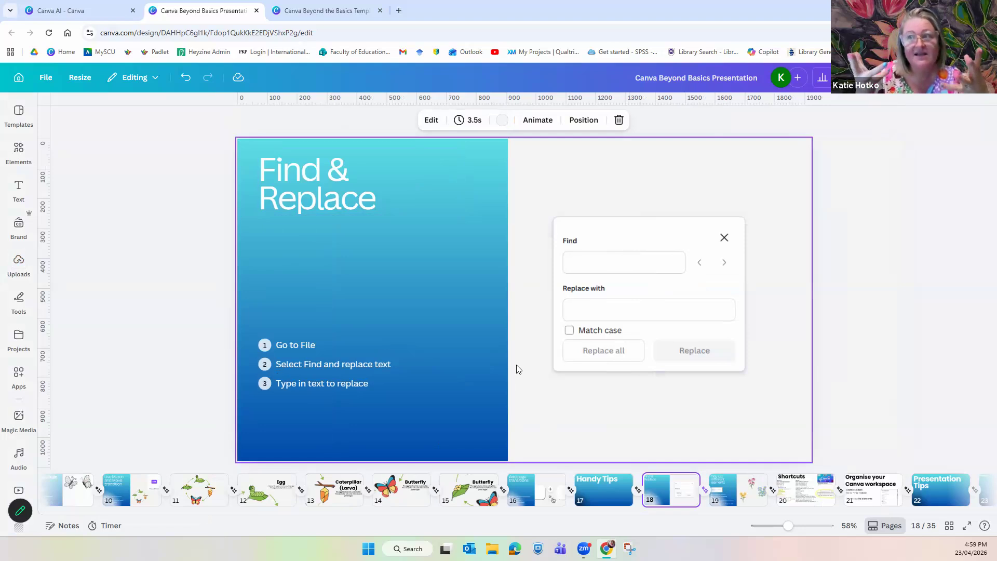
- Browse the available presentation templates
{"action": "left_click", "coordinate": [19, 113]}
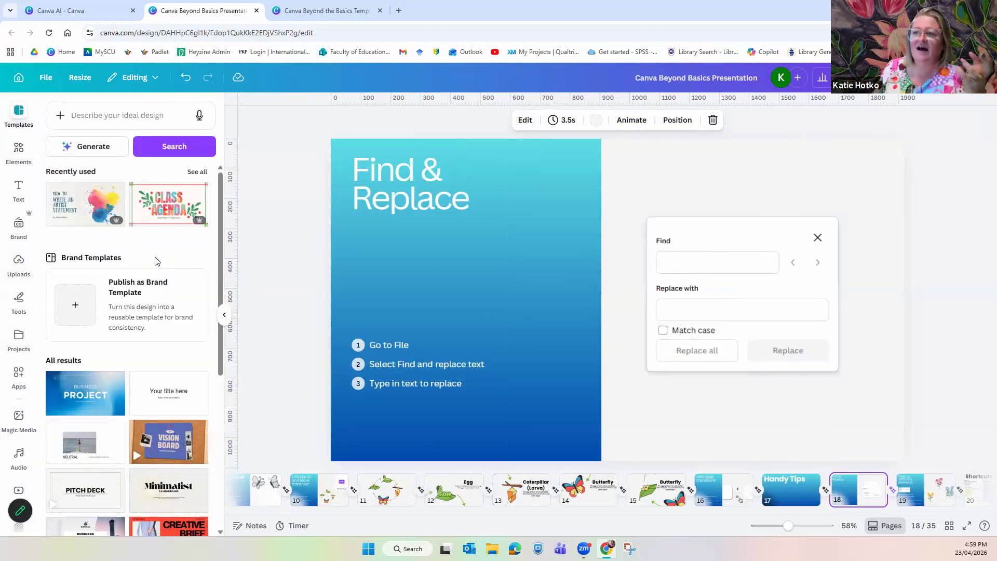
{"action": "scroll", "coordinate": [156, 283], "scroll_direction": "down", "scroll_amount": 2}
{"action": "scroll", "coordinate": [156, 283], "scroll_direction": "down", "scroll_amount": 5}
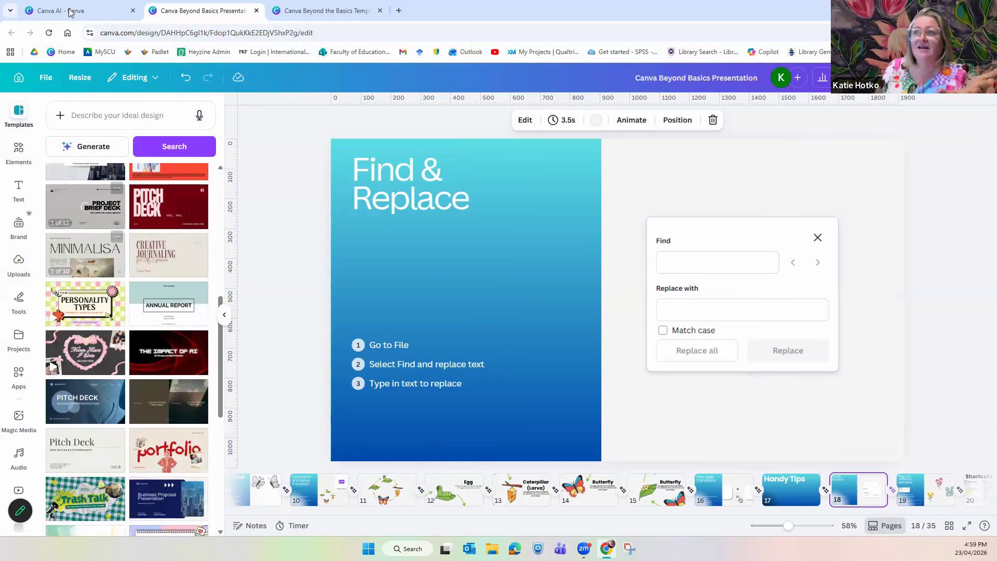
- Make a copy of the Canva Beyond Basics Presentation
{"action": "mouse_move", "coordinate": [104, 11]}
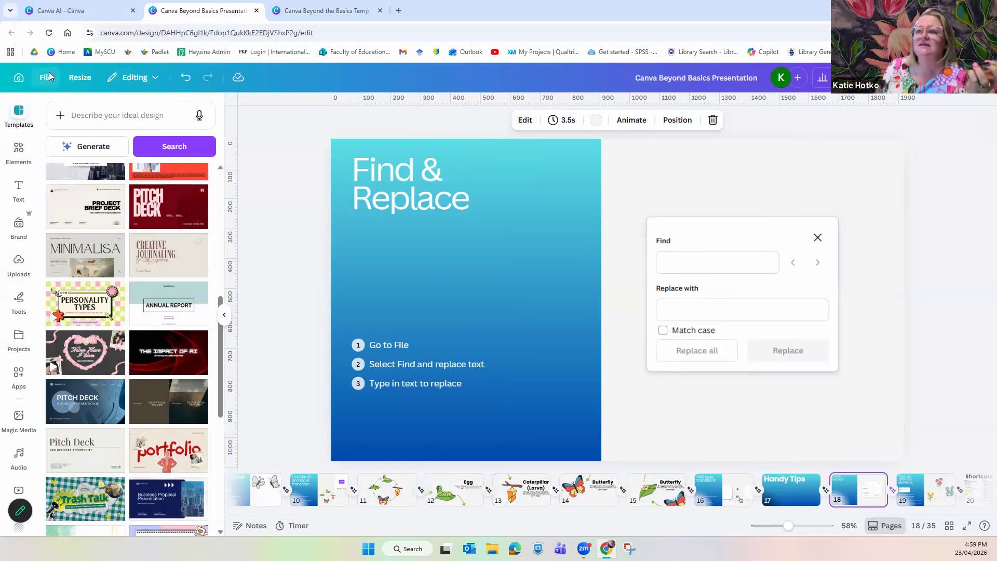
{"action": "left_click", "coordinate": [46, 78]}
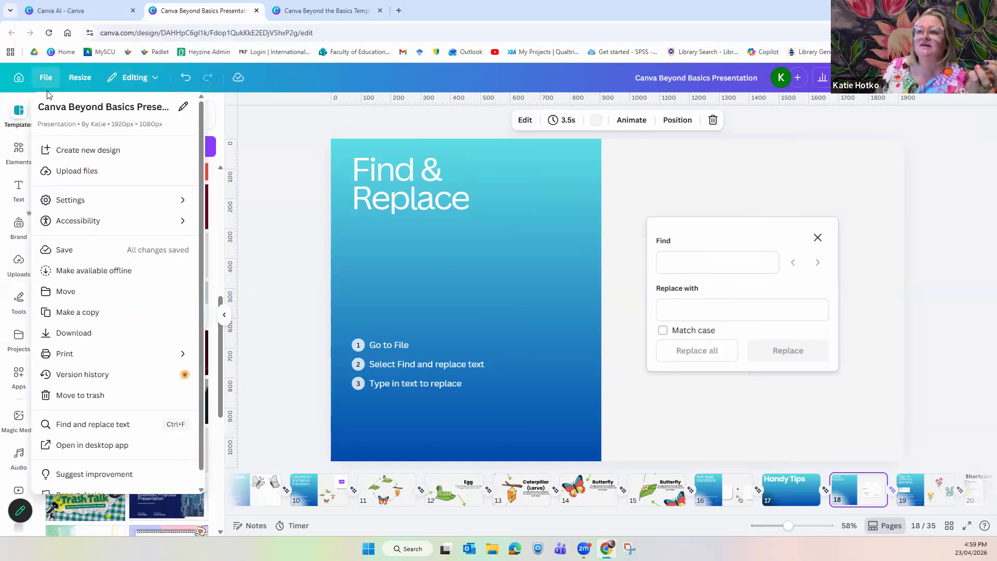
{"action": "left_click", "coordinate": [85, 311]}
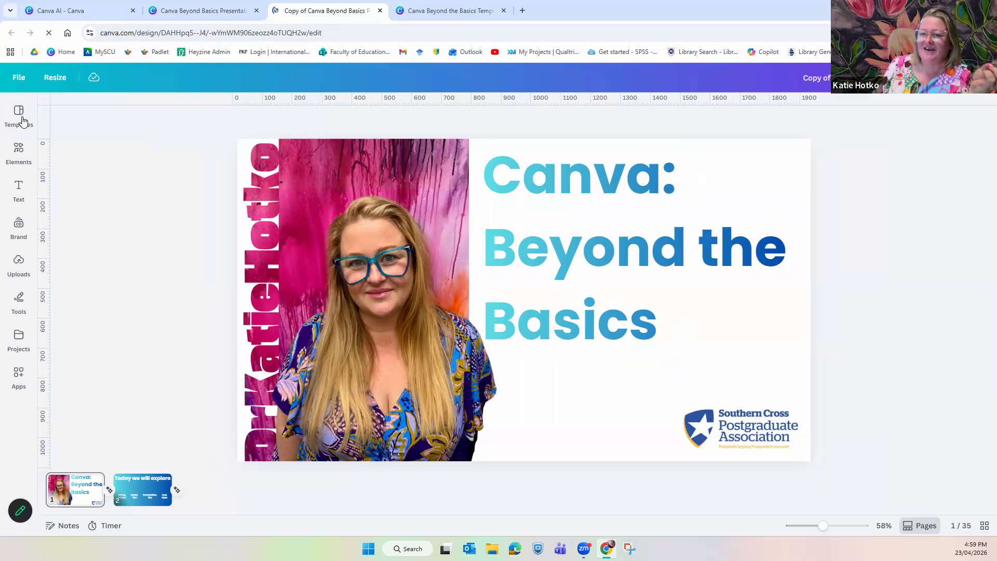
- Replace all pages of the copy with the 10 pages of the Red and Pink Bold Pitch Deck Presentation template
{"action": "left_click", "coordinate": [22, 120]}
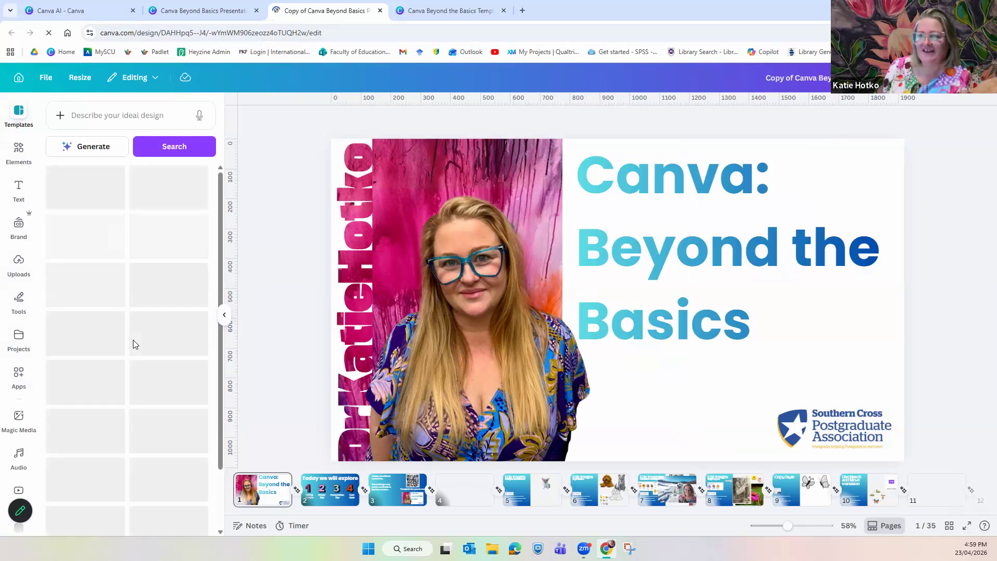
{"action": "scroll", "coordinate": [135, 340], "scroll_direction": "down", "scroll_amount": 5}
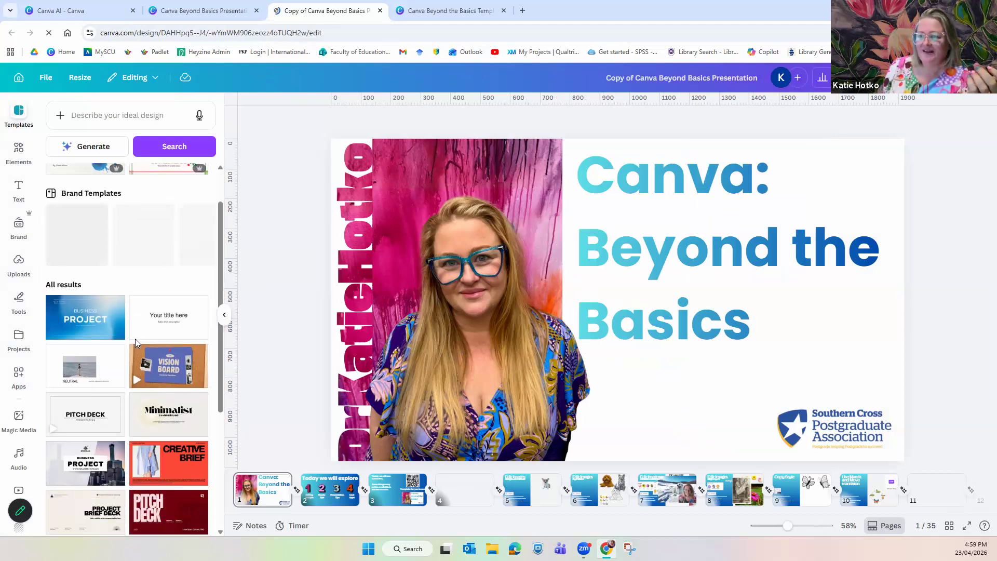
{"action": "scroll", "coordinate": [138, 340], "scroll_direction": "up", "scroll_amount": 1}
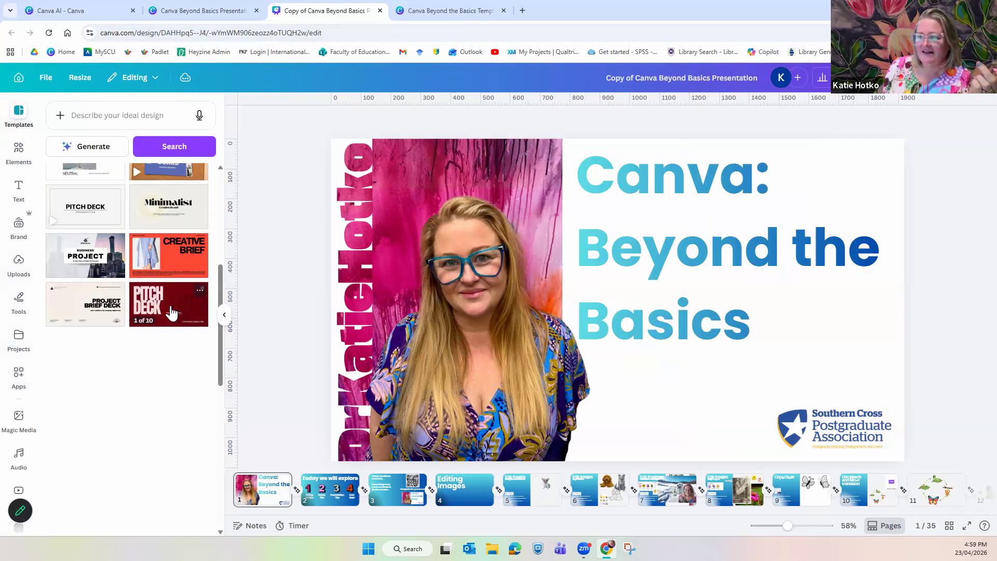
{"action": "left_click", "coordinate": [171, 312]}
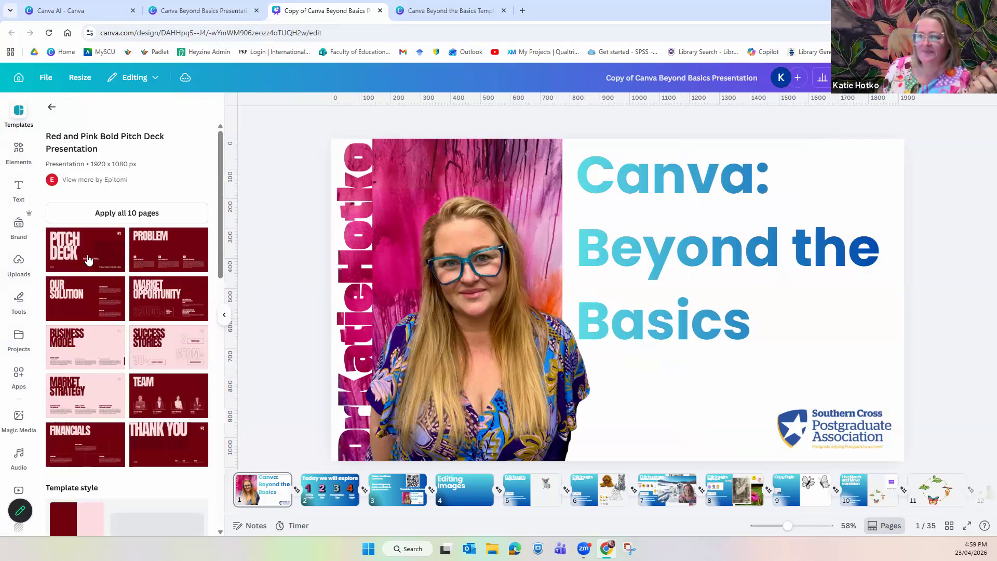
{"action": "left_click", "coordinate": [115, 217]}
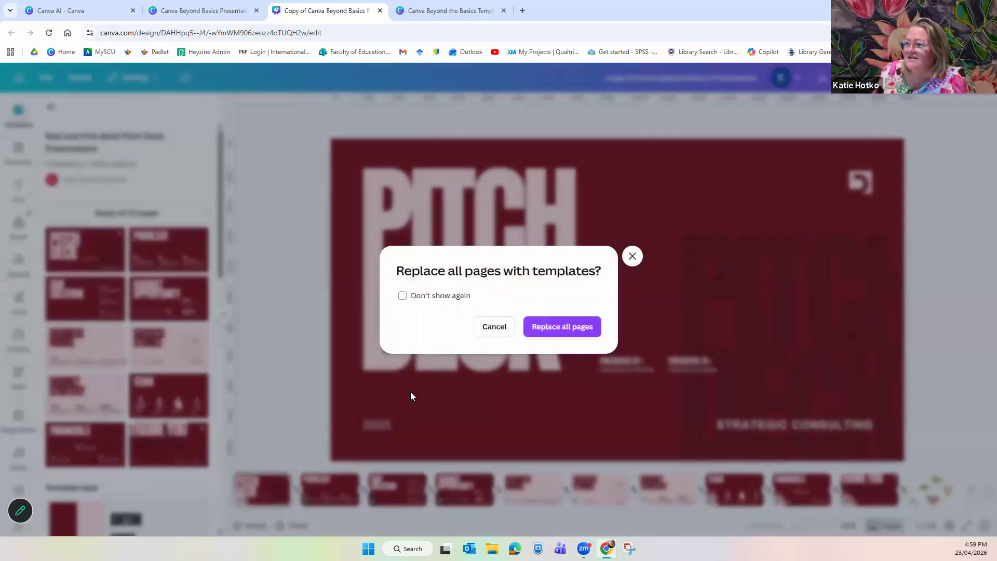
{"action": "left_click", "coordinate": [555, 327]}
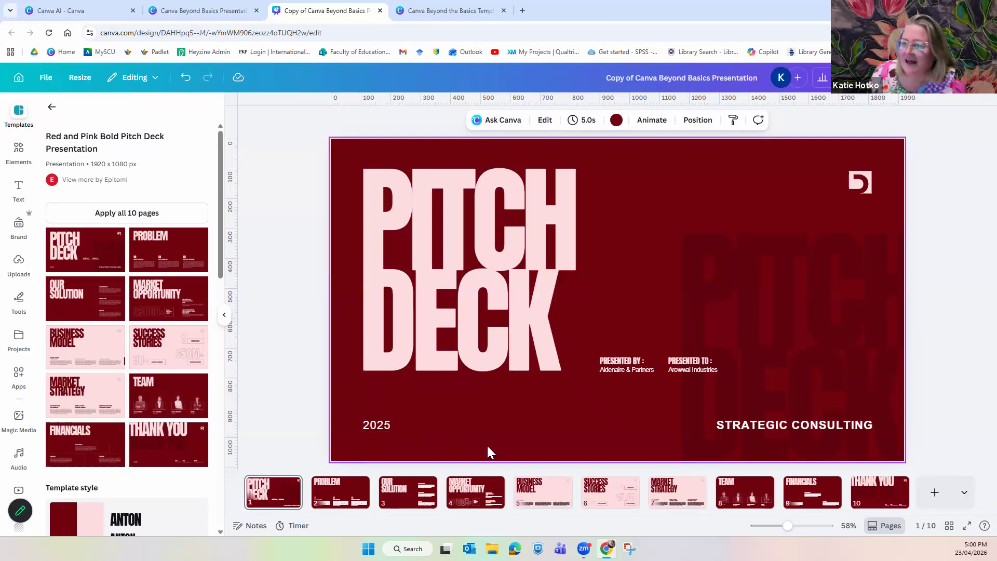
- Look through the pitch deck pages from Our Solution to Thank You, return to page 1, and compare with the original presentation
{"action": "left_click", "coordinate": [383, 488]}
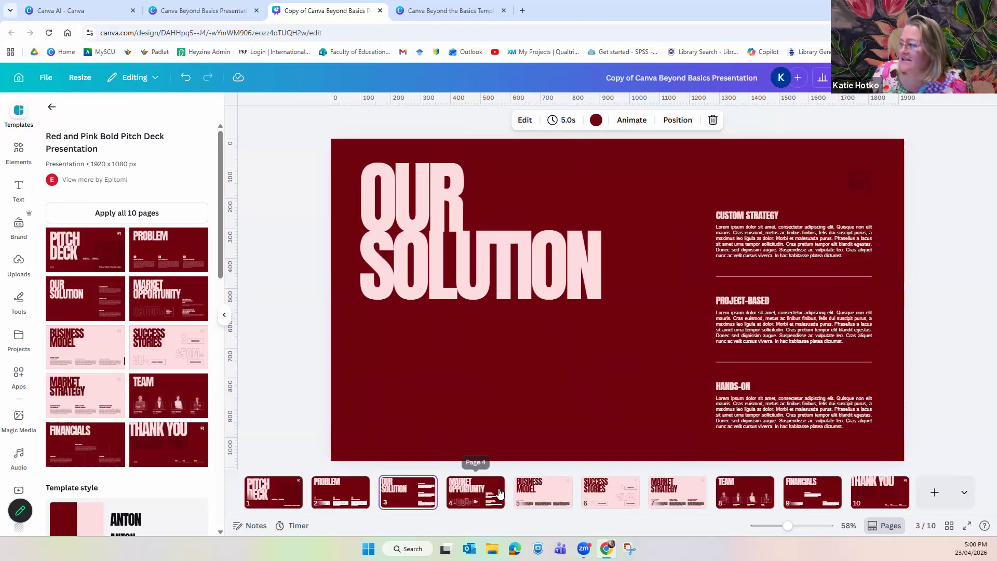
{"action": "left_click", "coordinate": [483, 493]}
{"action": "left_click", "coordinate": [557, 498]}
{"action": "left_click", "coordinate": [621, 504]}
{"action": "left_click", "coordinate": [677, 506]}
{"action": "left_click", "coordinate": [771, 502]}
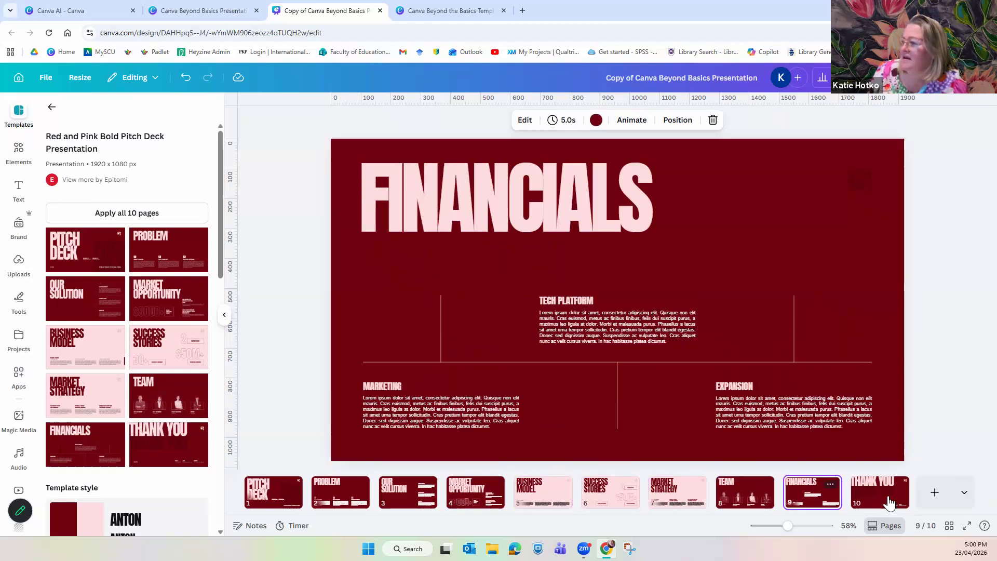
{"action": "left_click", "coordinate": [876, 504]}
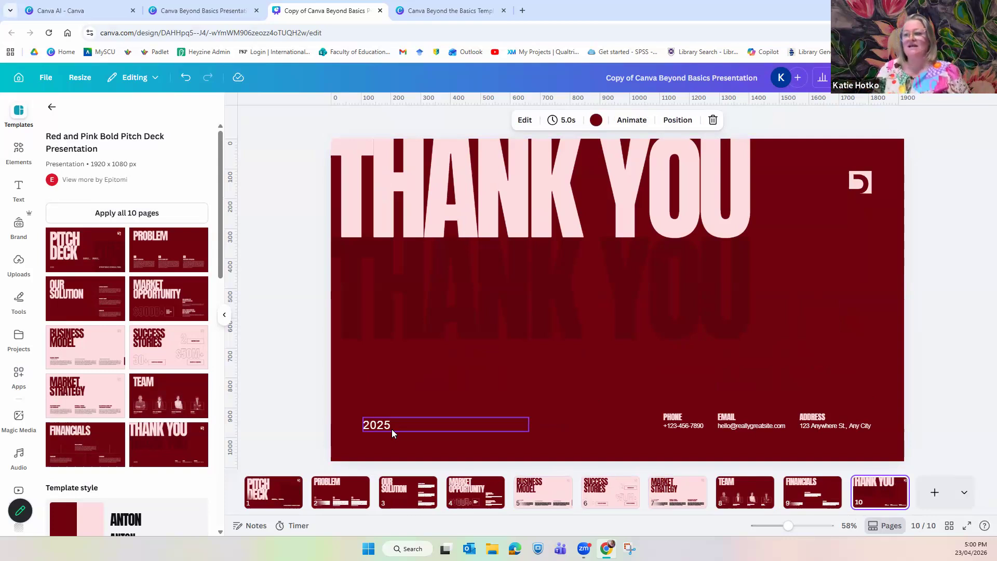
{"action": "left_click", "coordinate": [296, 496]}
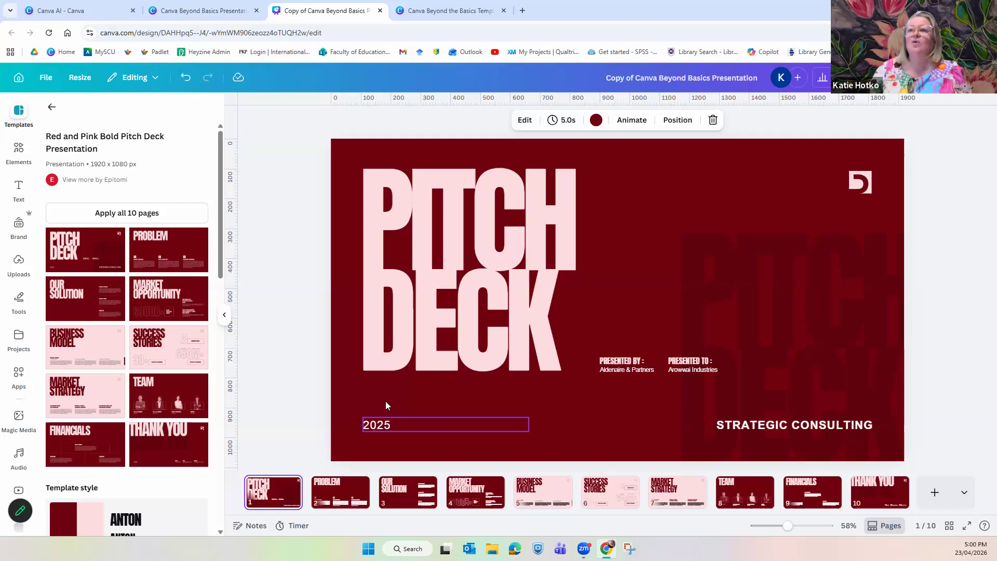
{"action": "left_click", "coordinate": [204, 15]}
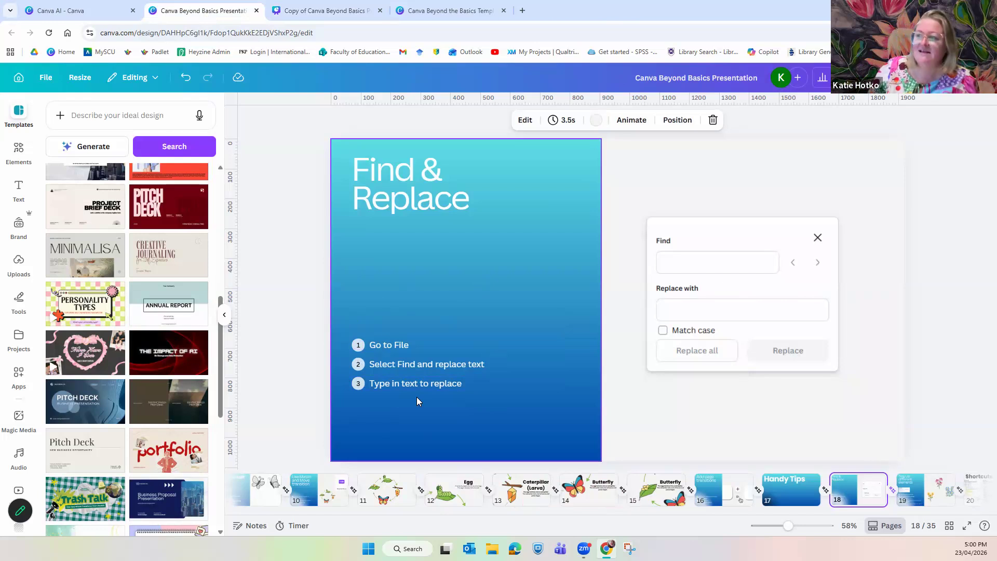
{"action": "left_click", "coordinate": [317, 10]}
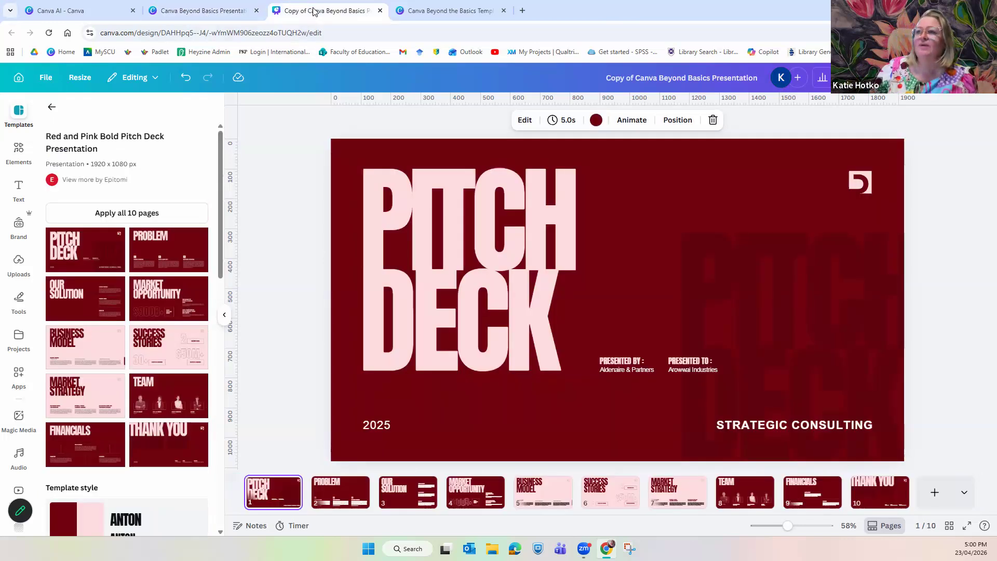
- Find every "2025" in the copied presentation and replace all with "2026"
{"action": "left_click", "coordinate": [45, 79]}
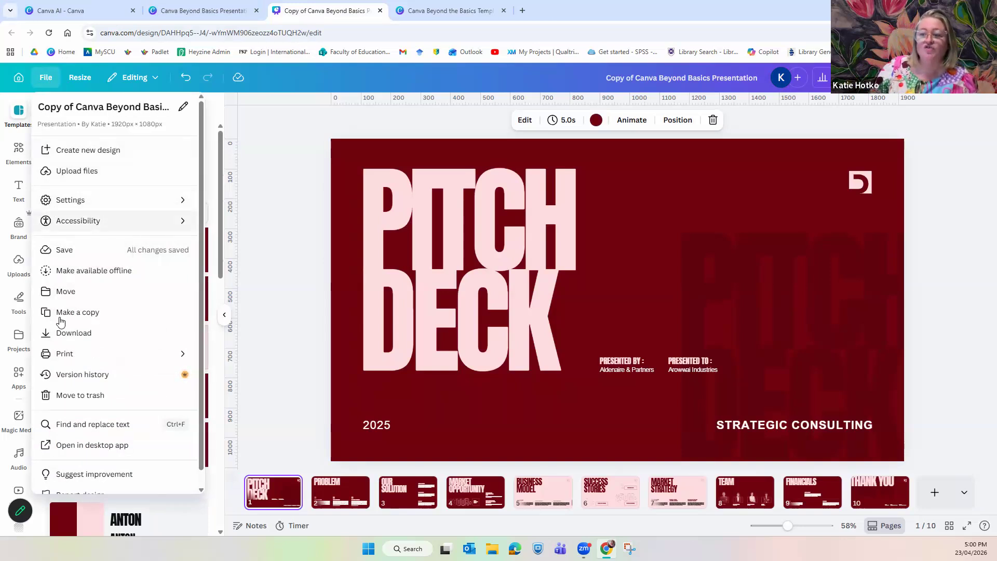
{"action": "left_click", "coordinate": [89, 432]}
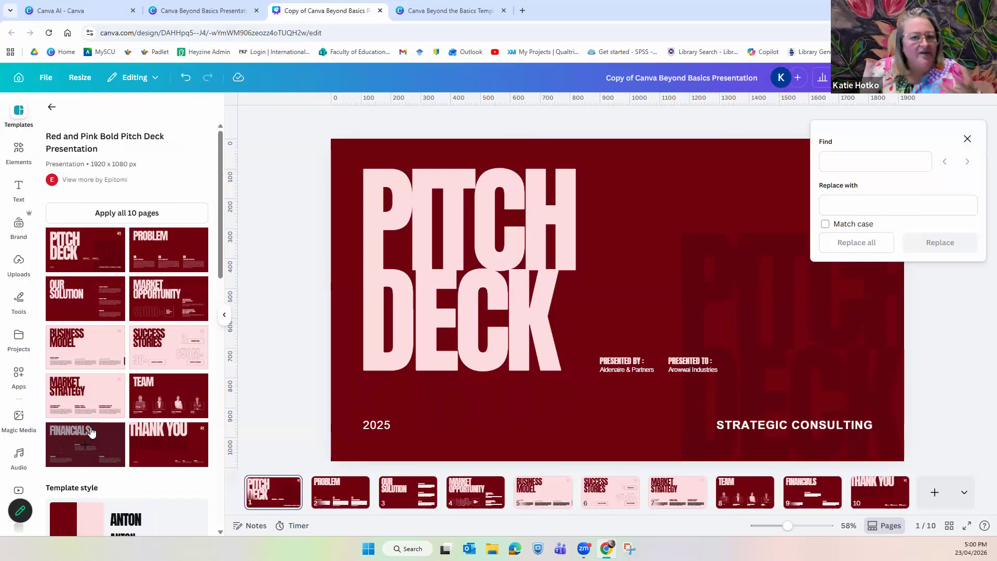
{"action": "left_click", "coordinate": [881, 164]}
{"action": "type", "text": "2025"}
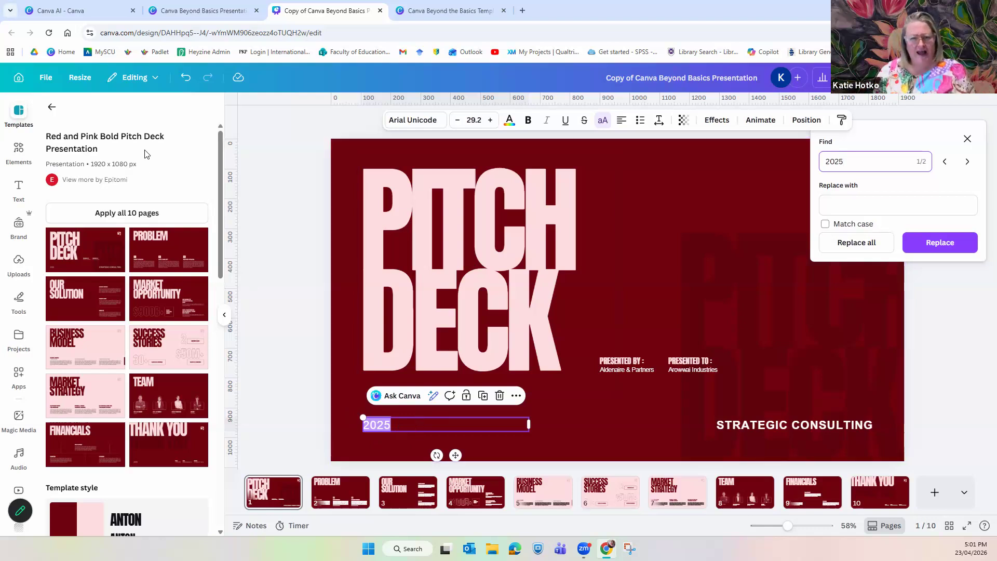
{"action": "left_click", "coordinate": [44, 78]}
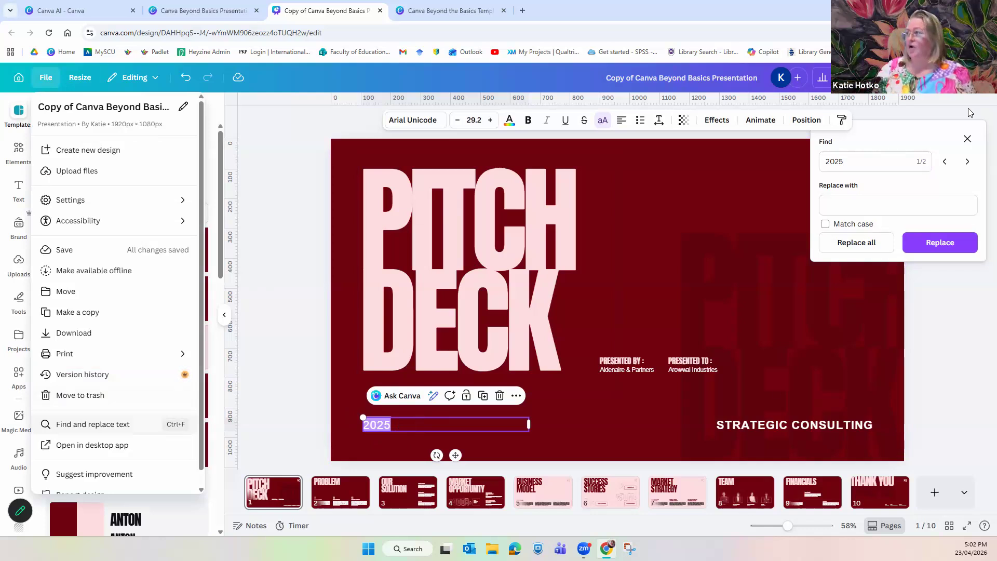
{"action": "left_click", "coordinate": [851, 163]}
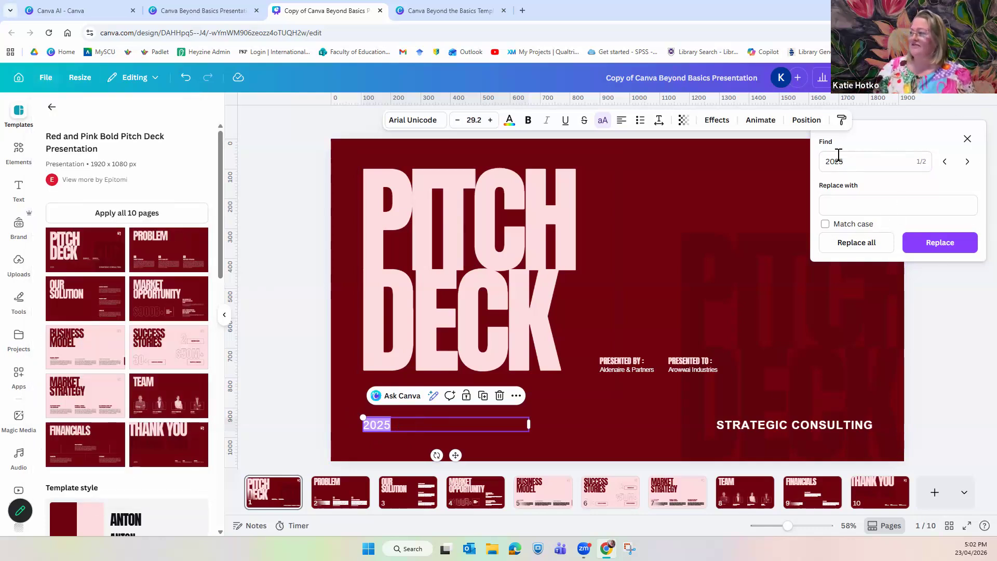
{"action": "left_click", "coordinate": [850, 207]}
{"action": "type", "text": "2026"}
{"action": "left_click", "coordinate": [849, 248]}
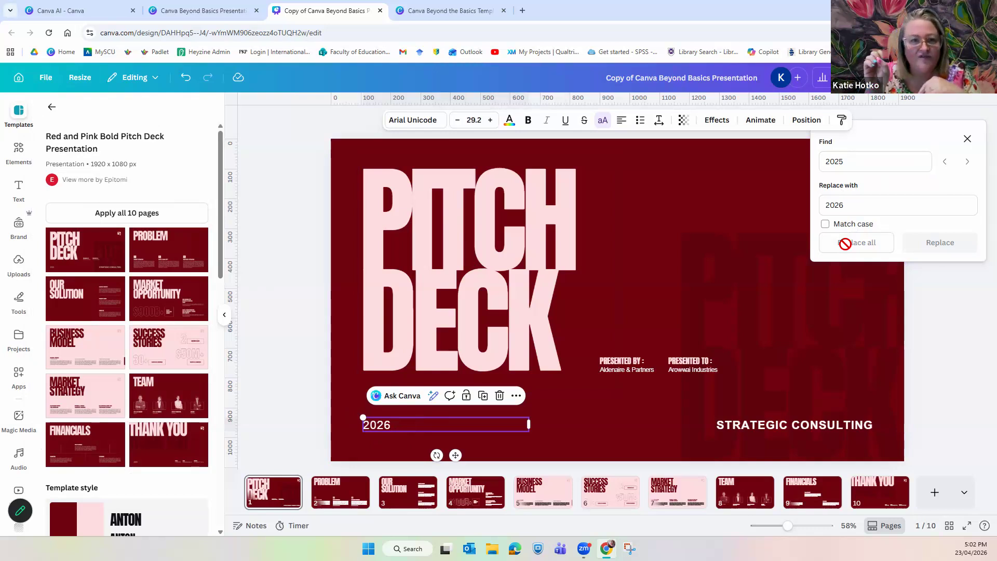
- On page 19 of the original Canva Beyond Basics Presentation, stagger the yellow, pink and blue flowers diagonally across the blank area
{"action": "left_click", "coordinate": [203, 10]}
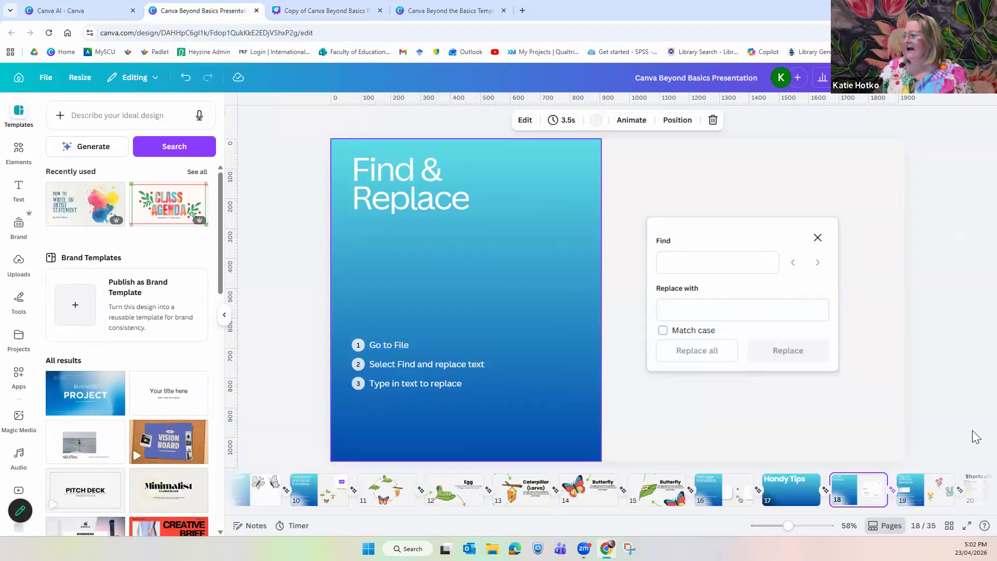
{"action": "left_click", "coordinate": [922, 494]}
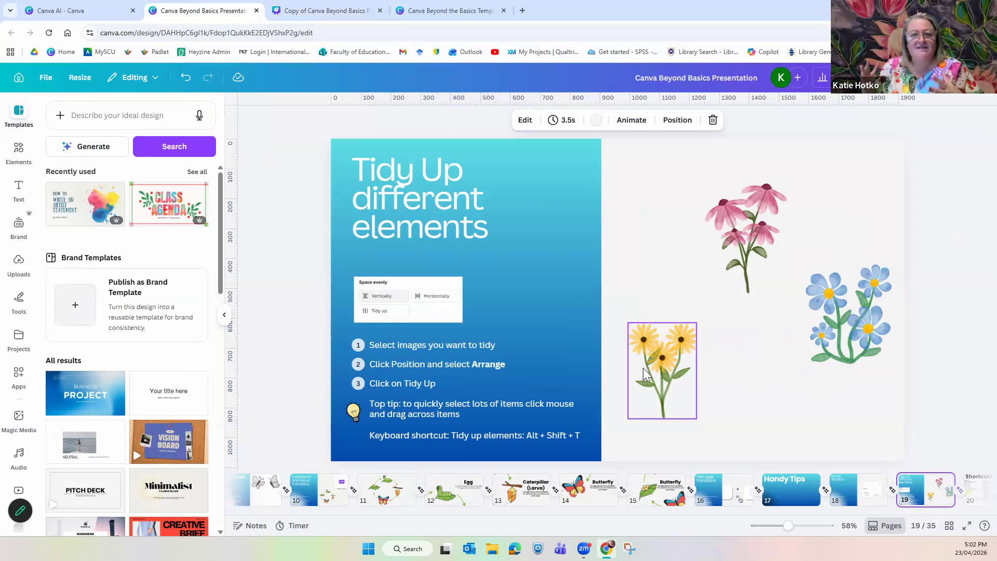
{"action": "left_click_drag", "start_coordinate": [649, 367], "coordinate": [633, 233]}
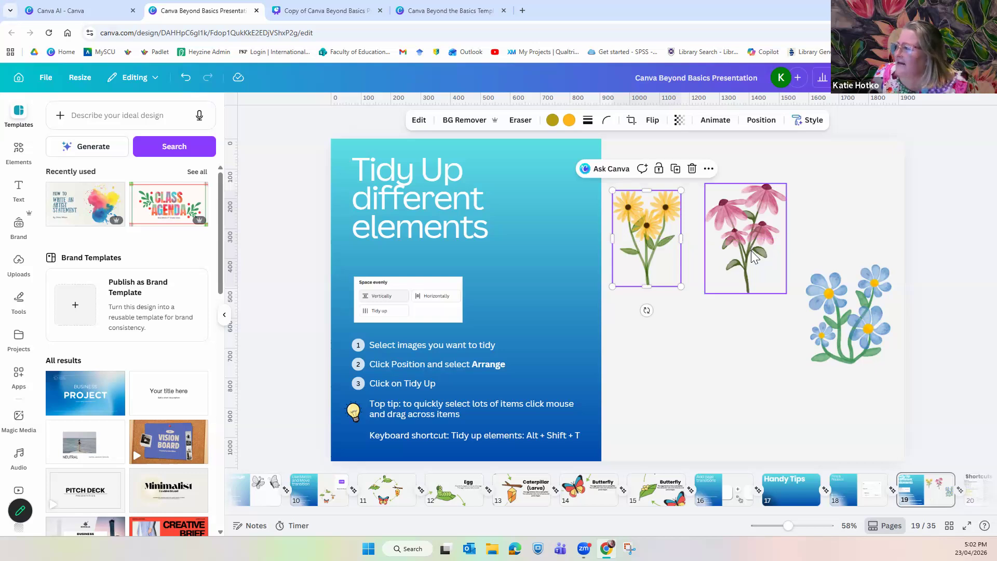
{"action": "left_click", "coordinate": [837, 313]}
{"action": "left_click_drag", "start_coordinate": [837, 242], "coordinate": [828, 360]}
{"action": "left_click", "coordinate": [745, 239]}
{"action": "left_click_drag", "start_coordinate": [746, 239], "coordinate": [745, 311]}
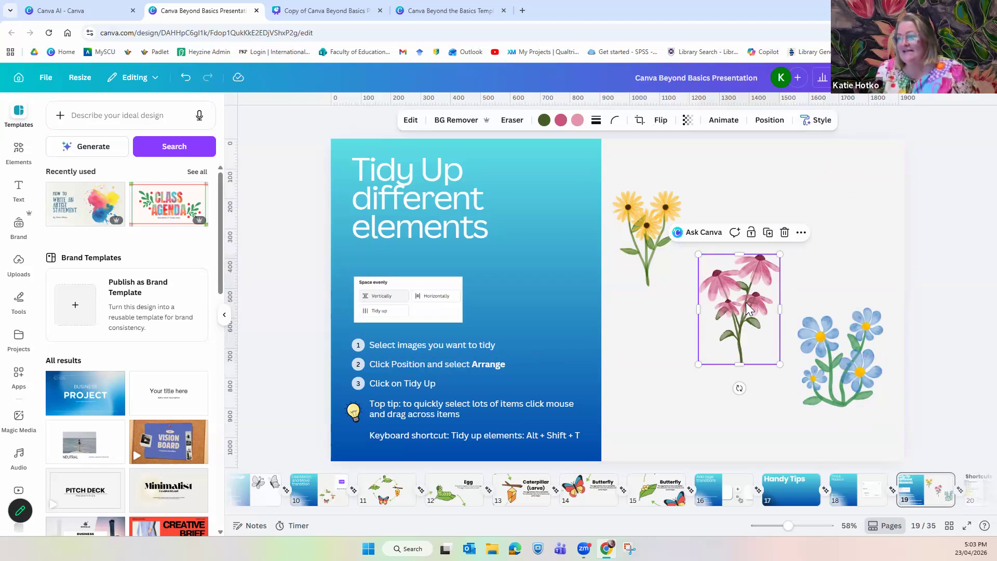
{"action": "left_click", "coordinate": [626, 161]}
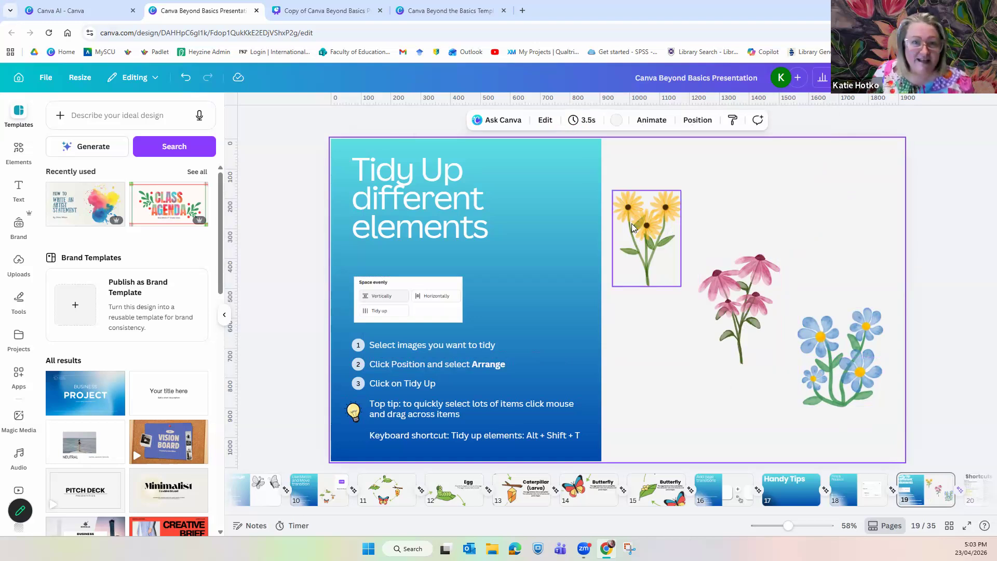
{"action": "left_click", "coordinate": [631, 223]}
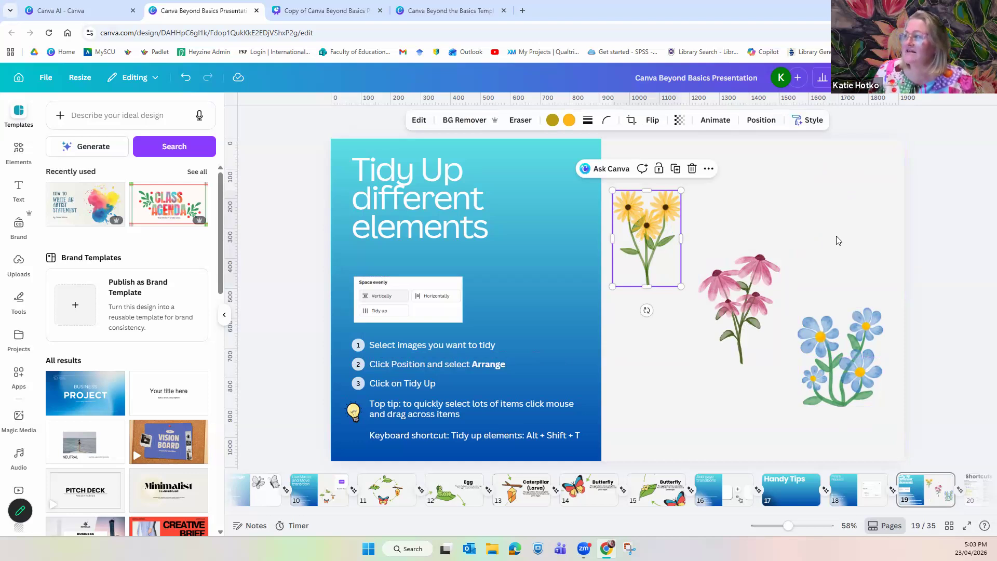
{"action": "left_click", "coordinate": [740, 312], "text": "shift"}
{"action": "left_click", "coordinate": [846, 368], "text": "shift"}
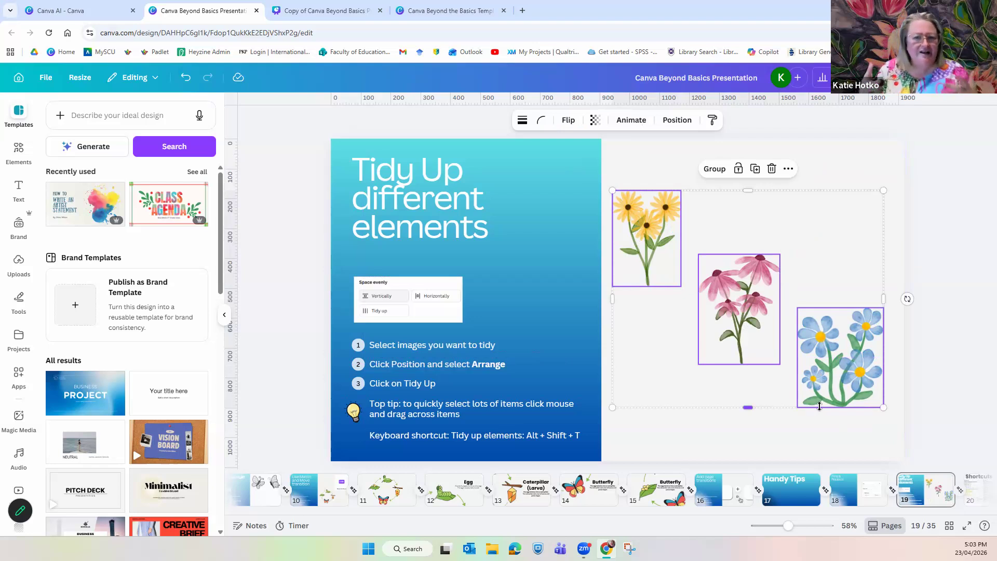
{"action": "left_click", "coordinate": [702, 451]}
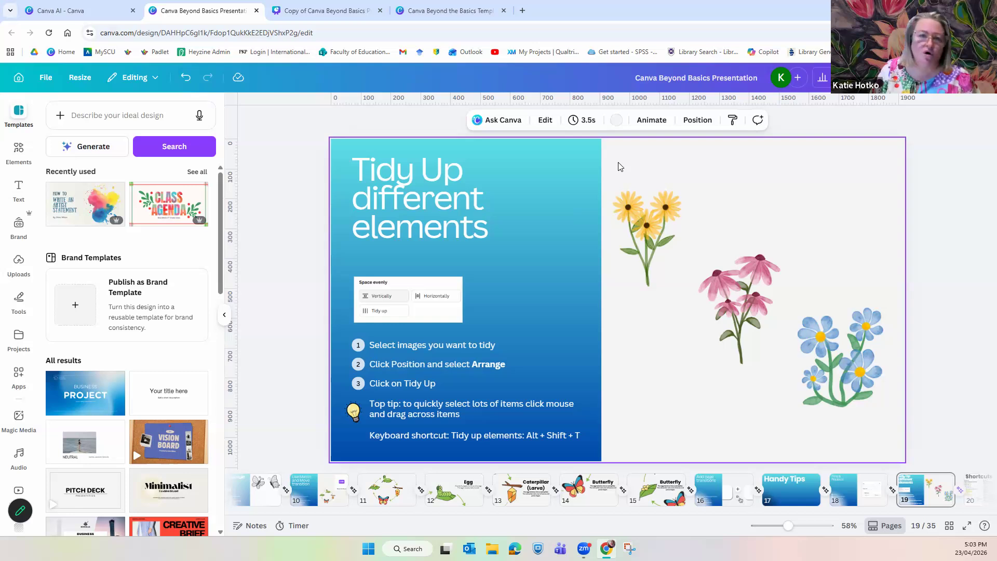
- Tidy up the three flower images together and align them to their top edges
{"action": "left_click_drag", "start_coordinate": [618, 163], "coordinate": [856, 459]}
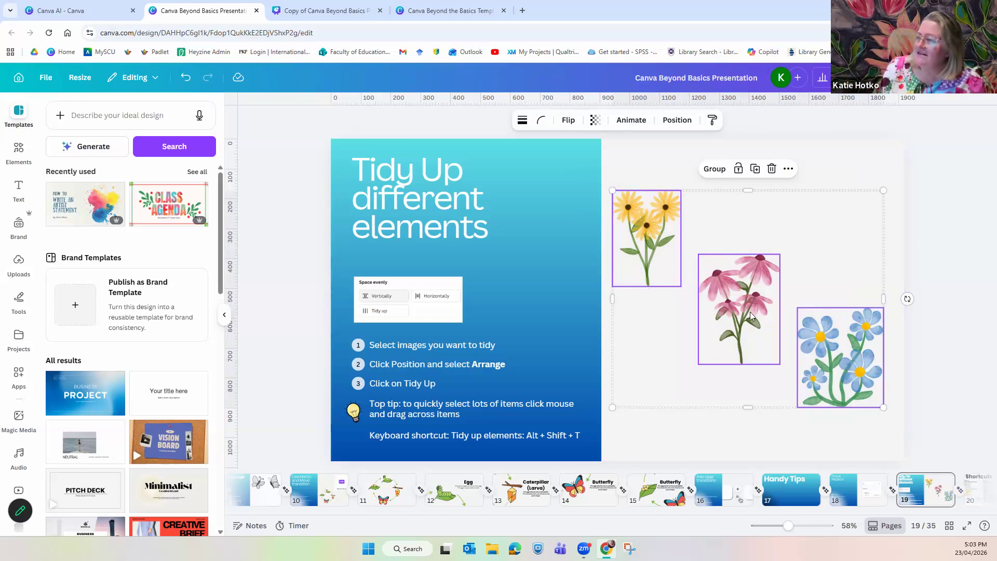
{"action": "left_click", "coordinate": [677, 122]}
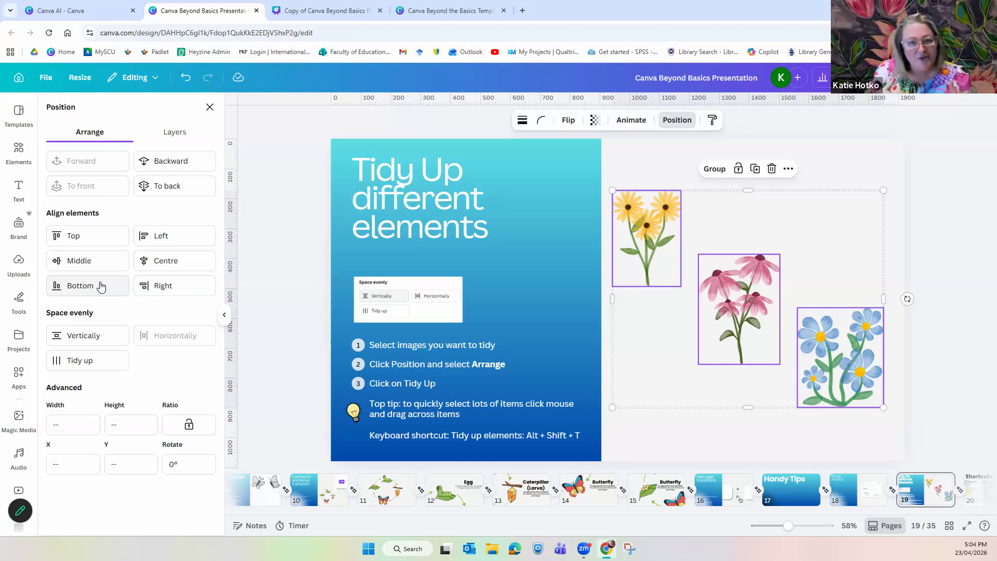
{"action": "left_click", "coordinate": [76, 365]}
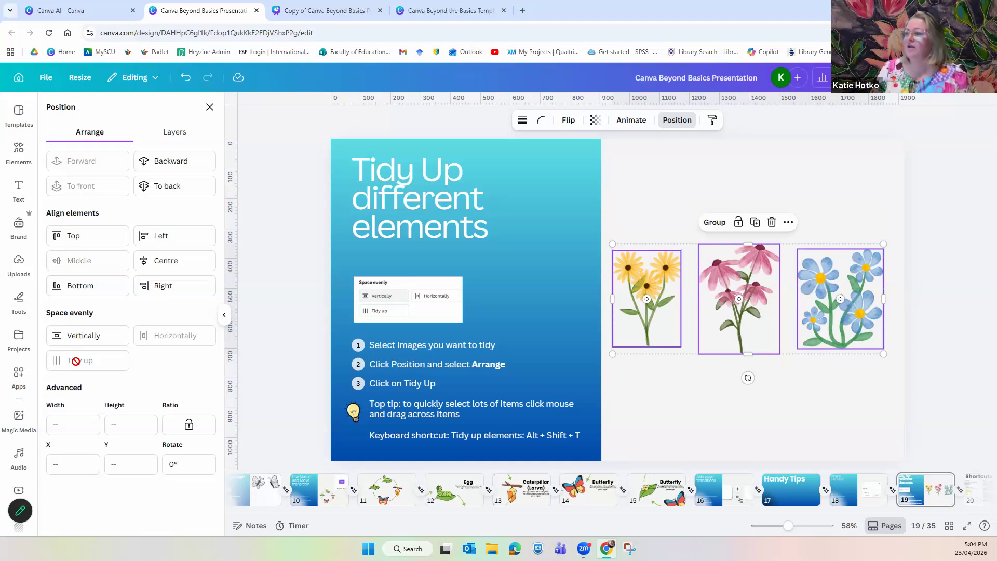
{"action": "left_click", "coordinate": [91, 241]}
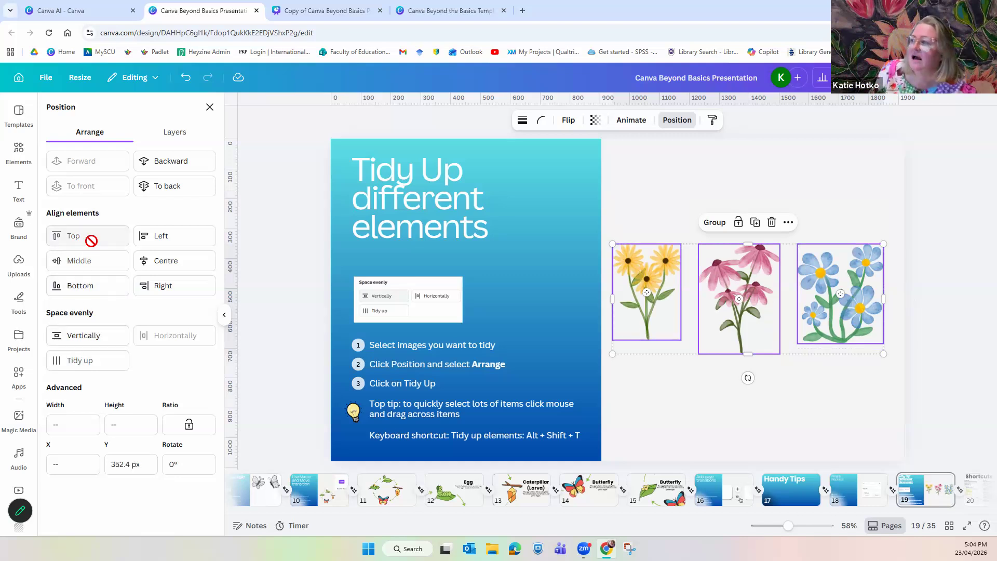
- Align the three flower images with each other by Left, Centre and finally Right
{"action": "left_click", "coordinate": [681, 394]}
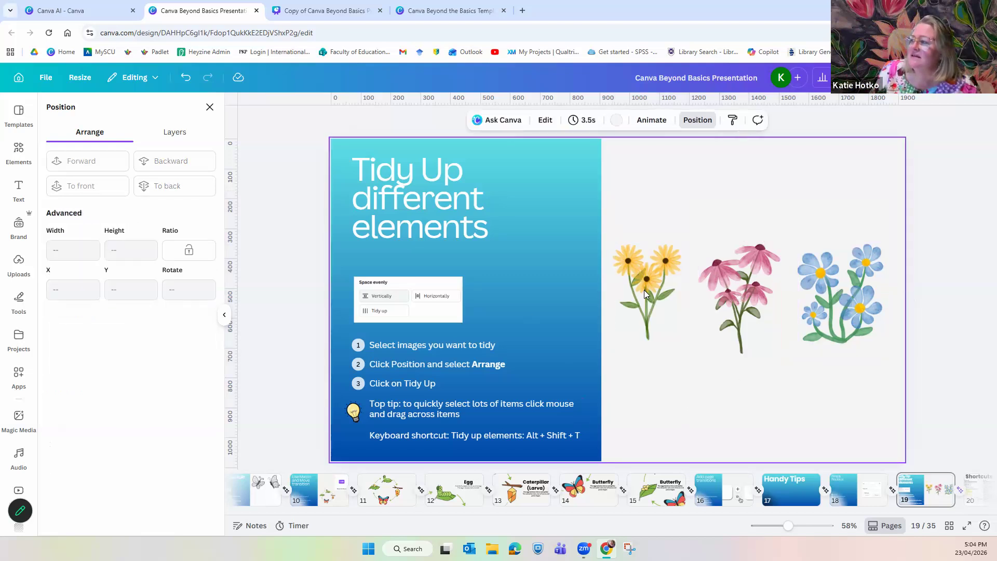
{"action": "left_click", "coordinate": [644, 290]}
{"action": "left_click_drag", "start_coordinate": [602, 166], "coordinate": [886, 399]}
{"action": "left_click", "coordinate": [184, 235]}
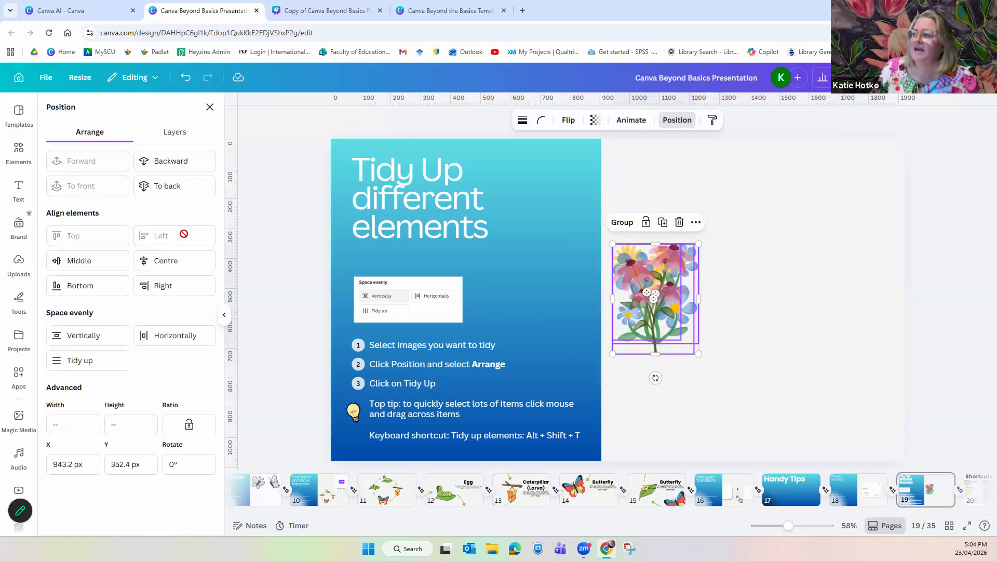
{"action": "left_click", "coordinate": [184, 263]}
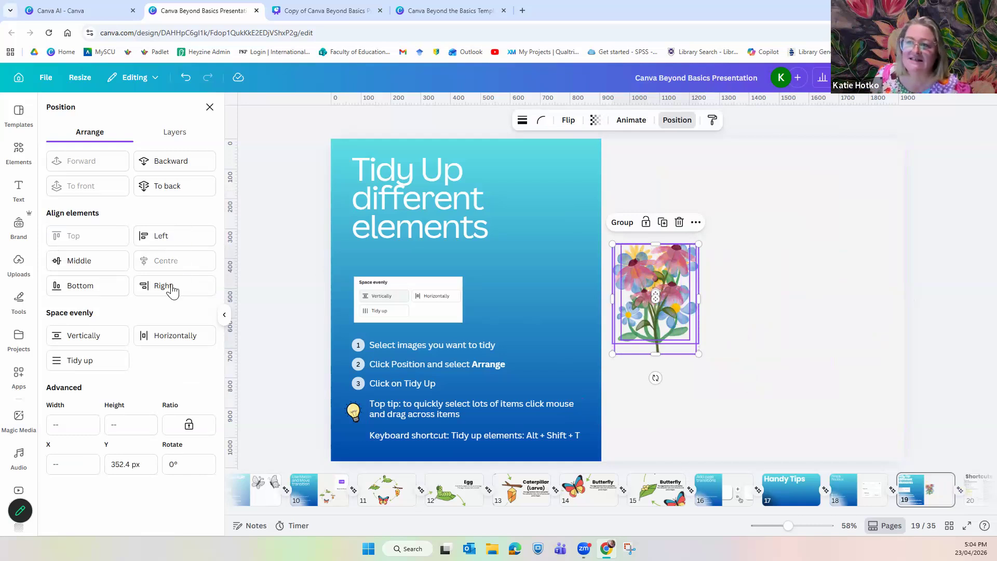
{"action": "left_click", "coordinate": [176, 281]}
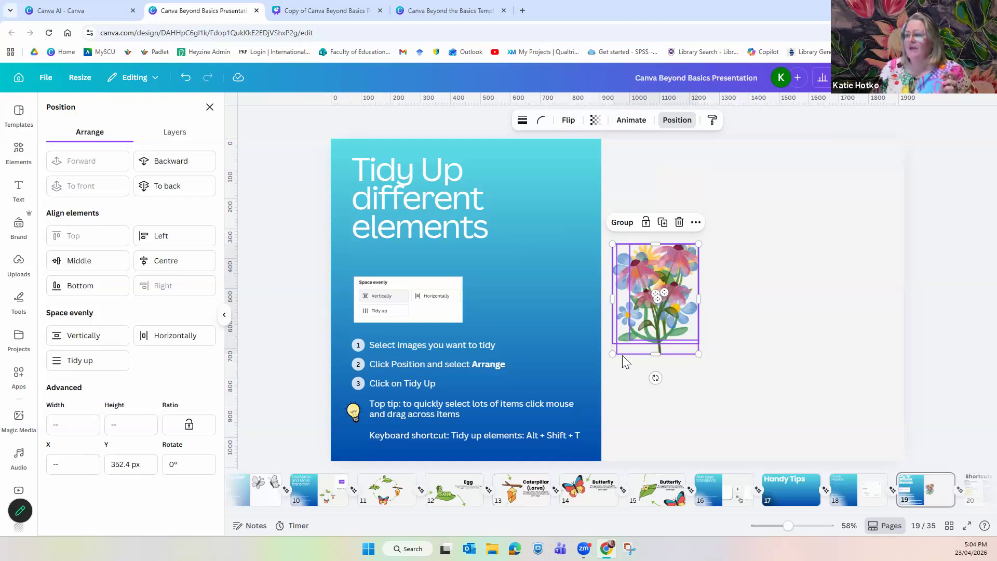
- Spread the overlapping flowers apart, placing the pink one at the upper right and the blue one below it
{"action": "left_click", "coordinate": [774, 352]}
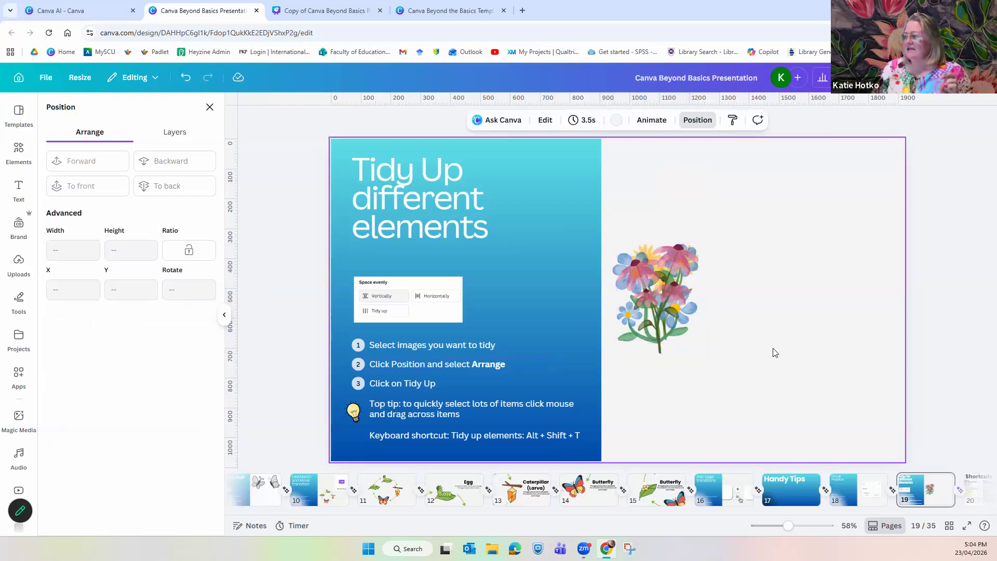
{"action": "left_click", "coordinate": [664, 295]}
{"action": "left_click_drag", "start_coordinate": [665, 294], "coordinate": [792, 245]}
{"action": "left_click_drag", "start_coordinate": [636, 306], "coordinate": [748, 376]}
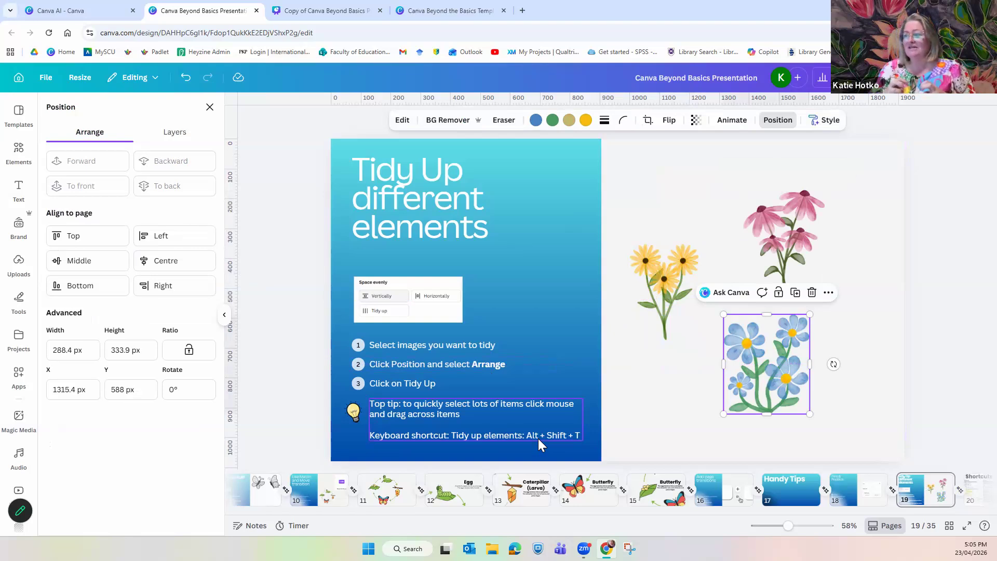
- Tidy up the three scattered flower images into an evenly spaced grid
{"action": "left_click_drag", "start_coordinate": [630, 178], "coordinate": [833, 363]}
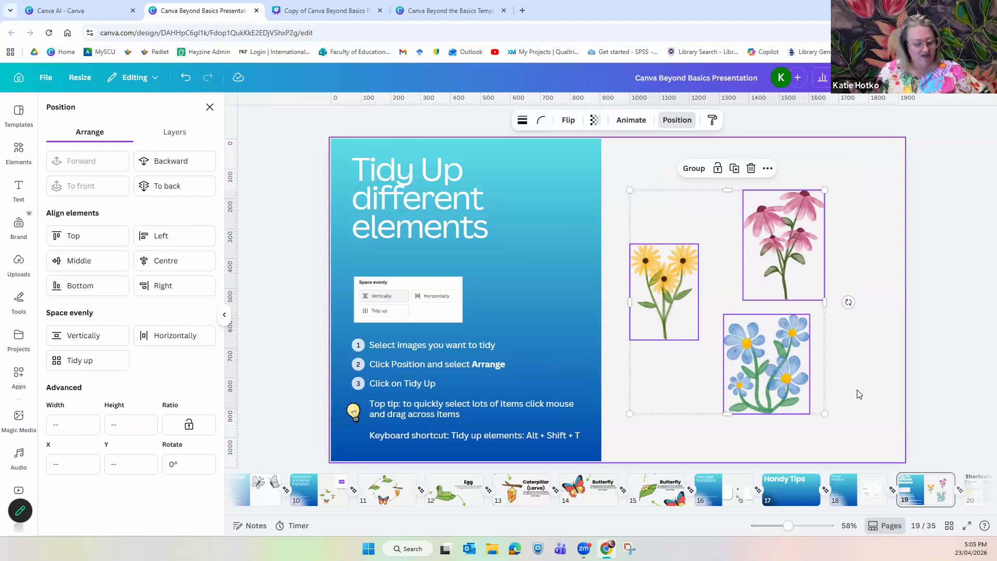
{"action": "key", "text": "alt"}
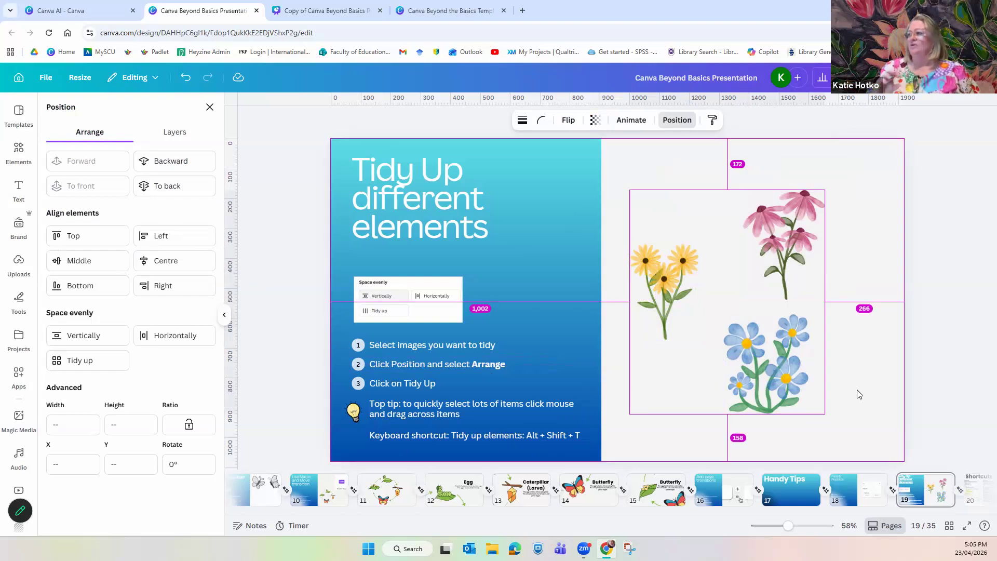
{"action": "key", "text": "alt+shift+t"}
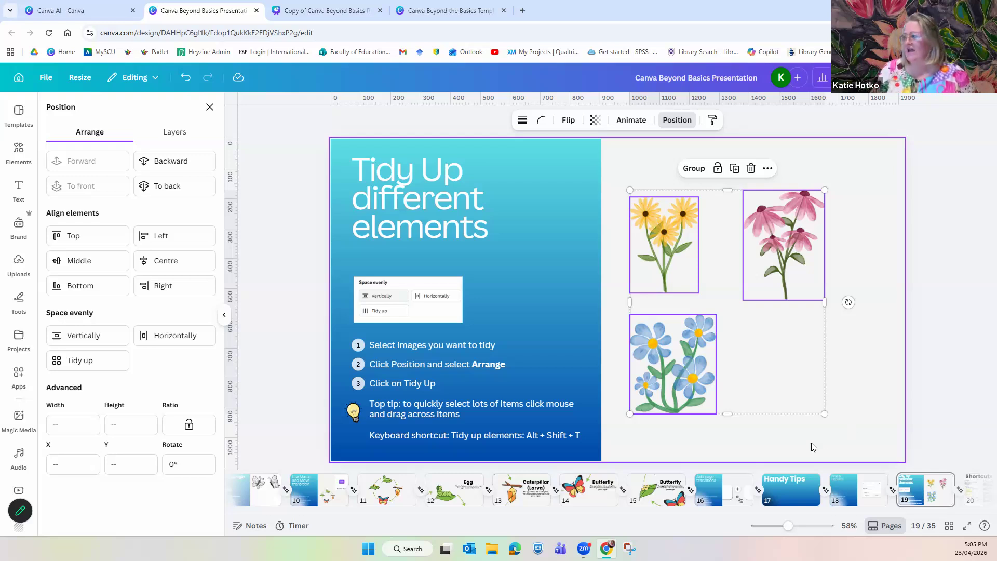
- Present page 19 in full screen and start a one-minute countdown timer, leaving its music set to No music
{"action": "left_click", "coordinate": [968, 527]}
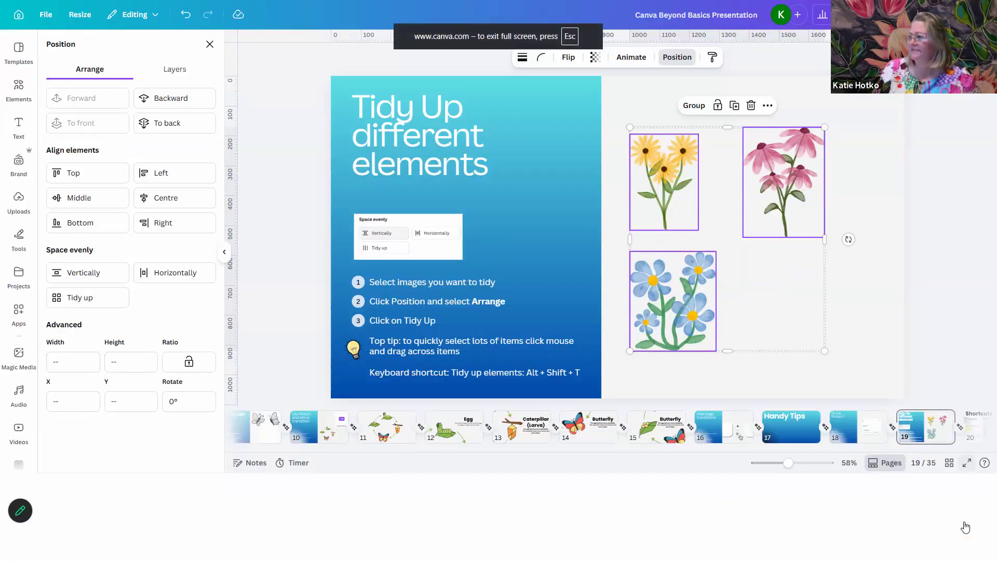
{"action": "key", "text": "1"}
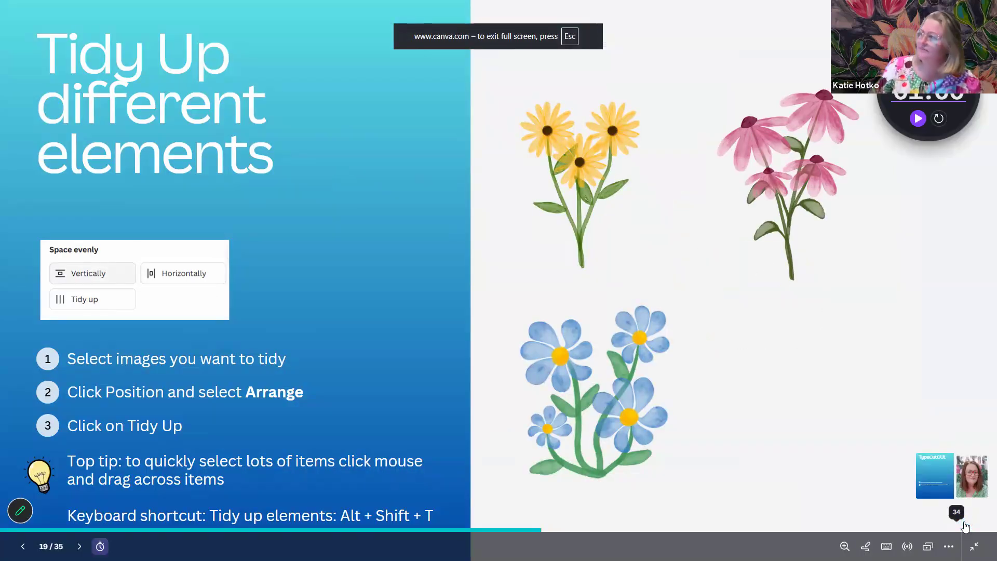
{"action": "left_click", "coordinate": [918, 119]}
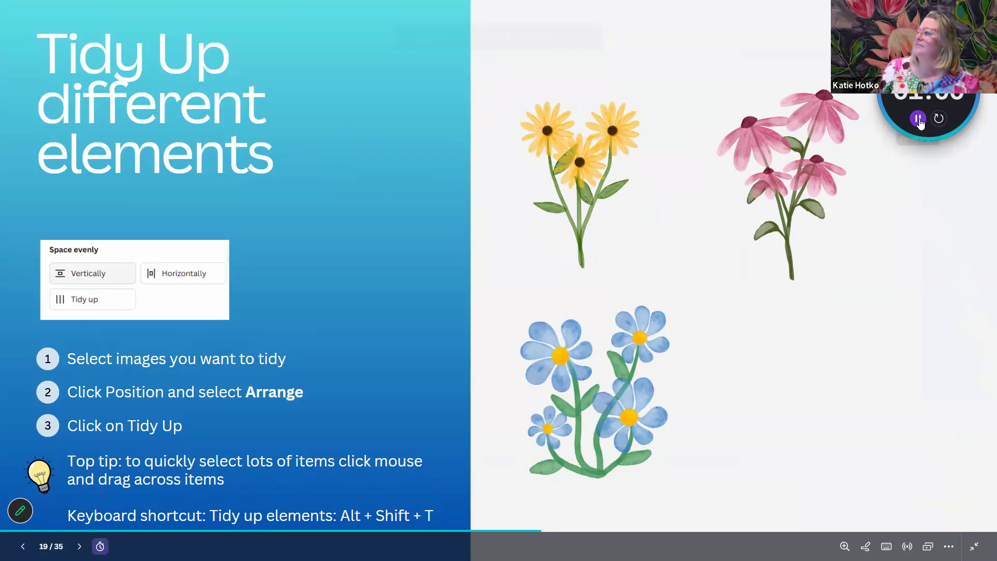
{"action": "left_click", "coordinate": [915, 34]}
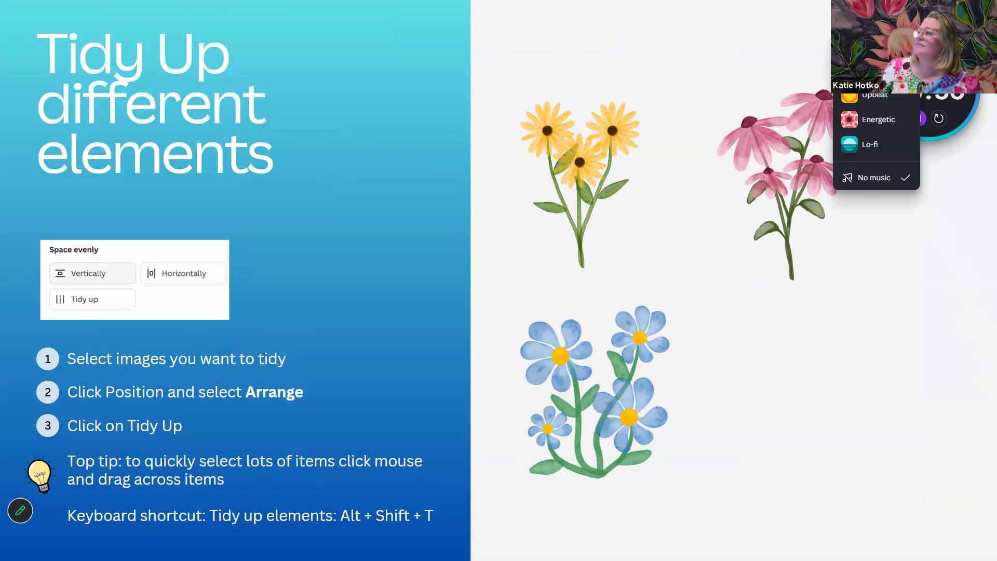
{"action": "left_click", "coordinate": [916, 34]}
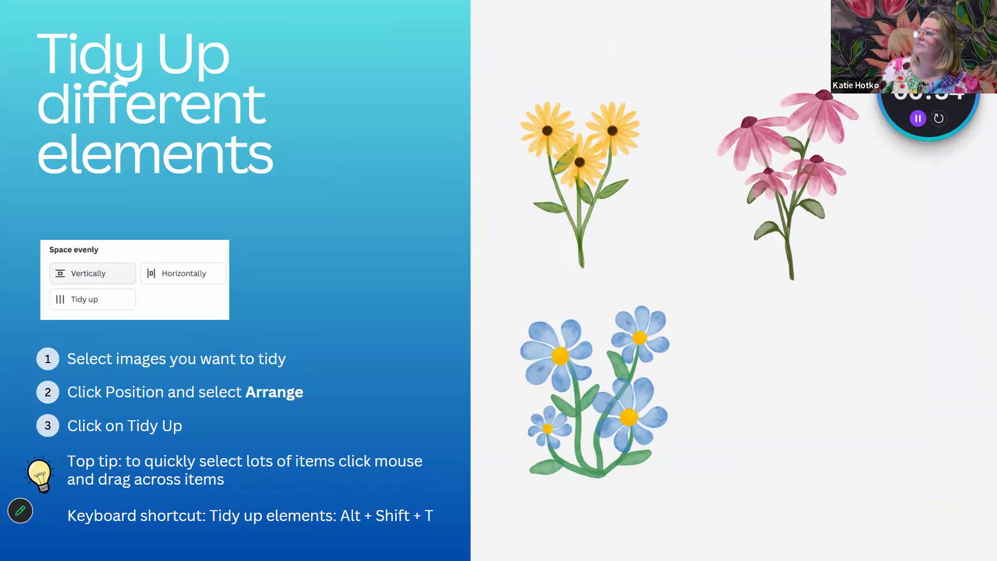
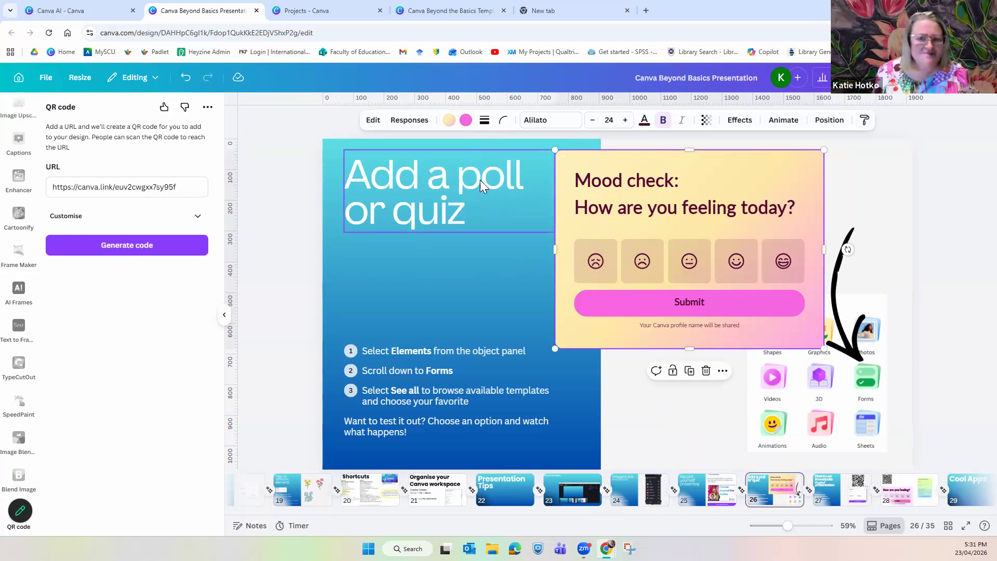
- Review the responses to the mood check poll on page 26, including the answer column
{"action": "left_click", "coordinate": [409, 120]}
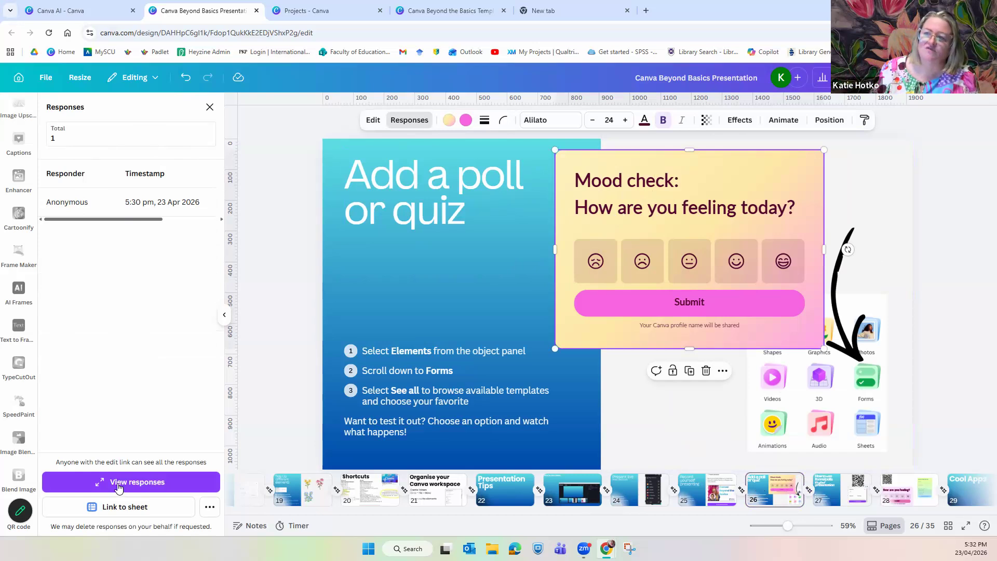
{"action": "left_click_drag", "start_coordinate": [144, 219], "coordinate": [214, 225]}
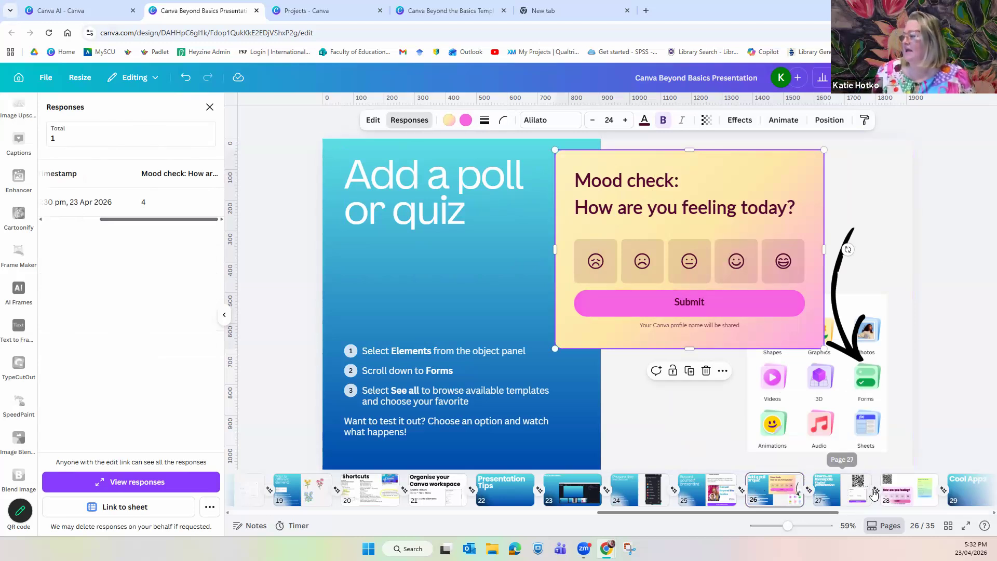
- Go to the Cool Apps page, page 29, and look through the list of apps already added to the editor
{"action": "scroll", "coordinate": [874, 495], "scroll_direction": "right", "scroll_amount": 2}
{"action": "left_click", "coordinate": [920, 497]}
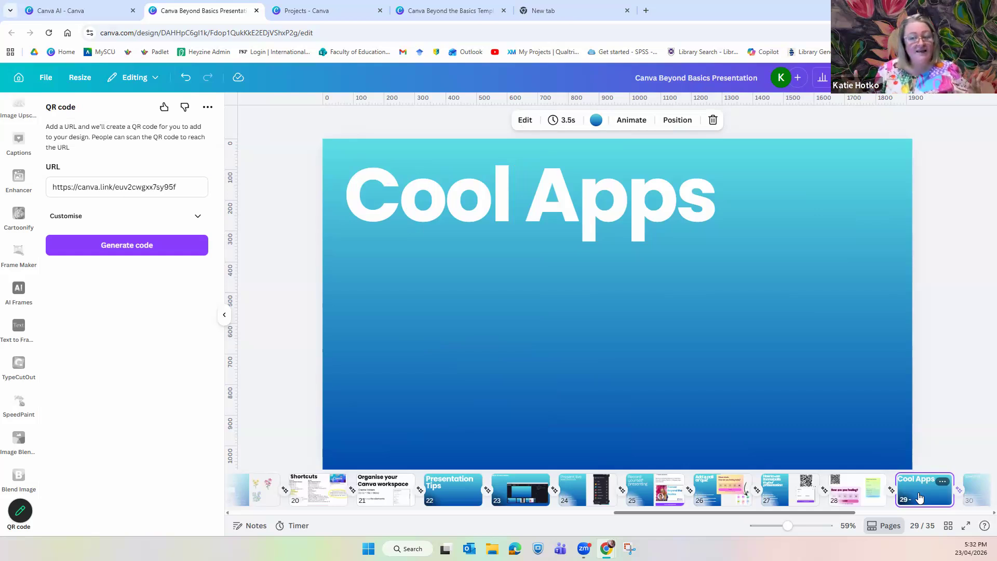
{"action": "scroll", "coordinate": [18, 293], "scroll_direction": "up", "scroll_amount": 1}
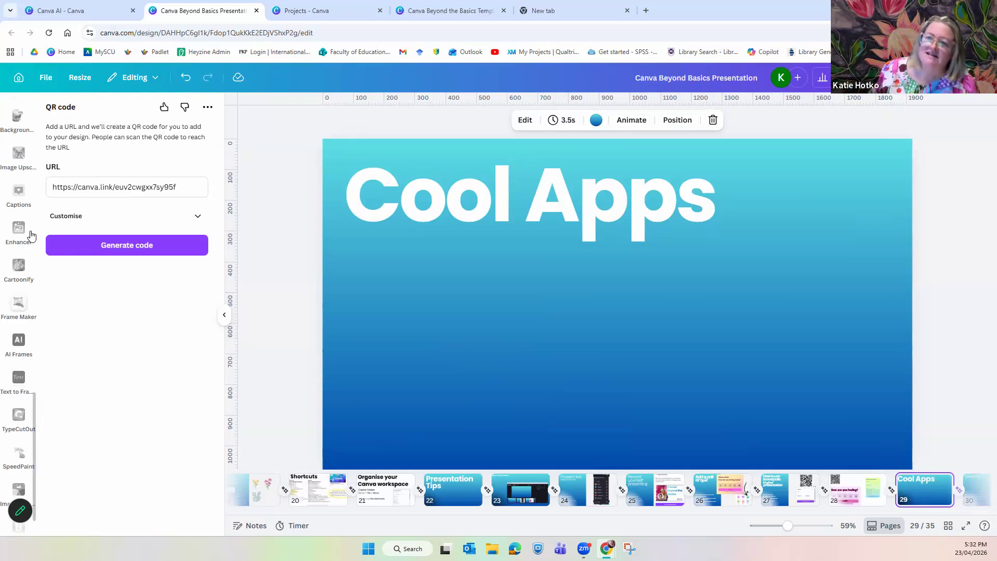
{"action": "scroll", "coordinate": [21, 228], "scroll_direction": "down", "scroll_amount": 1}
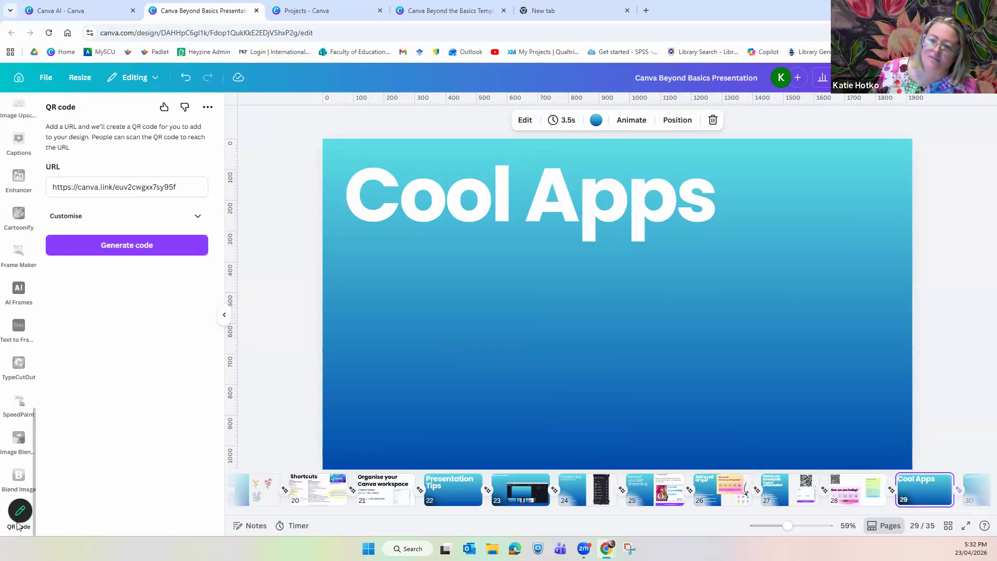
{"action": "scroll", "coordinate": [29, 208], "scroll_direction": "up", "scroll_amount": 7}
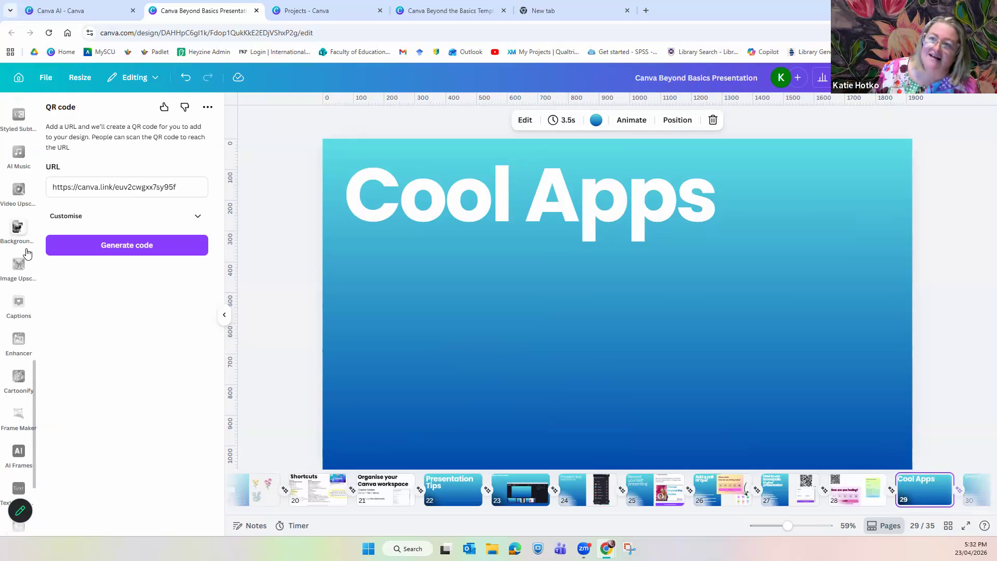
{"action": "scroll", "coordinate": [27, 252], "scroll_direction": "up", "scroll_amount": 4}
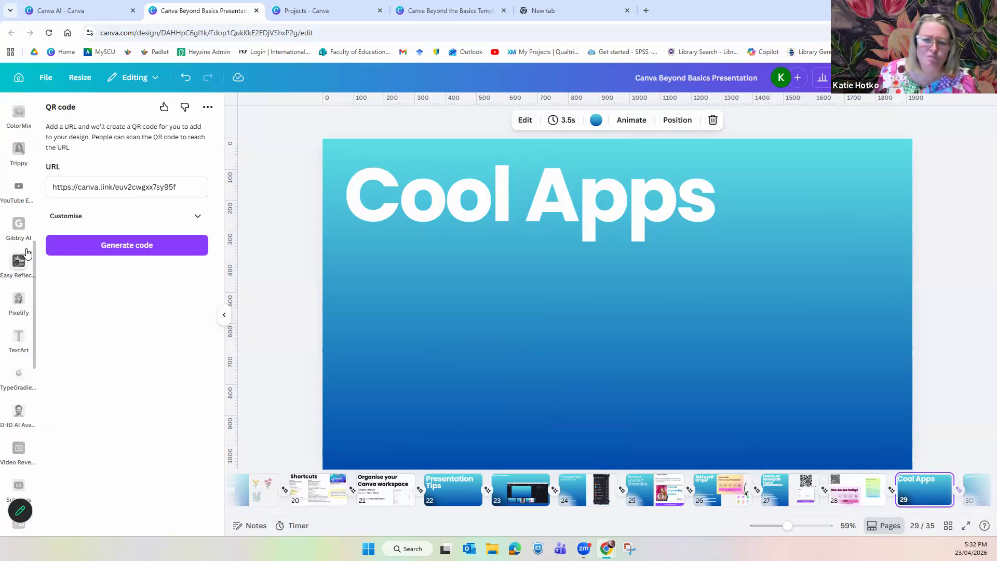
{"action": "scroll", "coordinate": [26, 253], "scroll_direction": "down", "scroll_amount": 11}
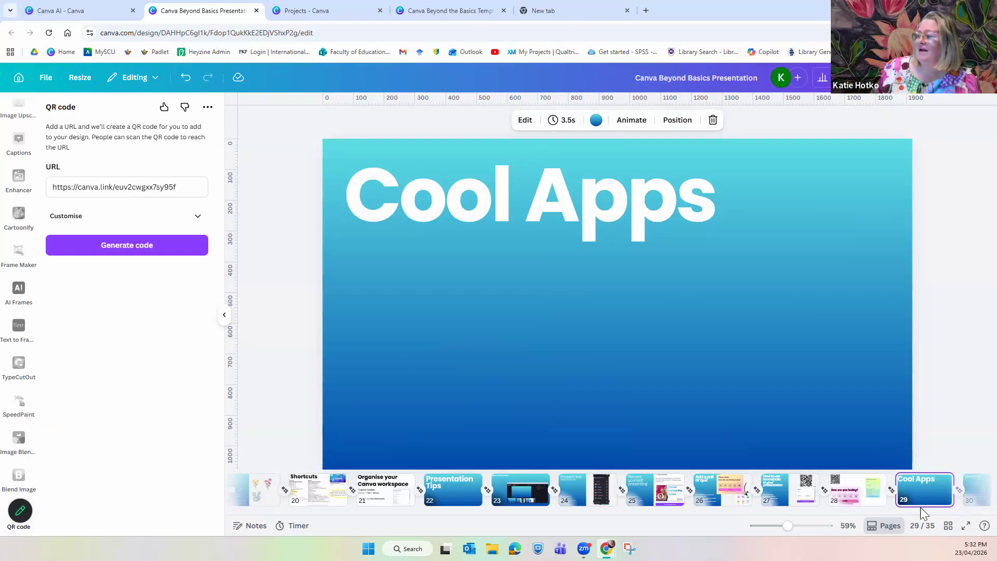
- Play the SpeedPaint animation on page 30 in full-screen presentation, and return to the editor
{"action": "scroll", "coordinate": [914, 499], "scroll_direction": "right", "scroll_amount": 2}
{"action": "left_click", "coordinate": [889, 496]}
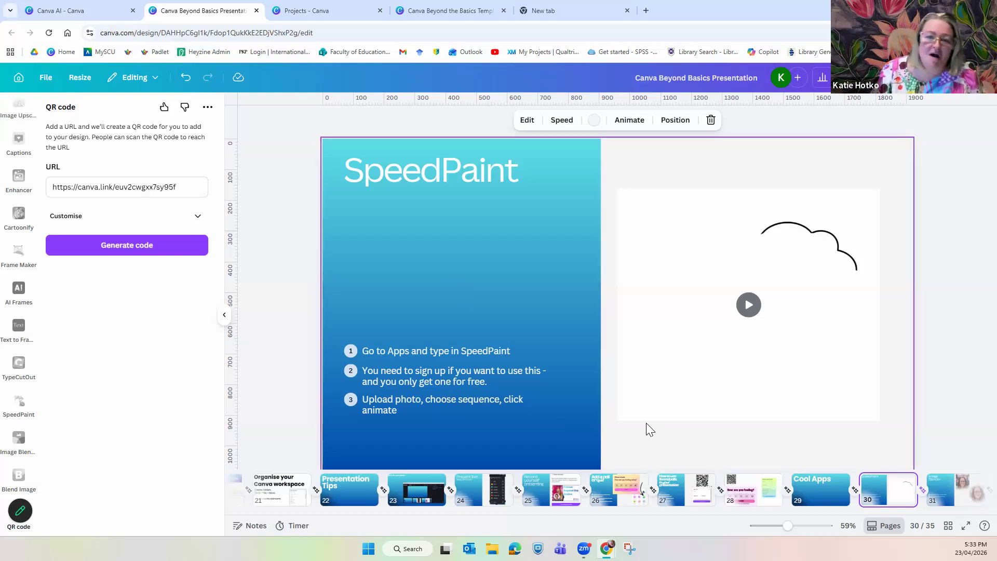
{"action": "left_click", "coordinate": [968, 526]}
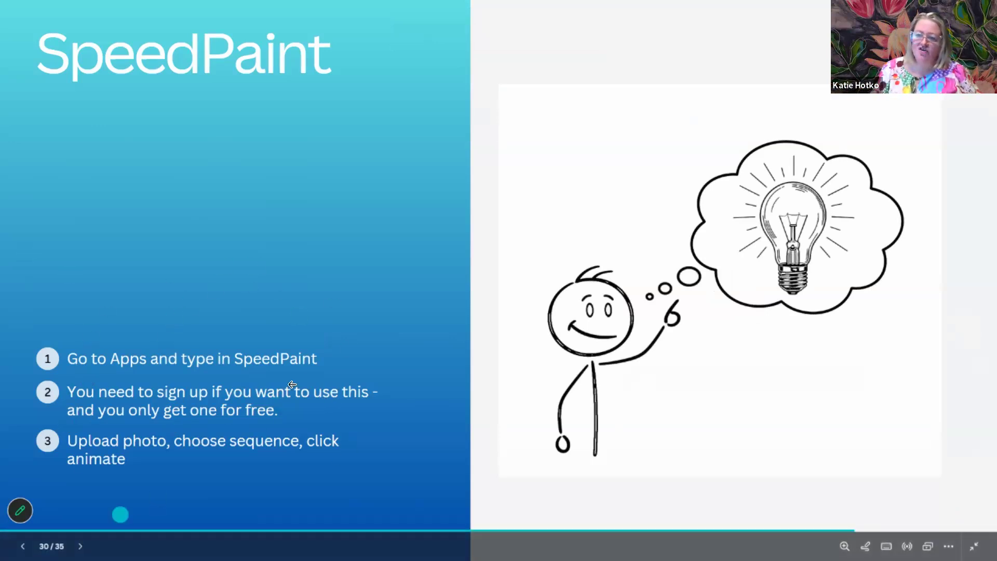
{"action": "key", "text": "Escape"}
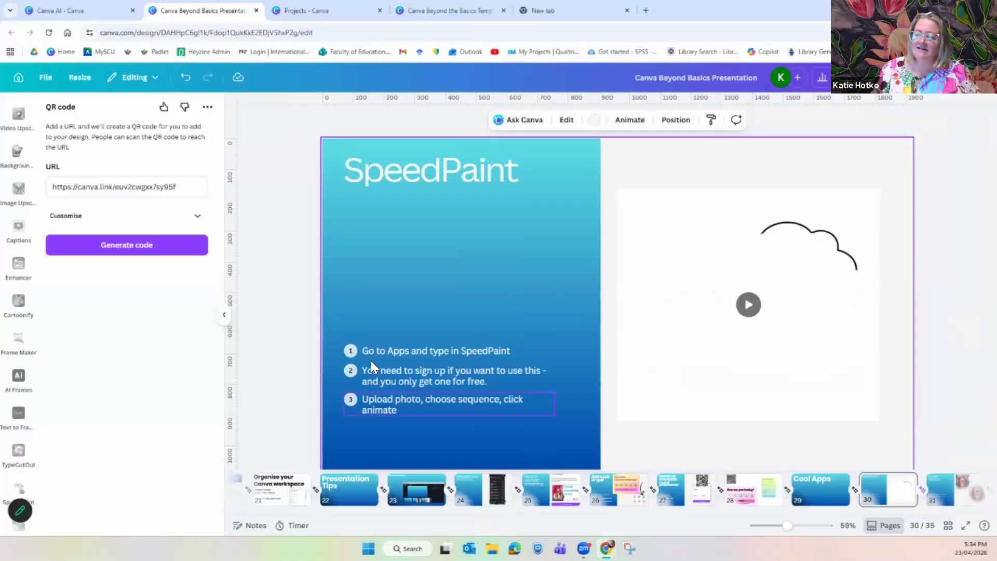
- Search the Canva apps for "speedpaint"
{"action": "scroll", "coordinate": [31, 192], "scroll_direction": "down", "scroll_amount": 5}
{"action": "scroll", "coordinate": [31, 192], "scroll_direction": "up", "scroll_amount": 8}
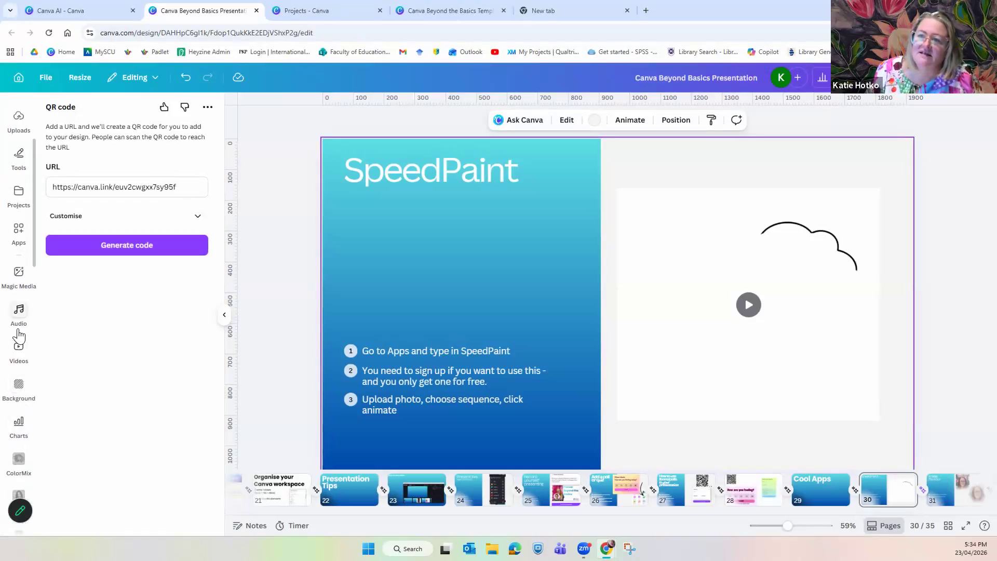
{"action": "scroll", "coordinate": [26, 415], "scroll_direction": "down", "scroll_amount": 2}
{"action": "scroll", "coordinate": [27, 416], "scroll_direction": "up", "scroll_amount": 5}
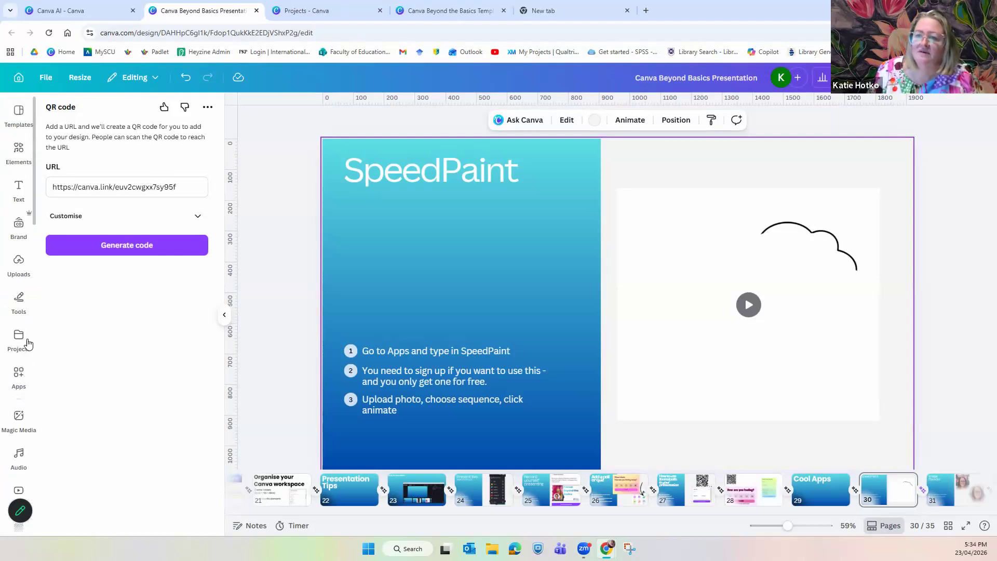
{"action": "left_click", "coordinate": [18, 378]}
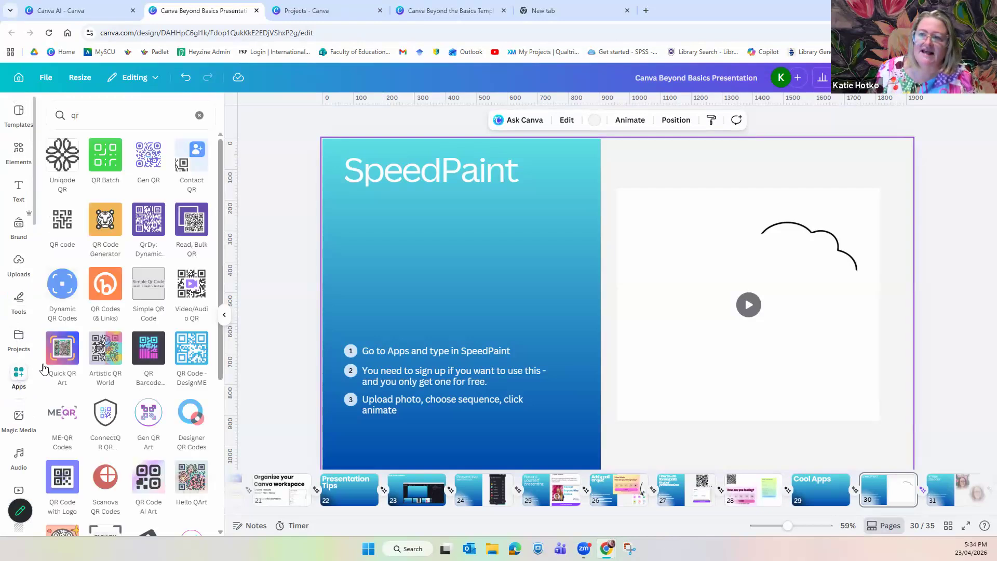
{"action": "left_click", "coordinate": [65, 116]}
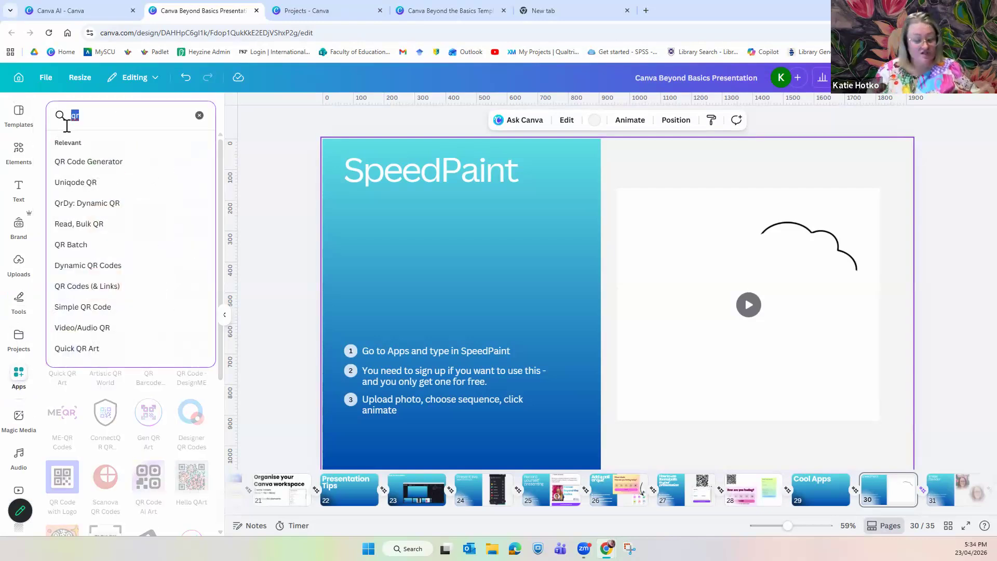
{"action": "type", "text": "spe"}
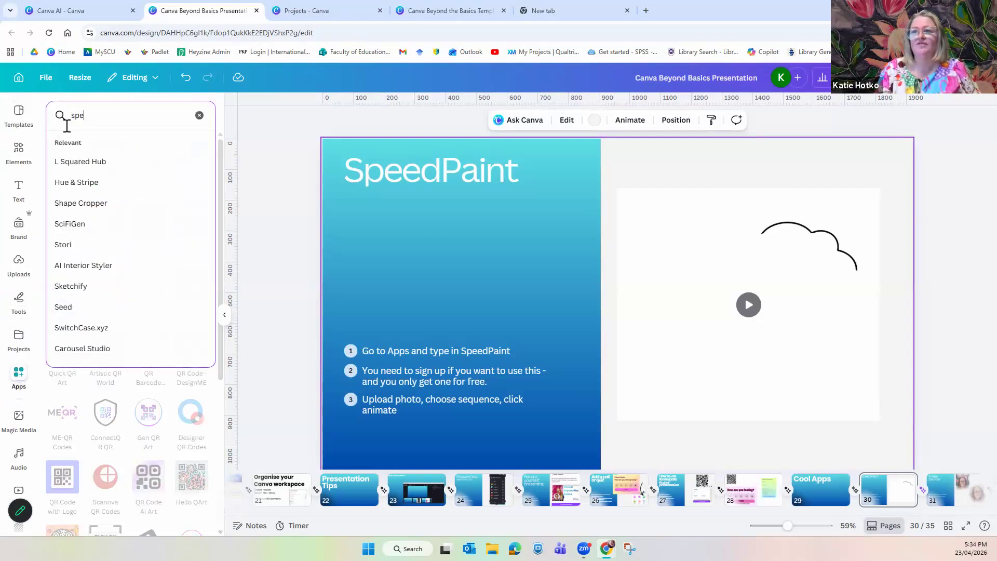
{"action": "type", "text": "edpaint"}
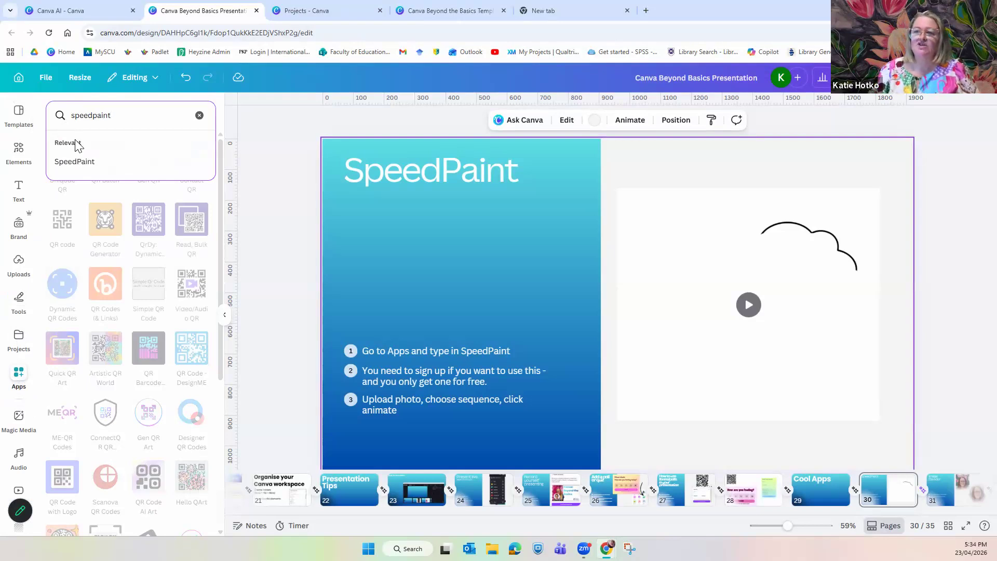
{"action": "key", "text": "Return"}
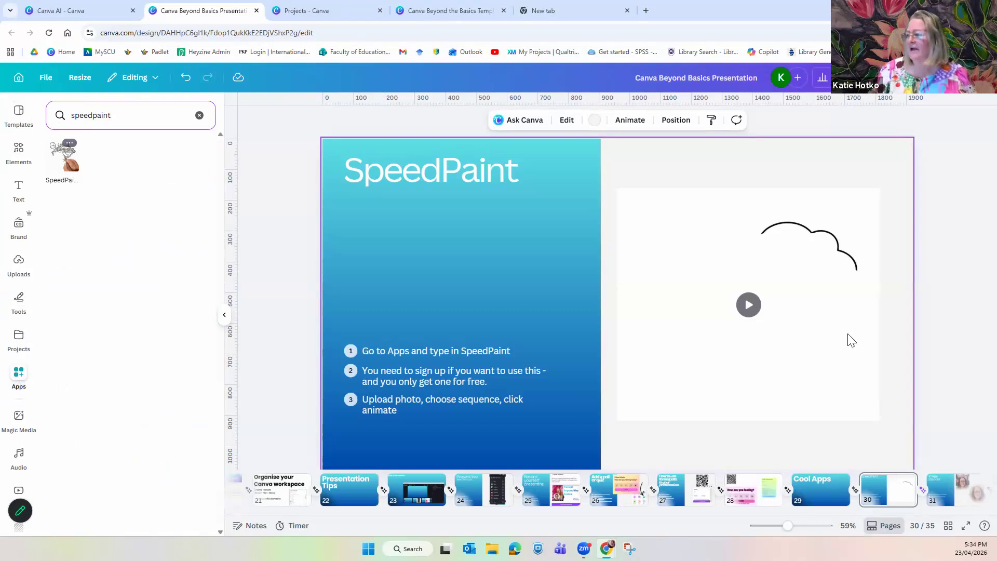
- Go to page 31 and open the Image Blender app
{"action": "left_click", "coordinate": [948, 502]}
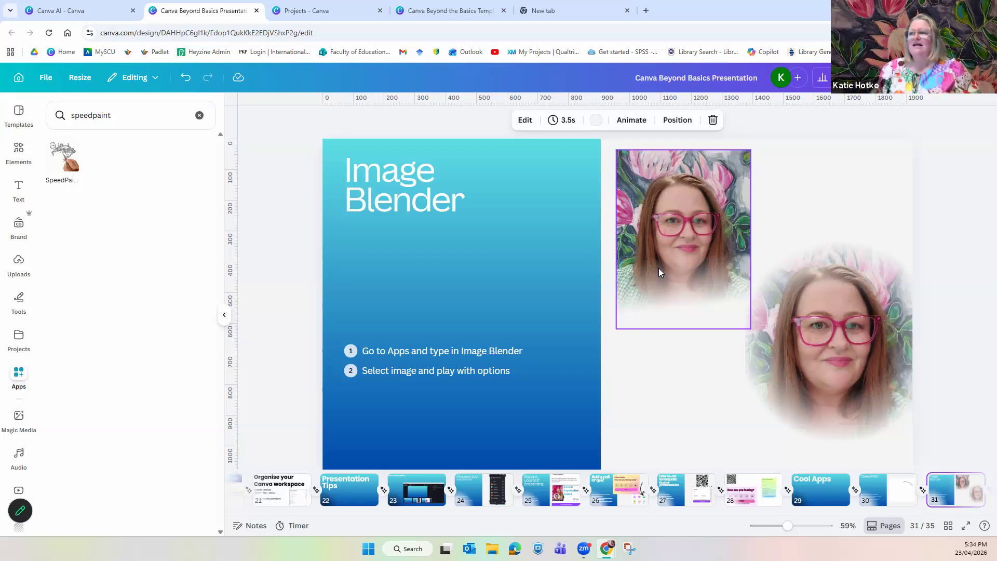
{"action": "left_click", "coordinate": [457, 317]}
{"action": "scroll", "coordinate": [29, 418], "scroll_direction": "down", "scroll_amount": 4}
{"action": "scroll", "coordinate": [29, 425], "scroll_direction": "down", "scroll_amount": 10}
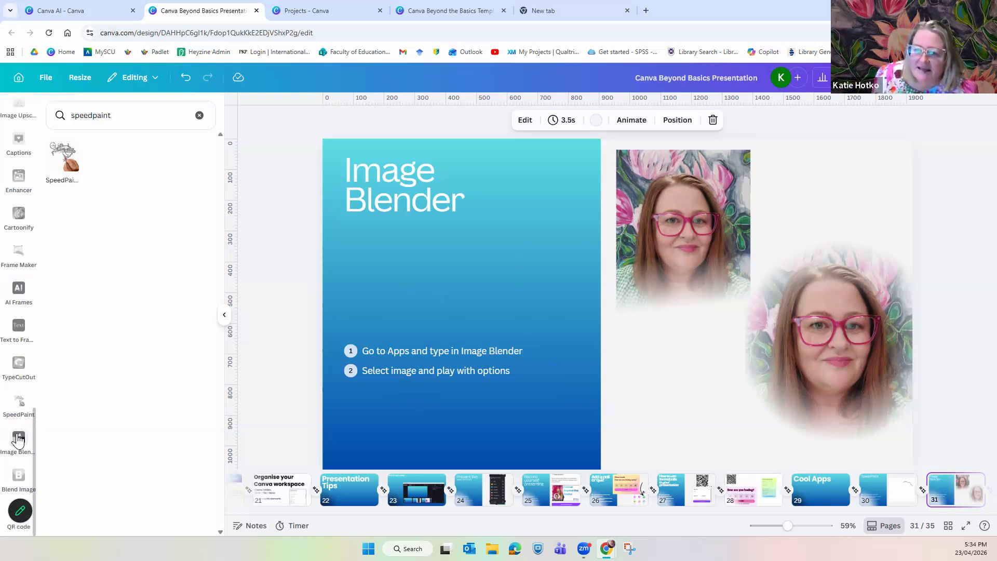
{"action": "left_click", "coordinate": [18, 439]}
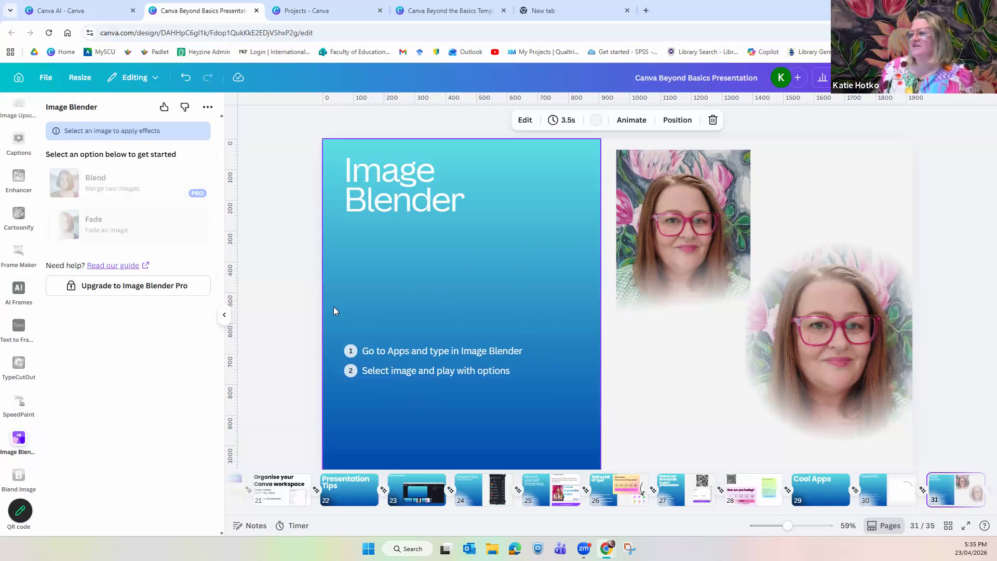
- Try Image Blender's Radial fade on the upper portrait, adjusting the fade circle, and leave the effect without saving
{"action": "left_click", "coordinate": [676, 233]}
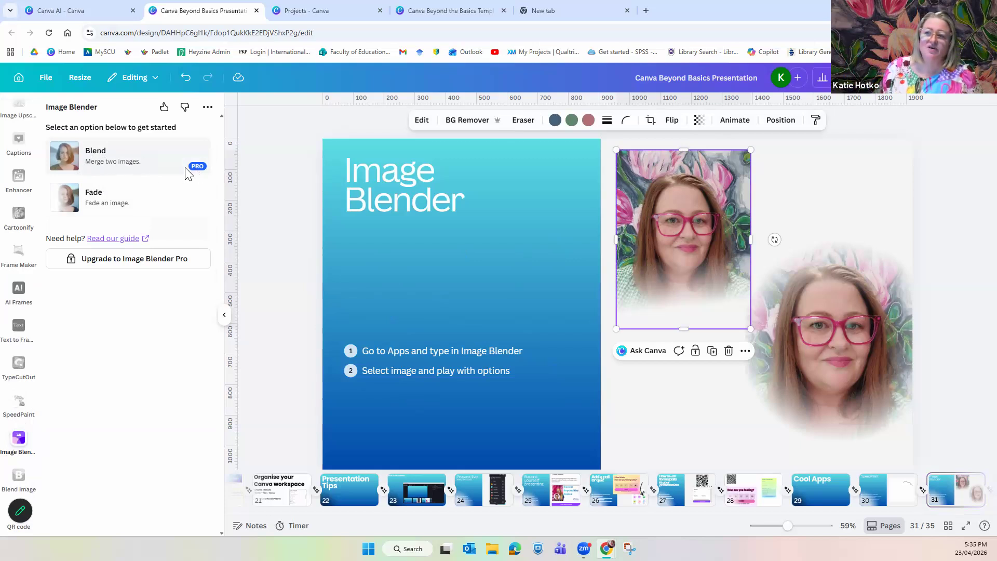
{"action": "left_click", "coordinate": [131, 201]}
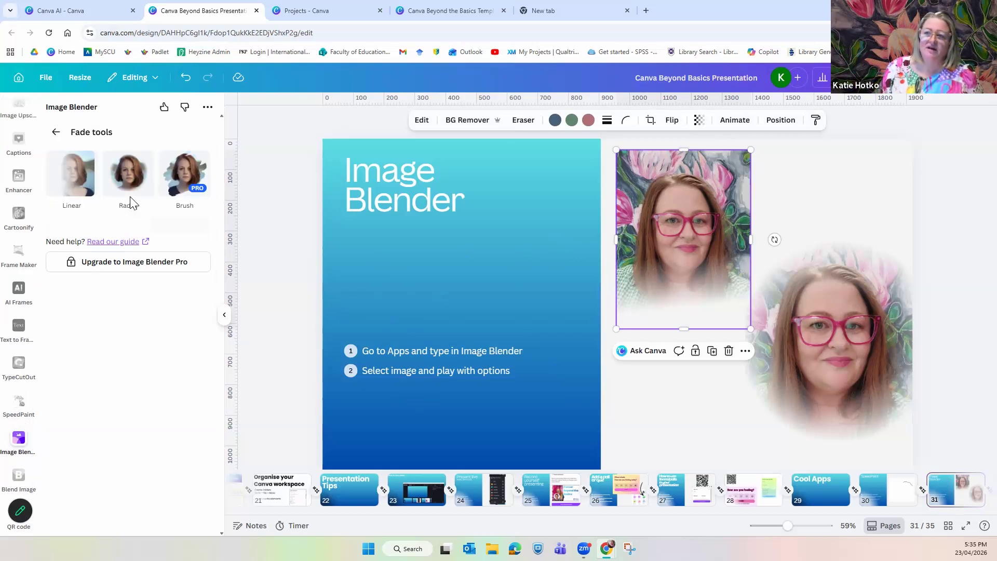
{"action": "left_click", "coordinate": [183, 182]}
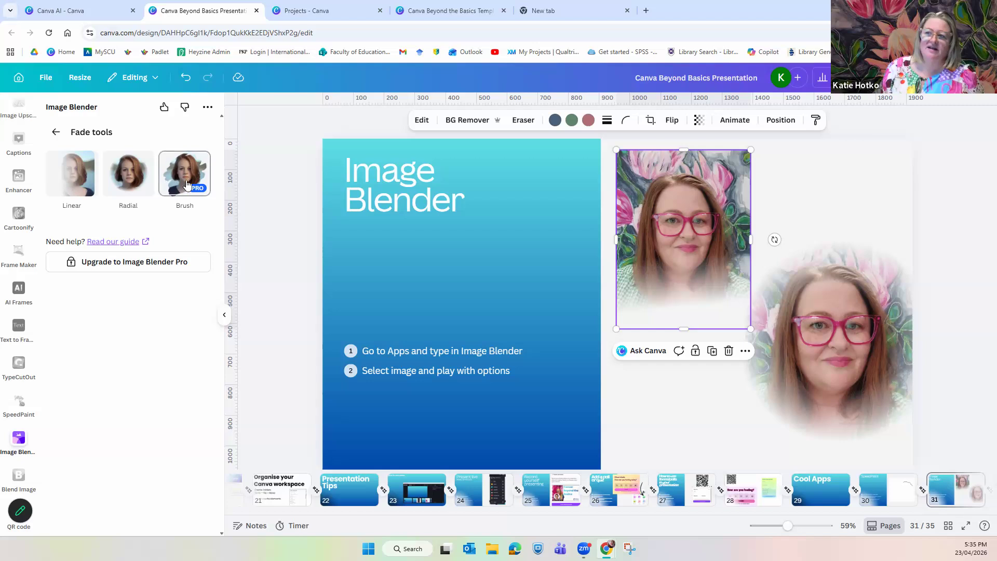
{"action": "left_click", "coordinate": [122, 178]}
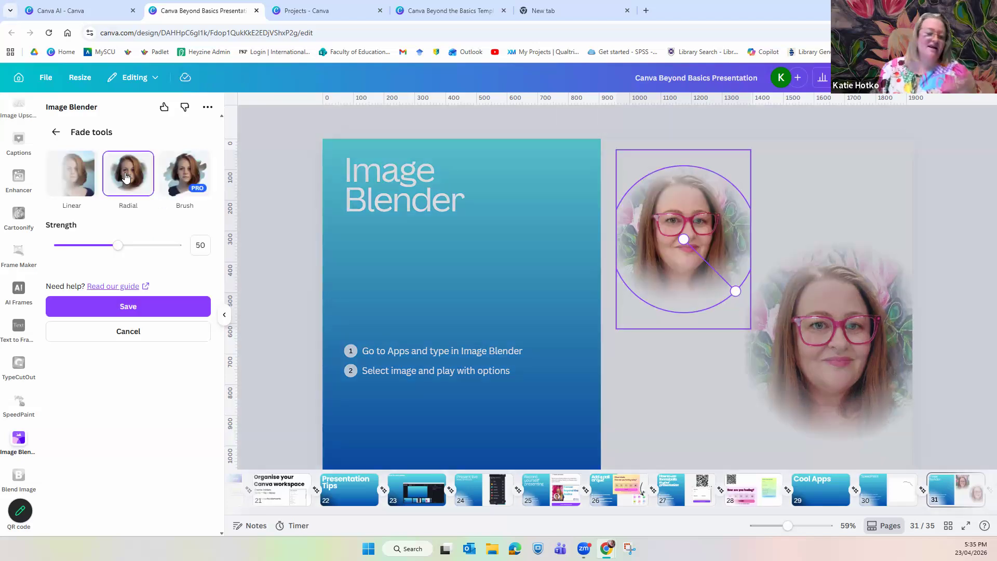
{"action": "mouse_move", "coordinate": [729, 292]}
{"action": "left_mouse_down"}
{"action": "mouse_move", "coordinate": [682, 321]}
{"action": "mouse_move", "coordinate": [693, 324]}
{"action": "mouse_move", "coordinate": [716, 303]}
{"action": "left_mouse_up"}
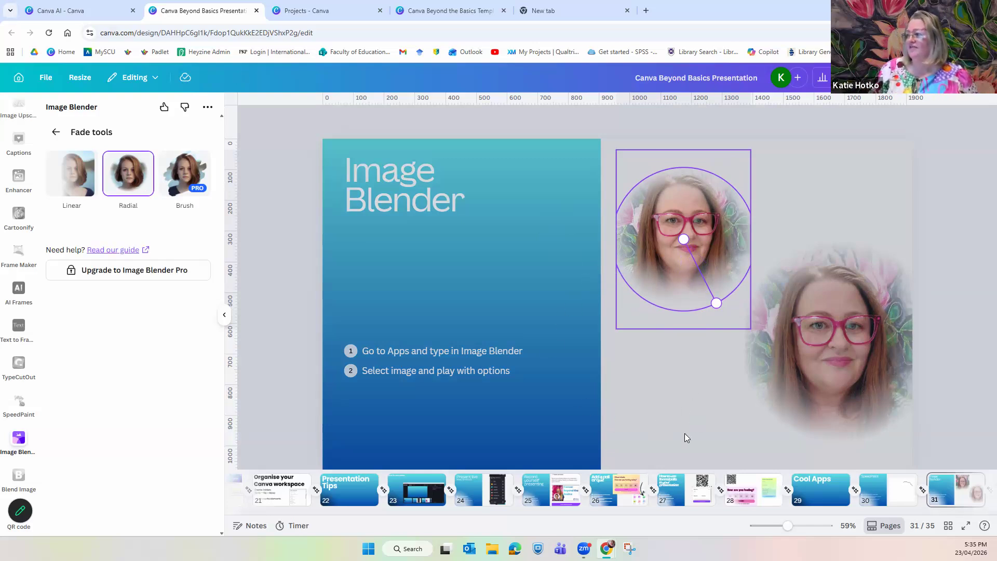
{"action": "left_click", "coordinate": [703, 416]}
- Go to the Cartoonify page, page 32, and examine all Style Match options for editing the portrait photo
{"action": "scroll", "coordinate": [924, 488], "scroll_direction": "right", "scroll_amount": 2}
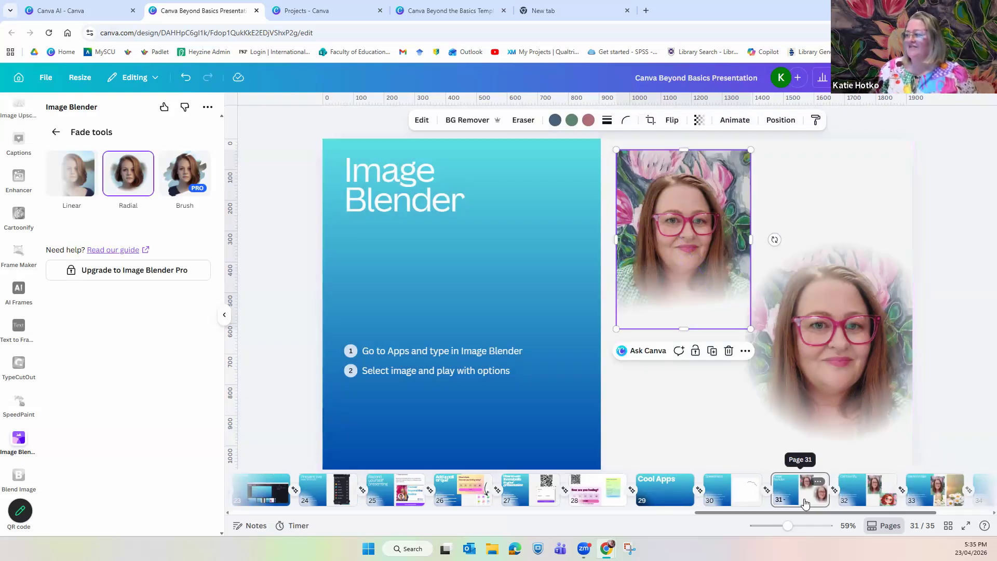
{"action": "left_click", "coordinate": [863, 499]}
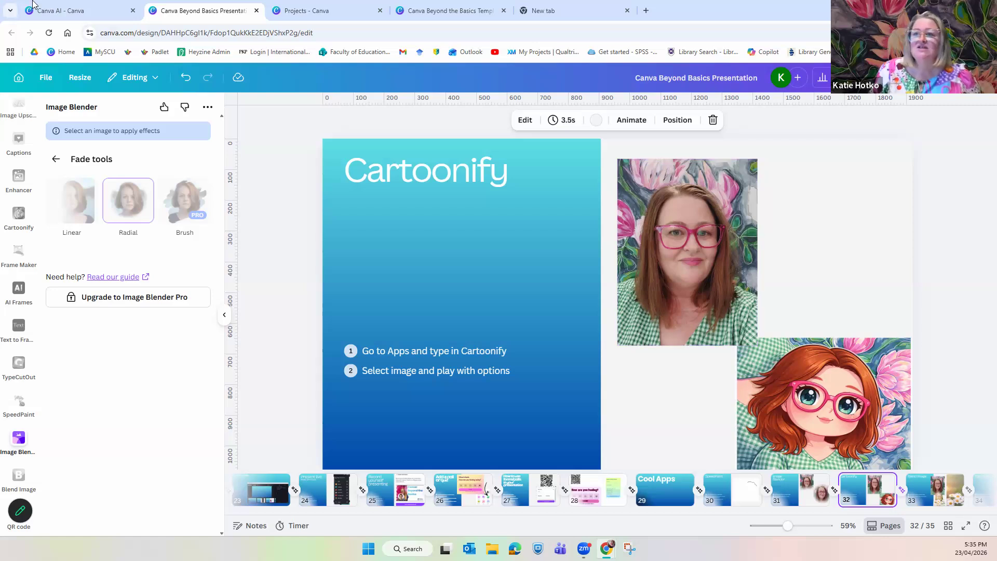
{"action": "scroll", "coordinate": [22, 172], "scroll_direction": "up", "scroll_amount": 5}
{"action": "scroll", "coordinate": [22, 173], "scroll_direction": "up", "scroll_amount": 3}
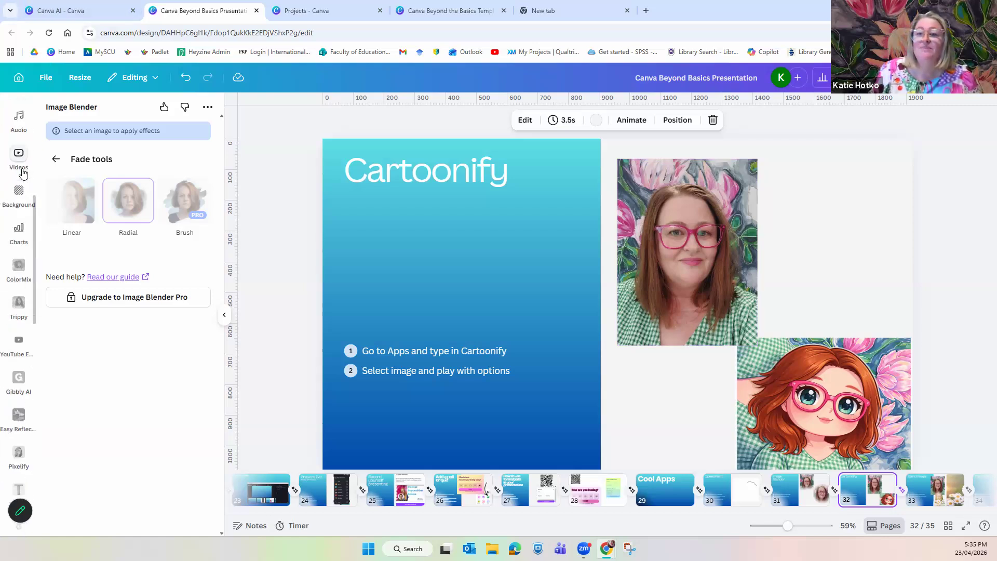
{"action": "left_click", "coordinate": [688, 220]}
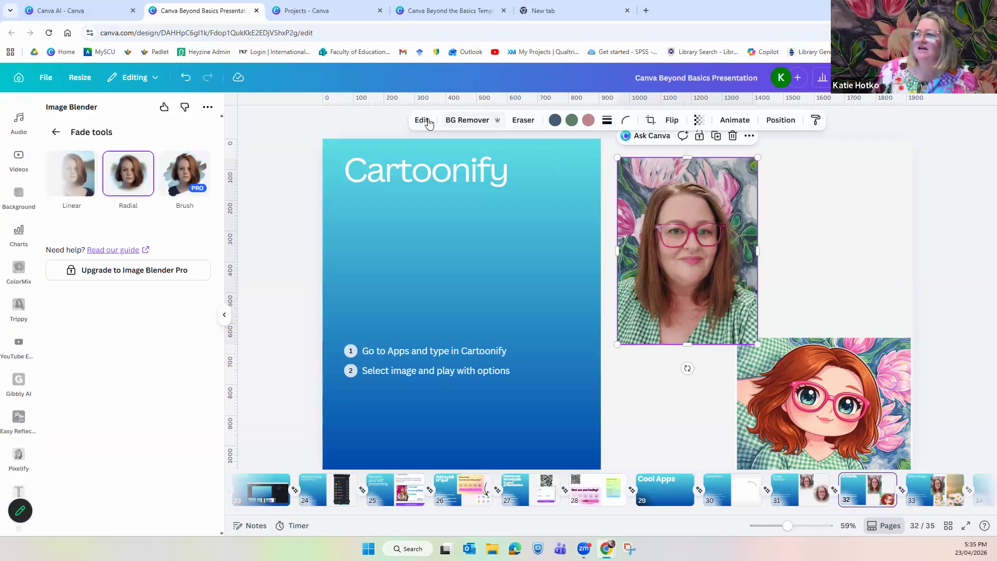
{"action": "left_click", "coordinate": [424, 121]}
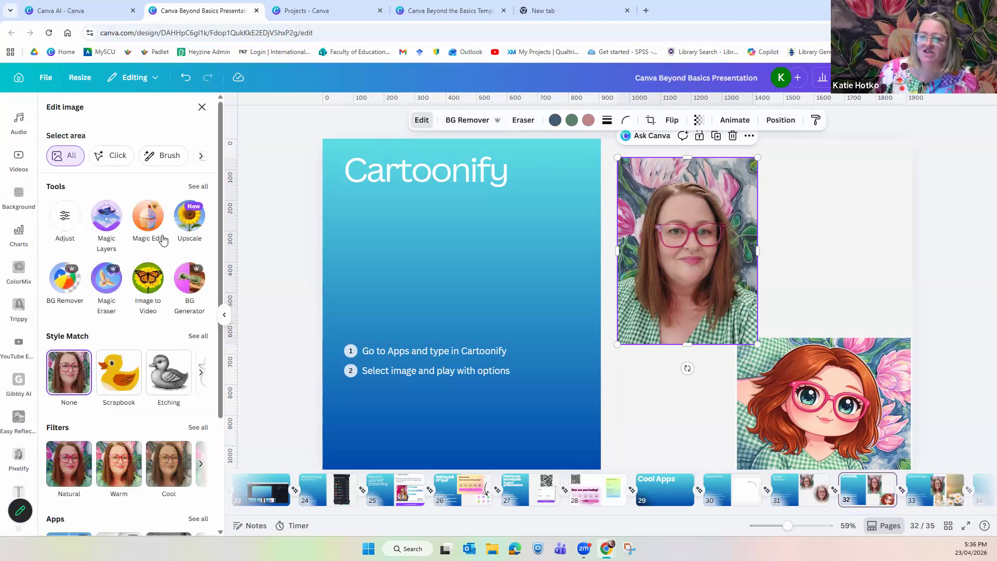
{"action": "left_click", "coordinate": [198, 336]}
{"action": "scroll", "coordinate": [200, 332], "scroll_direction": "down", "scroll_amount": 5}
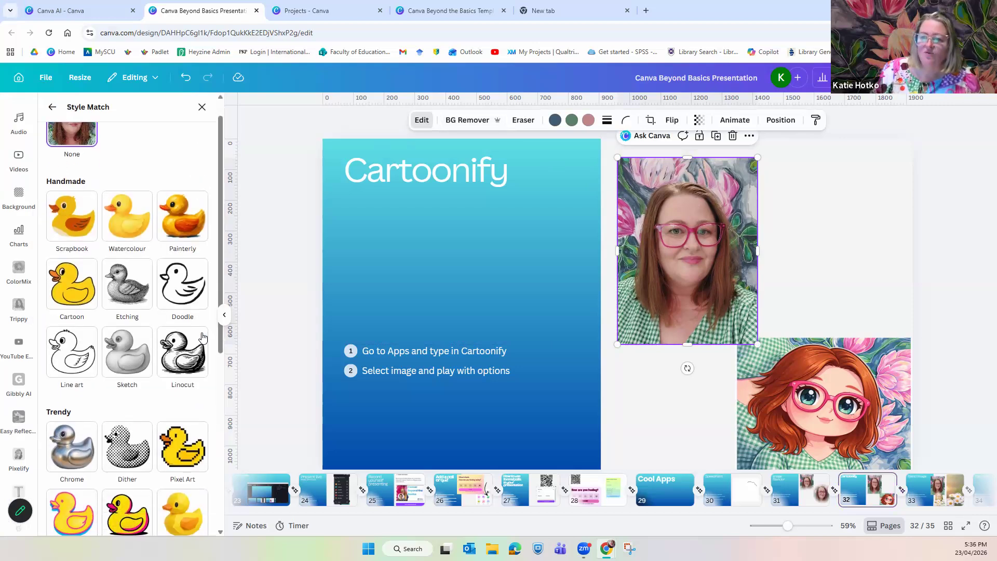
{"action": "scroll", "coordinate": [201, 336], "scroll_direction": "down", "scroll_amount": 3}
{"action": "scroll", "coordinate": [201, 337], "scroll_direction": "up", "scroll_amount": 8}
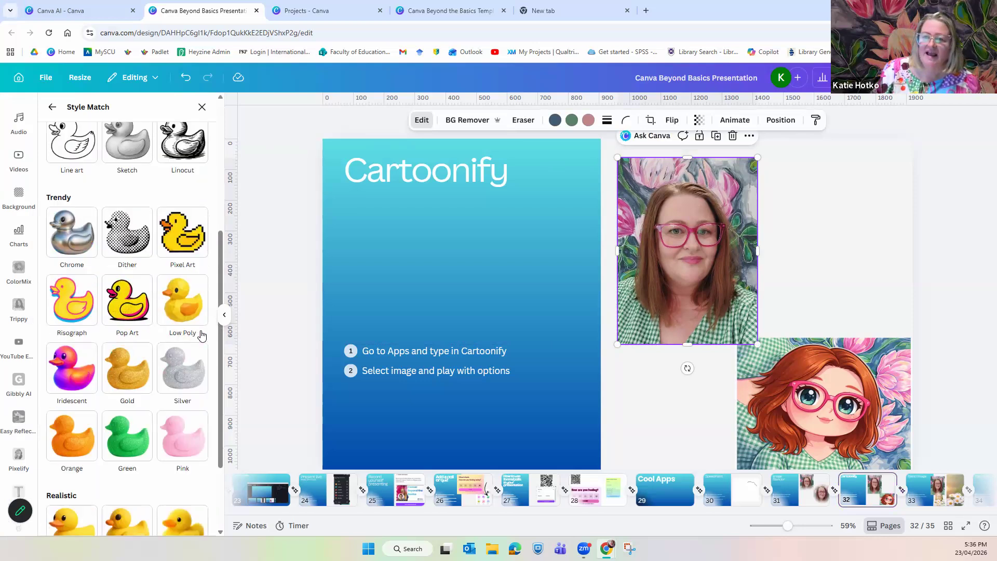
- Return from Style Match to the image editing options and browse the full range of filters for the portrait photo
{"action": "left_click", "coordinate": [52, 106]}
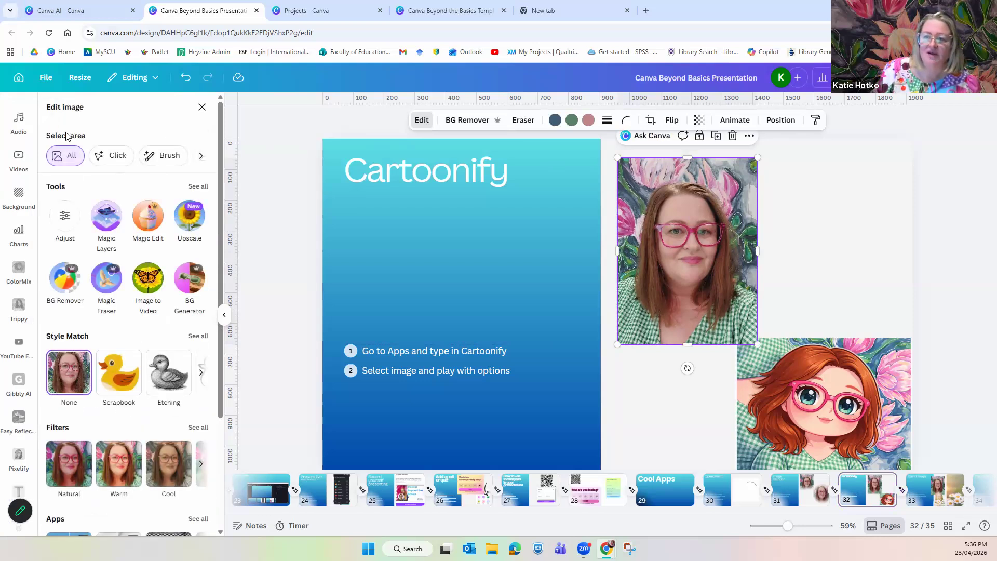
{"action": "scroll", "coordinate": [91, 361], "scroll_direction": "down", "scroll_amount": 3}
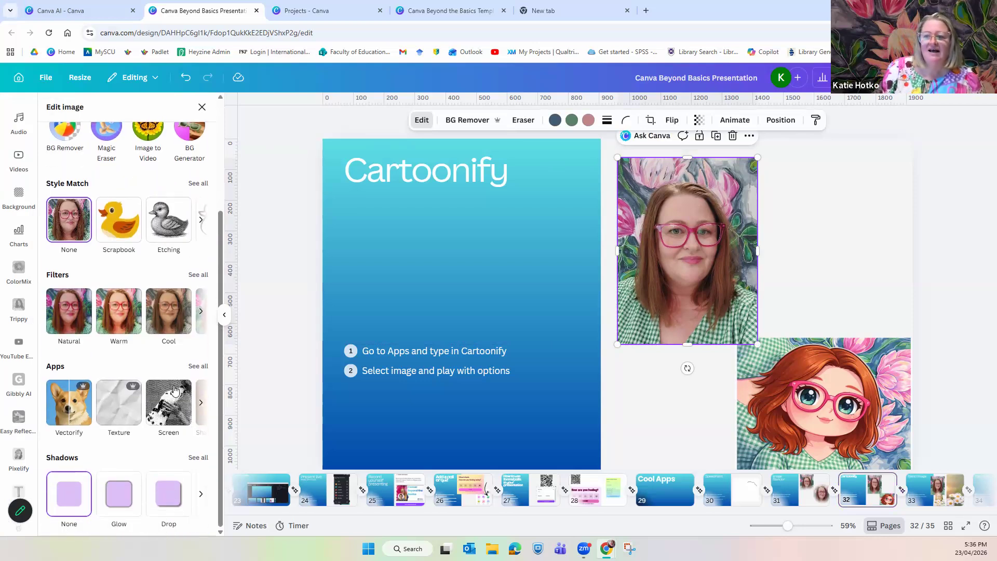
{"action": "left_click", "coordinate": [197, 275]}
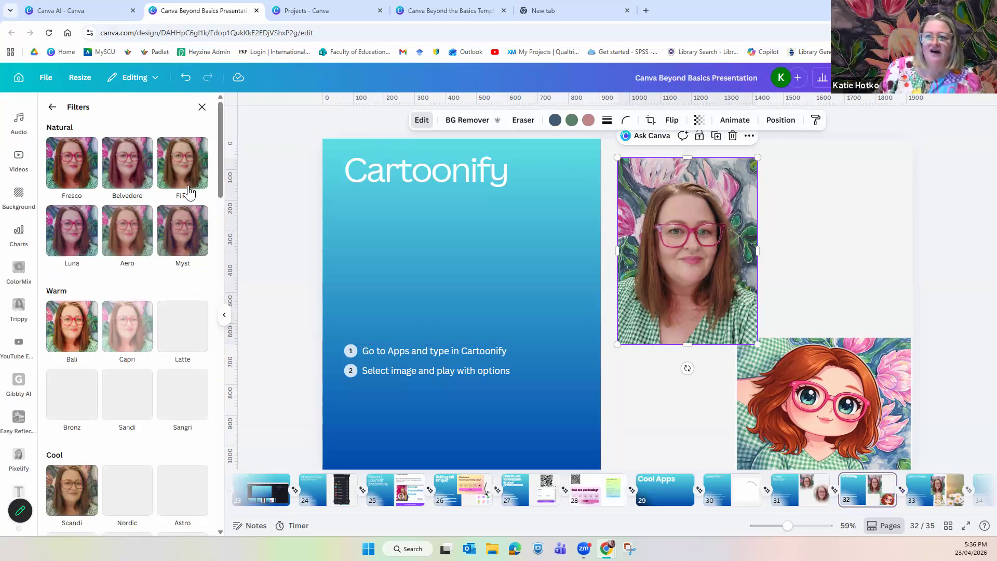
{"action": "scroll", "coordinate": [185, 309], "scroll_direction": "down", "scroll_amount": 10}
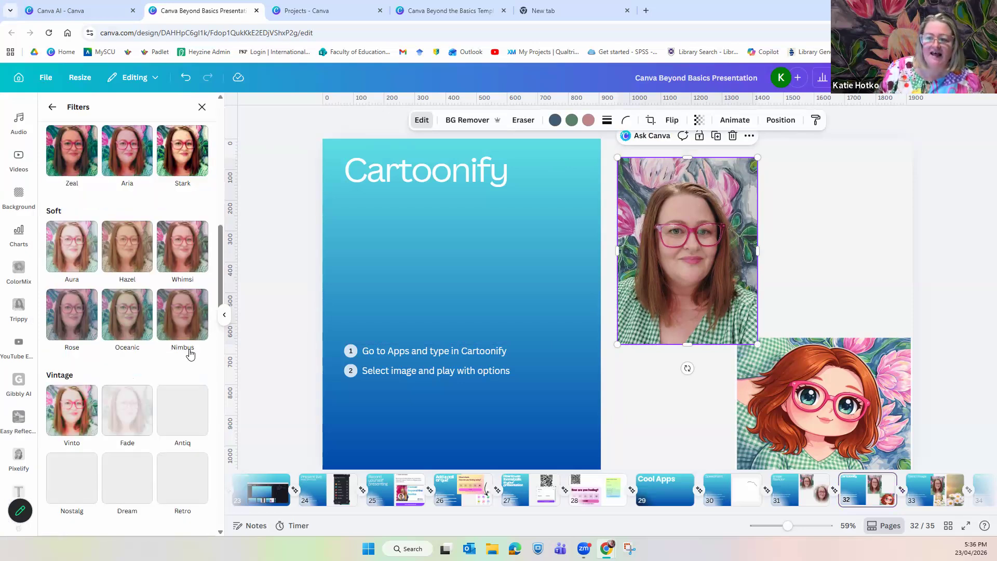
- Browse the remaining photo filters through to the end of the Duotone set, and return to the image editing options
{"action": "scroll", "coordinate": [190, 353], "scroll_direction": "down", "scroll_amount": 15}
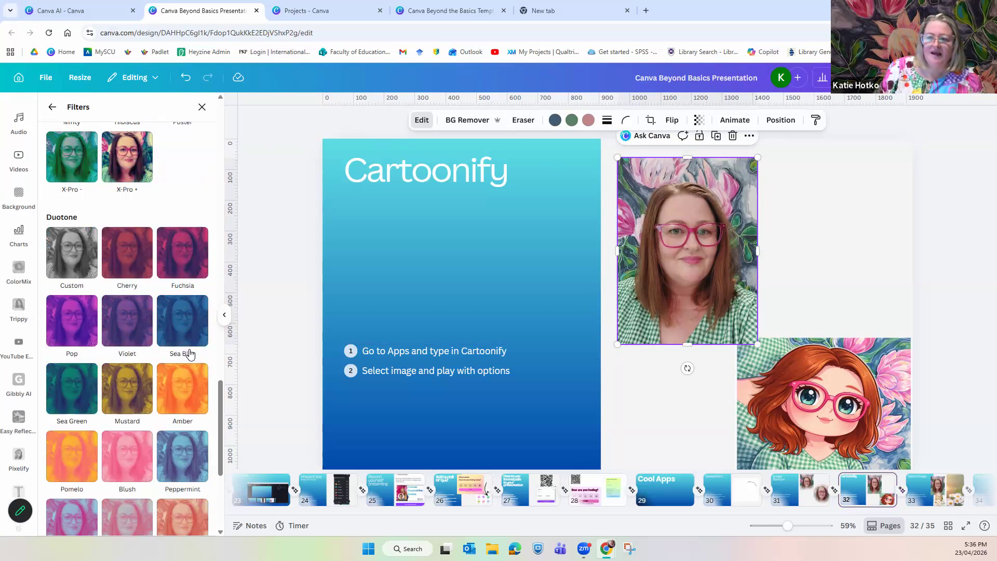
{"action": "scroll", "coordinate": [191, 354], "scroll_direction": "down", "scroll_amount": 1}
{"action": "scroll", "coordinate": [190, 354], "scroll_direction": "up", "scroll_amount": 15}
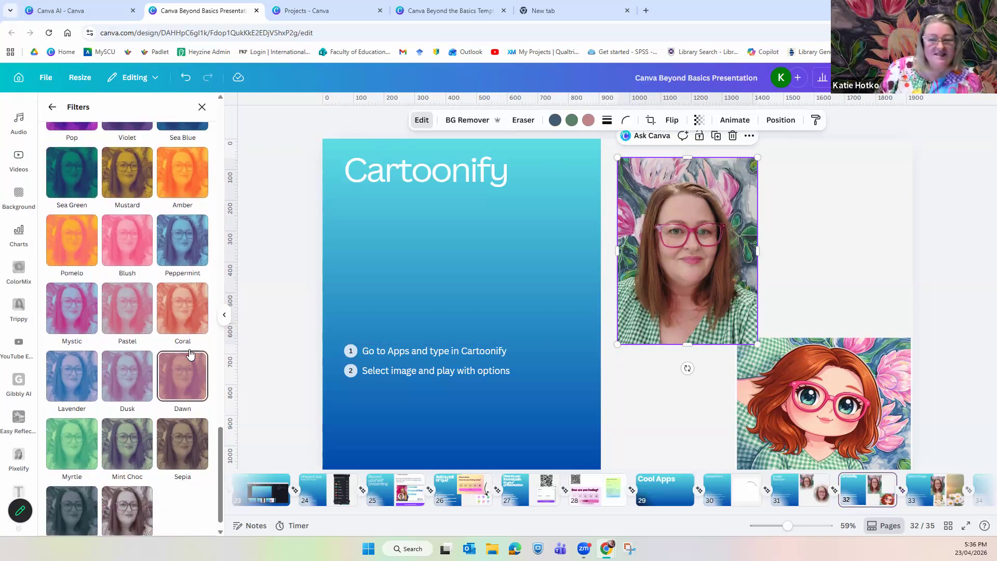
{"action": "left_click", "coordinate": [52, 108]}
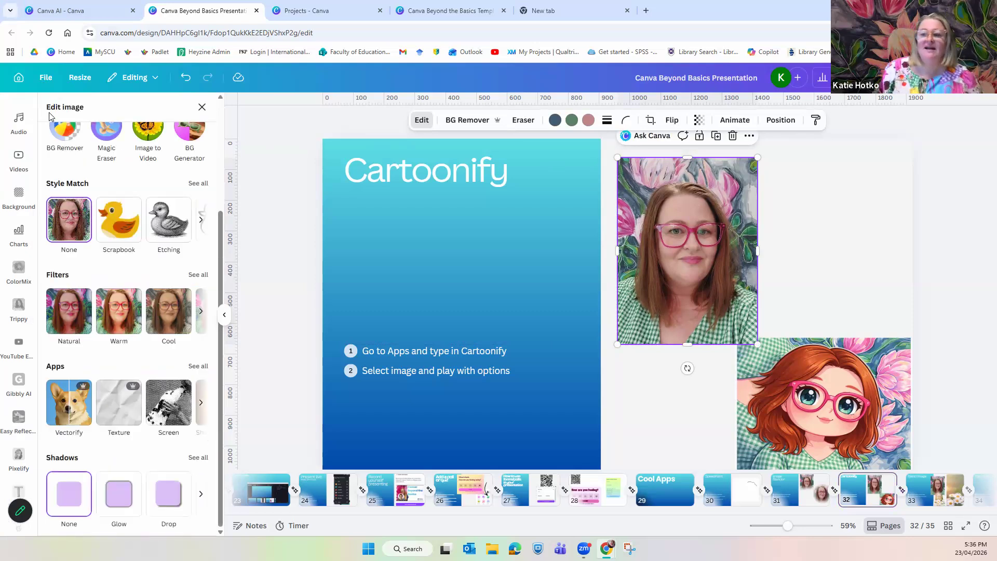
- Search the full list of image editing apps for "cartoonify" and open the Cartoonify app for the portrait photo
{"action": "left_click", "coordinate": [197, 369]}
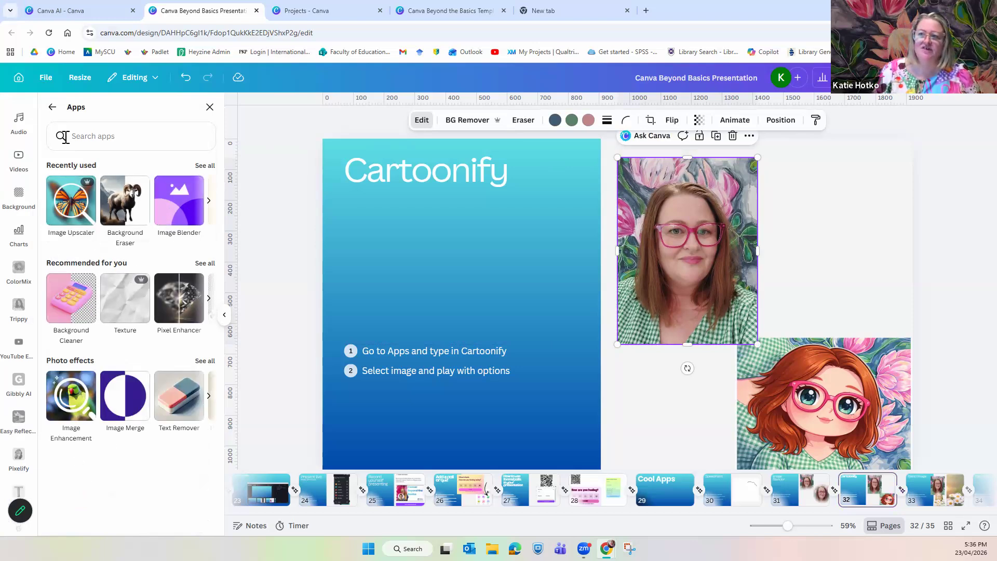
{"action": "left_click", "coordinate": [90, 136]}
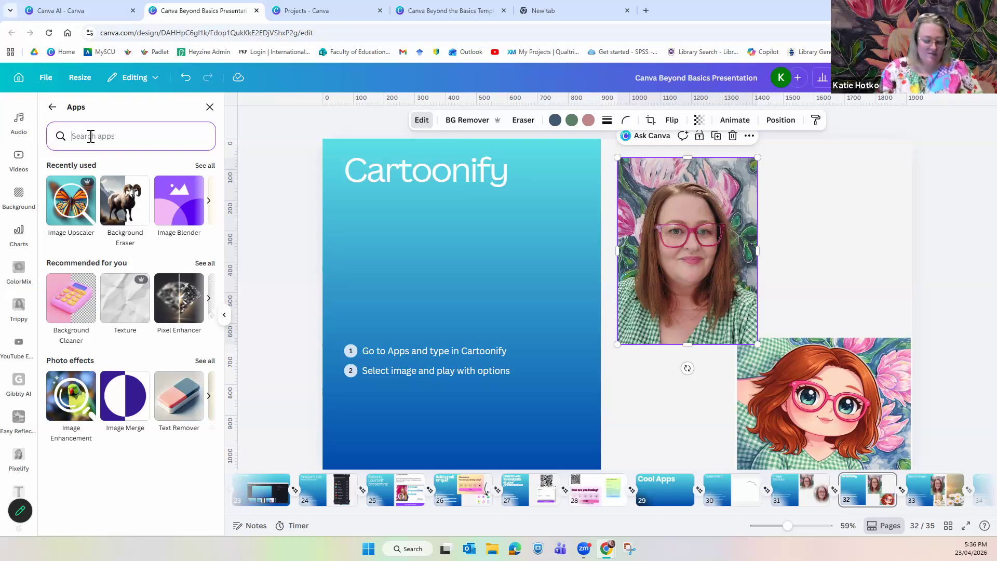
{"action": "type", "text": "cart"}
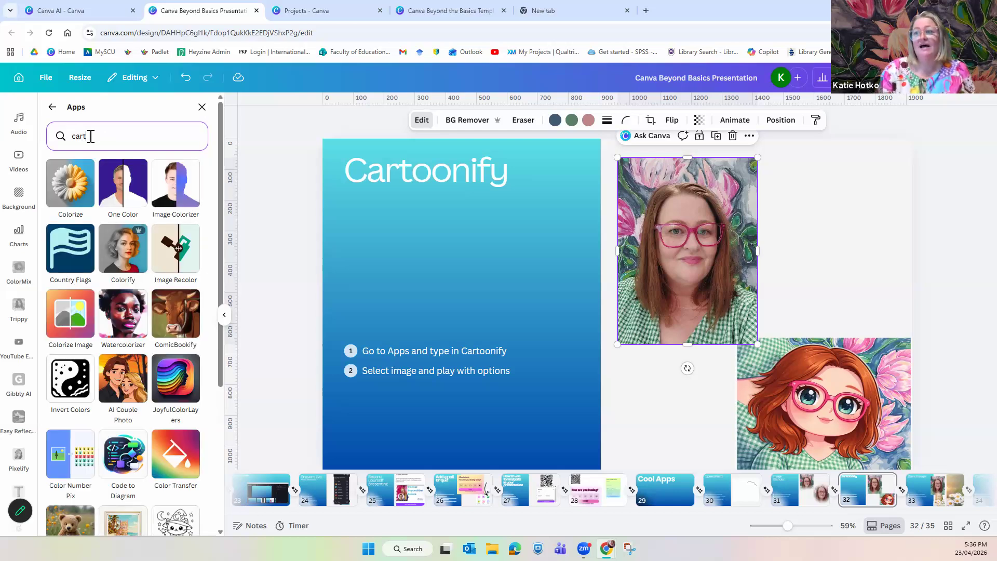
{"action": "type", "text": "oonify"}
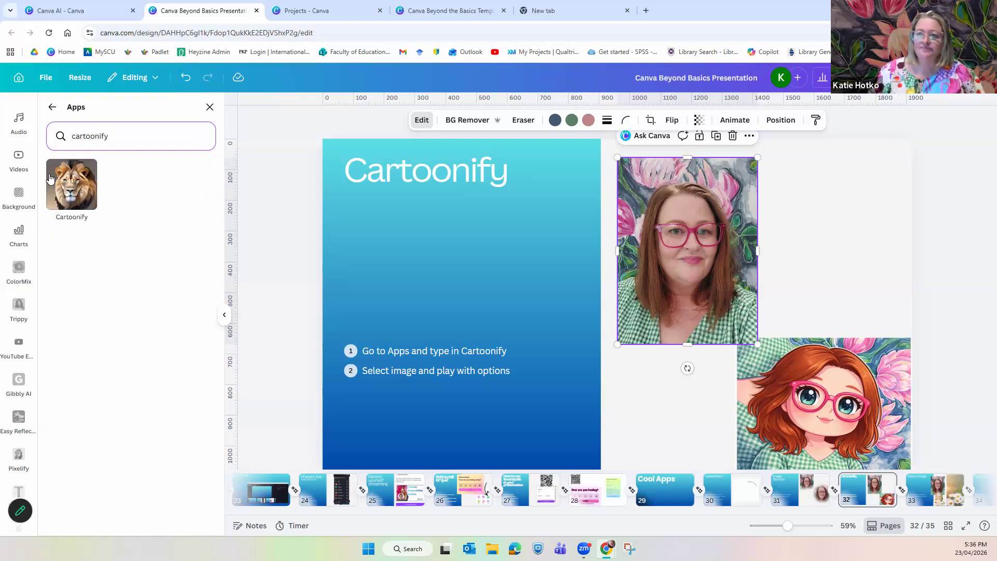
{"action": "left_click", "coordinate": [78, 181]}
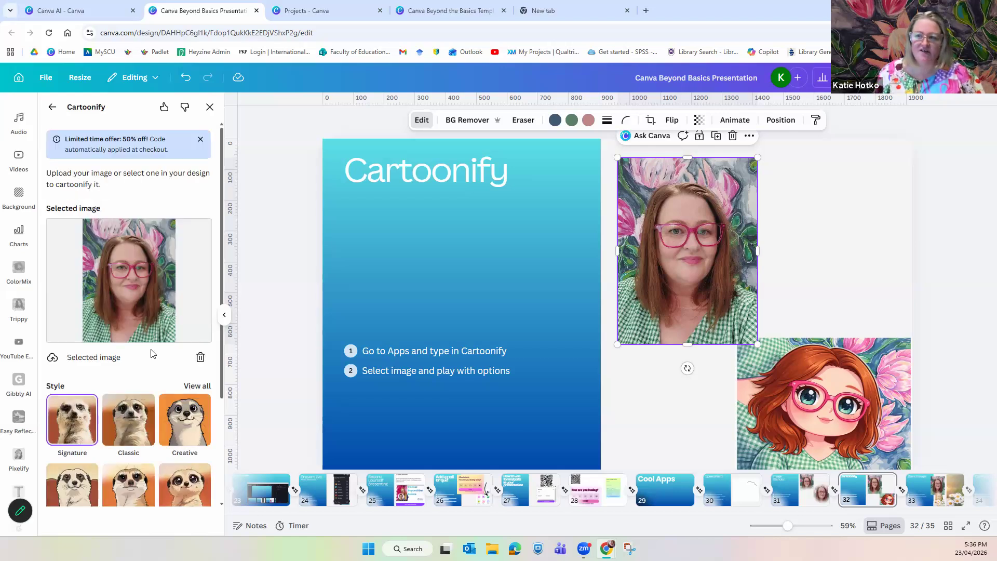
- Cartoonify the portrait photo in the Vibrant style and replace the original photo with the generated image
{"action": "scroll", "coordinate": [161, 372], "scroll_direction": "down", "scroll_amount": 3}
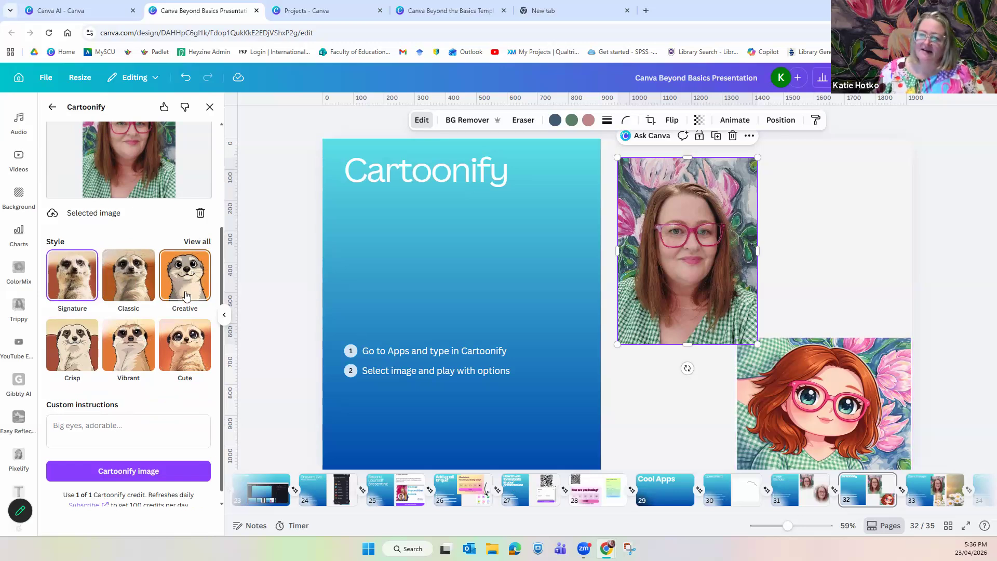
{"action": "scroll", "coordinate": [179, 296], "scroll_direction": "down", "scroll_amount": 1}
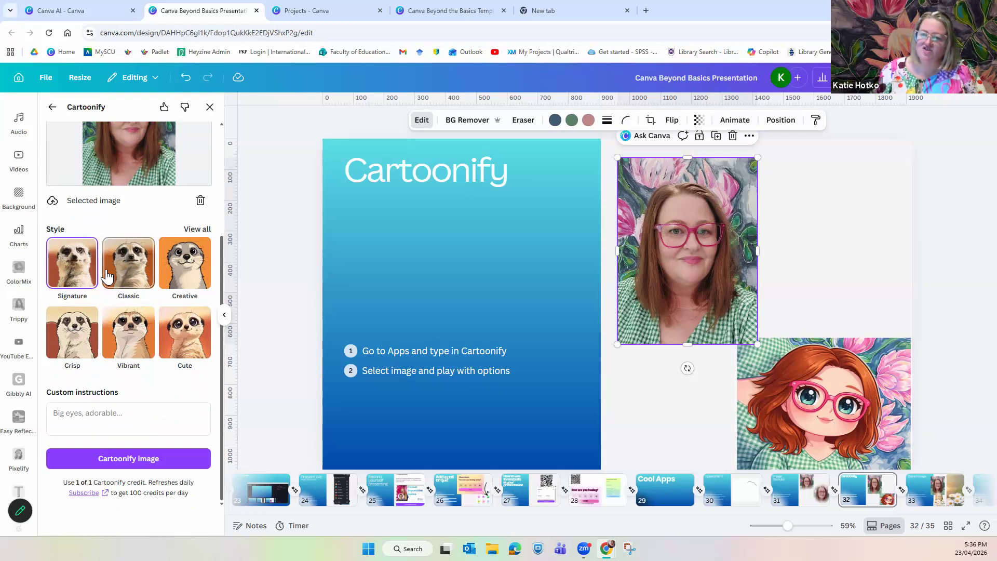
{"action": "left_click", "coordinate": [127, 349]}
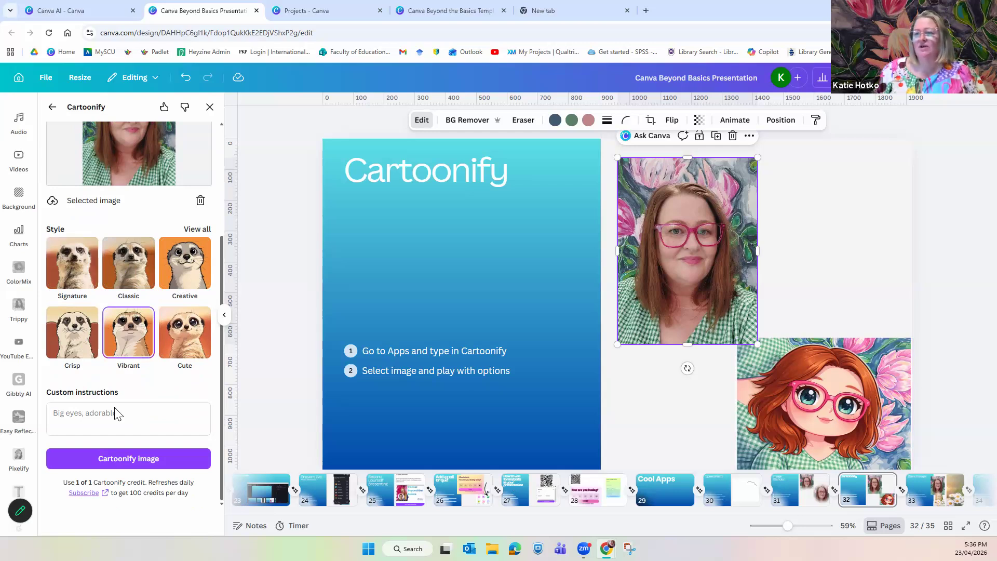
{"action": "left_click", "coordinate": [118, 460]}
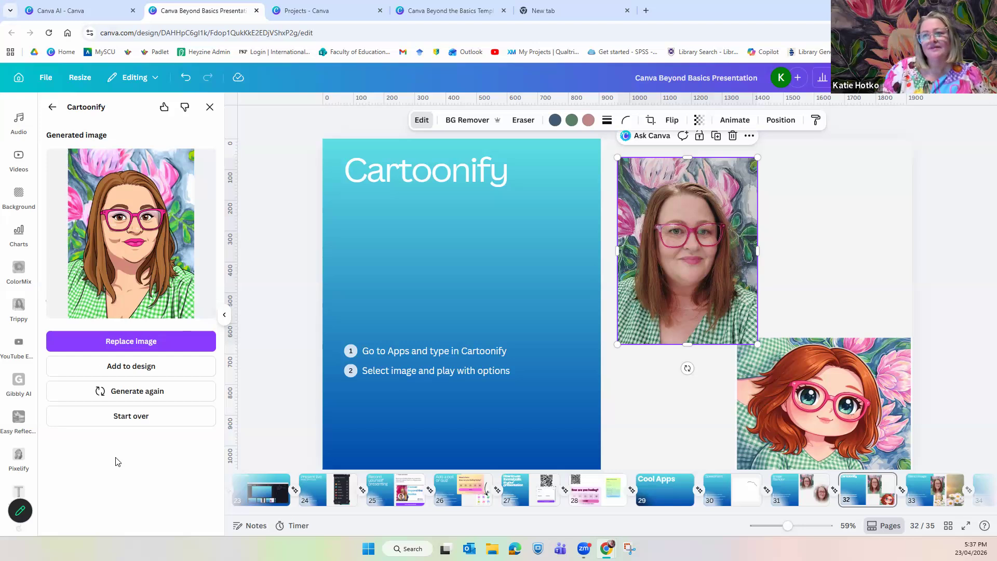
{"action": "left_click", "coordinate": [157, 343]}
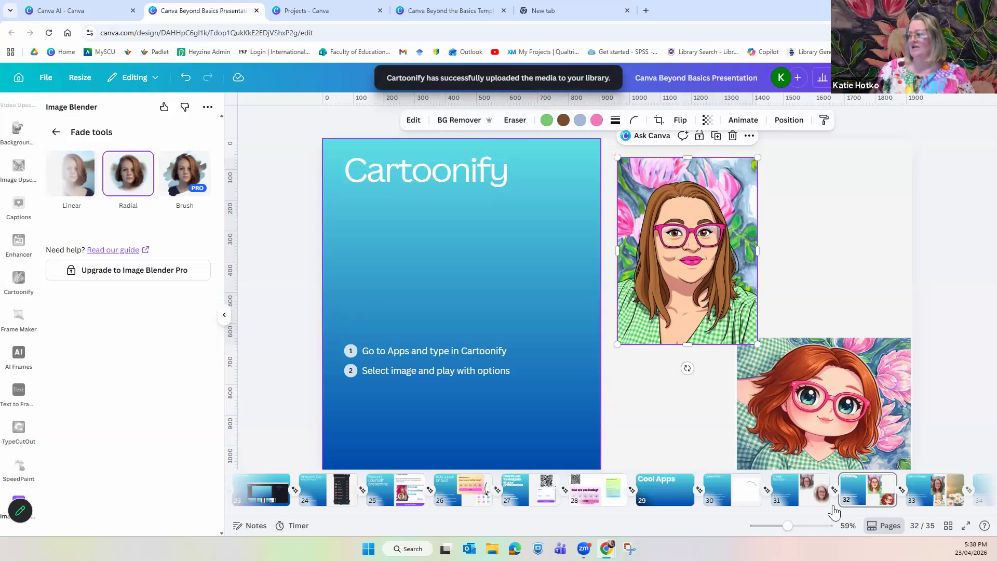
- Go to the Blend Image page, page 33, and open the Blend Image app
{"action": "left_click", "coordinate": [927, 497]}
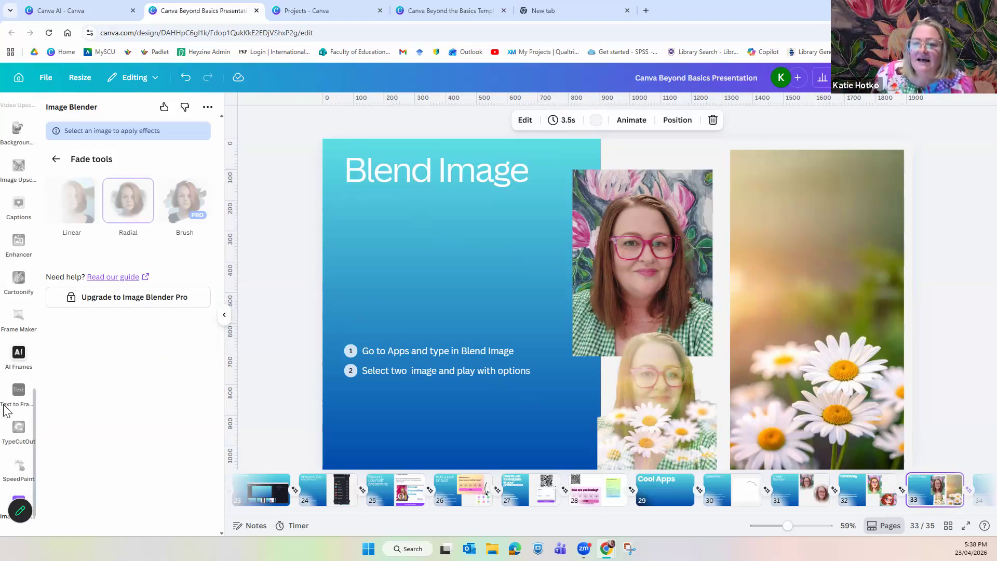
{"action": "scroll", "coordinate": [18, 441], "scroll_direction": "down", "scroll_amount": 2}
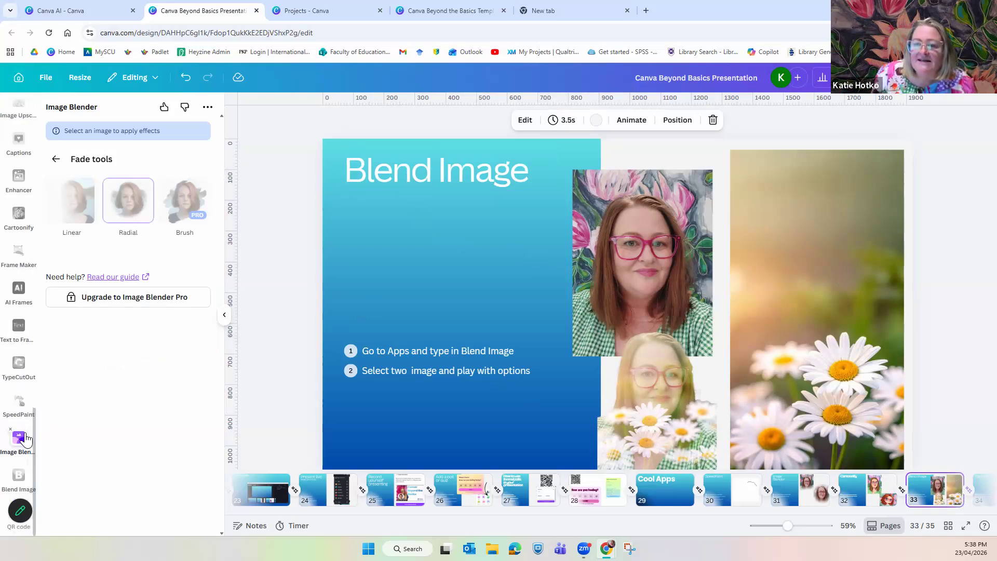
{"action": "left_click", "coordinate": [22, 478]}
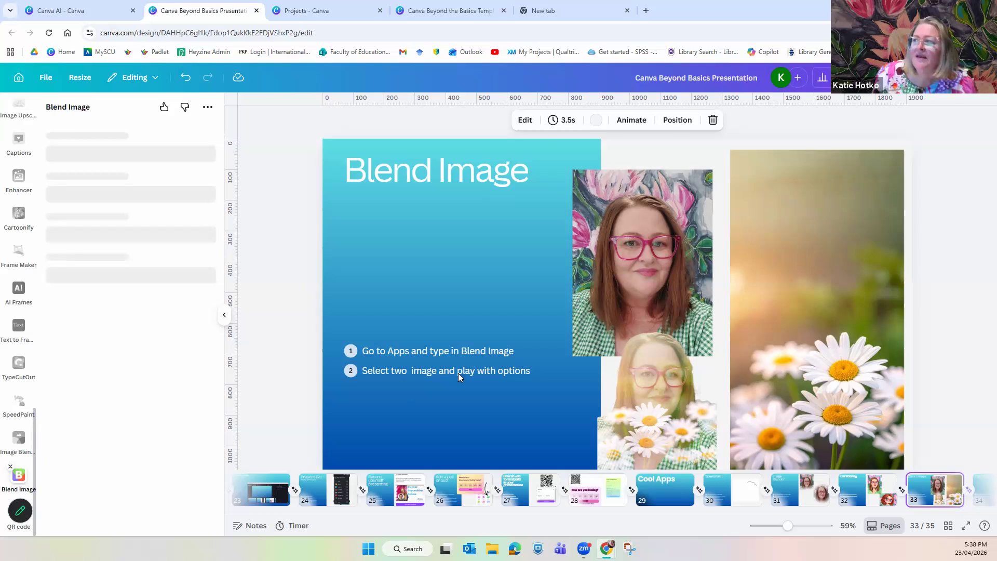
{"action": "scroll", "coordinate": [21, 192], "scroll_direction": "up", "scroll_amount": 1}
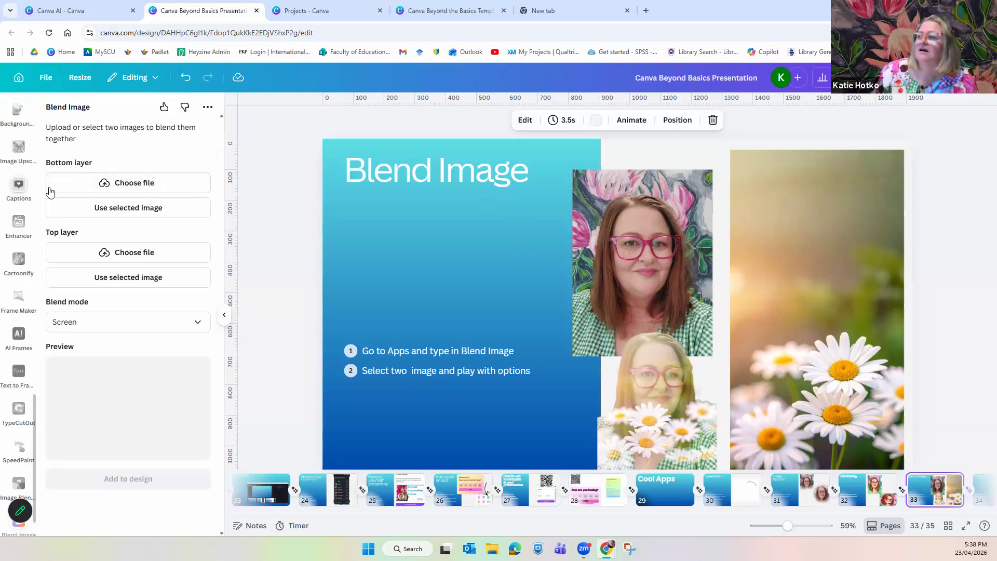
- Move the upper portrait photo so it overlaps the blue panel, and shift the large daisy photo slightly towards it
{"action": "left_click", "coordinate": [649, 228]}
{"action": "mouse_move", "coordinate": [573, 236]}
{"action": "left_mouse_down"}
{"action": "mouse_move", "coordinate": [606, 218]}
{"action": "mouse_move", "coordinate": [578, 205]}
{"action": "mouse_move", "coordinate": [502, 211]}
{"action": "mouse_move", "coordinate": [508, 224]}
{"action": "left_mouse_up"}
{"action": "mouse_move", "coordinate": [866, 256]}
{"action": "left_mouse_down"}
{"action": "mouse_move", "coordinate": [761, 238]}
{"action": "mouse_move", "coordinate": [858, 246]}
{"action": "left_mouse_up"}
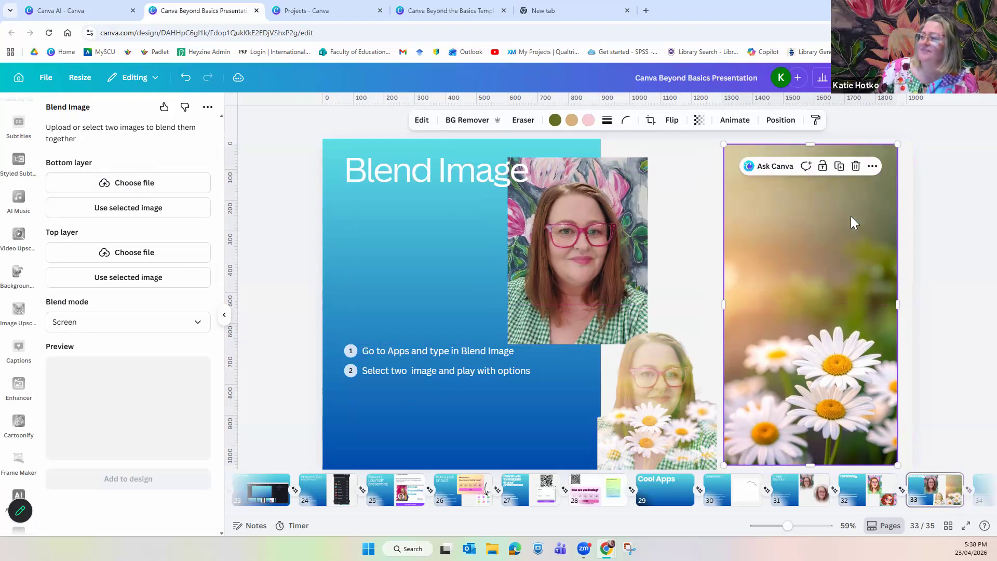
{"action": "left_click_drag", "start_coordinate": [846, 356], "coordinate": [769, 301]}
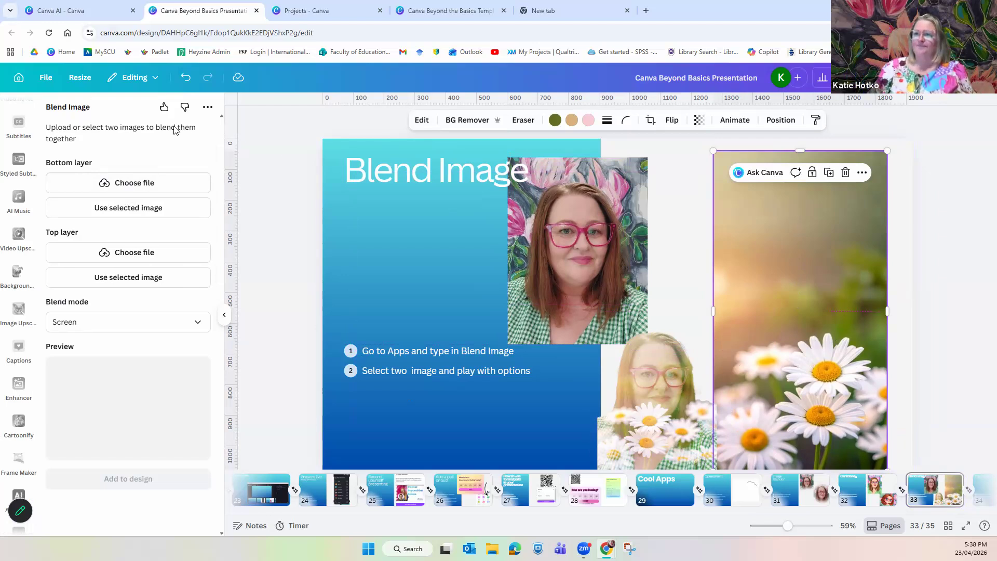
- Search the Elements library for "mountains" and add the photo of a rocky peak above a pine forest to page 33
{"action": "scroll", "coordinate": [17, 182], "scroll_direction": "up", "scroll_amount": 5}
{"action": "scroll", "coordinate": [17, 198], "scroll_direction": "up", "scroll_amount": 5}
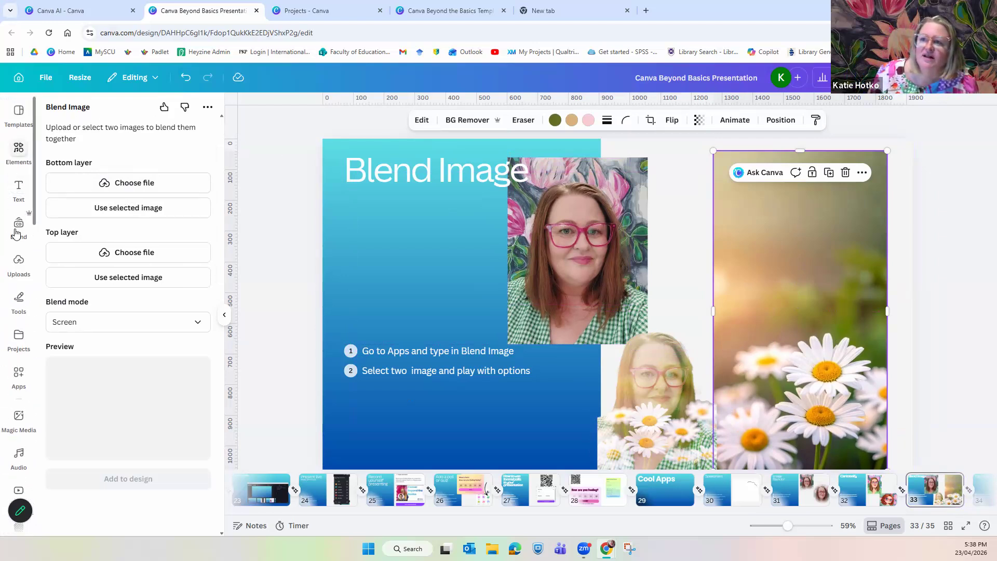
{"action": "left_click", "coordinate": [14, 158]}
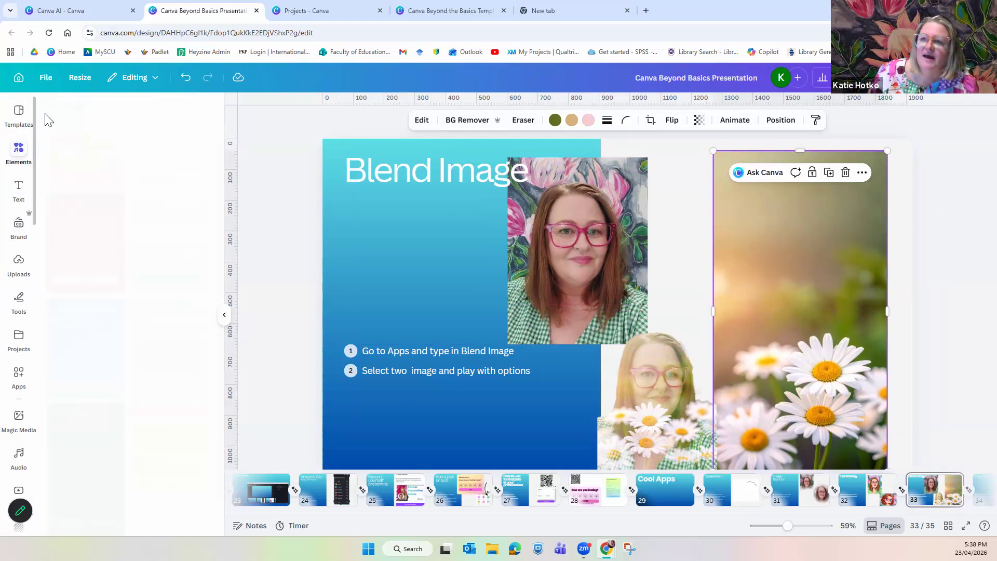
{"action": "left_click", "coordinate": [51, 107]}
{"action": "scroll", "coordinate": [151, 161], "scroll_direction": "up", "scroll_amount": 1}
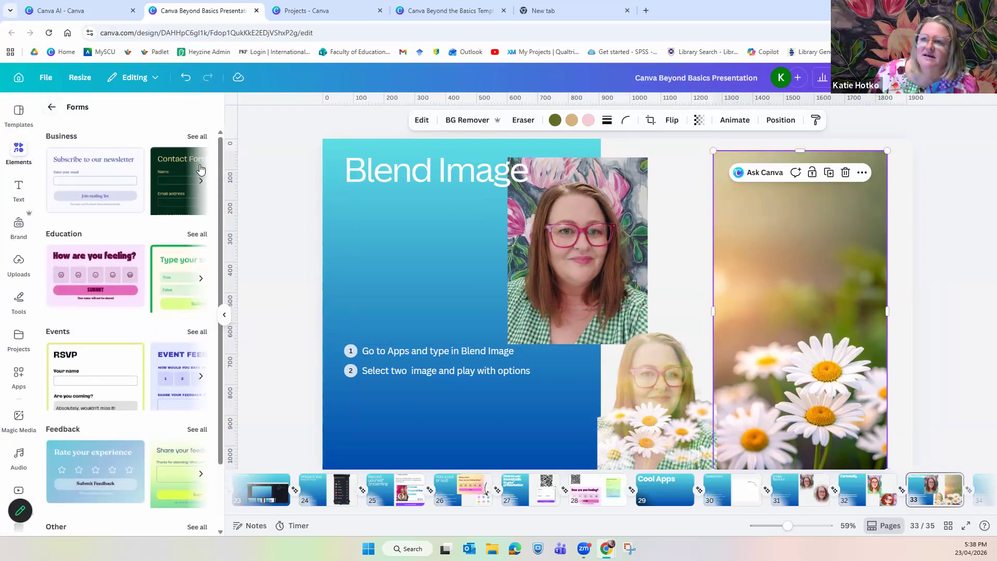
{"action": "left_click", "coordinate": [50, 108]}
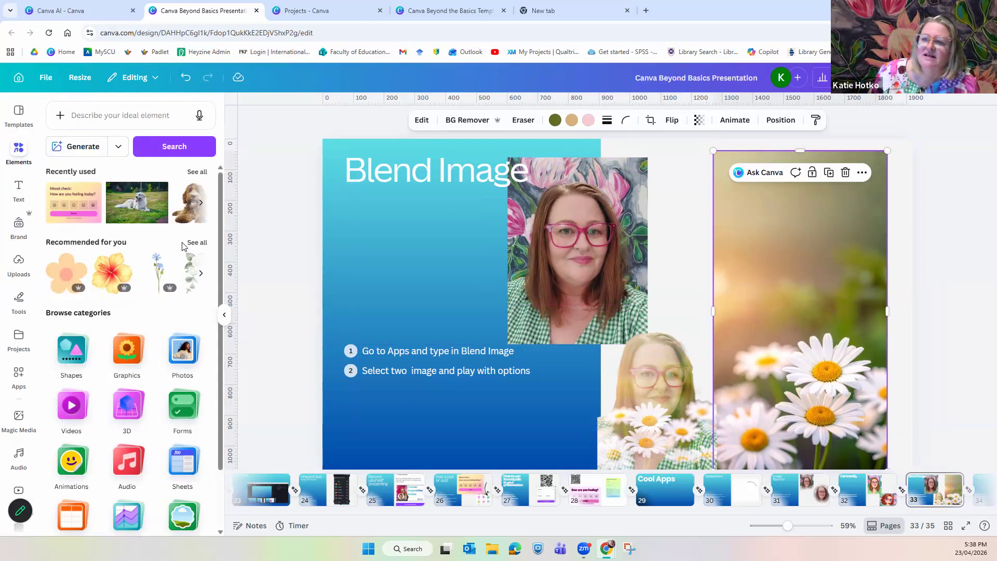
{"action": "left_click", "coordinate": [104, 118]}
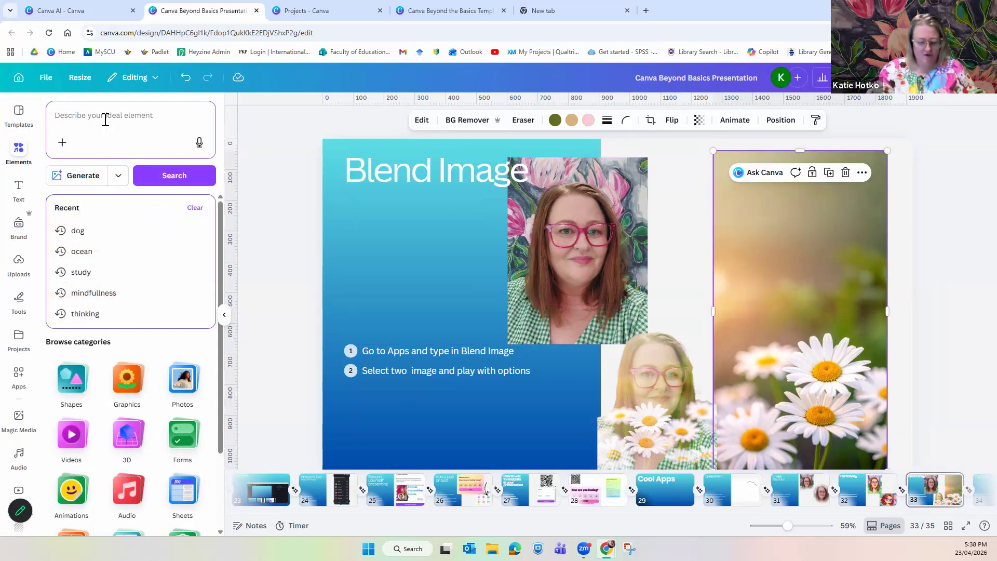
{"action": "type", "text": "mountain"}
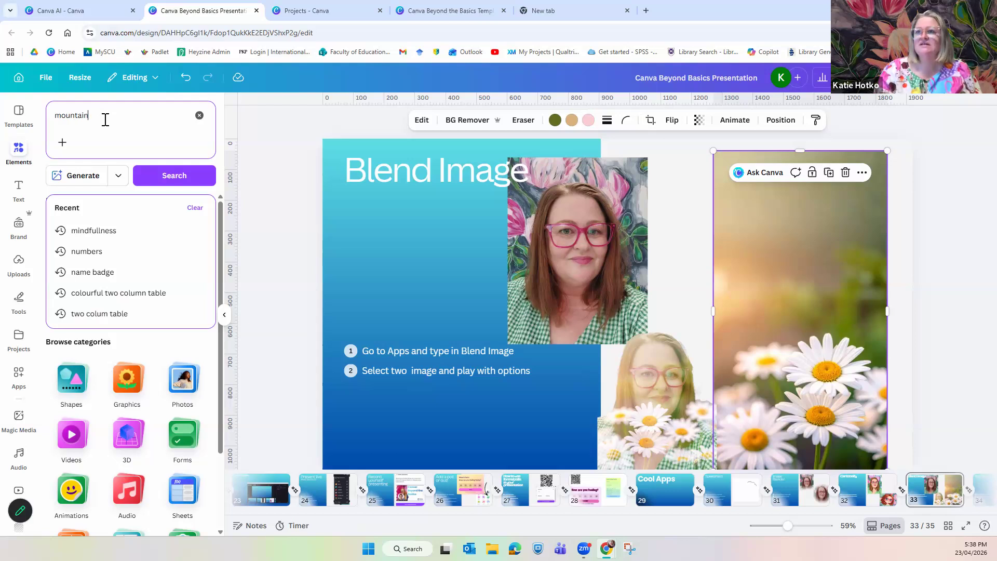
{"action": "type", "text": "s"}
{"action": "key", "text": "Return"}
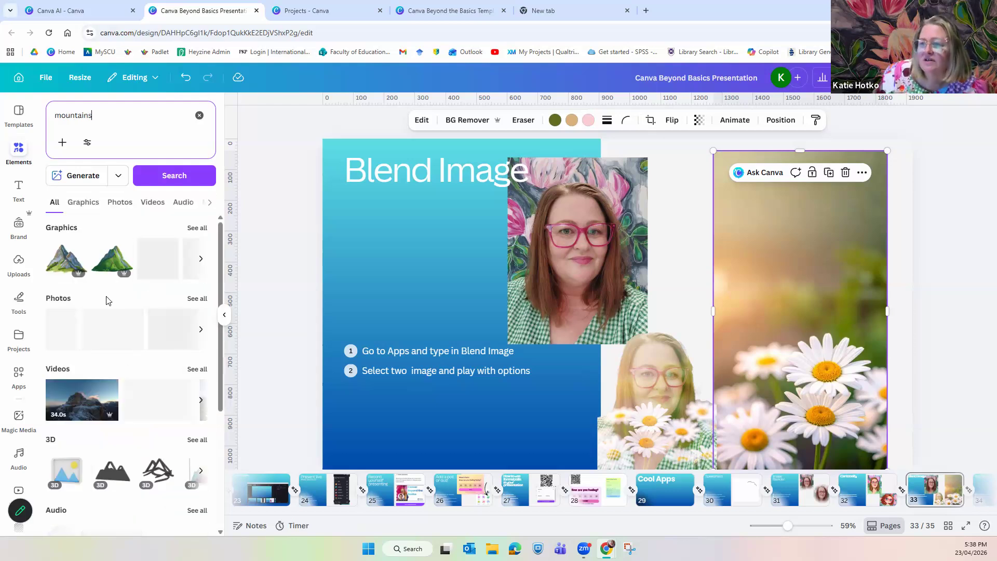
{"action": "left_click", "coordinate": [112, 329]}
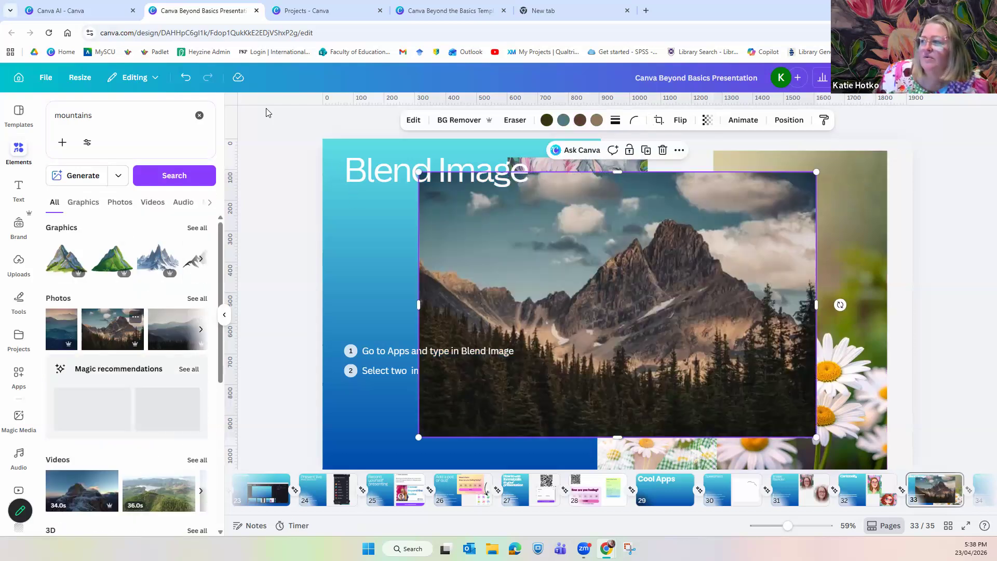
- Search the Elements library for "face" and add the photo of the smiling curly-haired woman in an orange sweater
{"action": "left_click", "coordinate": [359, 238]}
{"action": "double_click", "coordinate": [104, 122]}
{"action": "type", "text": "face"}
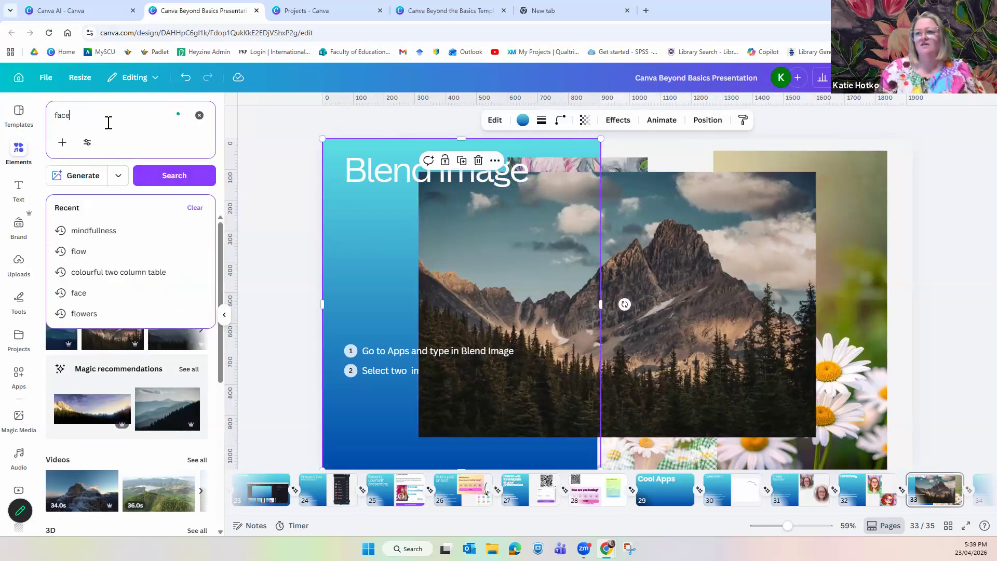
{"action": "key", "text": "Return"}
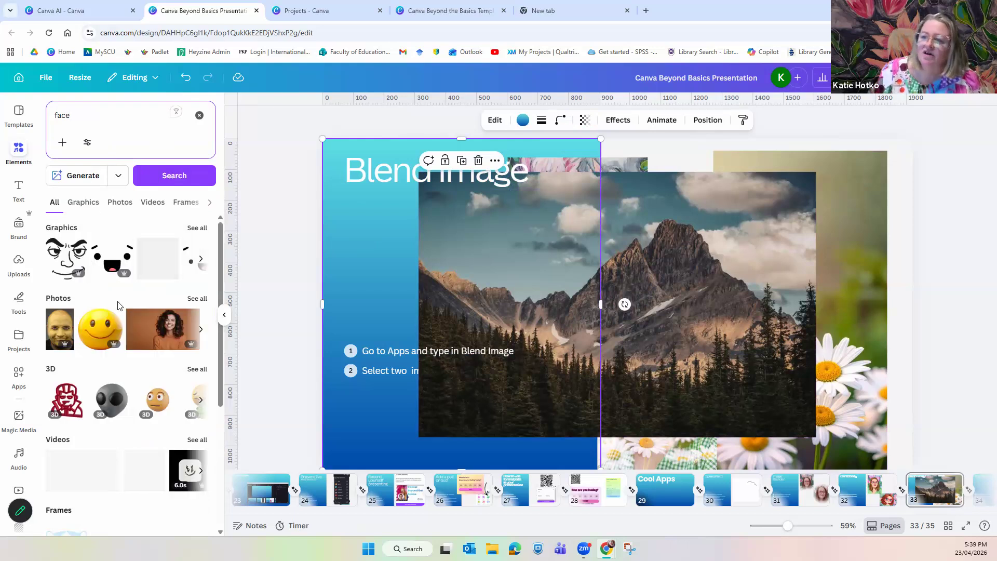
{"action": "left_click", "coordinate": [171, 330]}
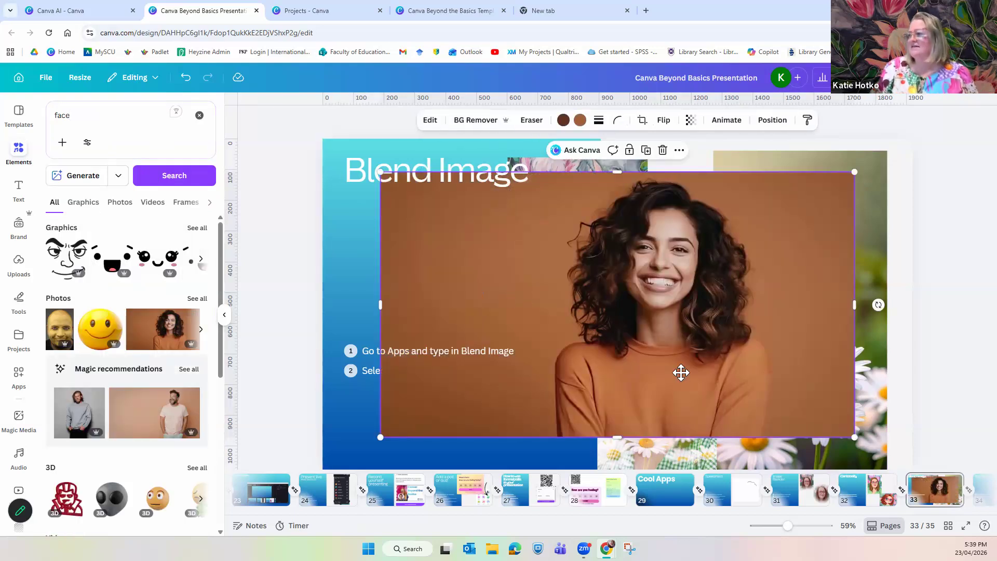
- Move the woman photo and the mountain photo apart, and scale both down
{"action": "left_click_drag", "start_coordinate": [681, 372], "coordinate": [661, 319]}
{"action": "left_click_drag", "start_coordinate": [423, 202], "coordinate": [333, 164]}
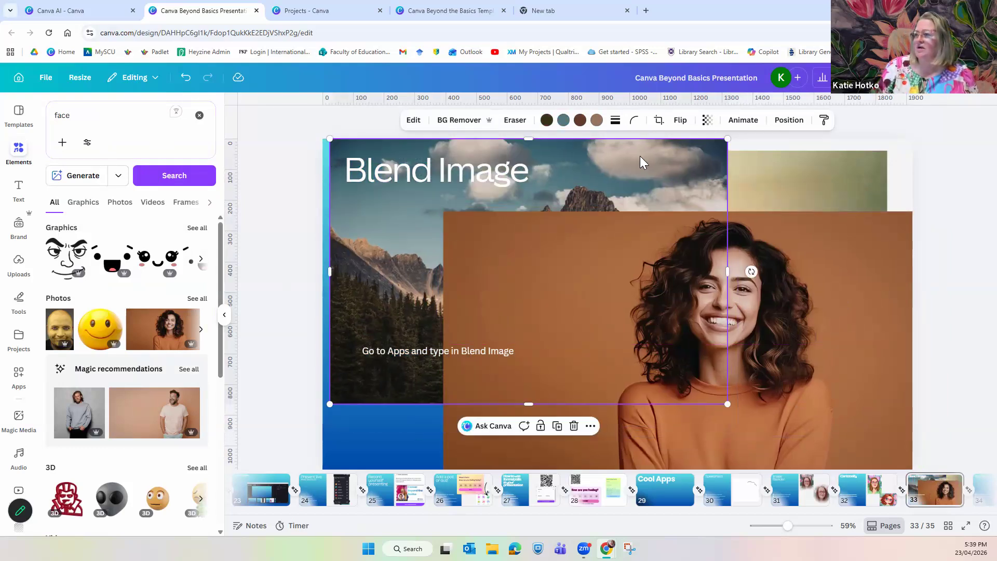
{"action": "left_click_drag", "start_coordinate": [573, 220], "coordinate": [585, 233]}
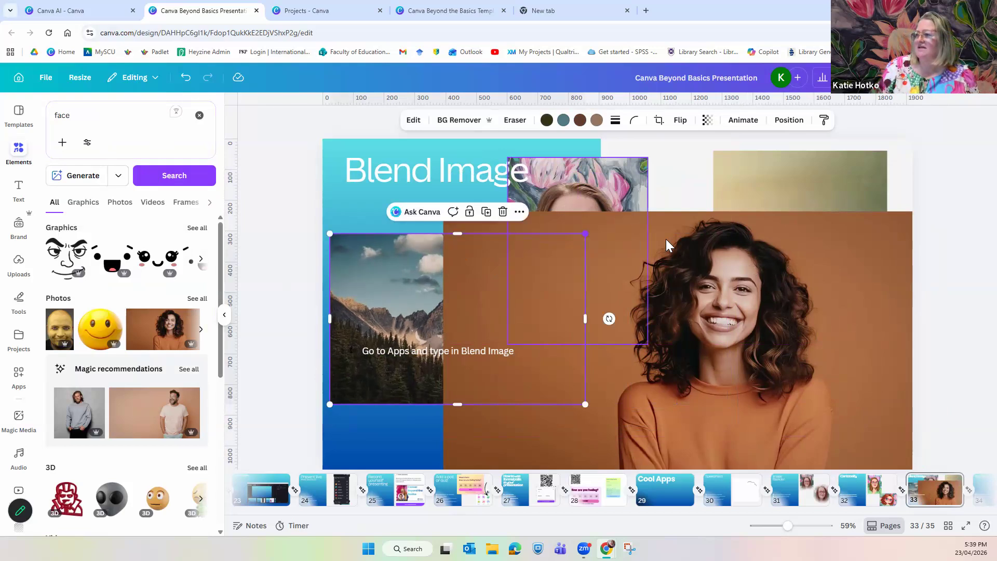
{"action": "left_click", "coordinate": [441, 219]}
{"action": "left_click_drag", "start_coordinate": [442, 211], "coordinate": [625, 313]}
- Delete the old portrait and daisy images, and place the mountain photo on the blue panel beside the woman photo
{"action": "left_click", "coordinate": [636, 270]}
{"action": "key", "text": "Delete"}
{"action": "left_click", "coordinate": [756, 213]}
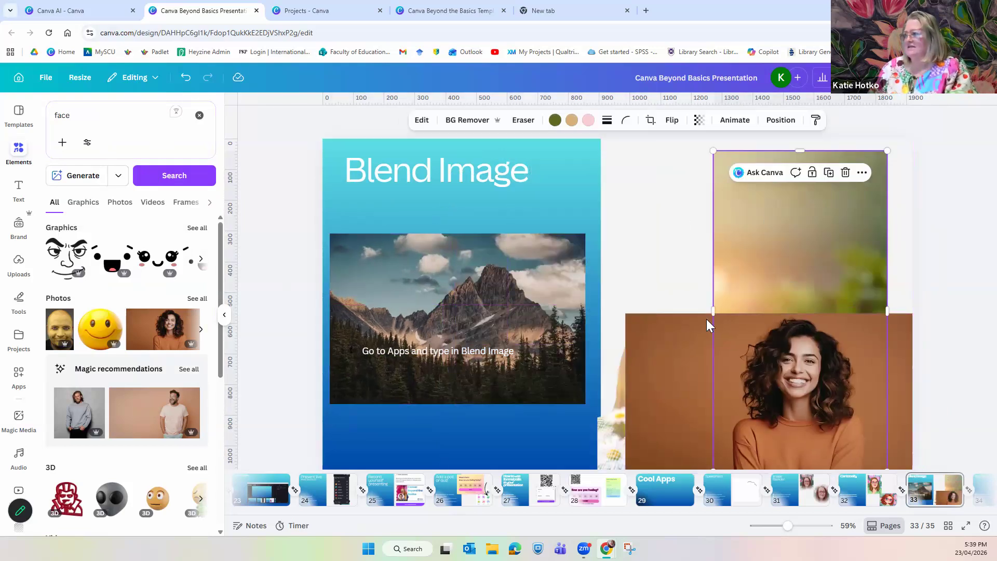
{"action": "key", "text": "Delete"}
{"action": "left_click_drag", "start_coordinate": [717, 389], "coordinate": [698, 194]}
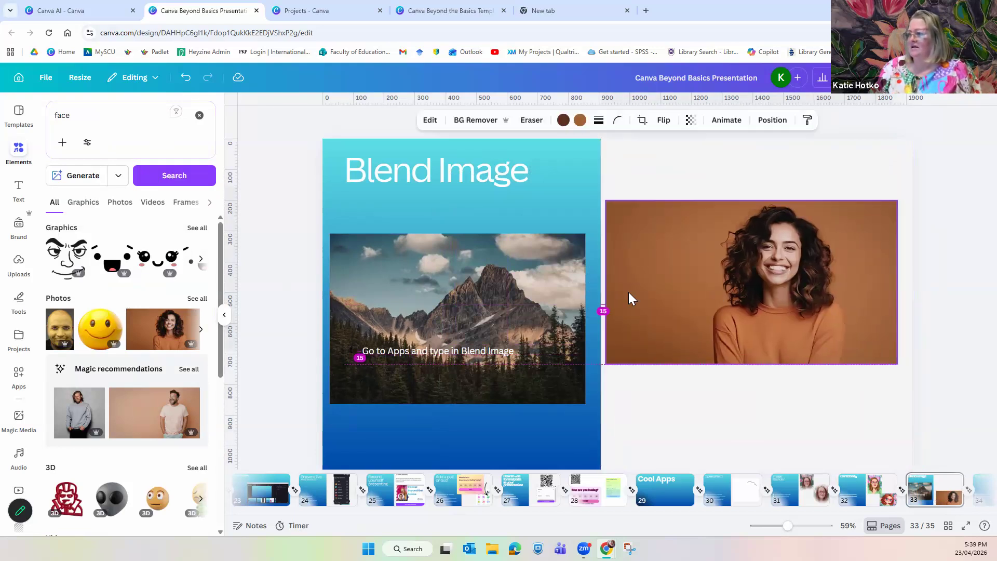
{"action": "left_click_drag", "start_coordinate": [490, 304], "coordinate": [489, 275]}
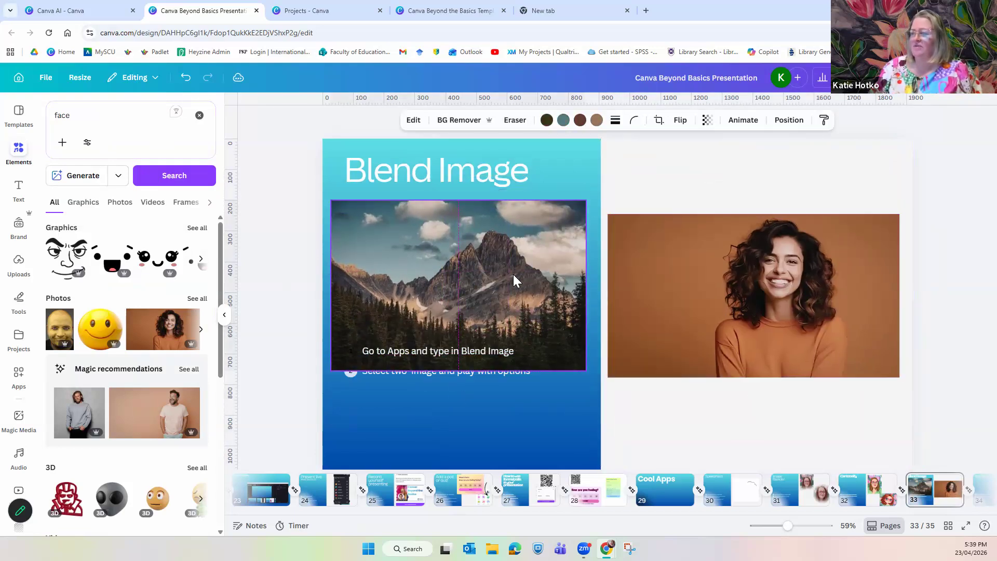
- Open the Blend Image app and use the mountain photo as the bottom layer and the woman photo as the top layer
{"action": "scroll", "coordinate": [34, 349], "scroll_direction": "down", "scroll_amount": 1}
{"action": "scroll", "coordinate": [33, 349], "scroll_direction": "down", "scroll_amount": 5}
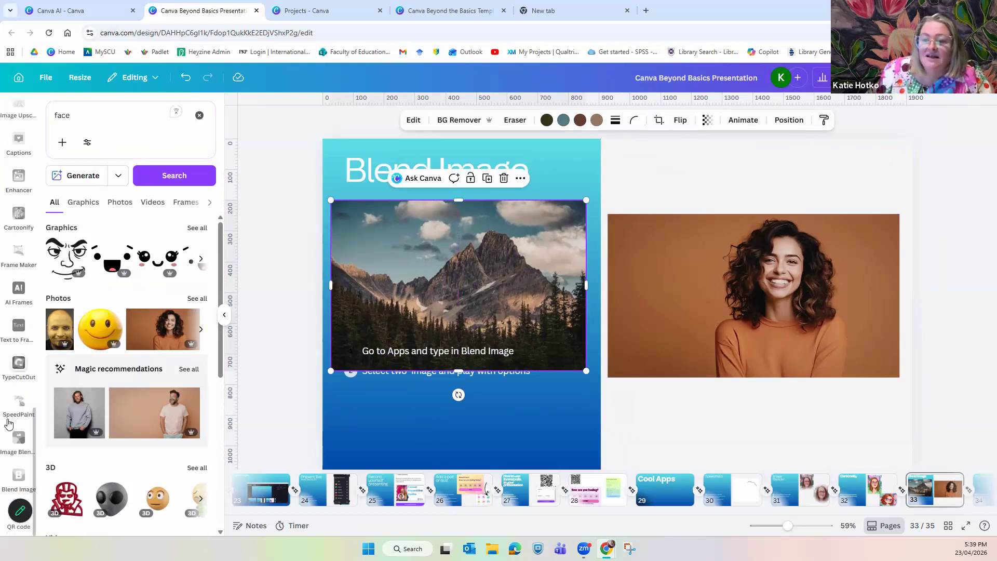
{"action": "left_click", "coordinate": [18, 475]}
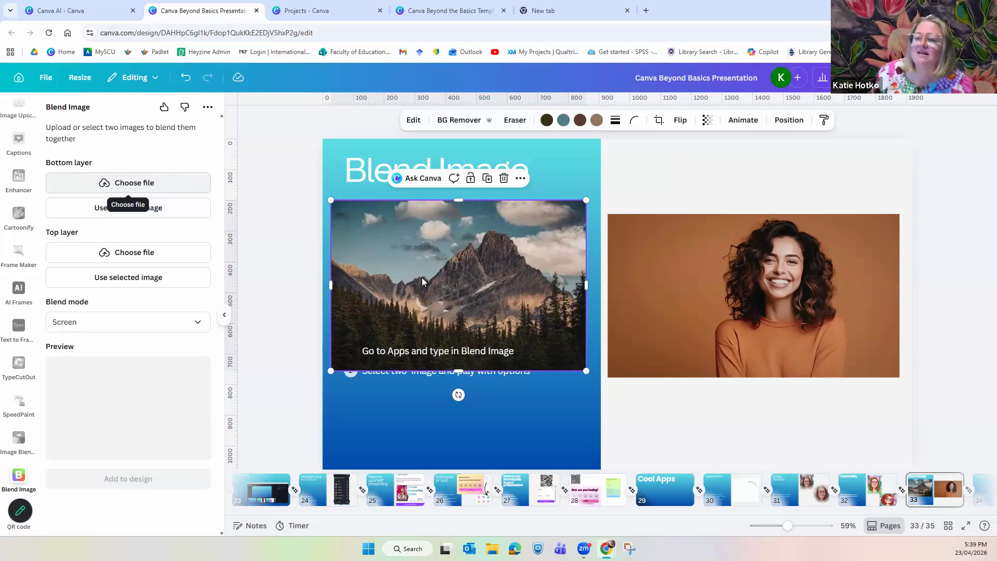
{"action": "left_click", "coordinate": [137, 212]}
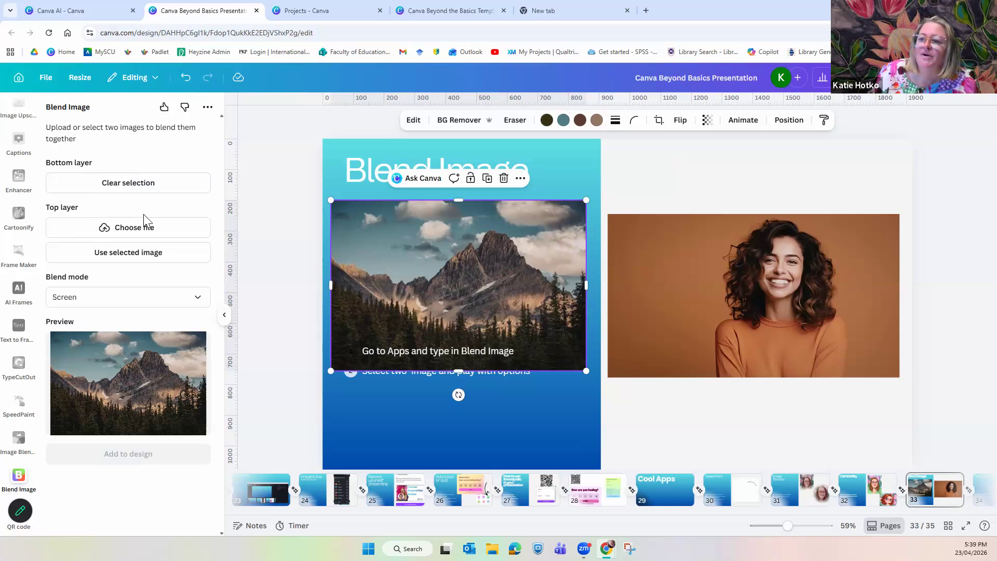
{"action": "left_click", "coordinate": [661, 301]}
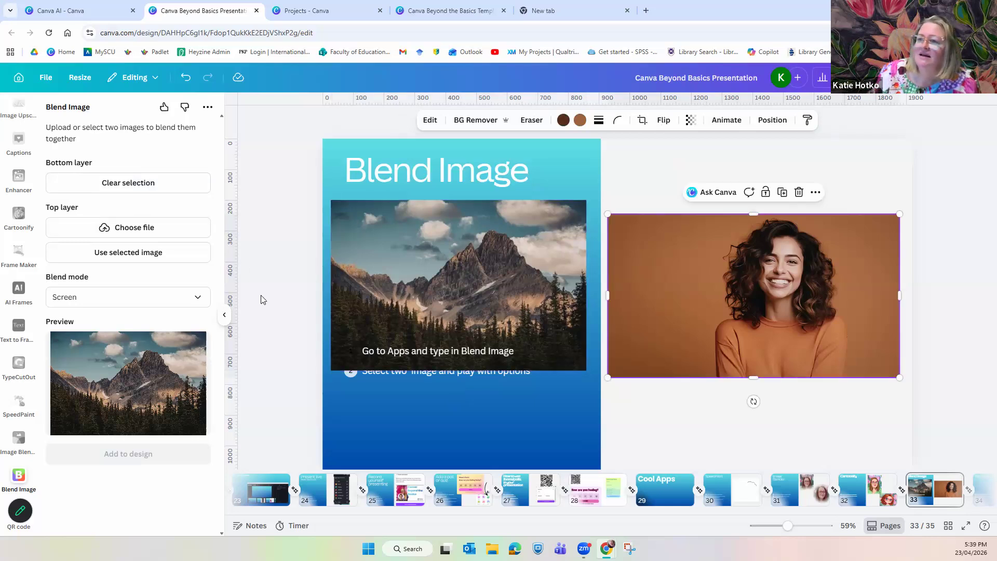
{"action": "left_click", "coordinate": [126, 252]}
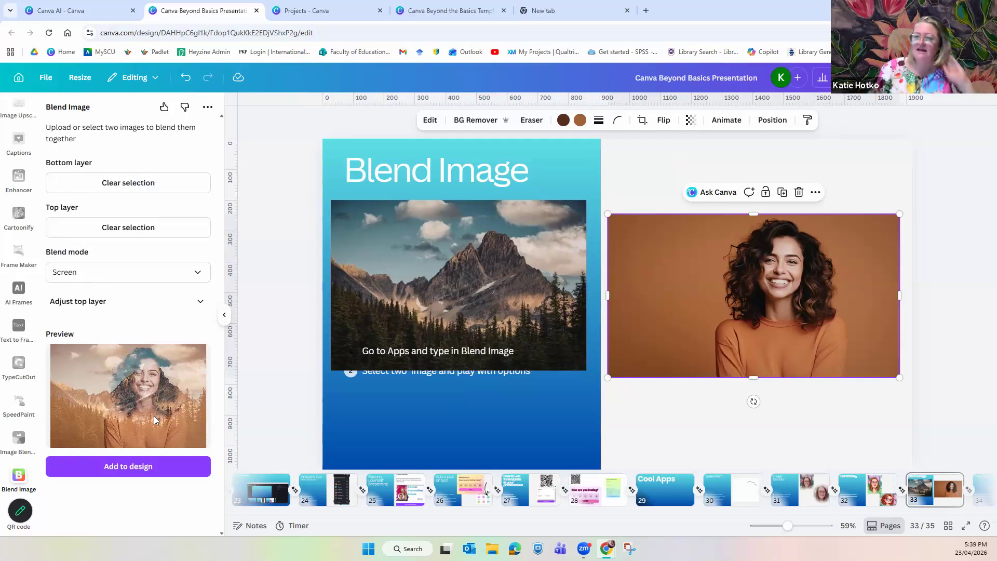
- Try the Lighten and Difference blend modes on the two layered photos
{"action": "left_click", "coordinate": [106, 272]}
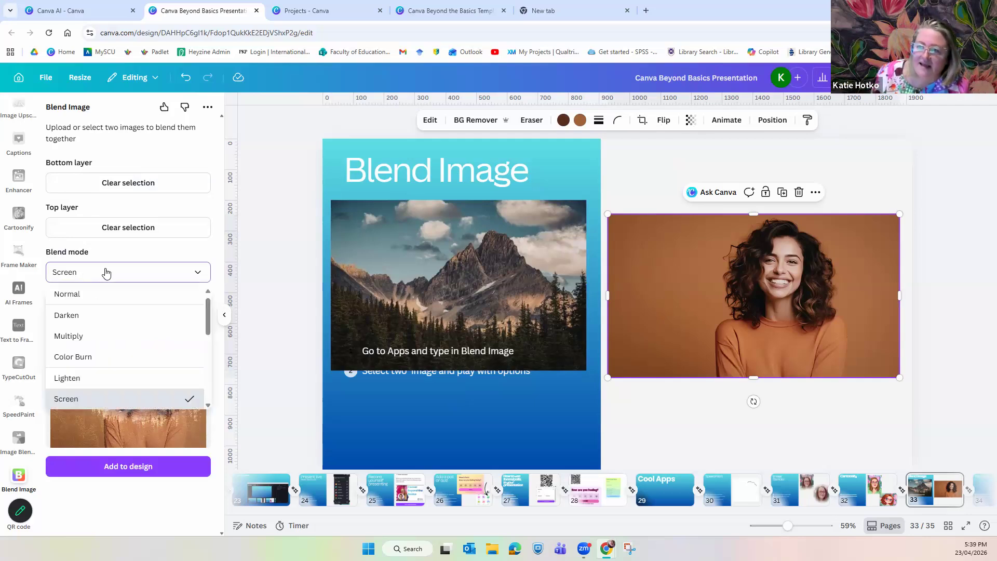
{"action": "left_click", "coordinate": [76, 380]}
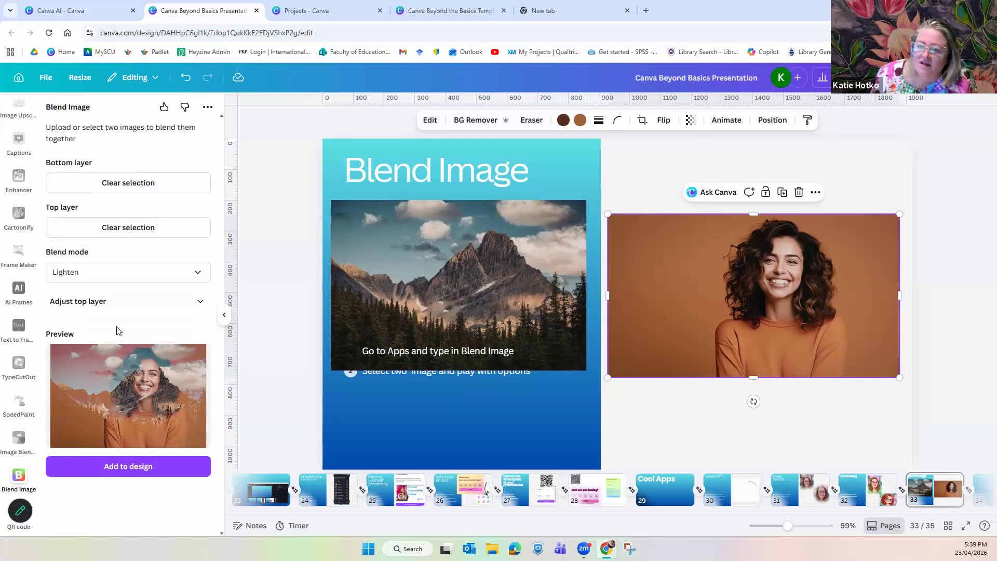
{"action": "left_click", "coordinate": [91, 273]}
{"action": "scroll", "coordinate": [112, 361], "scroll_direction": "down", "scroll_amount": 3}
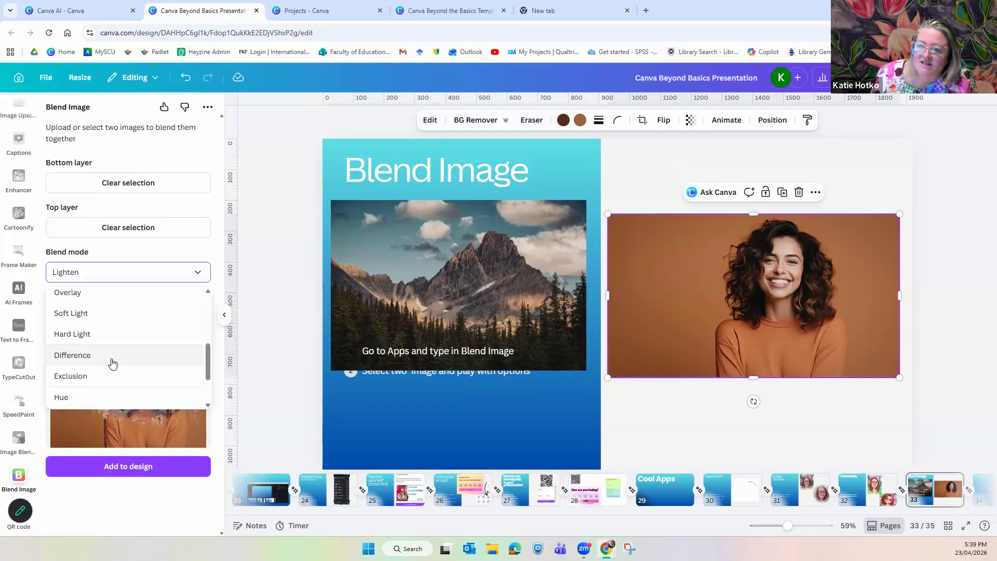
{"action": "left_click", "coordinate": [112, 363]}
{"action": "left_click", "coordinate": [120, 275]}
- Clear both layers and swap the photos, with the mountain as the top layer and the woman as the bottom layer
{"action": "left_click", "coordinate": [133, 227]}
{"action": "left_click", "coordinate": [146, 188]}
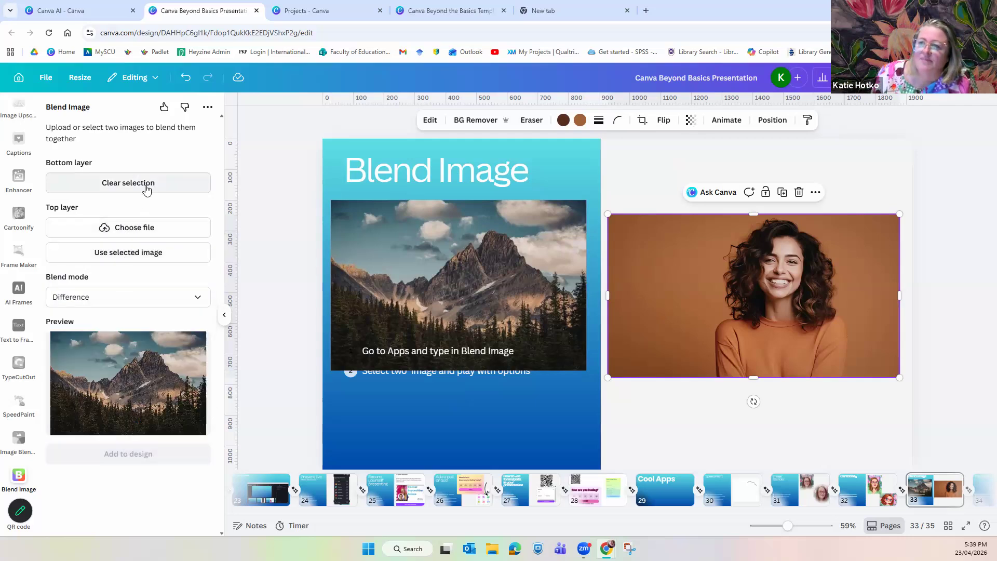
{"action": "left_click", "coordinate": [478, 301]}
{"action": "left_click", "coordinate": [159, 283]}
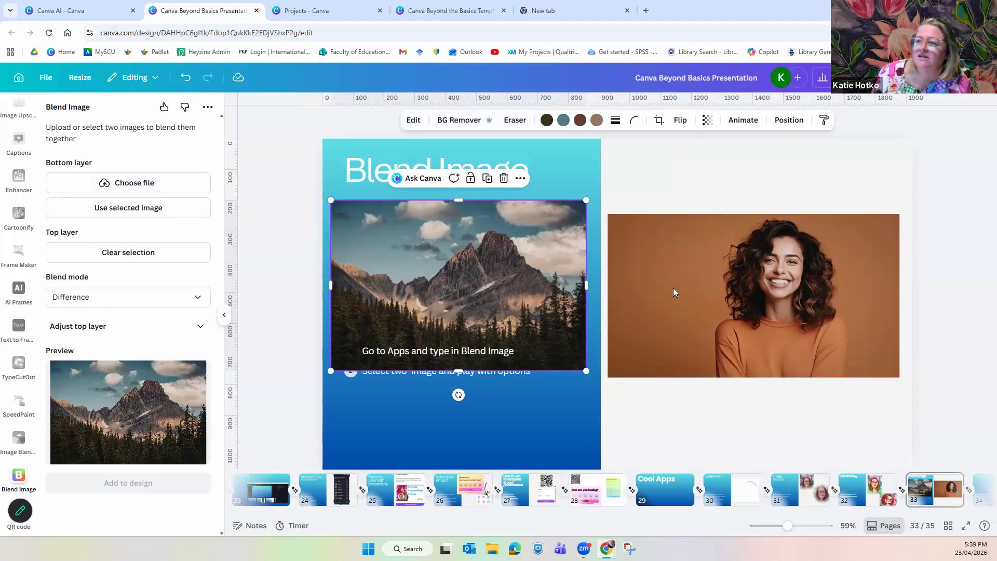
{"action": "left_click", "coordinate": [652, 271]}
{"action": "left_click", "coordinate": [154, 210]}
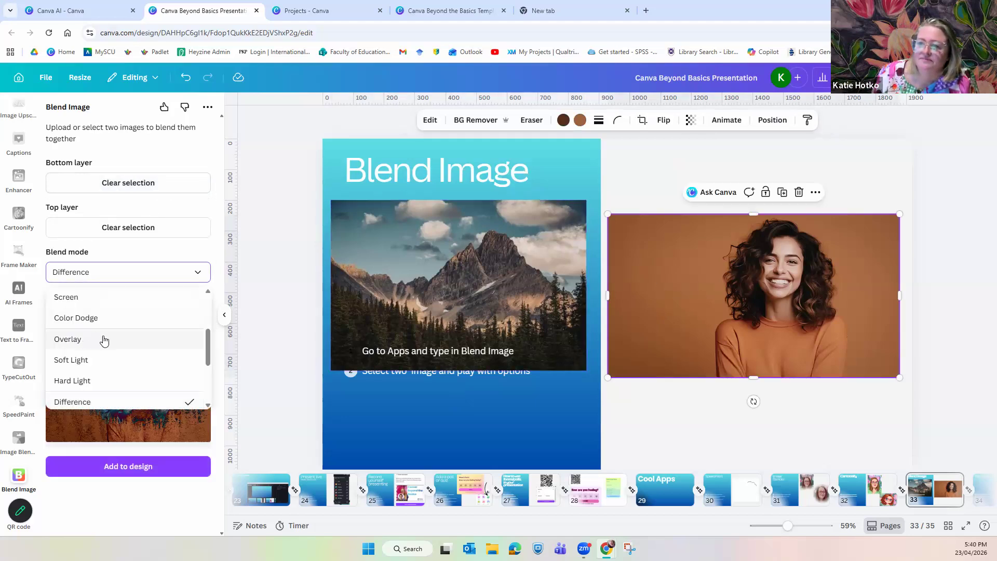
- Add the two photos blended in Lighten mode to page 33 and enlarge the result over the source photos
{"action": "scroll", "coordinate": [93, 331], "scroll_direction": "up", "scroll_amount": 3}
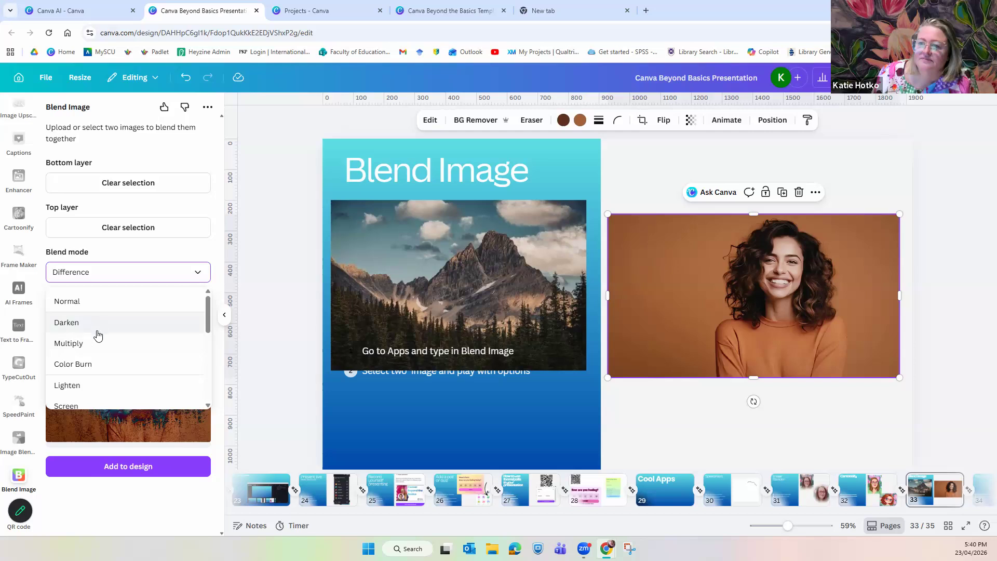
{"action": "left_click", "coordinate": [94, 385]}
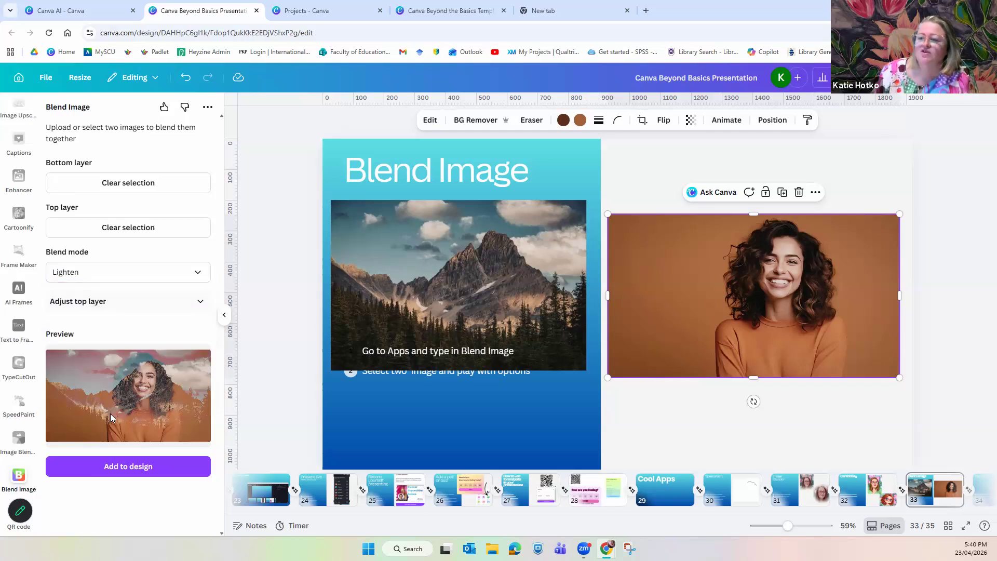
{"action": "left_click", "coordinate": [160, 464]}
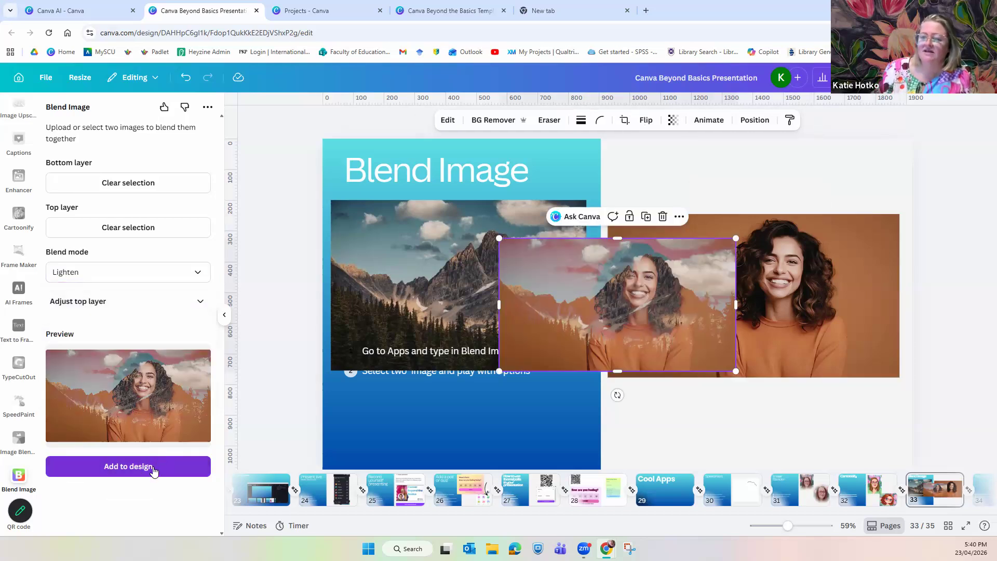
{"action": "left_click_drag", "start_coordinate": [710, 334], "coordinate": [712, 411]}
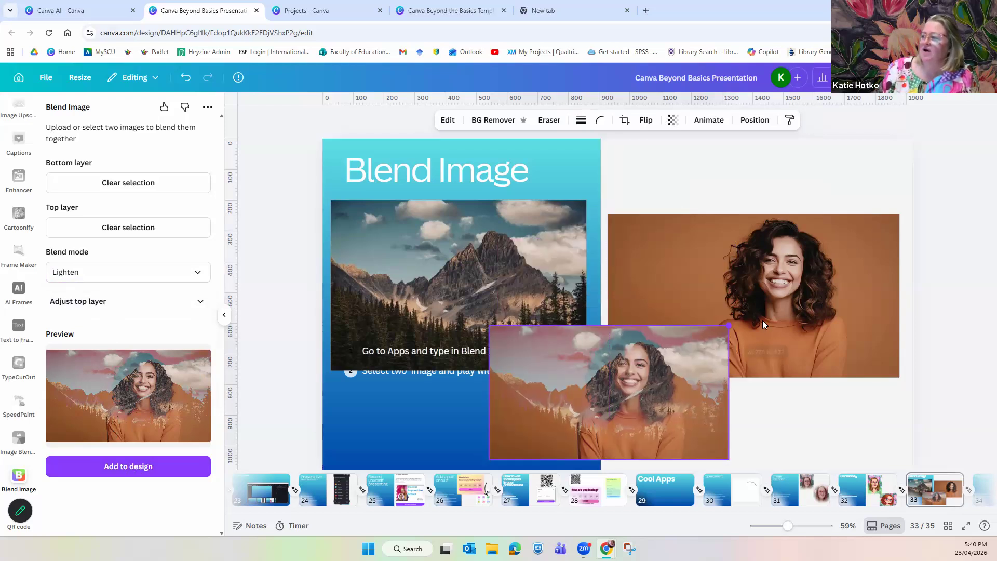
{"action": "left_click_drag", "start_coordinate": [727, 327], "coordinate": [885, 238]}
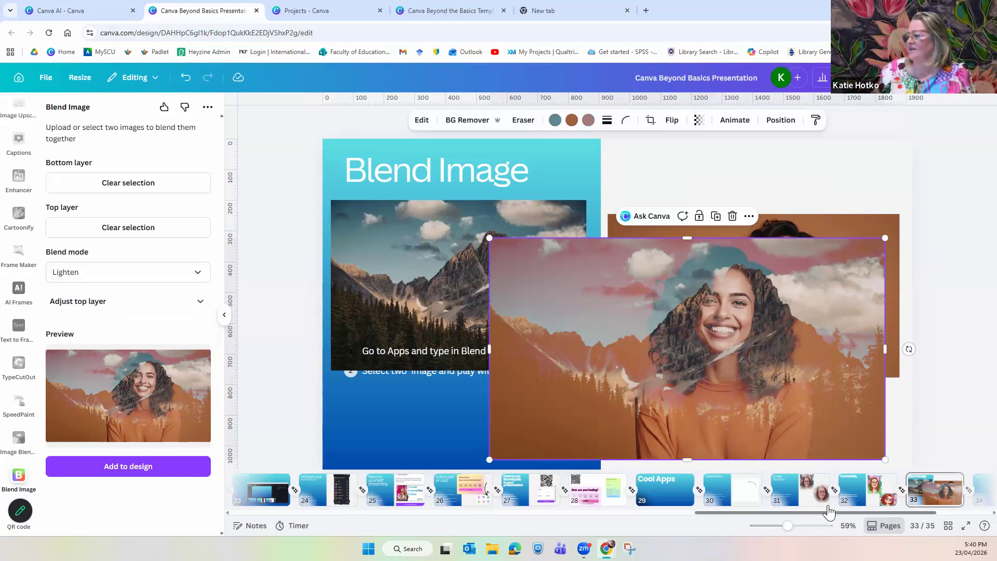
- View the TypeCutOut page 34, compare it with the cut-out lettering on the cover page, and return to page 34
{"action": "scroll", "coordinate": [829, 513], "scroll_direction": "right", "scroll_amount": 3}
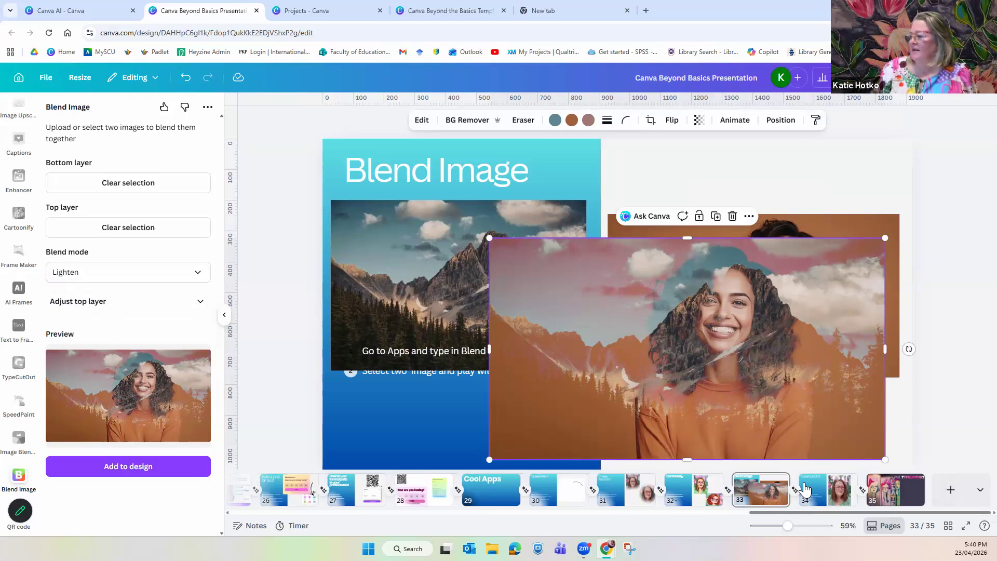
{"action": "left_click", "coordinate": [806, 490]}
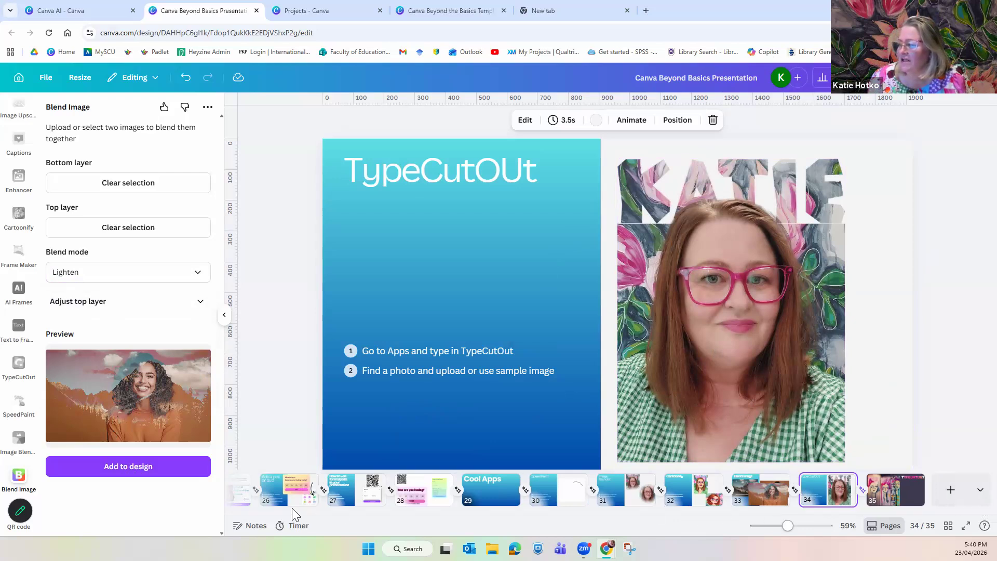
{"action": "scroll", "coordinate": [230, 496], "scroll_direction": "left", "scroll_amount": 20}
{"action": "left_click", "coordinate": [271, 497]}
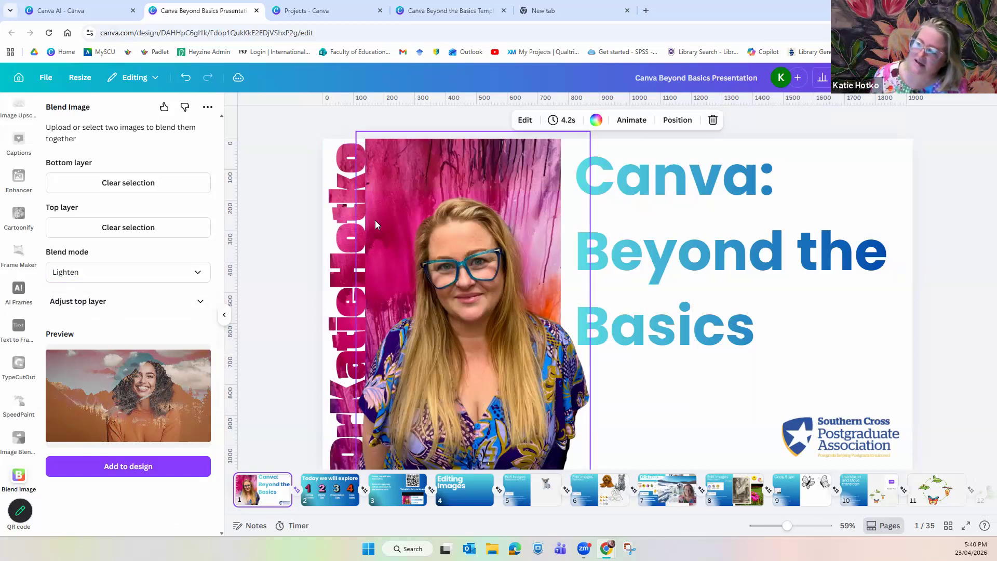
{"action": "left_click", "coordinate": [257, 500]}
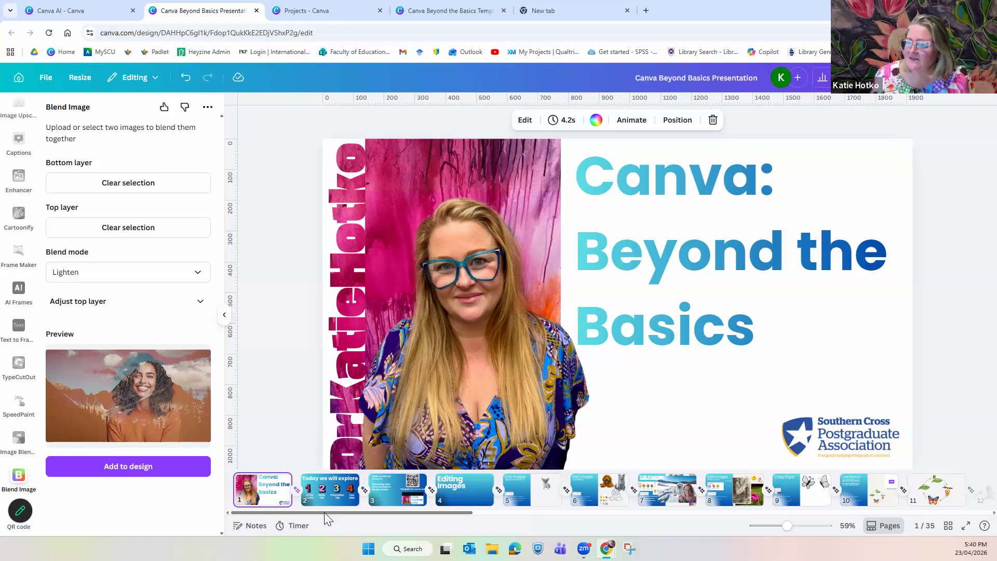
{"action": "scroll", "coordinate": [973, 514], "scroll_direction": "down", "scroll_amount": 10}
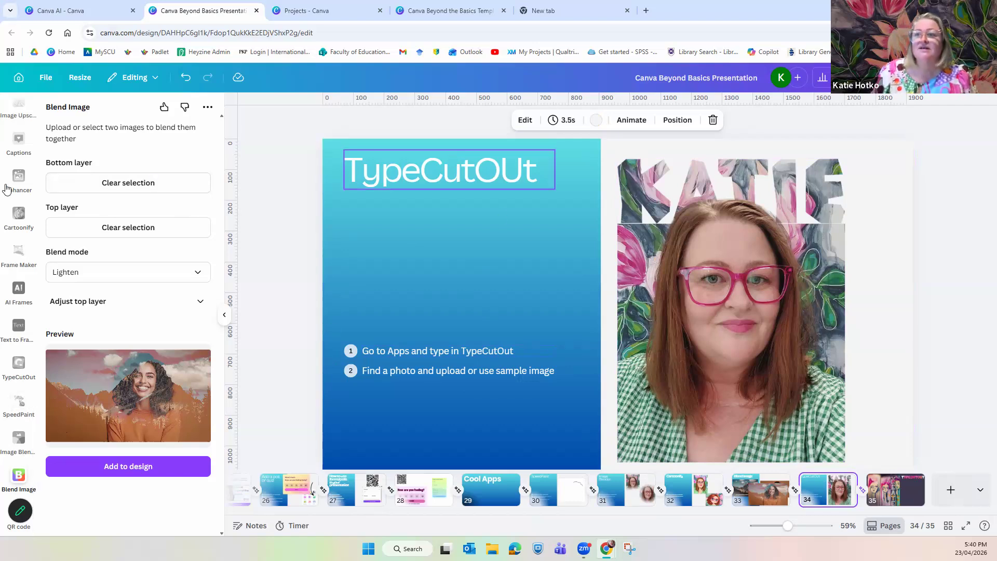
- Search the apps for "typecutout" and open the TypeCutOut app
{"action": "scroll", "coordinate": [25, 345], "scroll_direction": "up", "scroll_amount": 1}
{"action": "scroll", "coordinate": [25, 346], "scroll_direction": "down", "scroll_amount": 3}
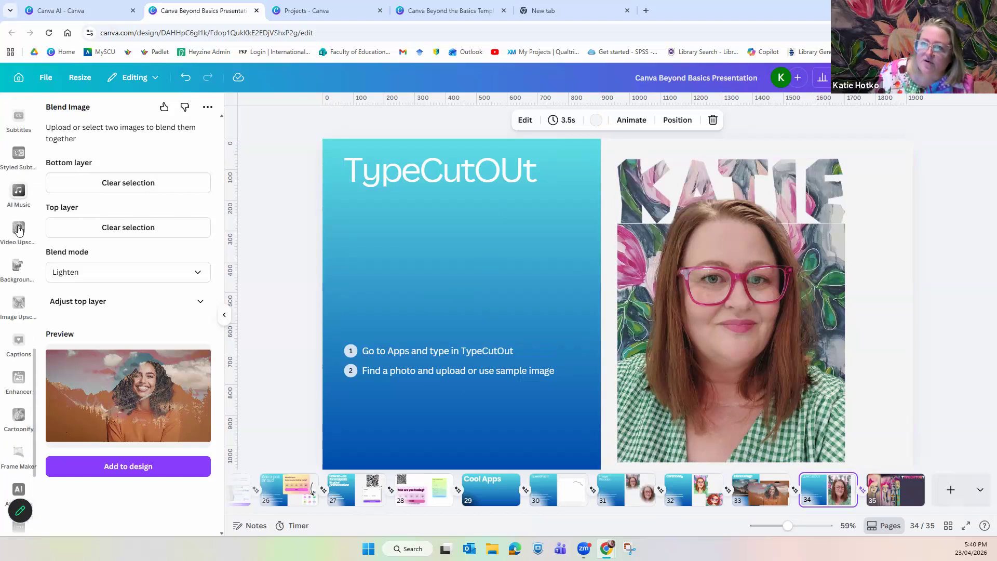
{"action": "scroll", "coordinate": [18, 230], "scroll_direction": "down", "scroll_amount": 2}
{"action": "scroll", "coordinate": [18, 230], "scroll_direction": "up", "scroll_amount": 5}
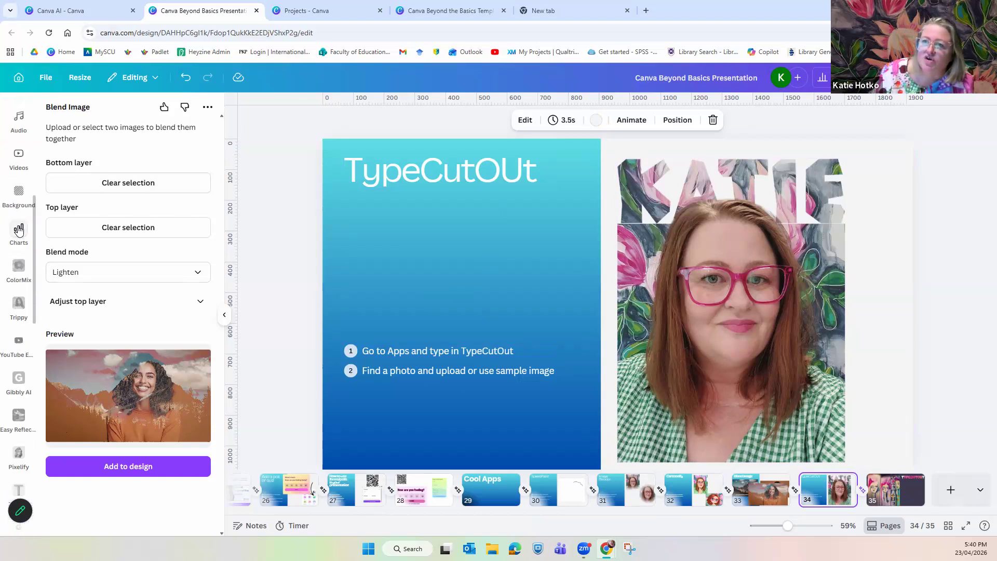
{"action": "left_click", "coordinate": [21, 204]}
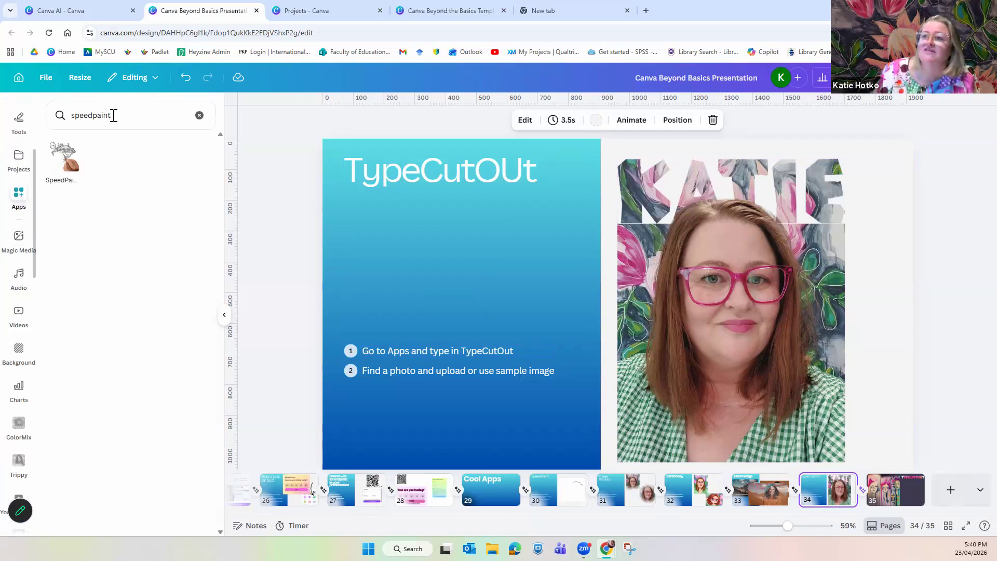
{"action": "left_click", "coordinate": [91, 122]}
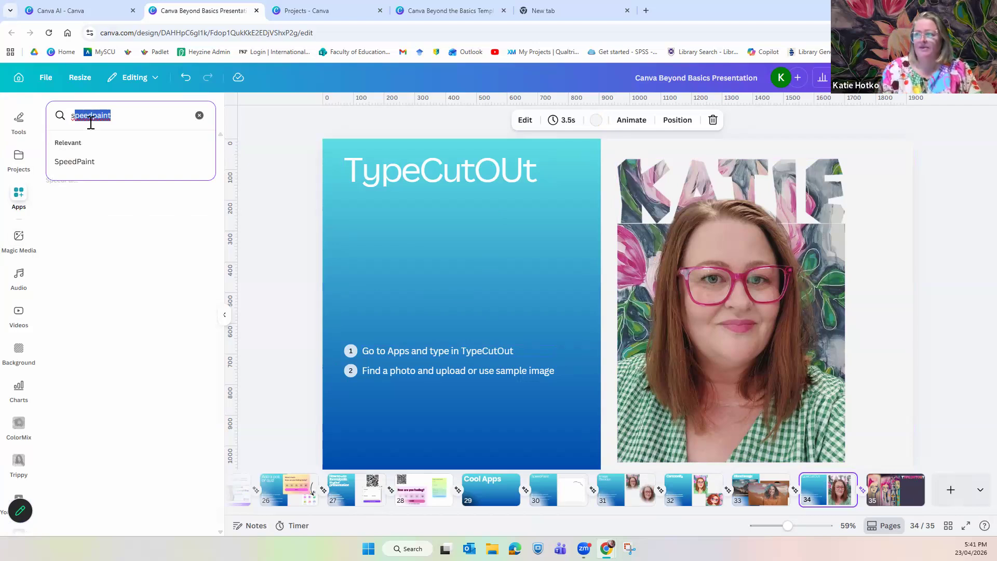
{"action": "type", "text": "typecutout"}
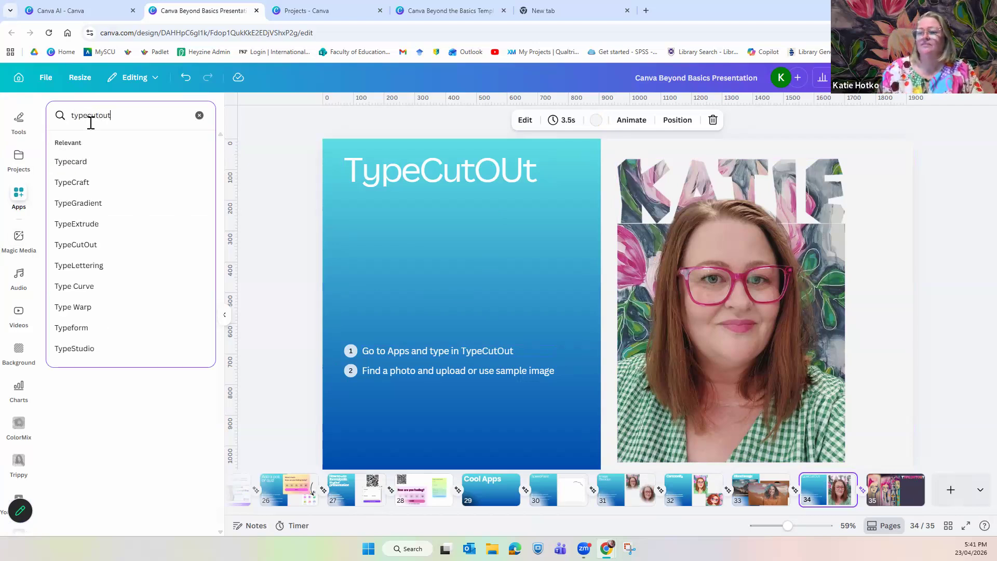
{"action": "key", "text": "Return"}
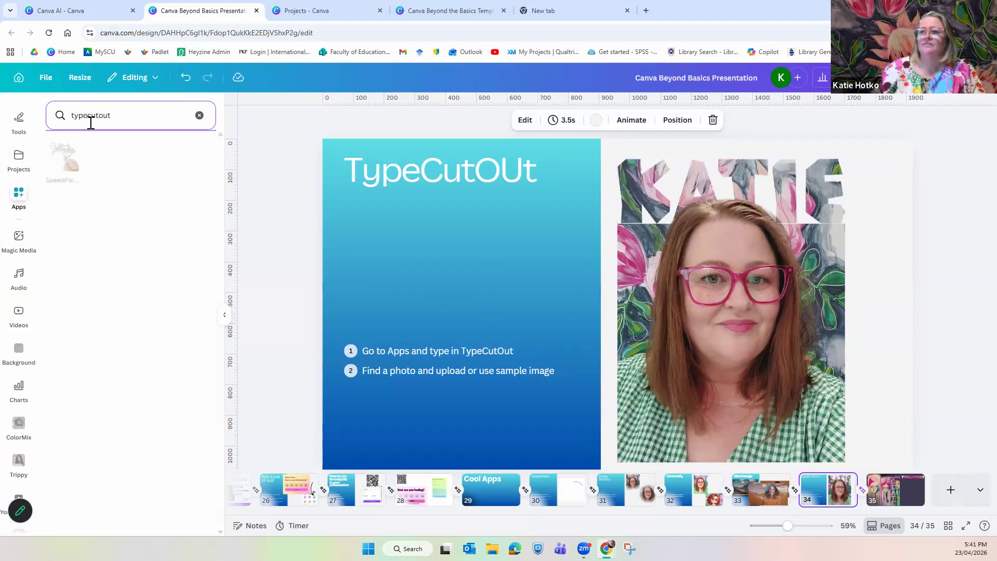
{"action": "left_click", "coordinate": [66, 164]}
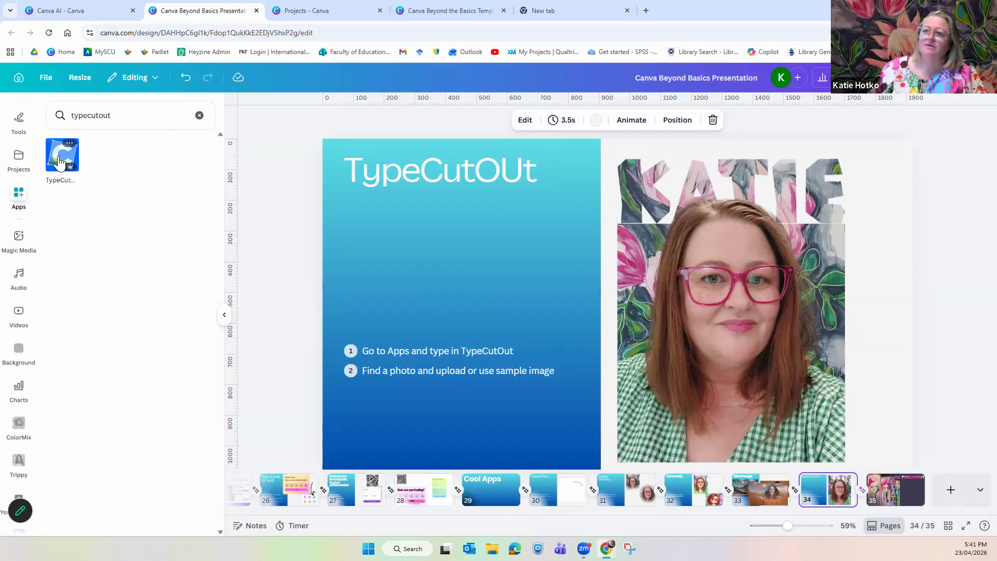
{"action": "left_click", "coordinate": [54, 160]}
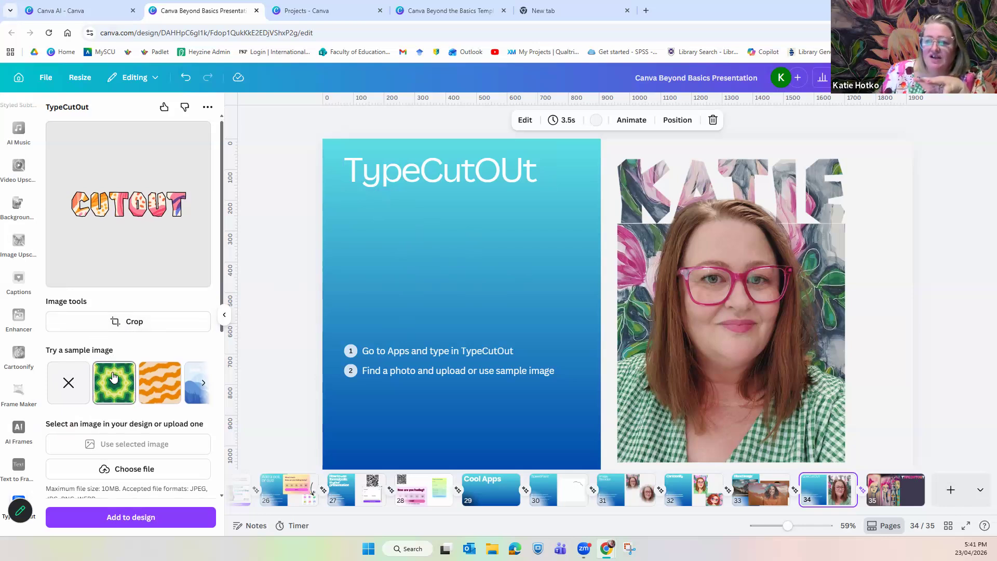
- Upload the watercolour image 8335.jpg from the Pictures folder as the fill for the TypeCutOut lettering
{"action": "scroll", "coordinate": [117, 374], "scroll_direction": "down", "scroll_amount": 2}
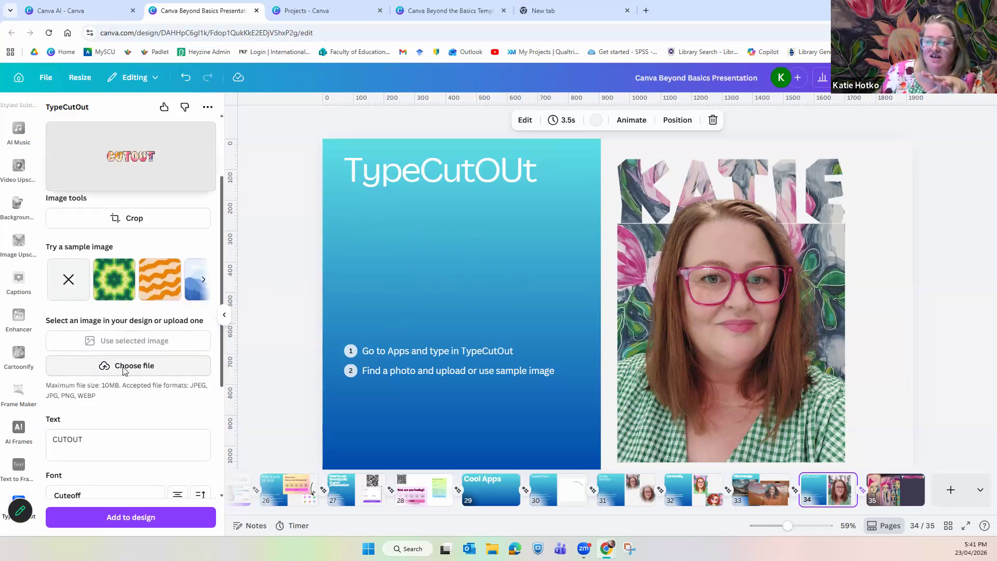
{"action": "left_click", "coordinate": [142, 366]}
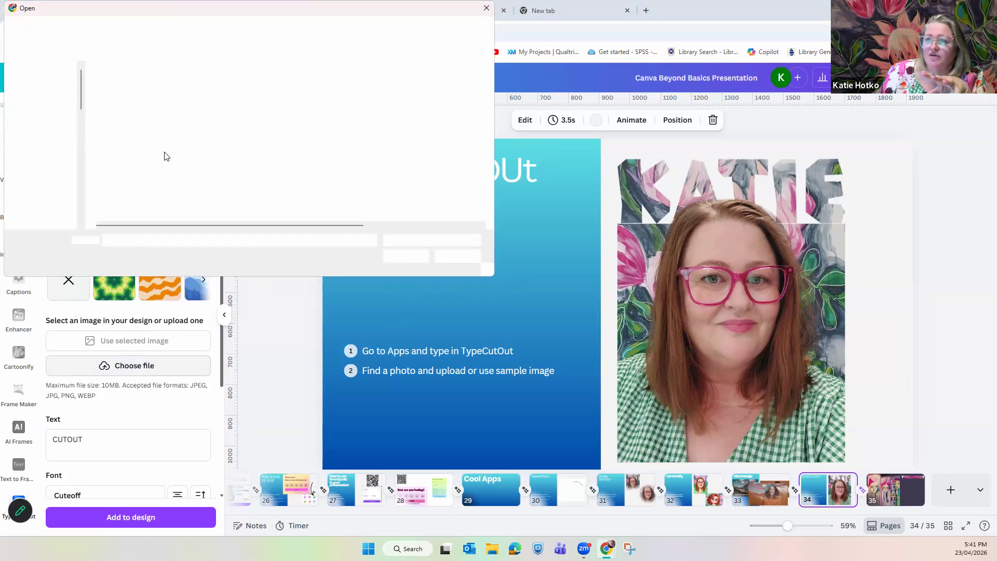
{"action": "left_click_drag", "start_coordinate": [81, 150], "coordinate": [89, 64]}
{"action": "scroll", "coordinate": [77, 202], "scroll_direction": "down", "scroll_amount": 10}
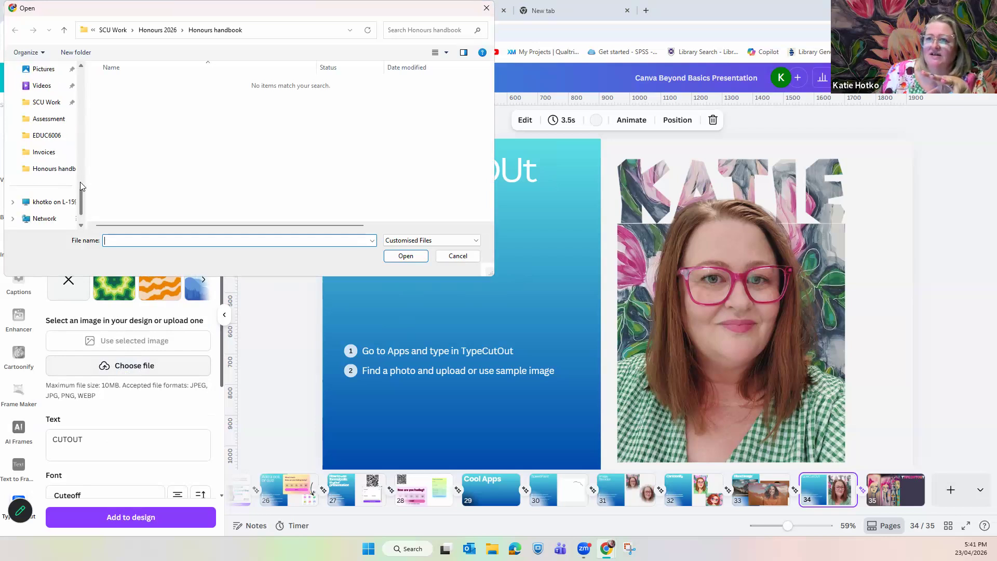
{"action": "scroll", "coordinate": [52, 171], "scroll_direction": "up", "scroll_amount": 3}
{"action": "left_click", "coordinate": [44, 152]}
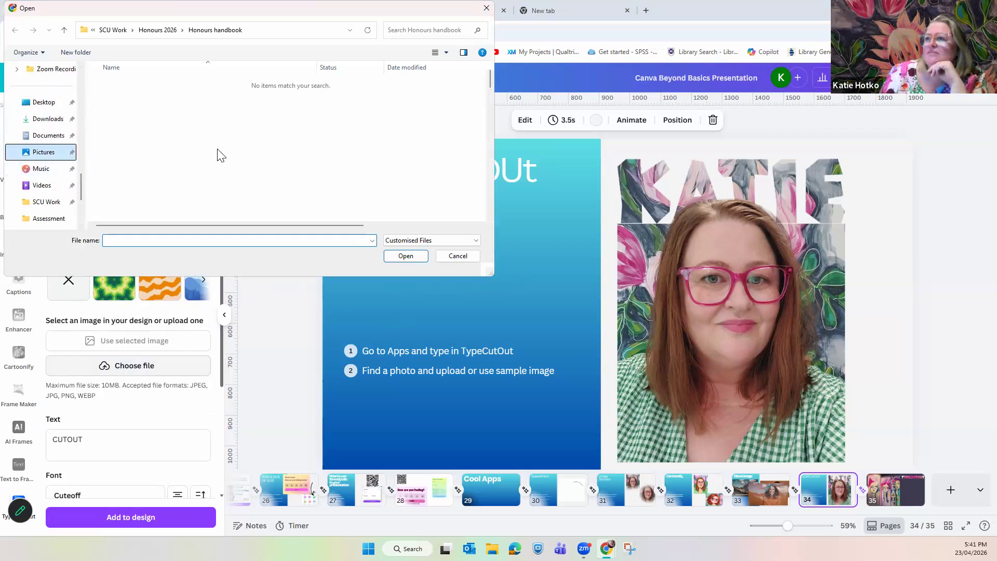
{"action": "scroll", "coordinate": [250, 177], "scroll_direction": "down", "scroll_amount": 1}
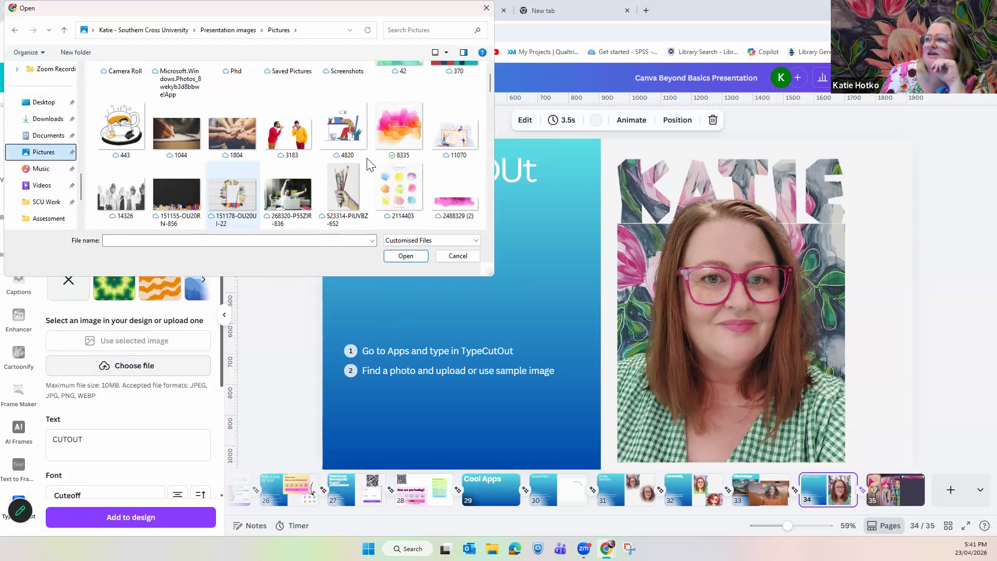
{"action": "left_click", "coordinate": [390, 133]}
{"action": "left_click", "coordinate": [407, 256]}
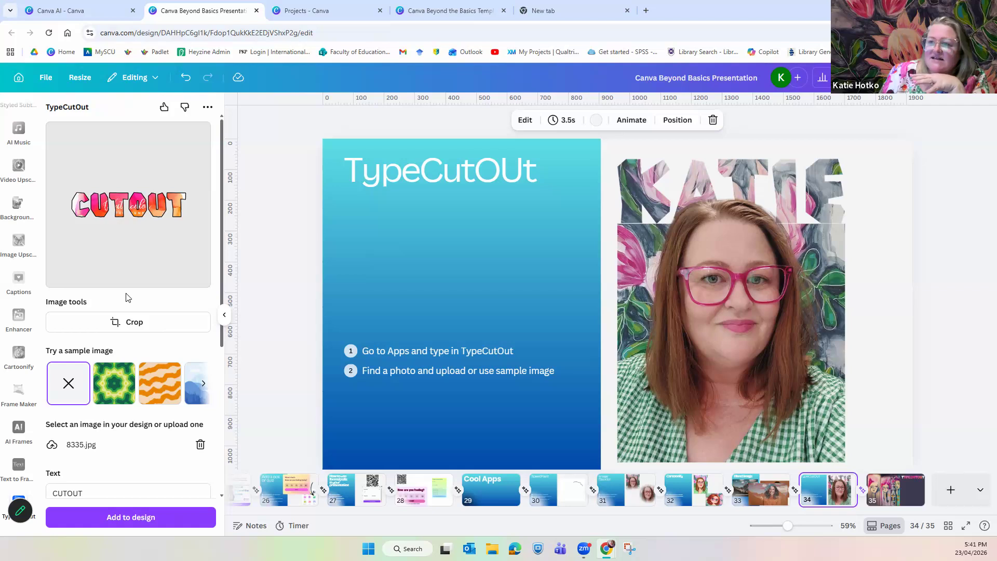
- Reposition the watercolour image in crop mode so its coloured area fills the CUTOUT lettering
{"action": "left_click", "coordinate": [128, 323]}
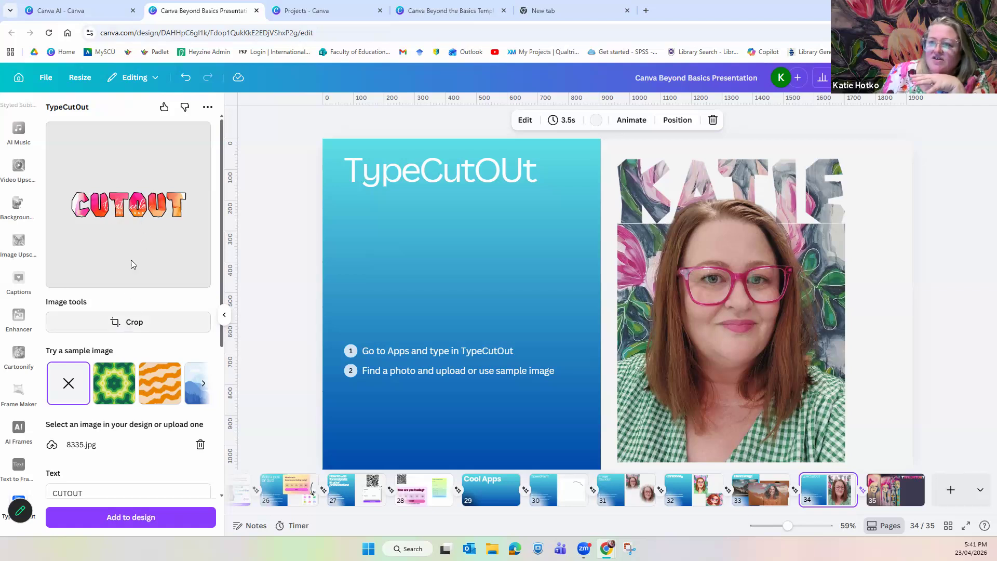
{"action": "left_click_drag", "start_coordinate": [123, 195], "coordinate": [173, 259]}
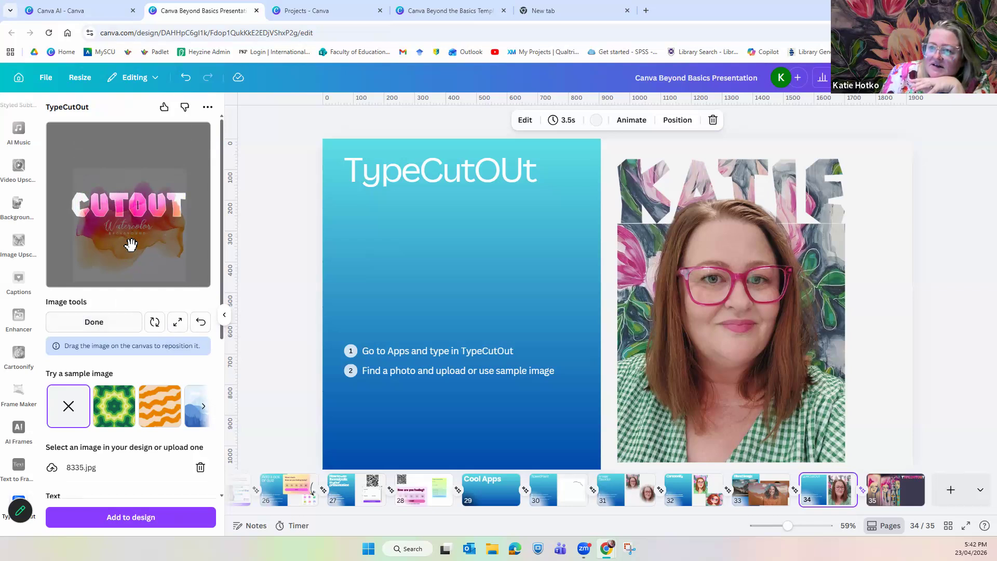
{"action": "left_click_drag", "start_coordinate": [132, 237], "coordinate": [130, 240]}
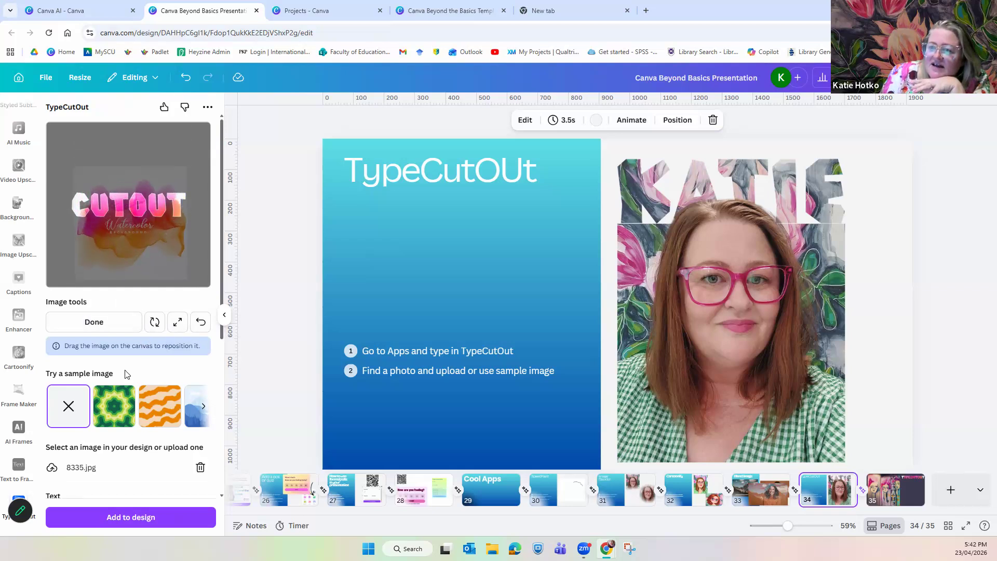
- Replace the CUTOUT text with the presenter's first name and turn off the text outline
{"action": "scroll", "coordinate": [130, 393], "scroll_direction": "down", "scroll_amount": 3}
{"action": "left_click_drag", "start_coordinate": [104, 356], "coordinate": [39, 369]}
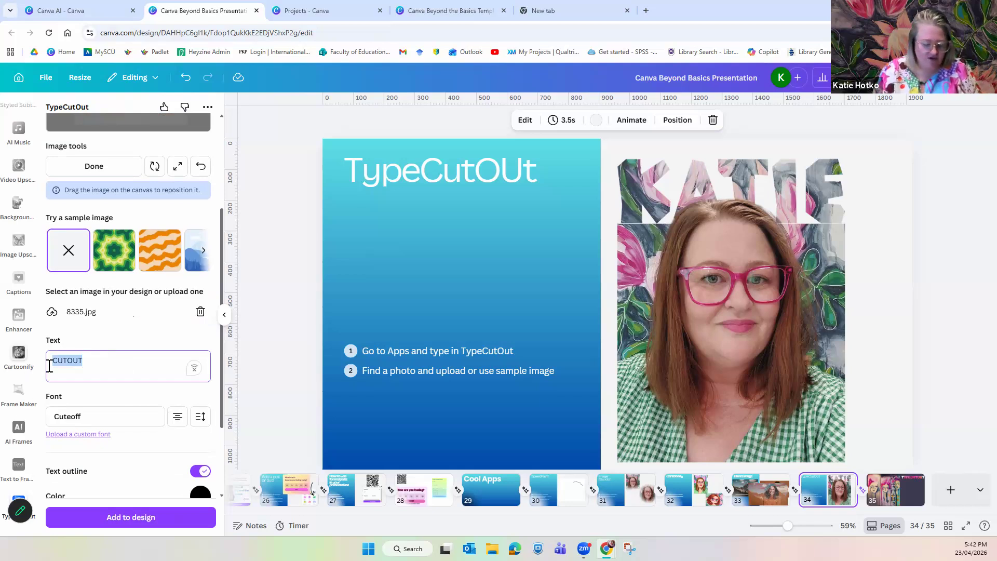
{"action": "type", "text": "Katie"}
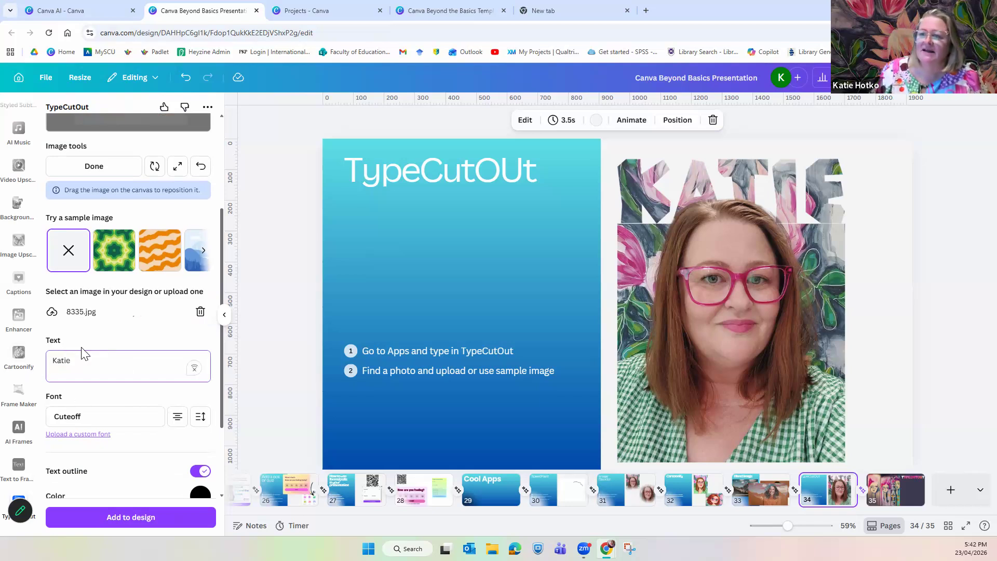
{"action": "left_click", "coordinate": [205, 473]}
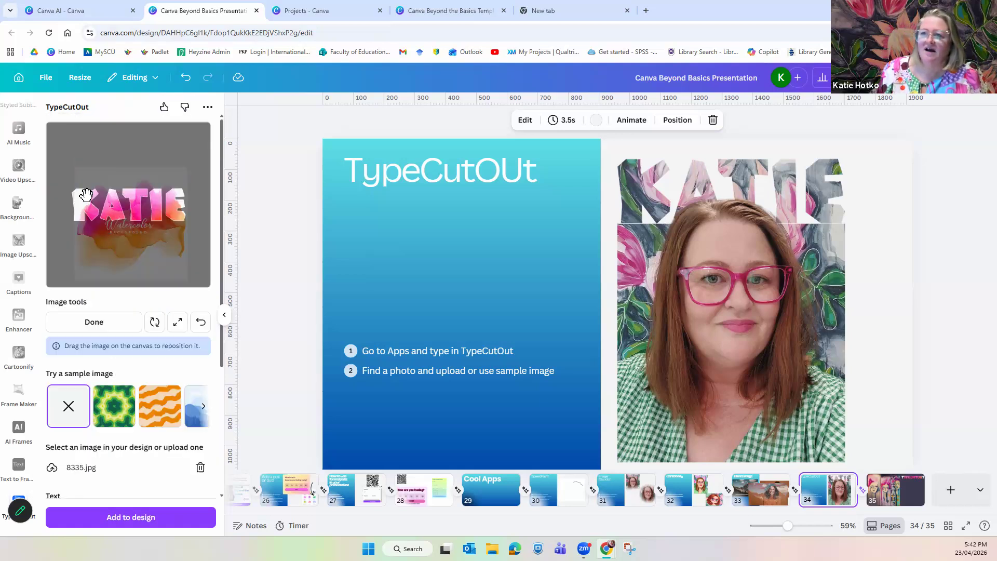
- Change the font of the cut-out lettering to Adore Cats
{"action": "scroll", "coordinate": [88, 387], "scroll_direction": "down", "scroll_amount": 4}
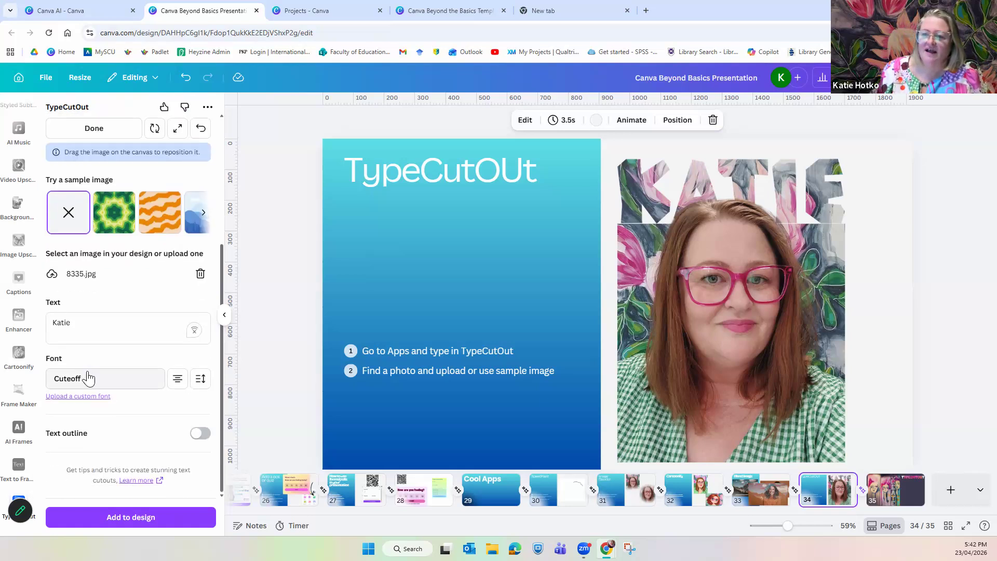
{"action": "left_click", "coordinate": [88, 378]}
{"action": "left_click", "coordinate": [85, 379]}
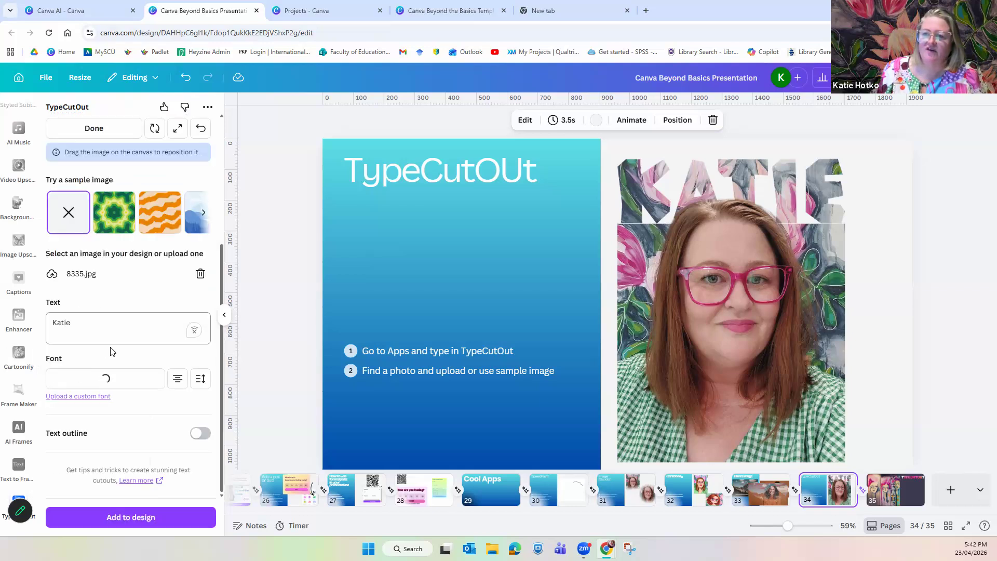
- Nudge the watercolour behind the letters, add the lettering to page 34, and place it below the TypeCutOut heading
{"action": "scroll", "coordinate": [130, 337], "scroll_direction": "up", "scroll_amount": 4}
{"action": "mouse_move", "coordinate": [151, 214]}
{"action": "left_mouse_down"}
{"action": "mouse_move", "coordinate": [139, 214]}
{"action": "mouse_move", "coordinate": [152, 224]}
{"action": "left_mouse_up"}
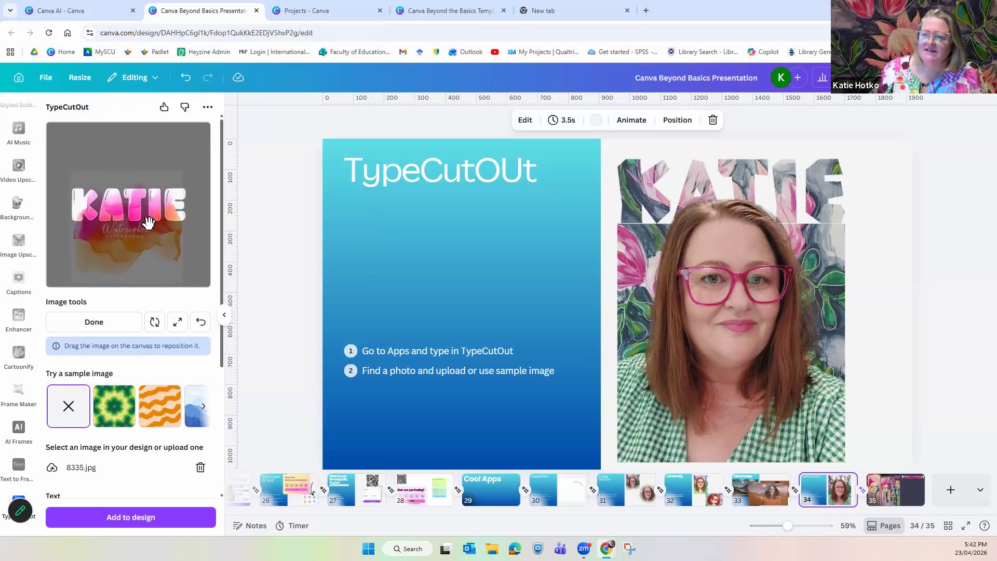
{"action": "left_click", "coordinate": [121, 519]}
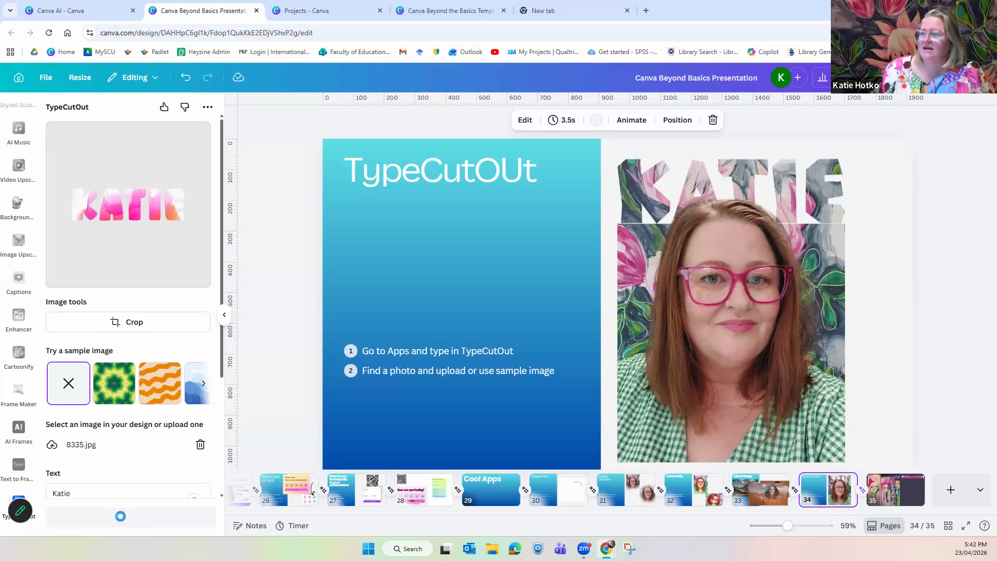
{"action": "left_click_drag", "start_coordinate": [656, 306], "coordinate": [500, 251]}
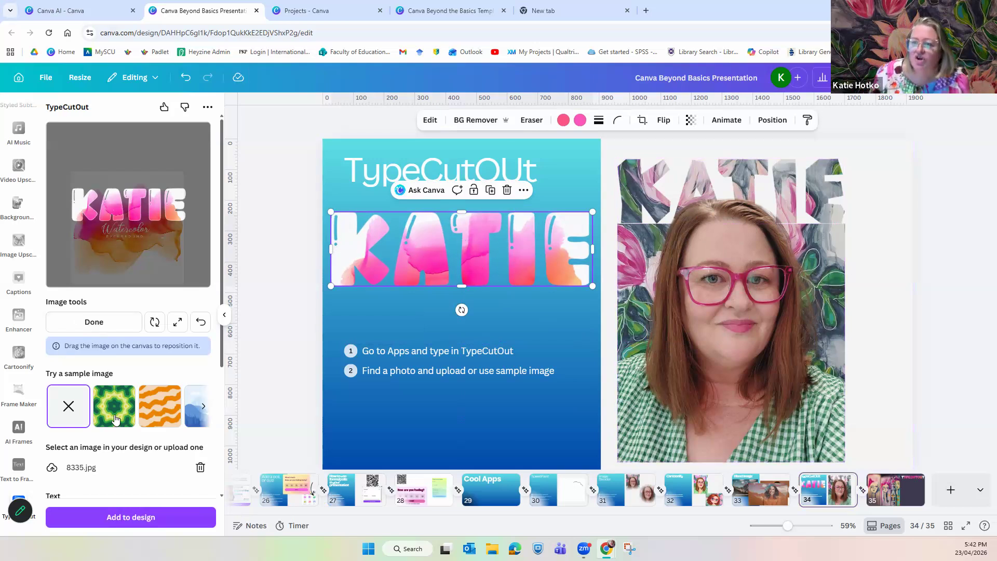
- Replace the 8335.jpg fill with the portrait photo against green leaves from the Pictures folder
{"action": "scroll", "coordinate": [115, 419], "scroll_direction": "down", "scroll_amount": 4}
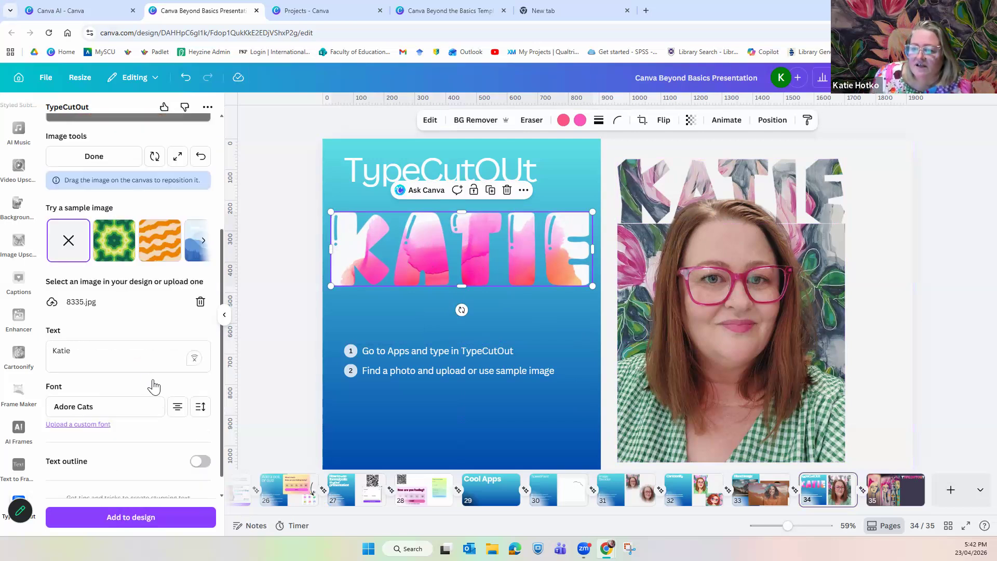
{"action": "scroll", "coordinate": [125, 400], "scroll_direction": "down", "scroll_amount": 1}
{"action": "scroll", "coordinate": [110, 396], "scroll_direction": "up", "scroll_amount": 4}
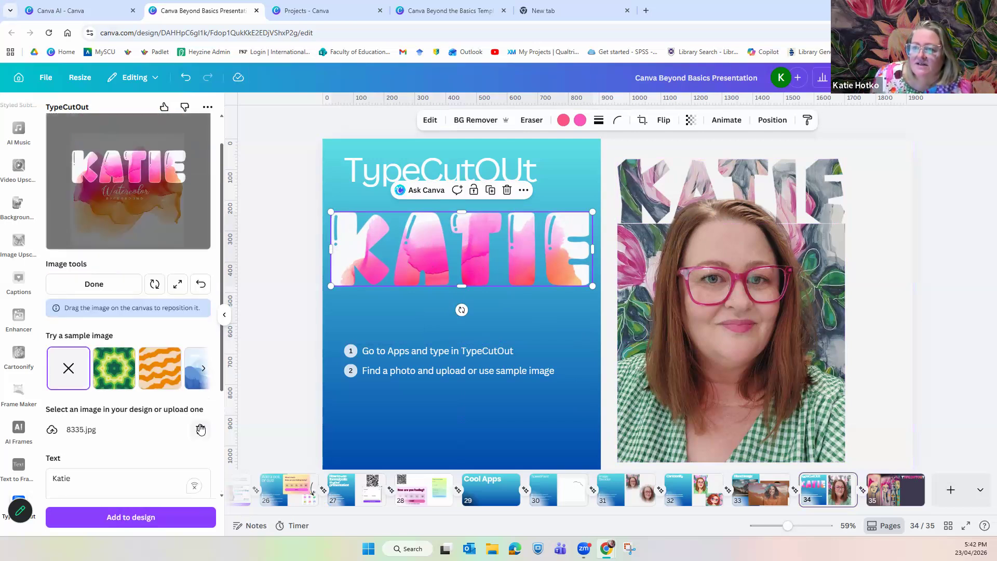
{"action": "left_click", "coordinate": [200, 429]}
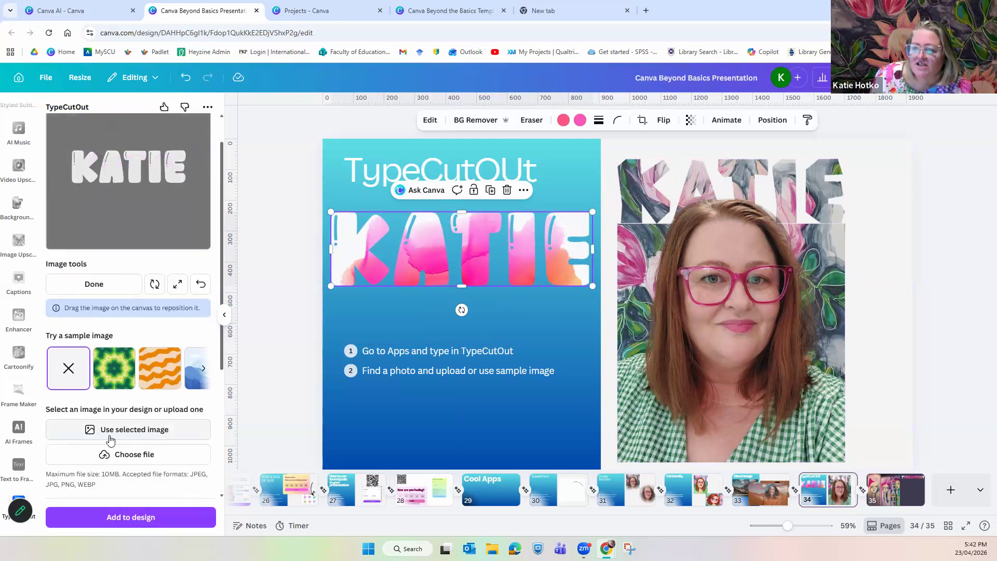
{"action": "left_click", "coordinate": [135, 455]}
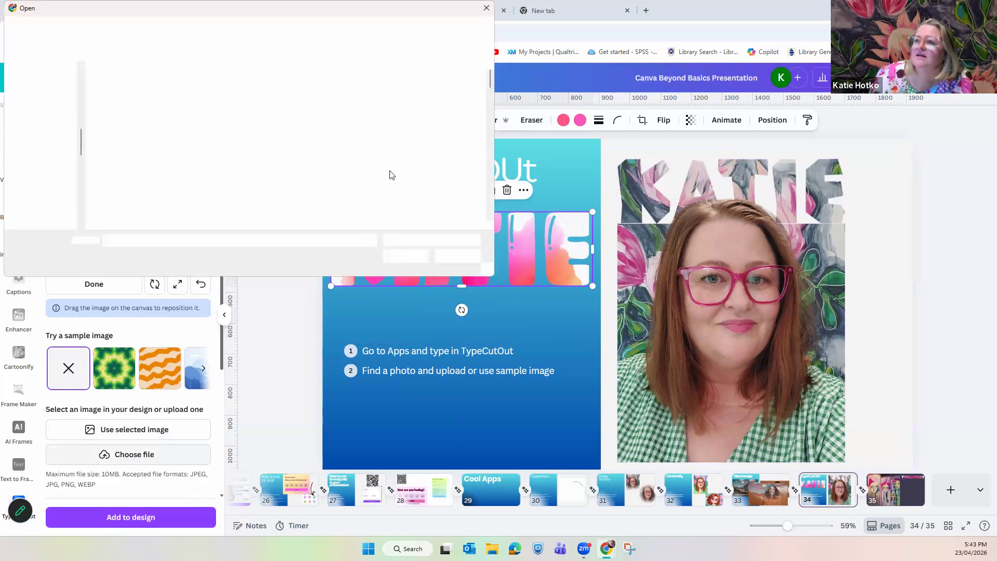
{"action": "scroll", "coordinate": [389, 174], "scroll_direction": "down", "scroll_amount": 10}
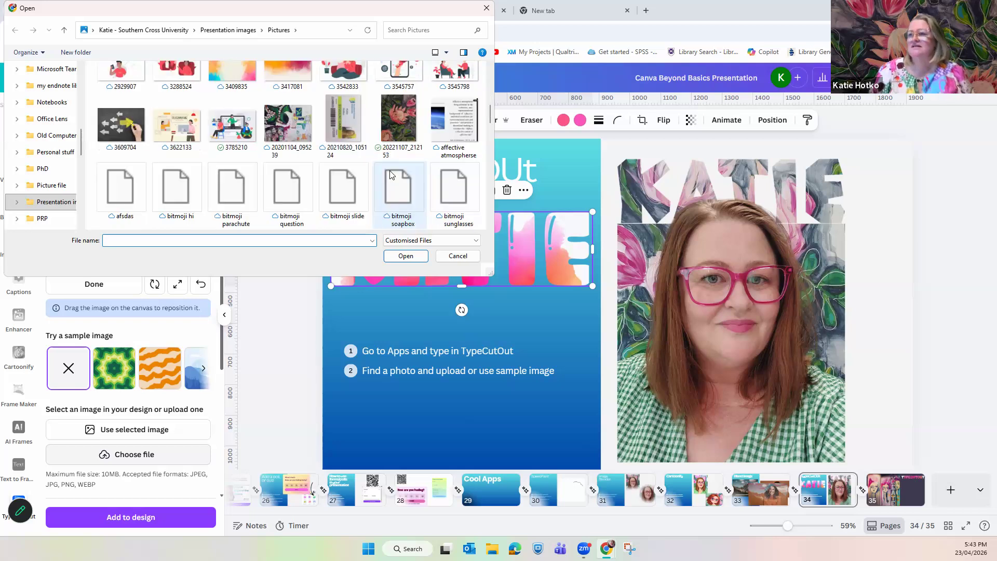
{"action": "scroll", "coordinate": [391, 174], "scroll_direction": "down", "scroll_amount": 10}
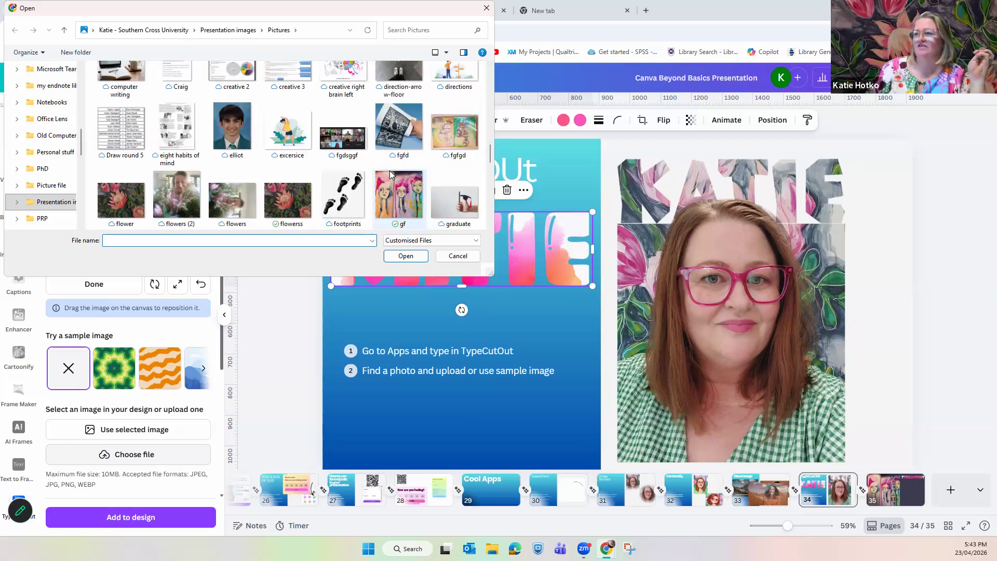
{"action": "scroll", "coordinate": [390, 174], "scroll_direction": "up", "scroll_amount": 2}
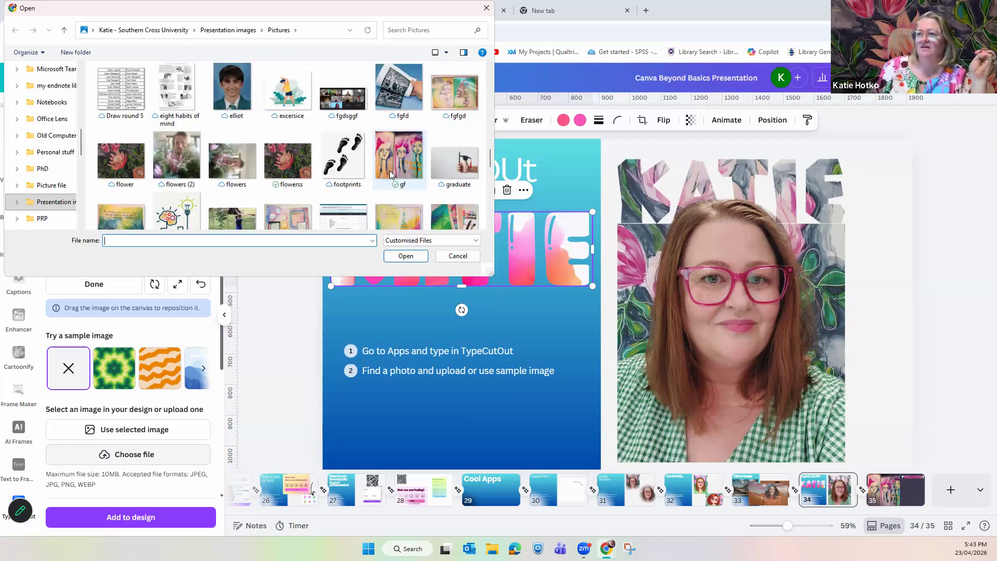
{"action": "scroll", "coordinate": [389, 170], "scroll_direction": "down", "scroll_amount": 3}
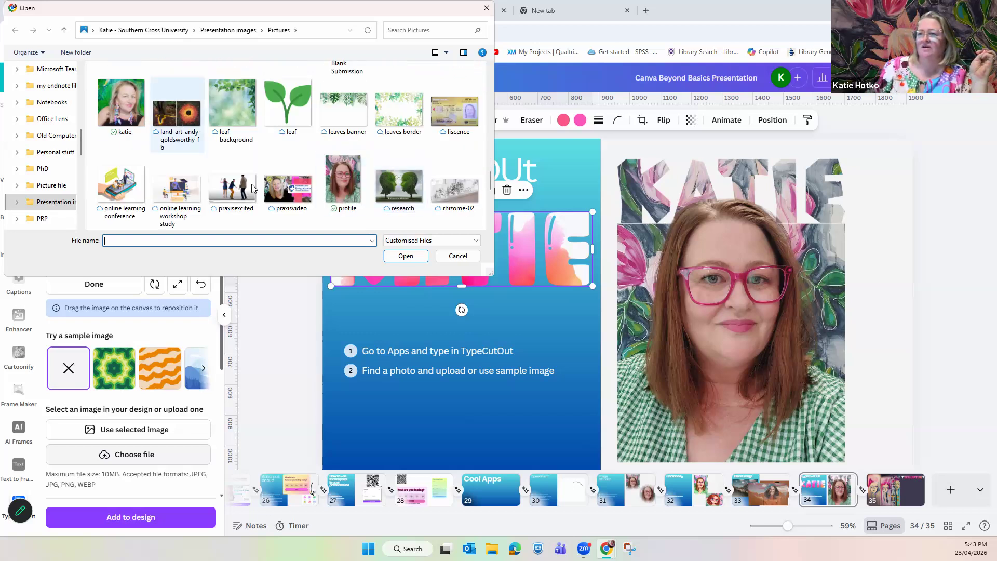
{"action": "left_click", "coordinate": [121, 104]}
{"action": "left_click", "coordinate": [418, 260]}
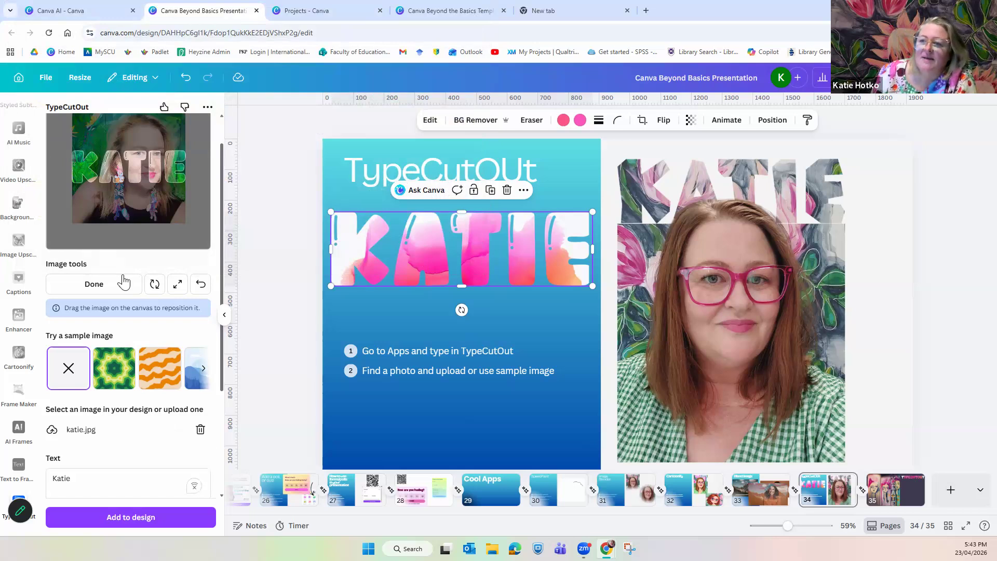
- Try rotating the portrait fill to -90 degrees, and set its image rotation to 90 degrees
{"action": "scroll", "coordinate": [161, 241], "scroll_direction": "down", "scroll_amount": 1}
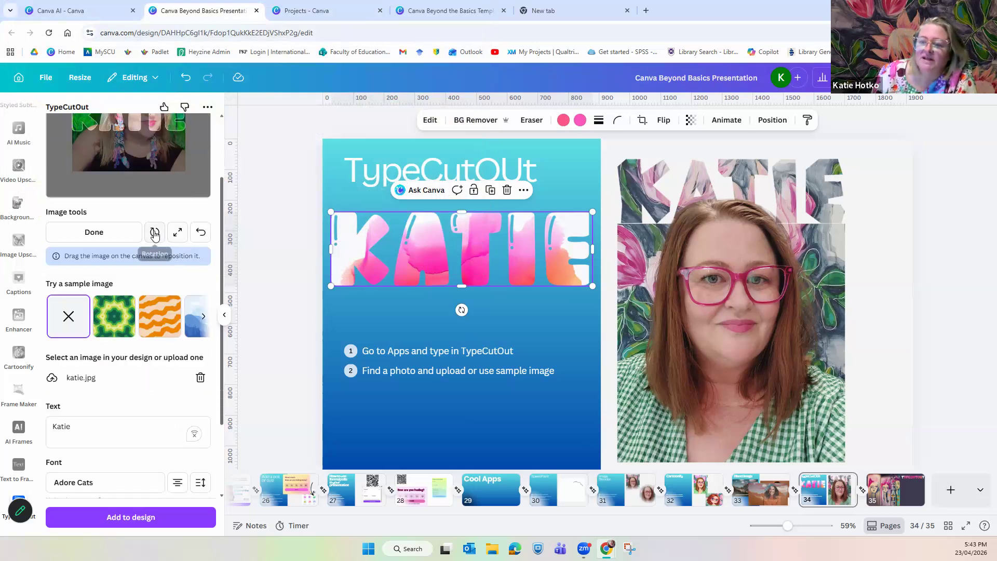
{"action": "left_click", "coordinate": [154, 235]}
{"action": "scroll", "coordinate": [153, 233], "scroll_direction": "up", "scroll_amount": 2}
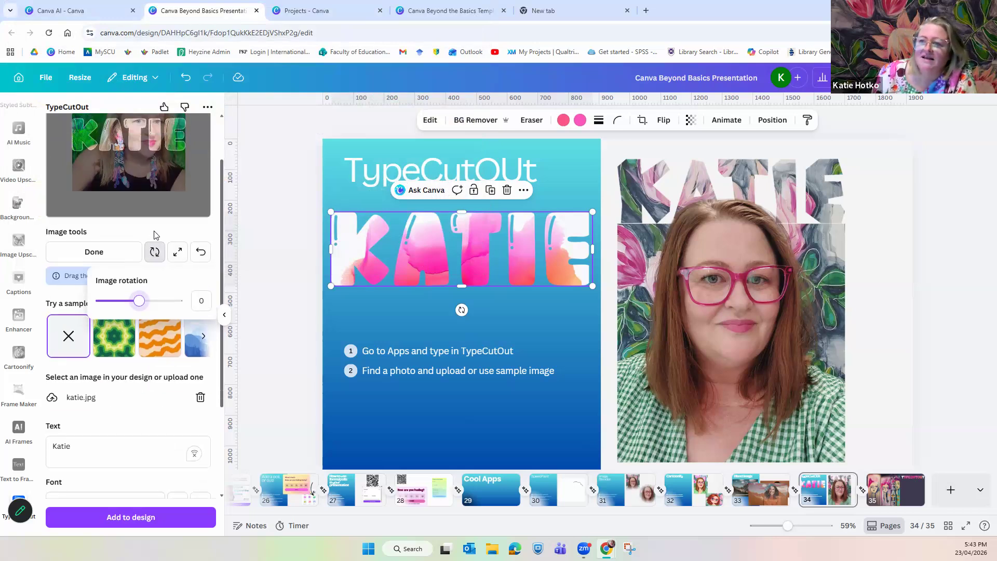
{"action": "left_click_drag", "start_coordinate": [145, 374], "coordinate": [121, 376]}
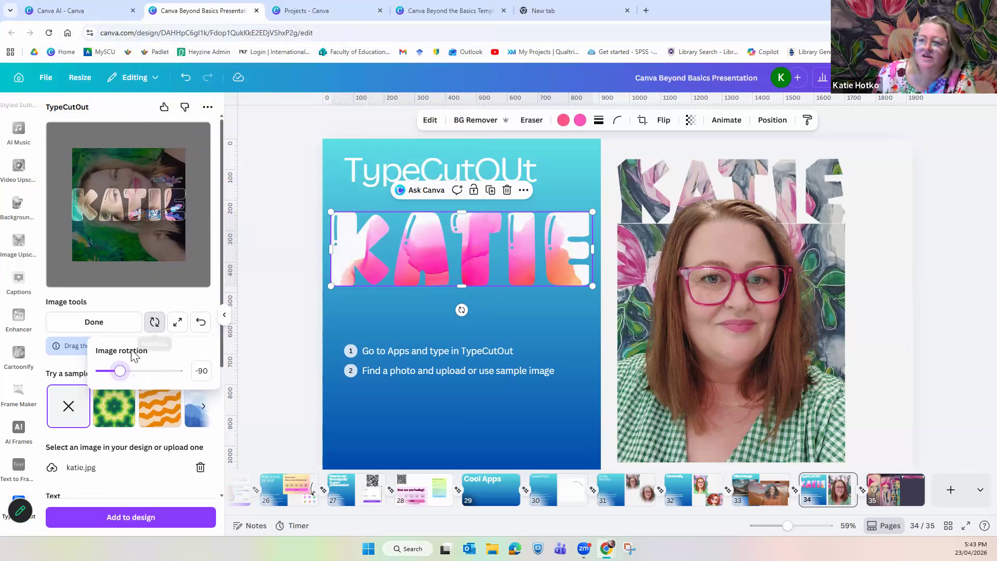
{"action": "left_click_drag", "start_coordinate": [121, 372], "coordinate": [159, 377]}
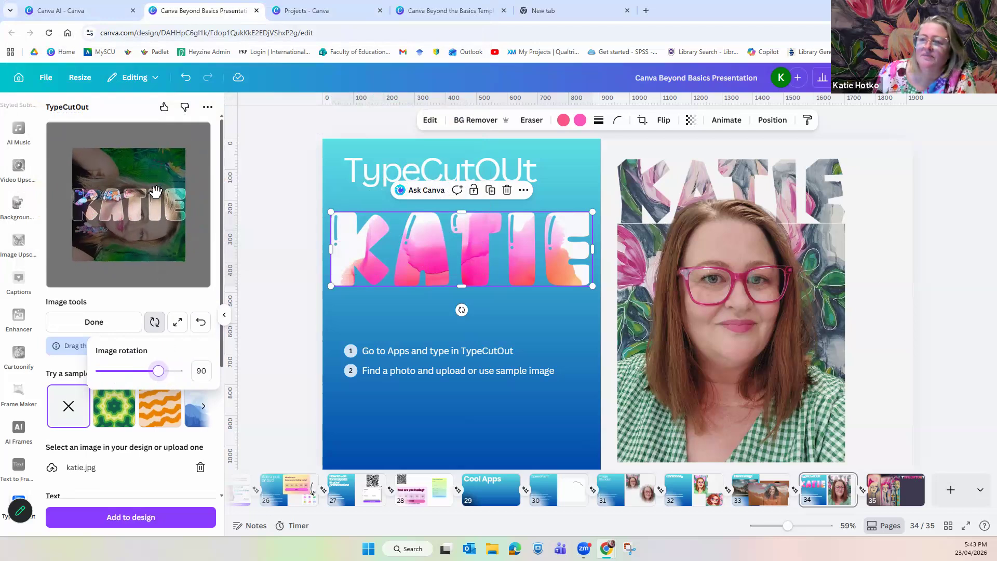
- Shift the rotated portrait down so its leafy background fills the letters, and add the lettering to page 34
{"action": "left_click_drag", "start_coordinate": [154, 197], "coordinate": [155, 240]}
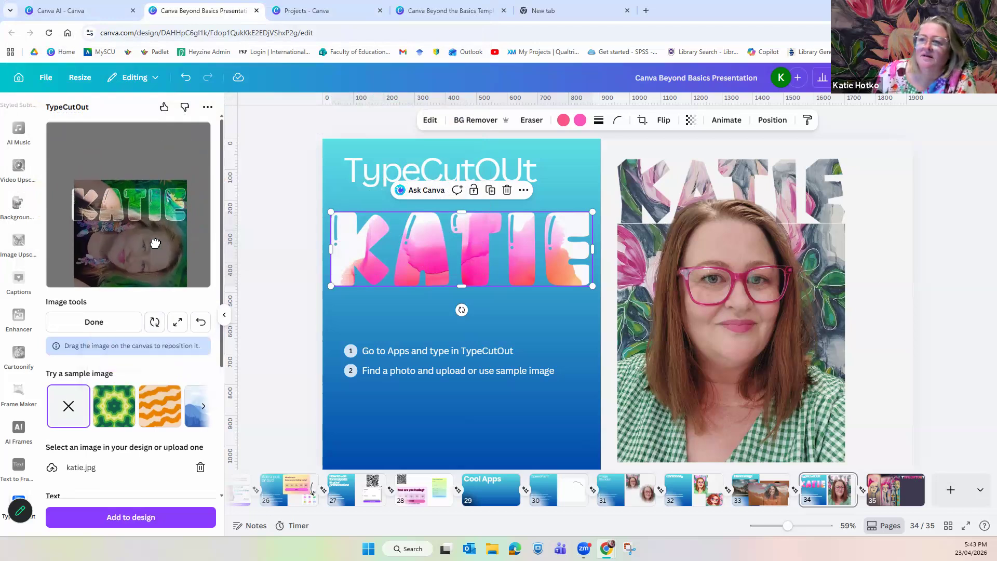
{"action": "left_click_drag", "start_coordinate": [155, 238], "coordinate": [154, 246]}
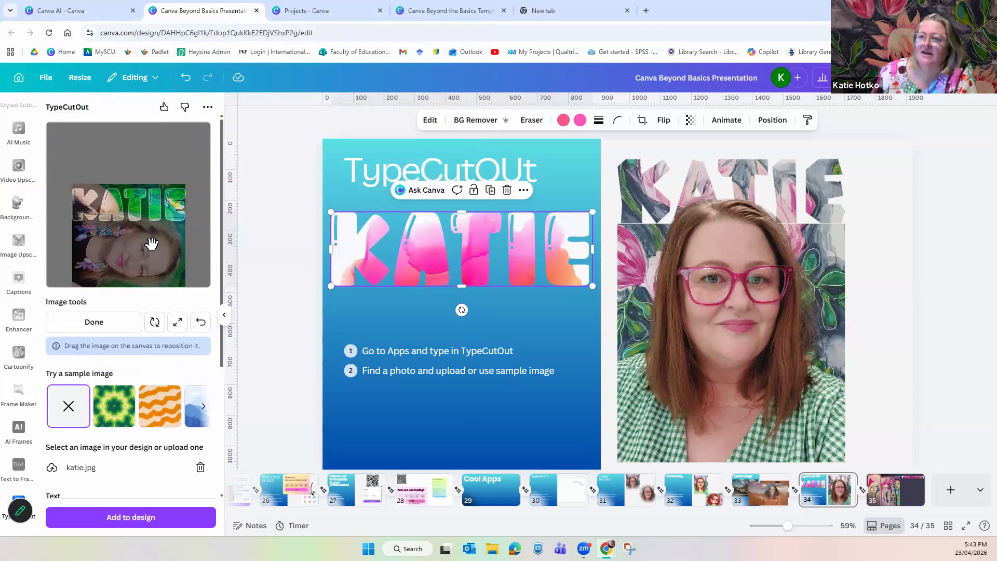
{"action": "left_click", "coordinate": [140, 525]}
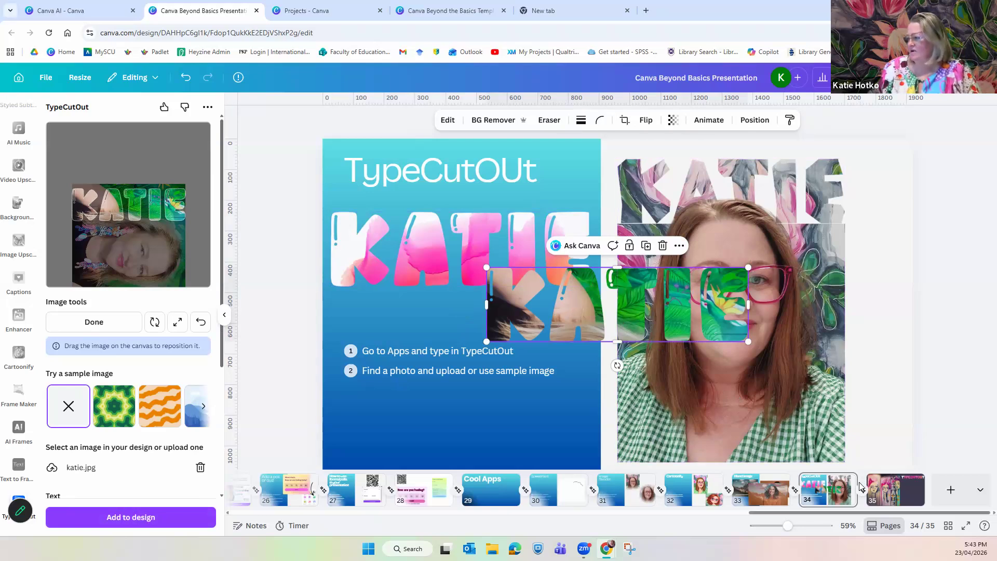
- Insert a blank page after page 34, add the portrait-filled lettering to it, and rotate the lettering to read vertically upwards
{"action": "left_click", "coordinate": [869, 485]}
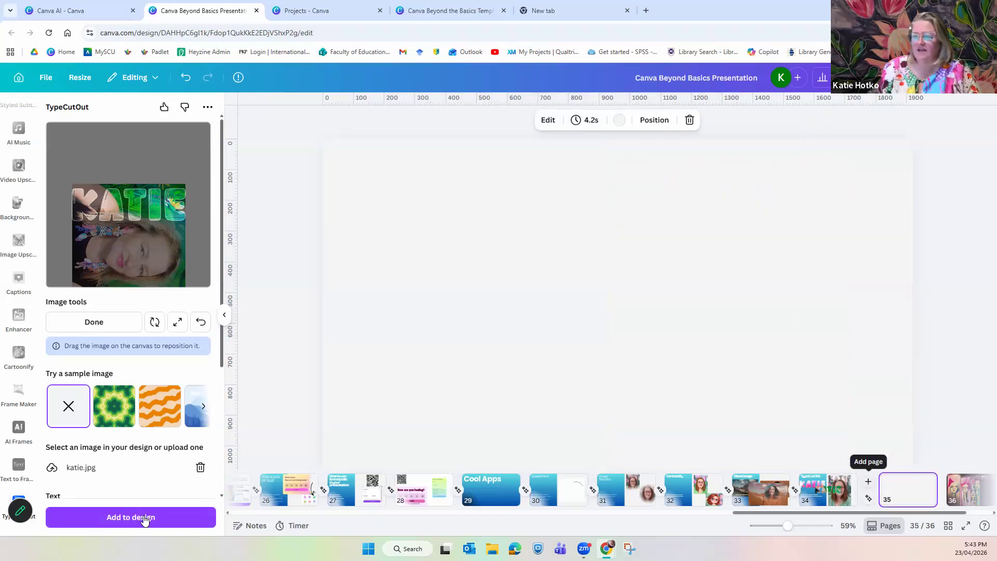
{"action": "left_click", "coordinate": [162, 507]}
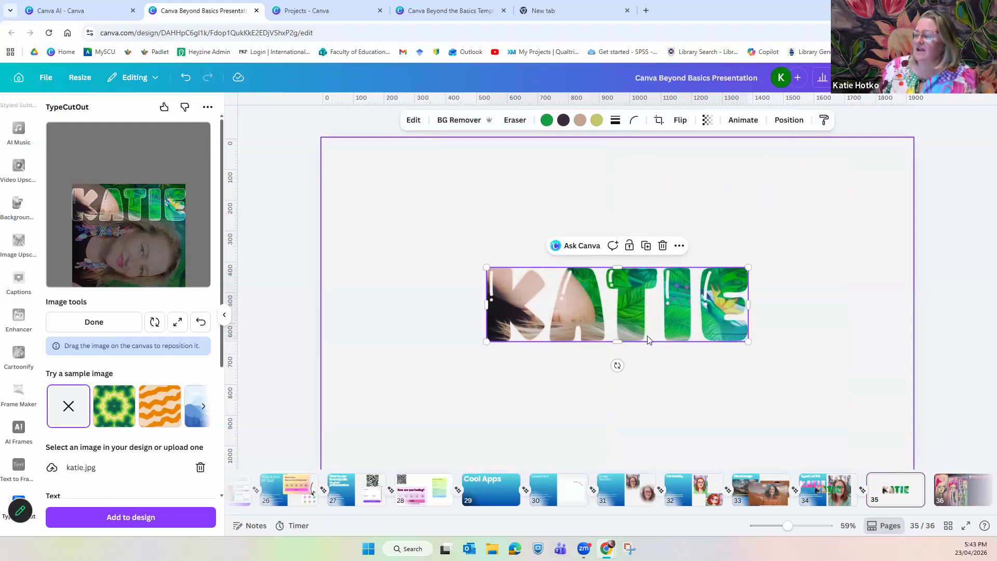
{"action": "left_click_drag", "start_coordinate": [616, 365], "coordinate": [704, 315]}
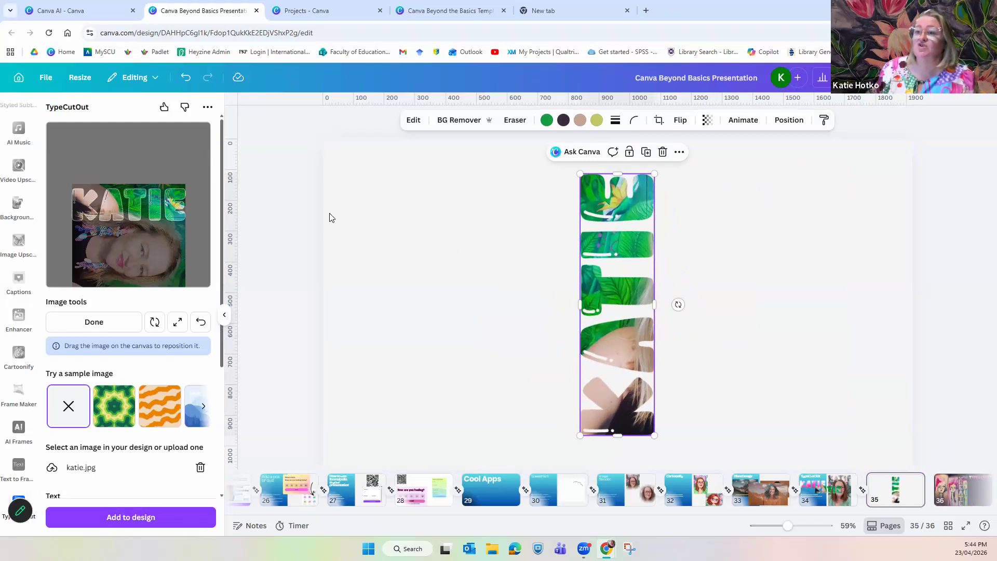
- Upload the same leafy-background portrait photo from the Pictures folder to the image uploads
{"action": "scroll", "coordinate": [31, 276], "scroll_direction": "down", "scroll_amount": 10}
{"action": "scroll", "coordinate": [34, 270], "scroll_direction": "up", "scroll_amount": 10}
{"action": "left_click", "coordinate": [20, 264]}
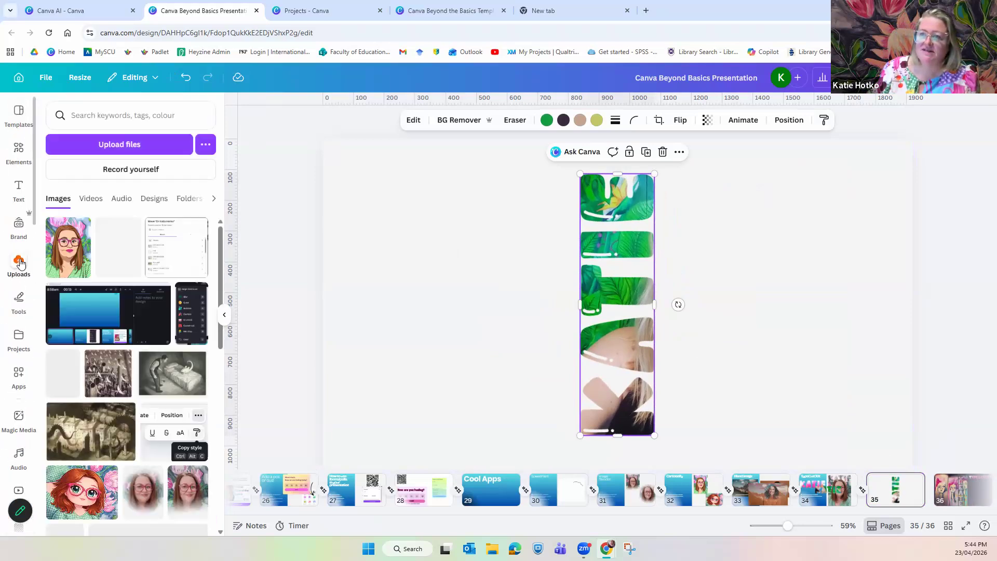
{"action": "left_click", "coordinate": [117, 148]}
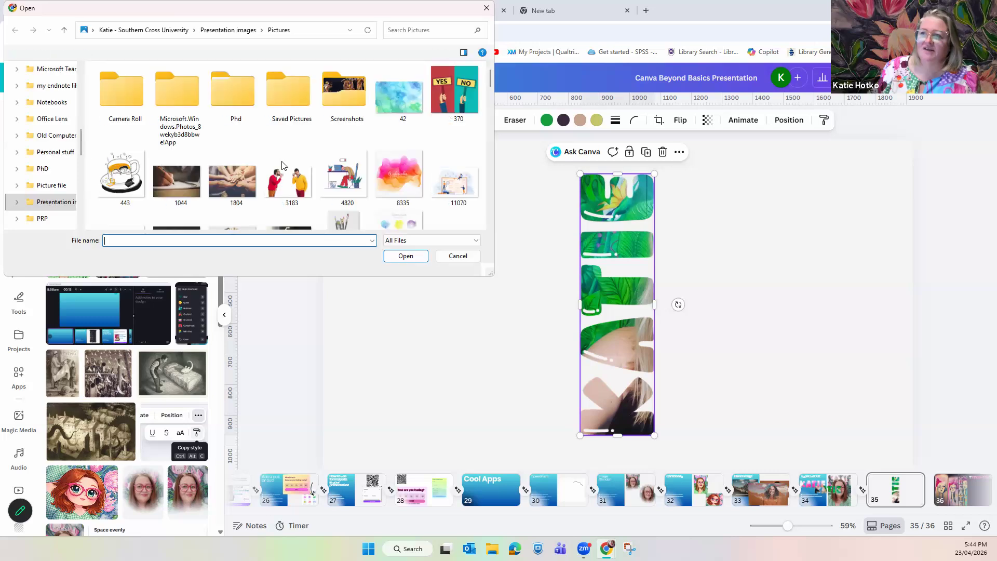
{"action": "scroll", "coordinate": [282, 166], "scroll_direction": "down", "scroll_amount": 10}
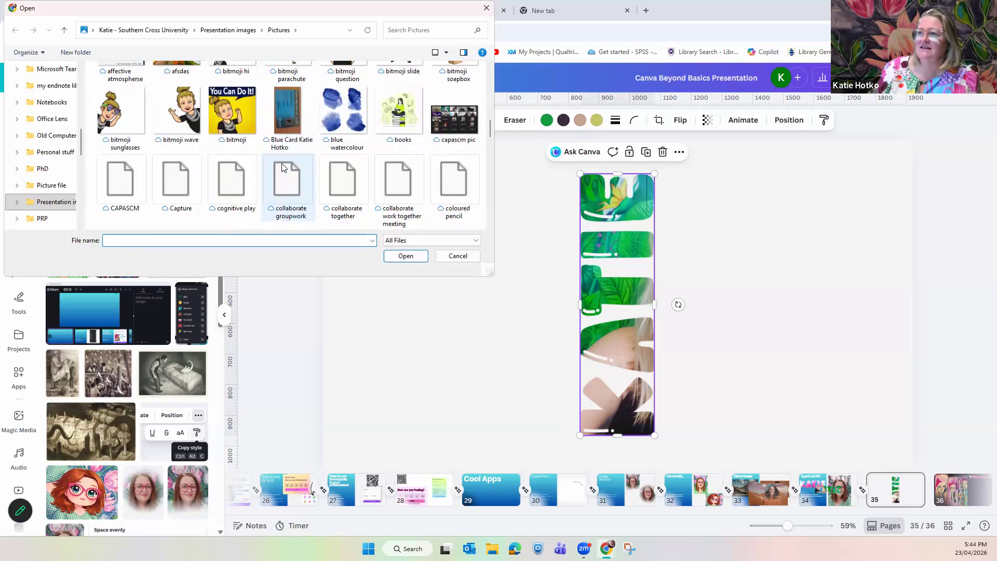
{"action": "scroll", "coordinate": [282, 163], "scroll_direction": "down", "scroll_amount": 10}
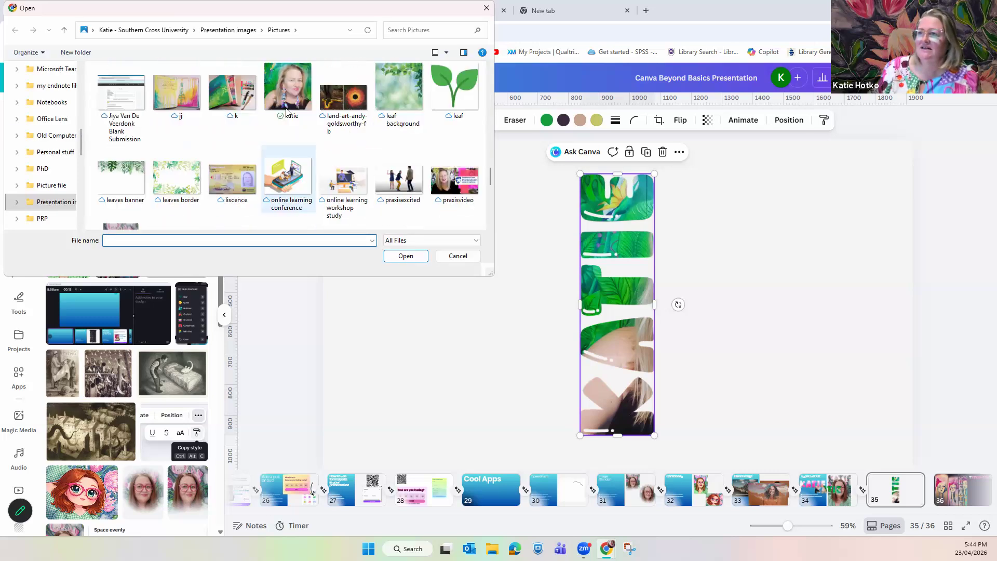
{"action": "left_click", "coordinate": [406, 255]}
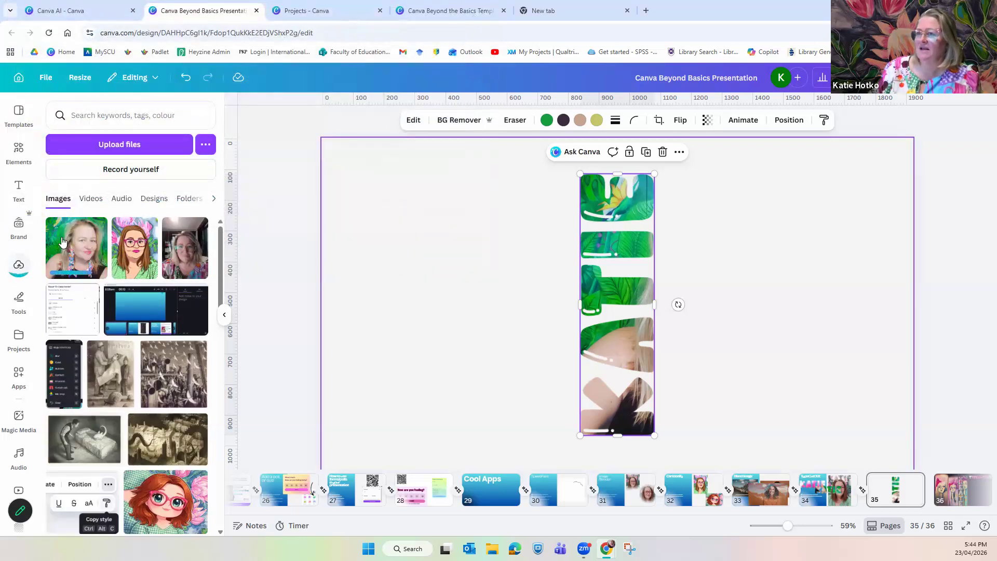
- Add the uploaded portrait to page 35, align it with the vertical lettering's left edge, and enlarge it to about 852 px square
{"action": "left_click", "coordinate": [99, 251]}
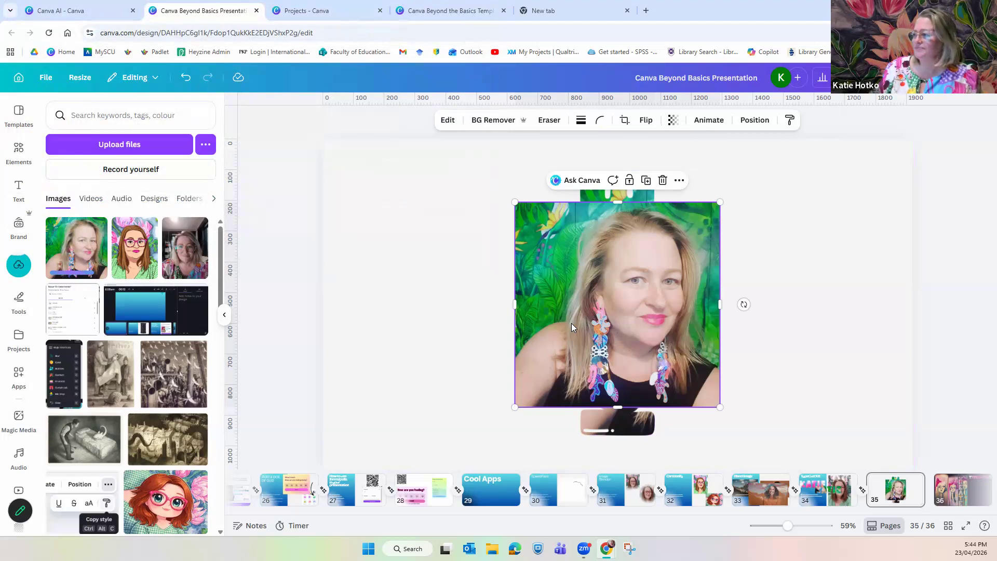
{"action": "left_click_drag", "start_coordinate": [532, 295], "coordinate": [632, 293]}
{"action": "left_click_drag", "start_coordinate": [782, 375], "coordinate": [838, 445]}
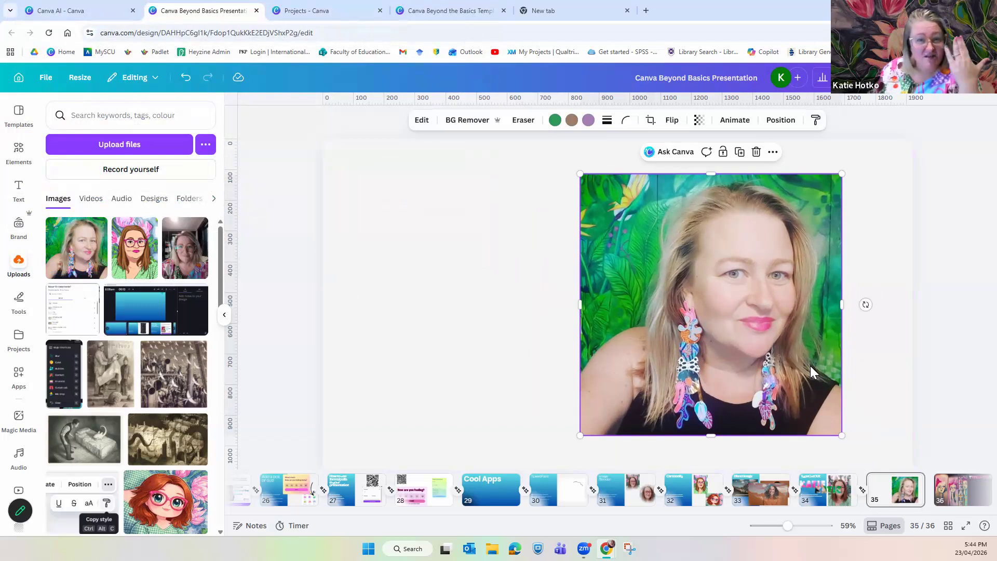
- Move the portrait behind the lettering in the layer order and crop its left side back to the letters' right edge
{"action": "left_click", "coordinate": [784, 122]}
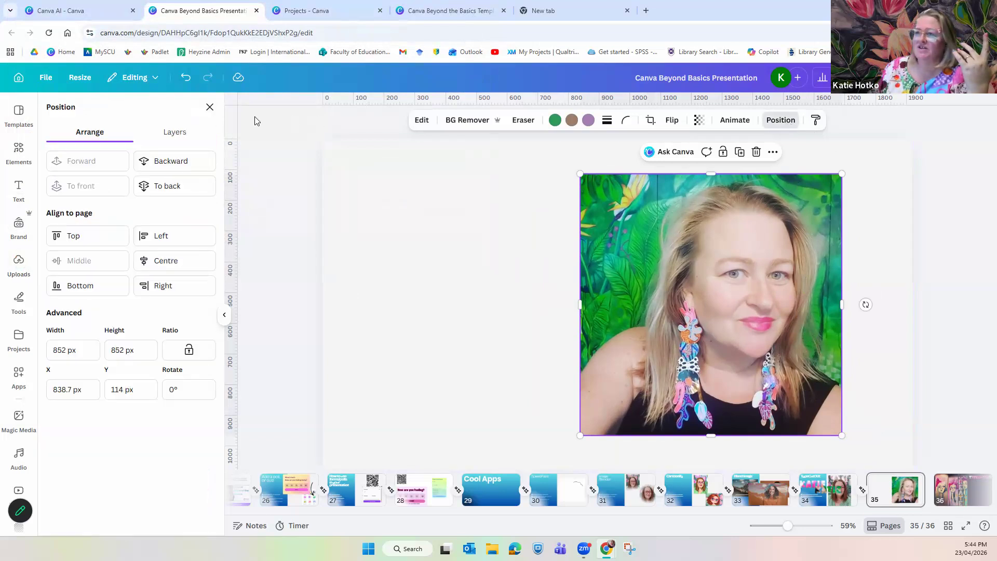
{"action": "left_click", "coordinate": [166, 136]}
{"action": "left_click_drag", "start_coordinate": [138, 190], "coordinate": [156, 245]}
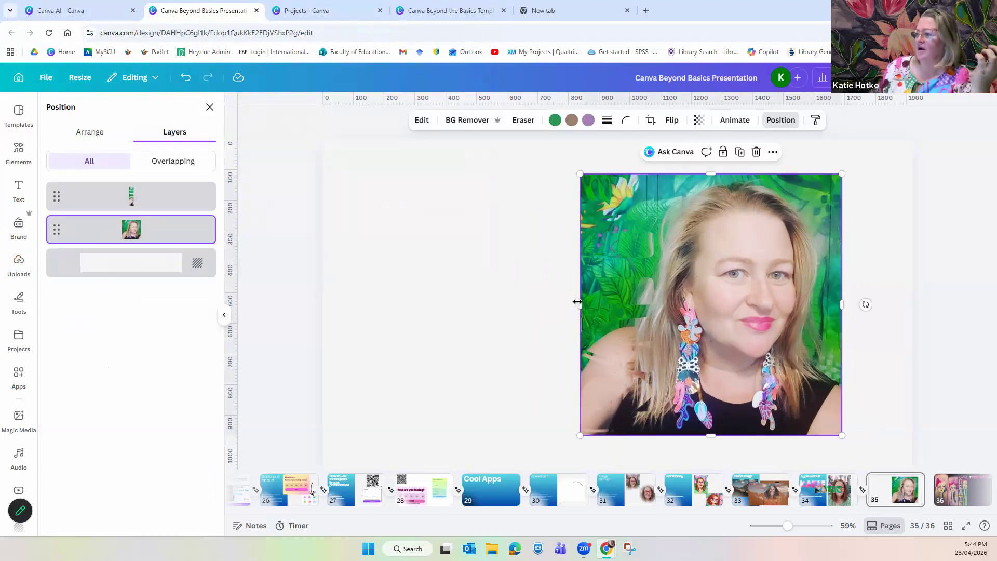
{"action": "left_click_drag", "start_coordinate": [606, 301], "coordinate": [419, 273]}
{"action": "left_click", "coordinate": [418, 273]}
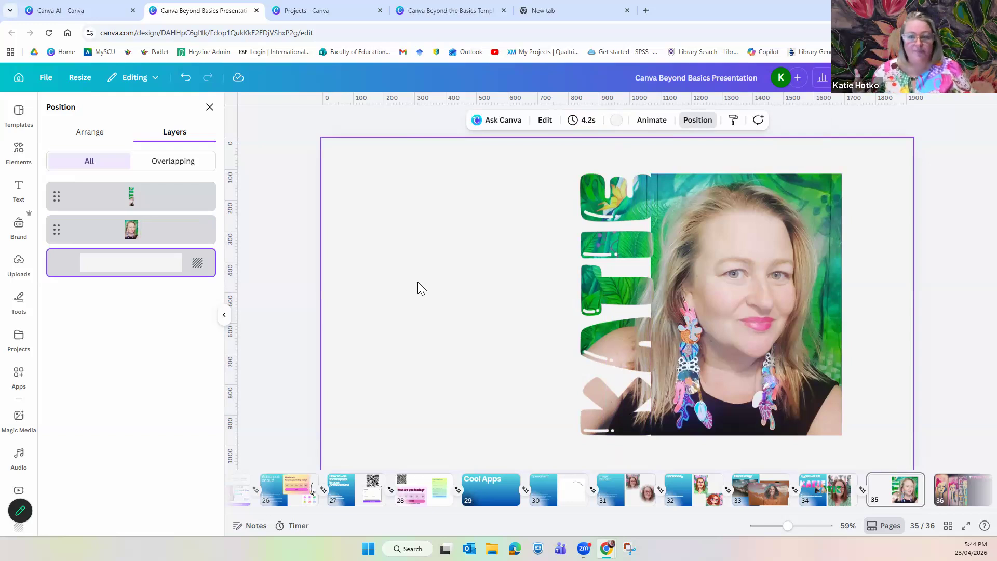
{"action": "left_click", "coordinate": [795, 319]}
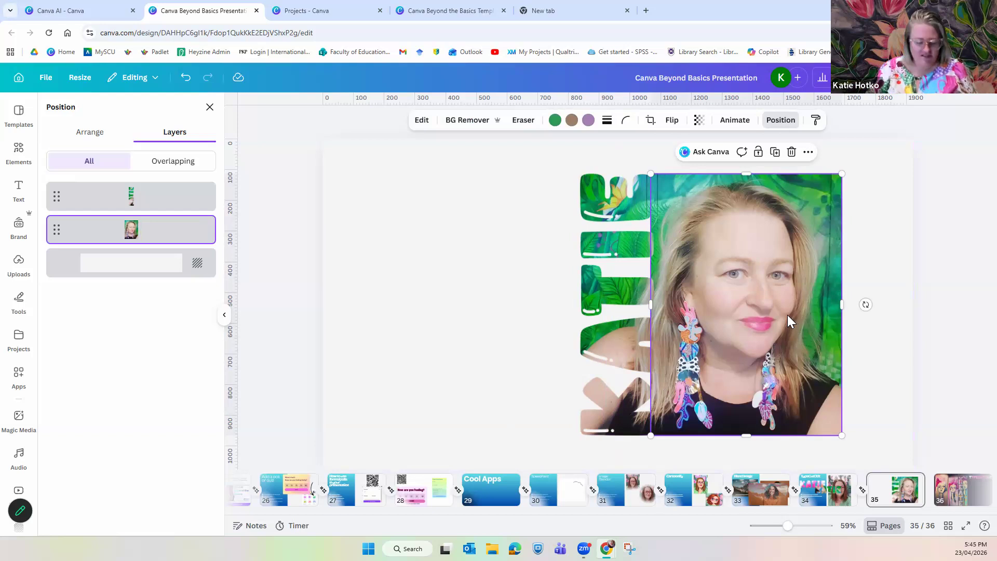
{"action": "key", "text": "c"}
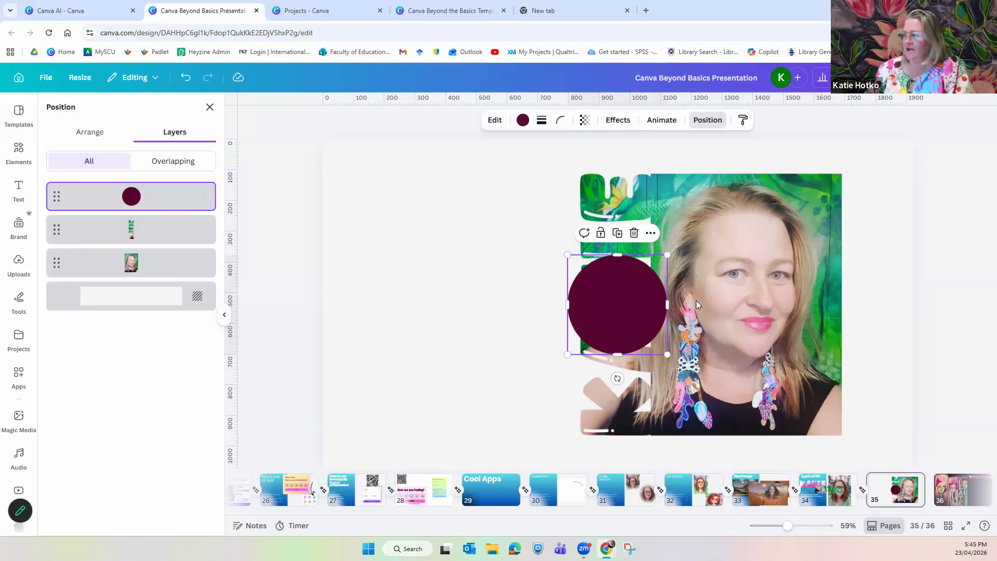
{"action": "key", "text": "Delete"}
- Make a copy of the portrait with a wider crop on the page's blank area and remove the copy's background
{"action": "left_click", "coordinate": [779, 298]}
{"action": "right_click", "coordinate": [779, 298]}
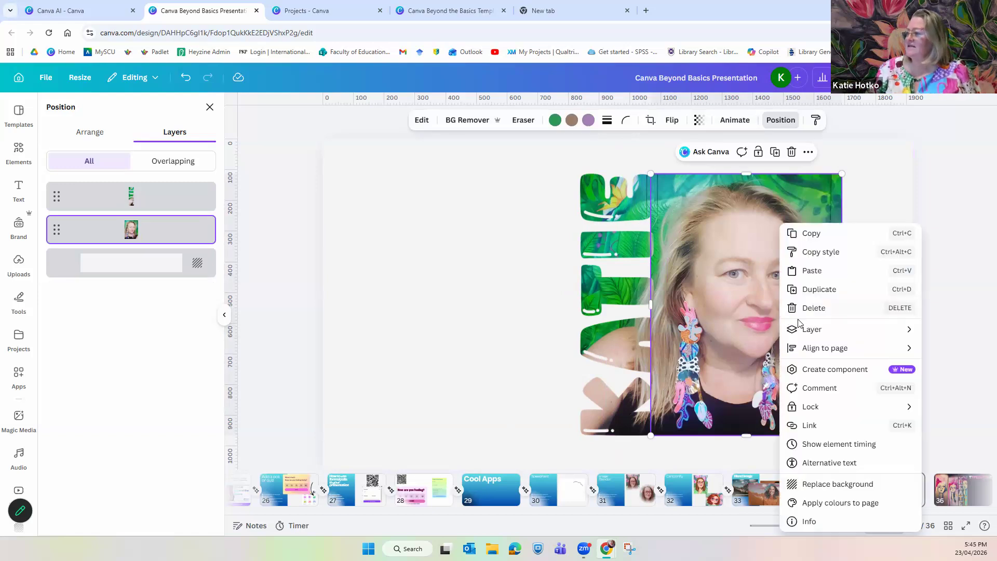
{"action": "left_click", "coordinate": [427, 283]}
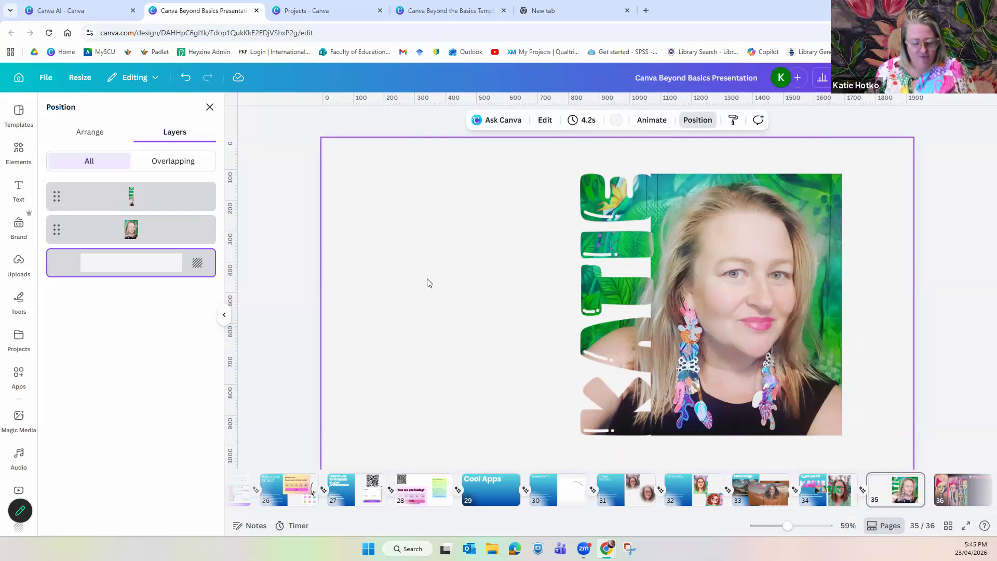
{"action": "left_click_drag", "start_coordinate": [751, 280], "coordinate": [355, 312]}
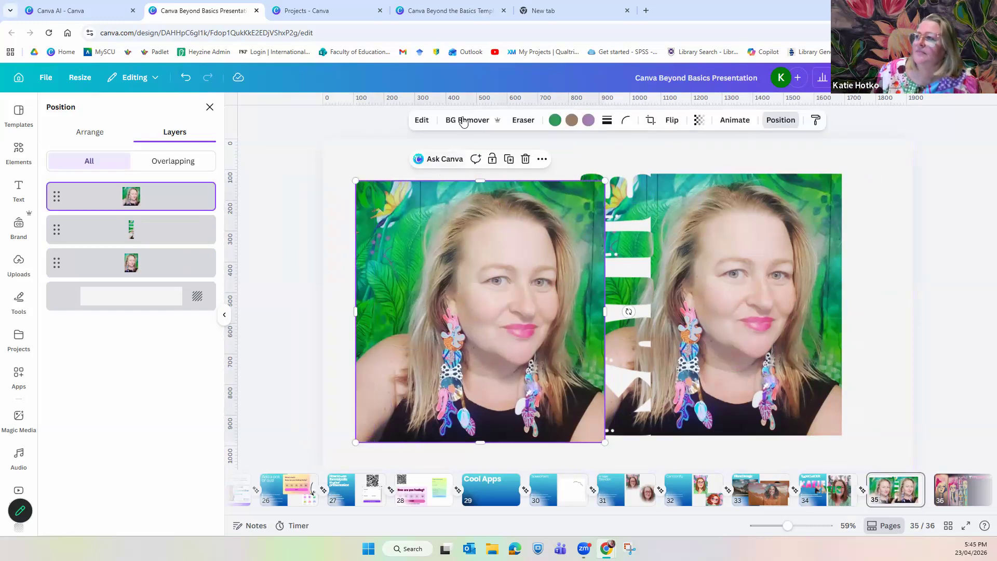
{"action": "left_click", "coordinate": [467, 120]}
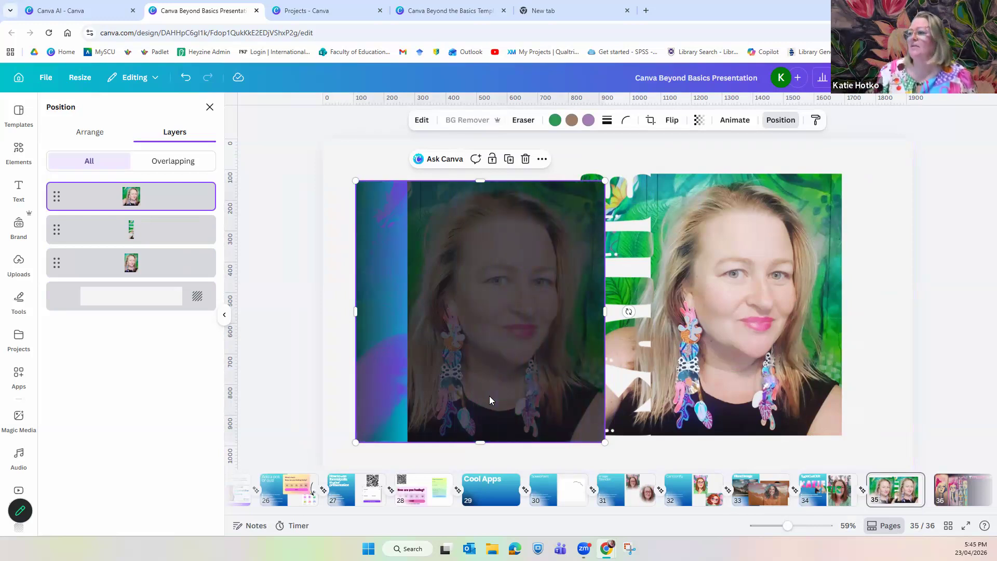
- Place the background-free portrait over the original photo and resize it to match the figure underneath
{"action": "left_click_drag", "start_coordinate": [507, 397], "coordinate": [702, 385]}
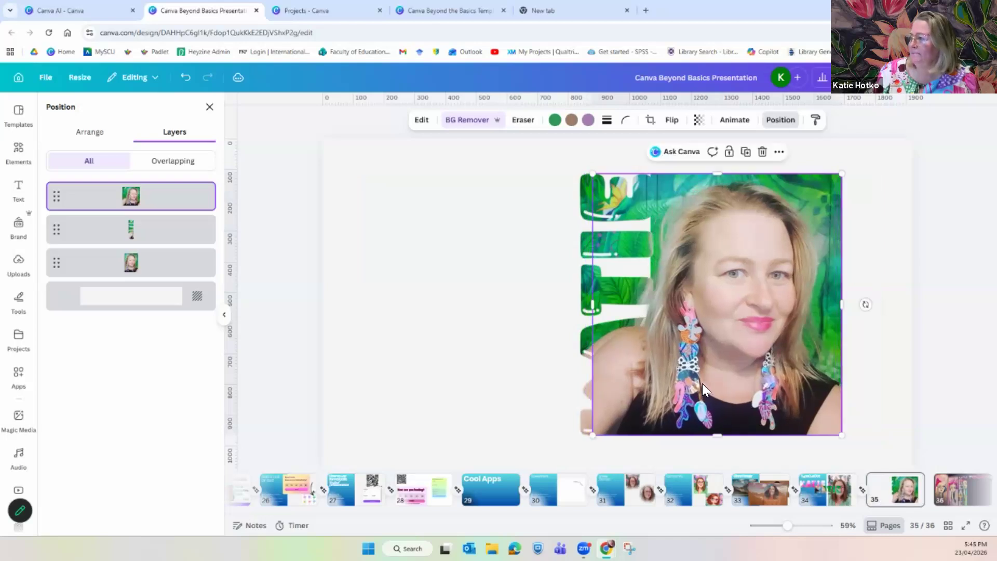
{"action": "left_click_drag", "start_coordinate": [712, 300], "coordinate": [700, 299]}
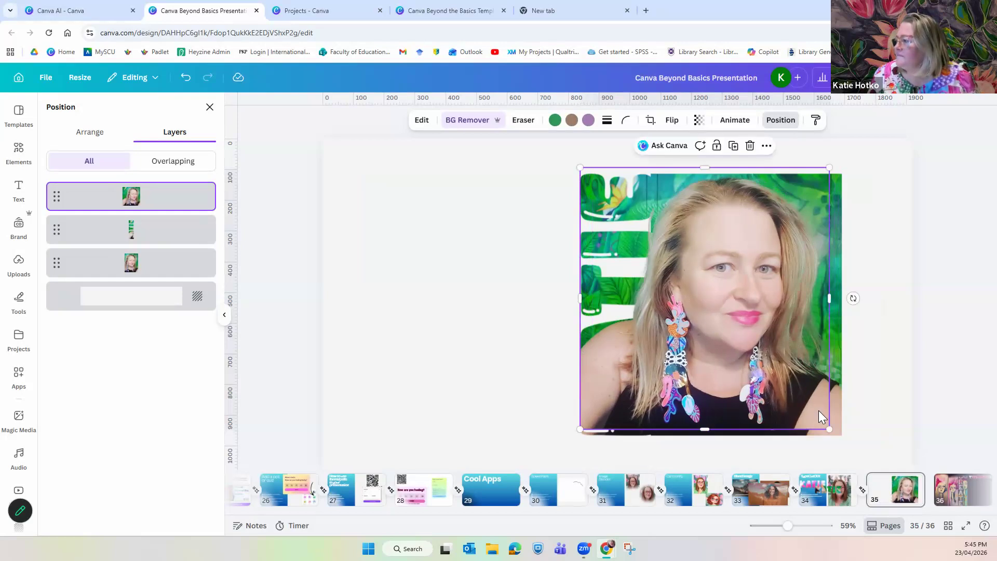
{"action": "mouse_move", "coordinate": [829, 429]}
{"action": "left_mouse_down"}
{"action": "mouse_move", "coordinate": [836, 435]}
{"action": "mouse_move", "coordinate": [820, 421]}
{"action": "left_mouse_up"}
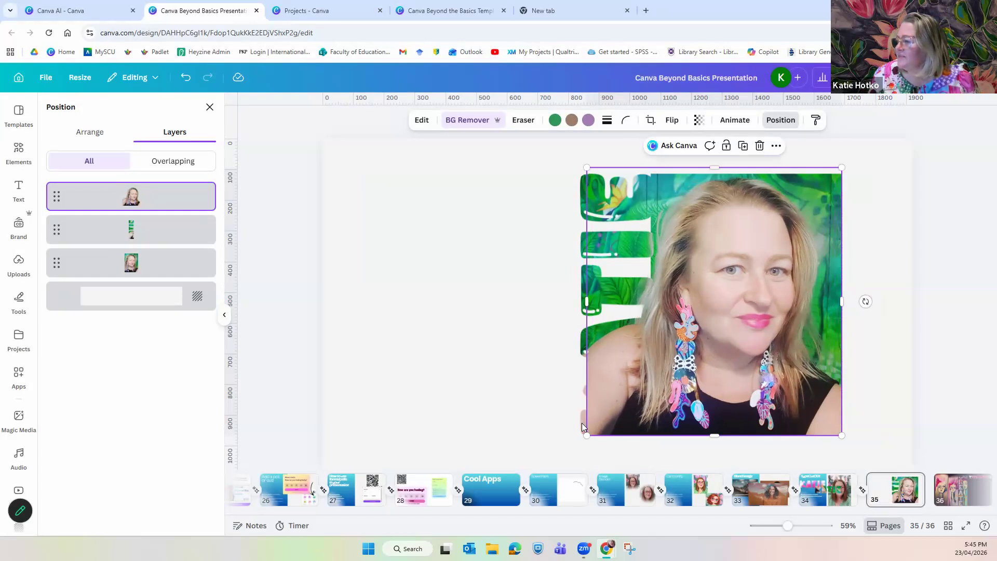
- Crop the cutout portrait's left side to uncover the lettering, and nudge the cutout slightly left
{"action": "left_click_drag", "start_coordinate": [602, 303], "coordinate": [631, 302]}
{"action": "left_click", "coordinate": [410, 307]}
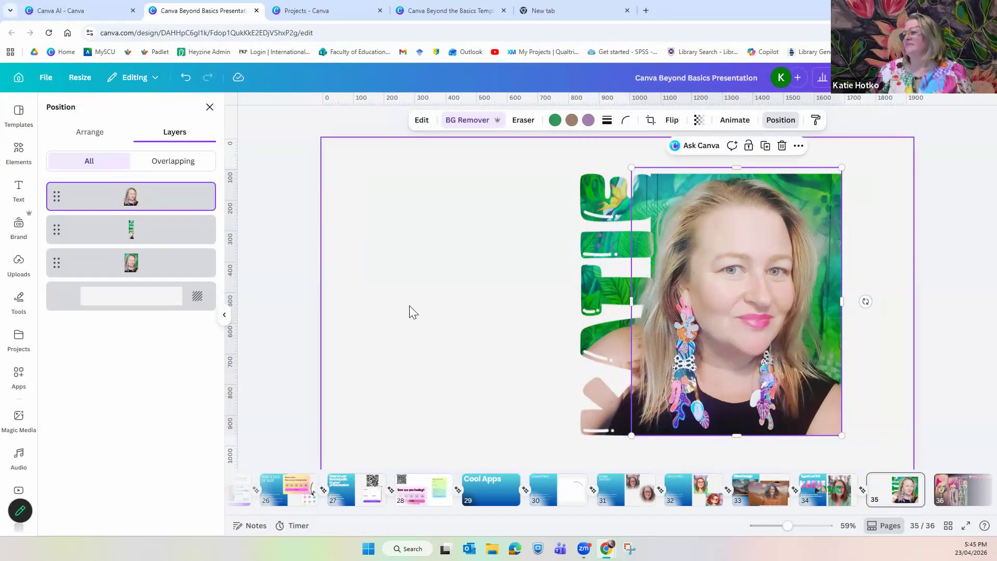
{"action": "left_click", "coordinate": [718, 321]}
{"action": "left_click_drag", "start_coordinate": [721, 321], "coordinate": [719, 322]}
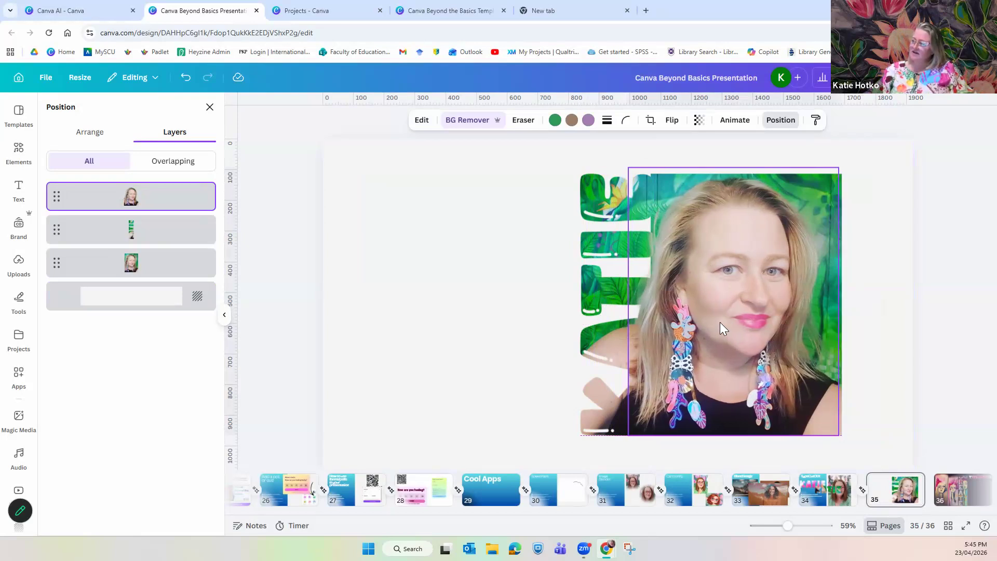
{"action": "left_click", "coordinate": [435, 346]}
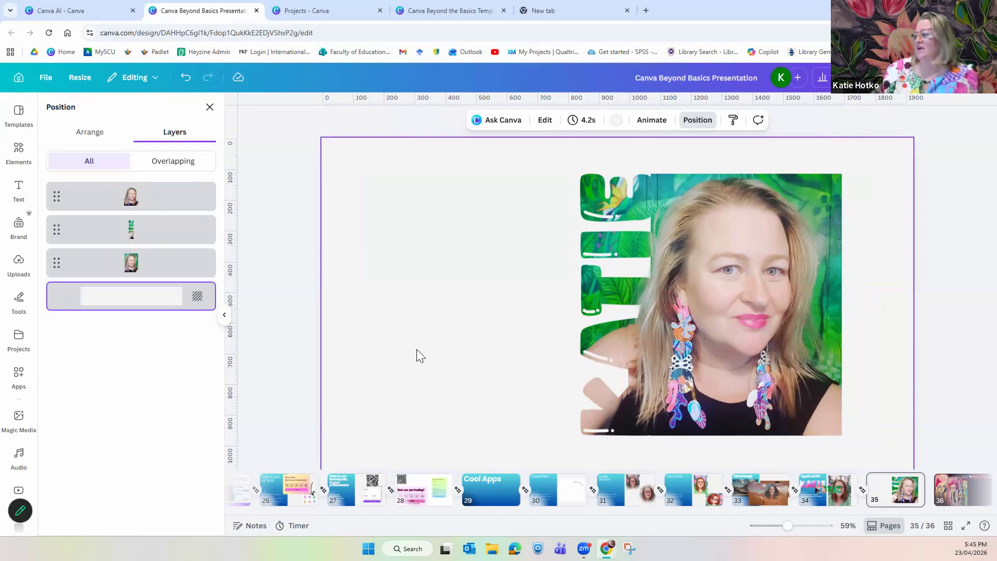
- On page 36, nudge the large artwork piece right and the narrow strip left to meet the vertical CREATE lettering
{"action": "left_click", "coordinate": [962, 489]}
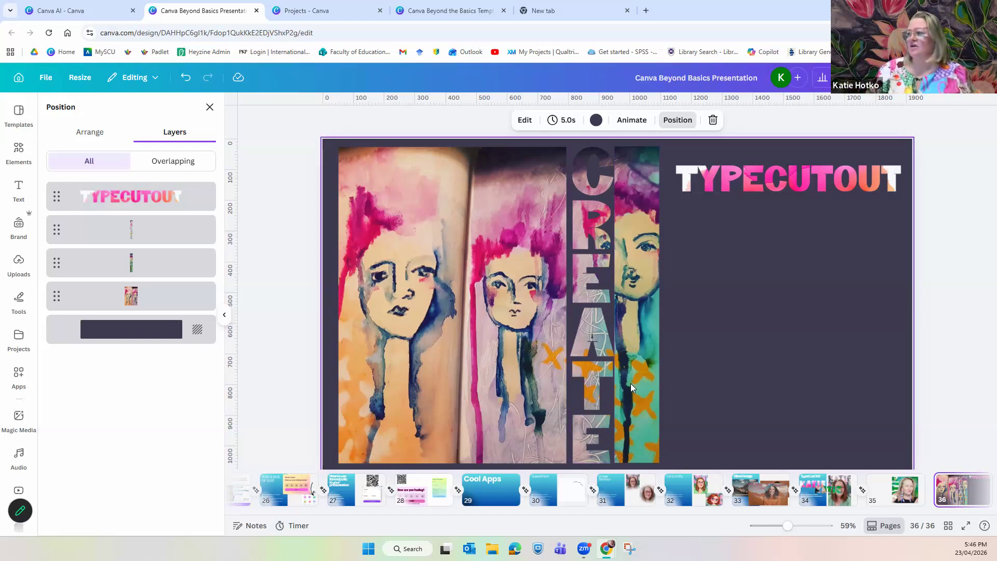
{"action": "left_click", "coordinate": [520, 382]}
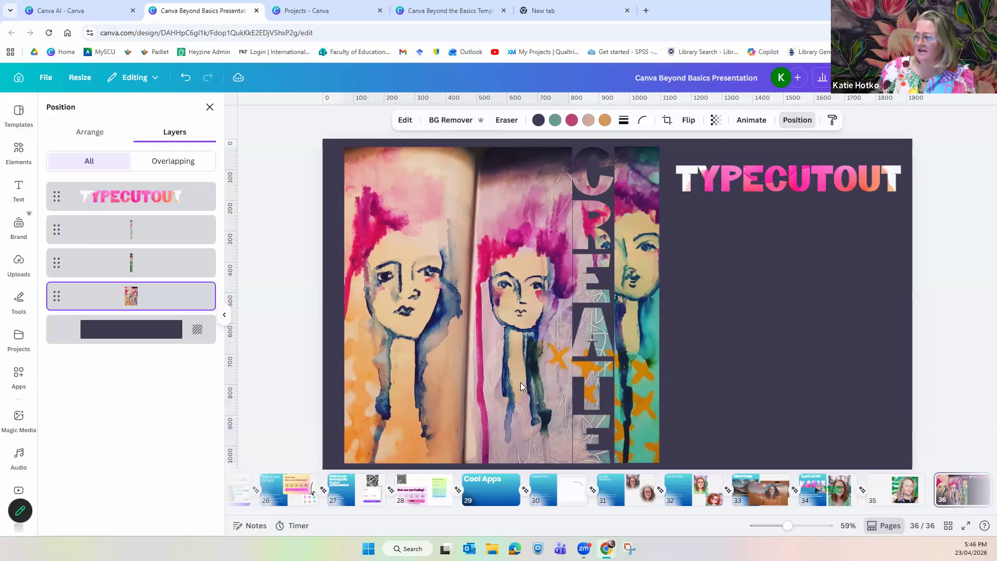
{"action": "left_click", "coordinate": [635, 372]}
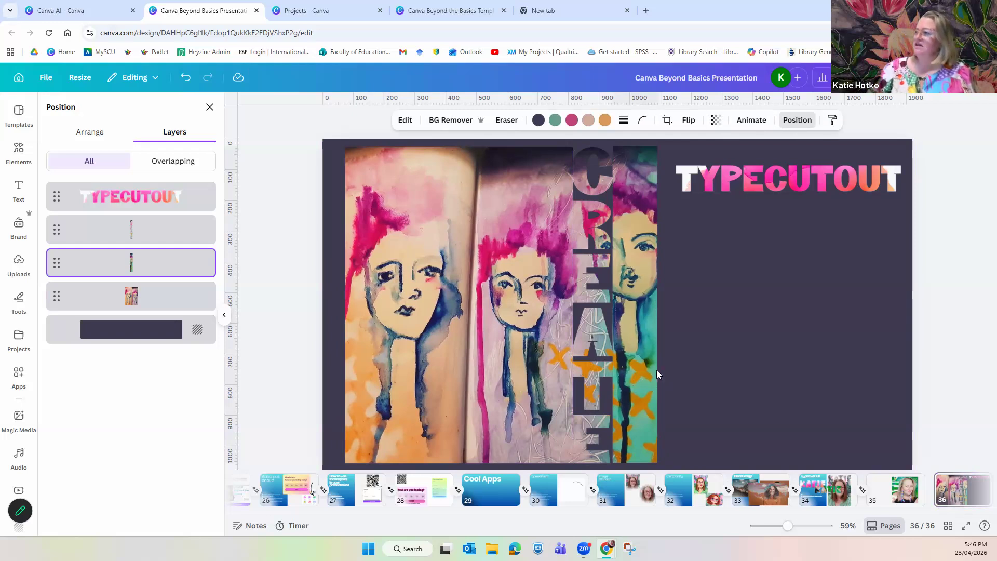
{"action": "left_click", "coordinate": [775, 393]}
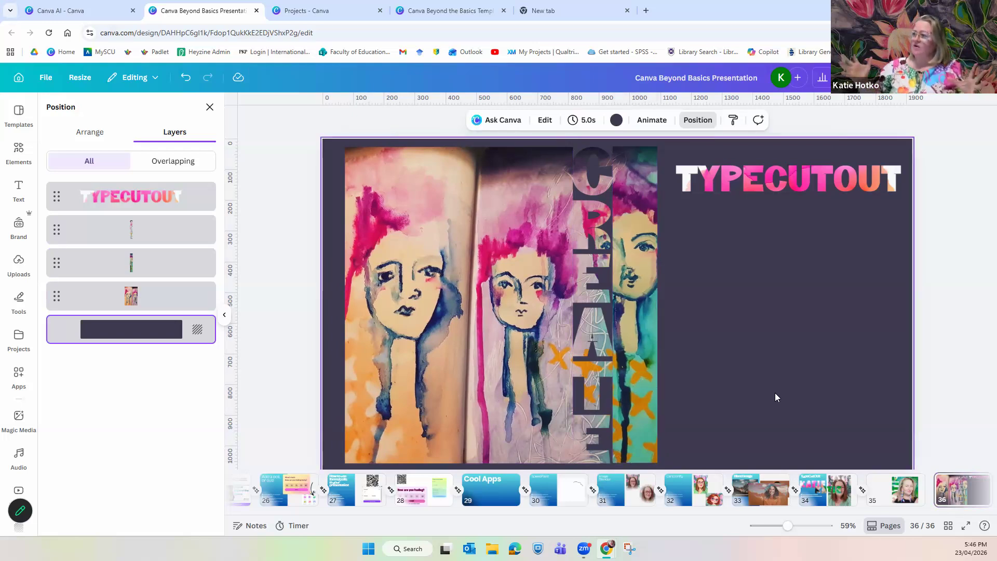